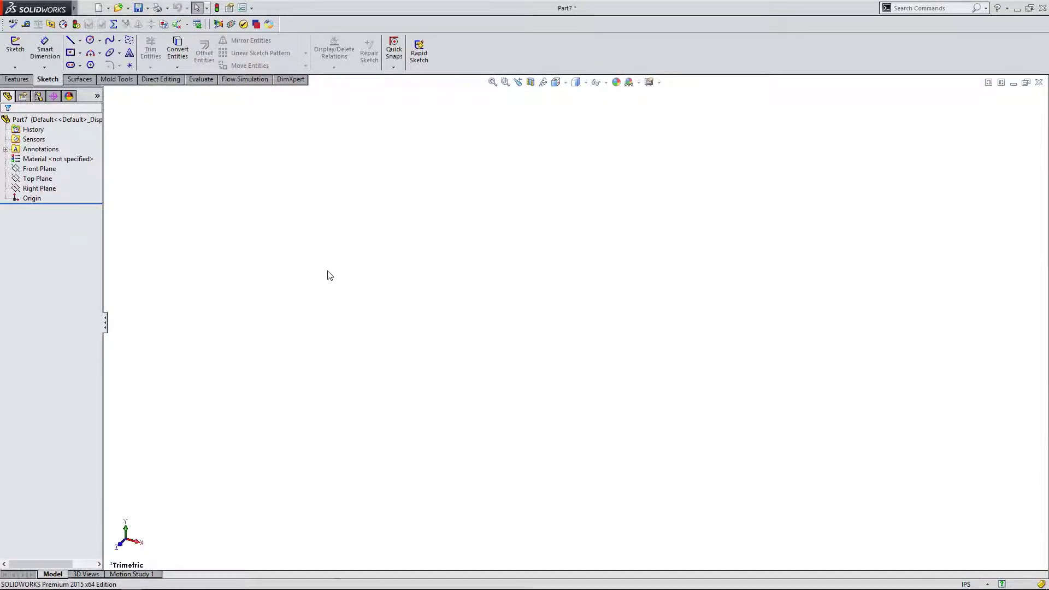
# Start a sketch on the Right Plane and draw a 0.197 in diameter circle centred on the origin.
pyautogui.click(47, 189)
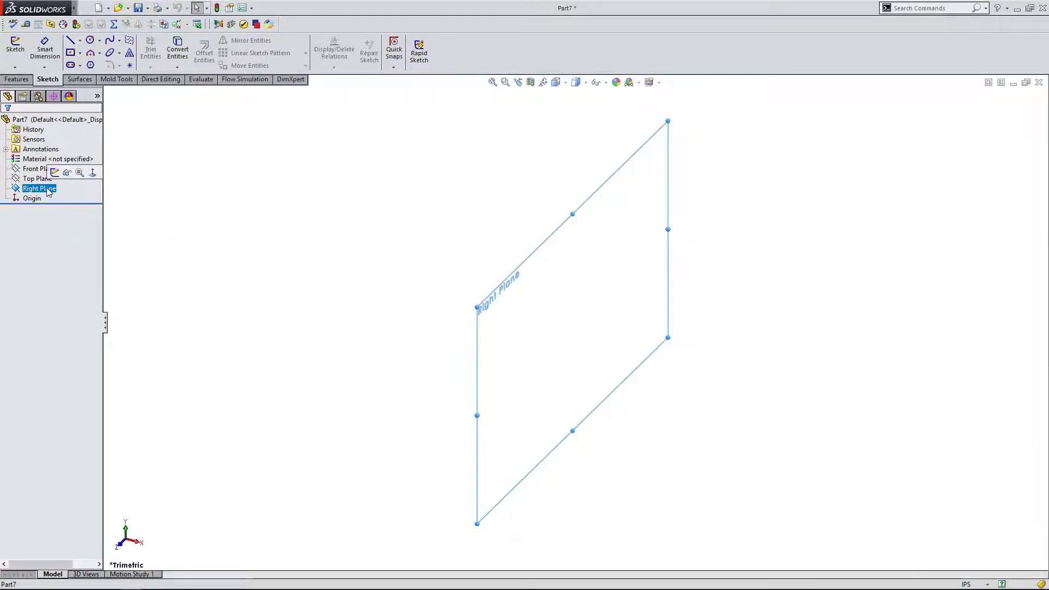
pyautogui.click(15, 49)
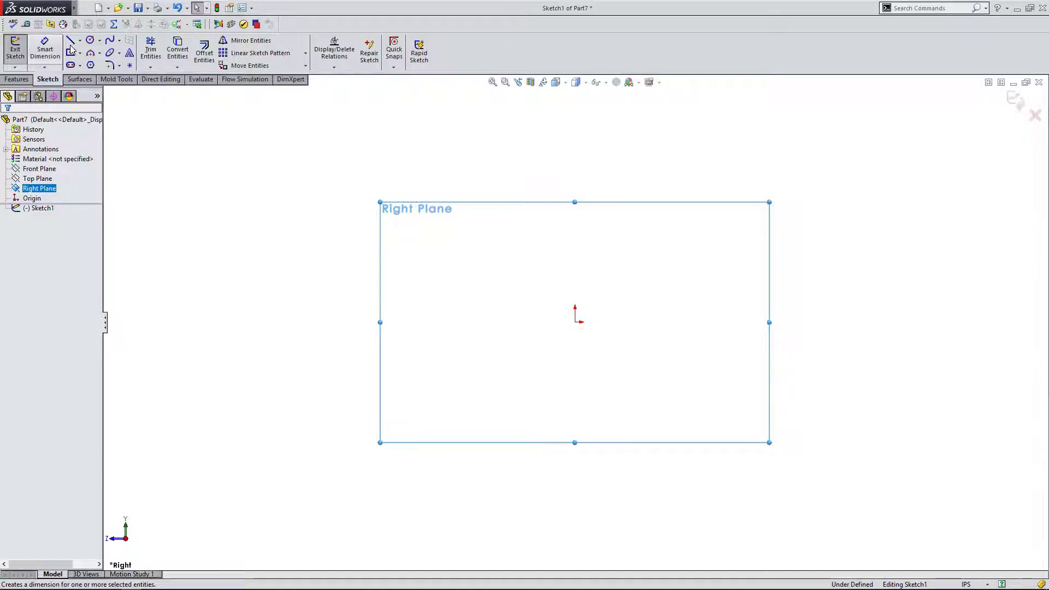
pyautogui.click(91, 41)
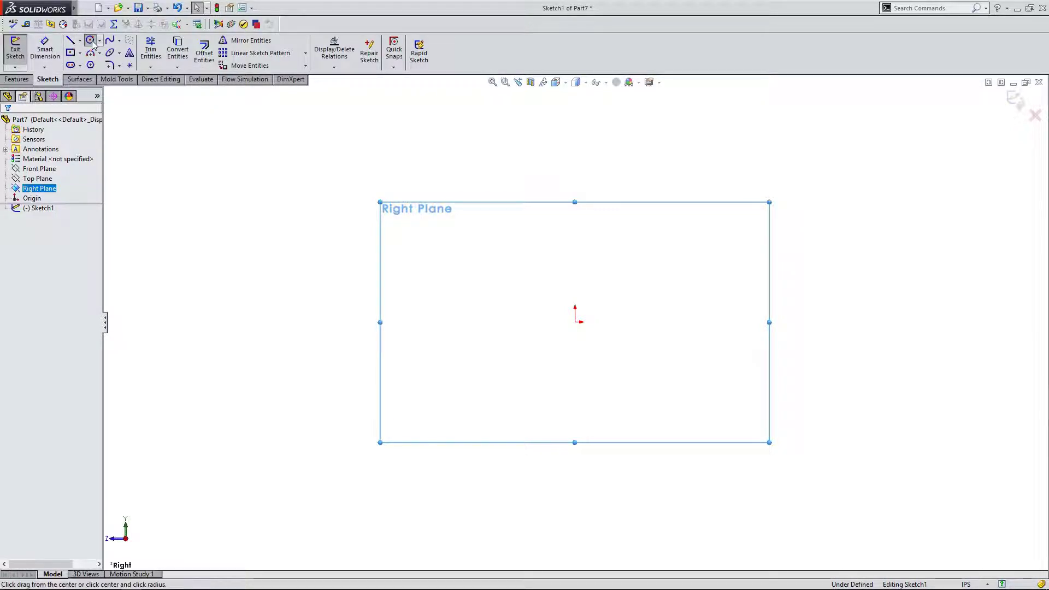
pyautogui.click(575, 322)
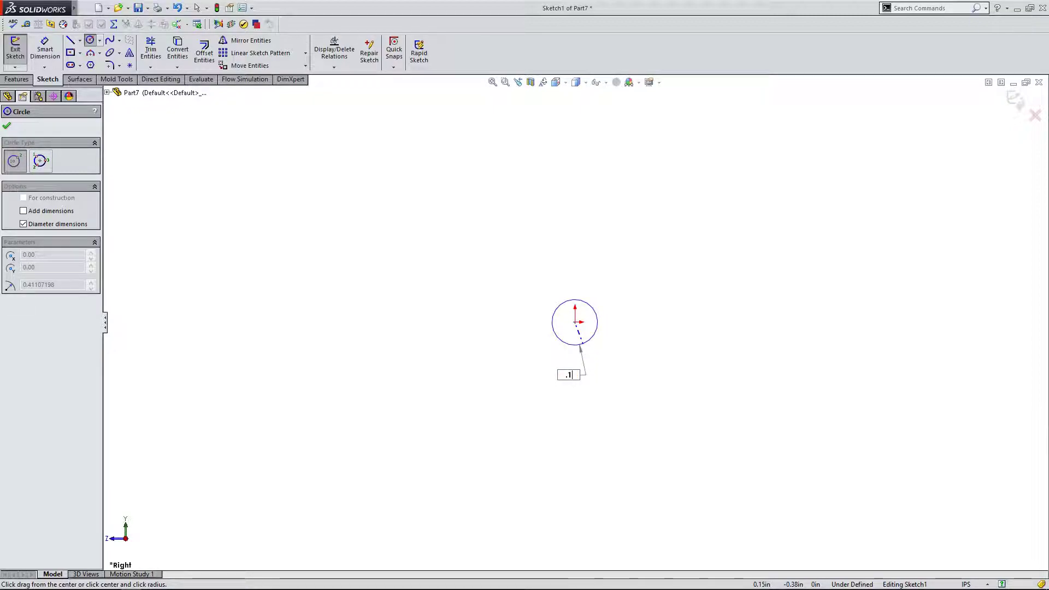
pyautogui.click(581, 346)
pyautogui.scroll(-5, 578, 339)
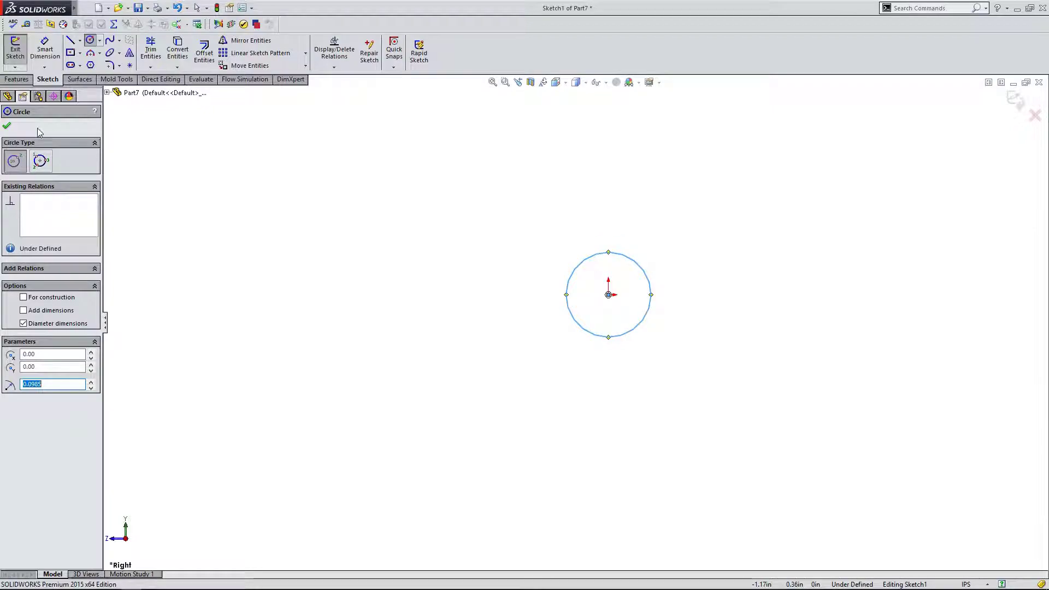
# Dimension the circle's diameter at 0.197 in and close the sketch.
pyautogui.click(46, 45)
pyautogui.click(601, 254)
pyautogui.click(497, 229)
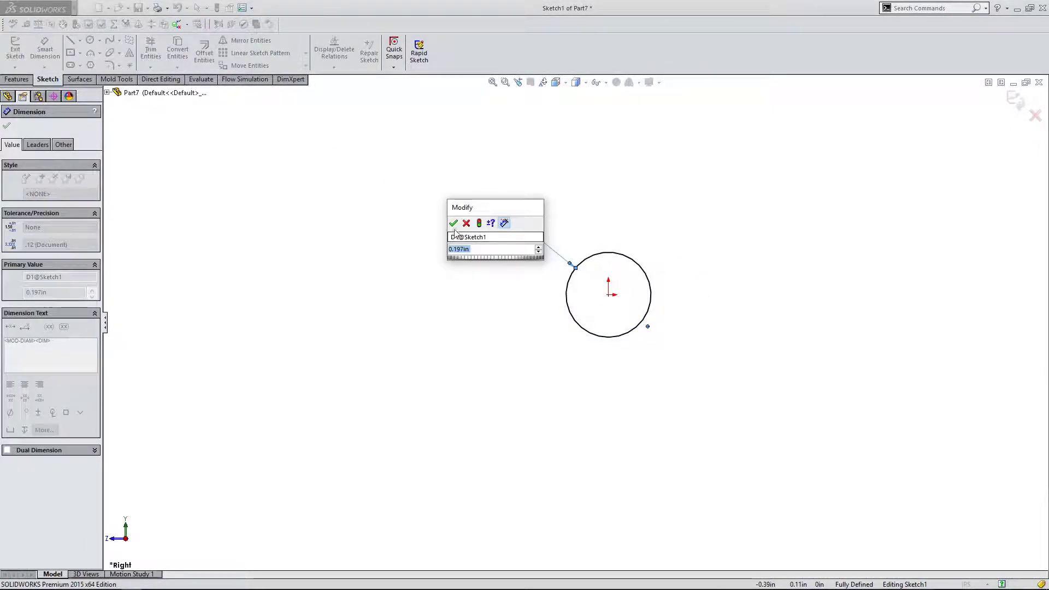
pyautogui.click(454, 218)
pyautogui.click(7, 126)
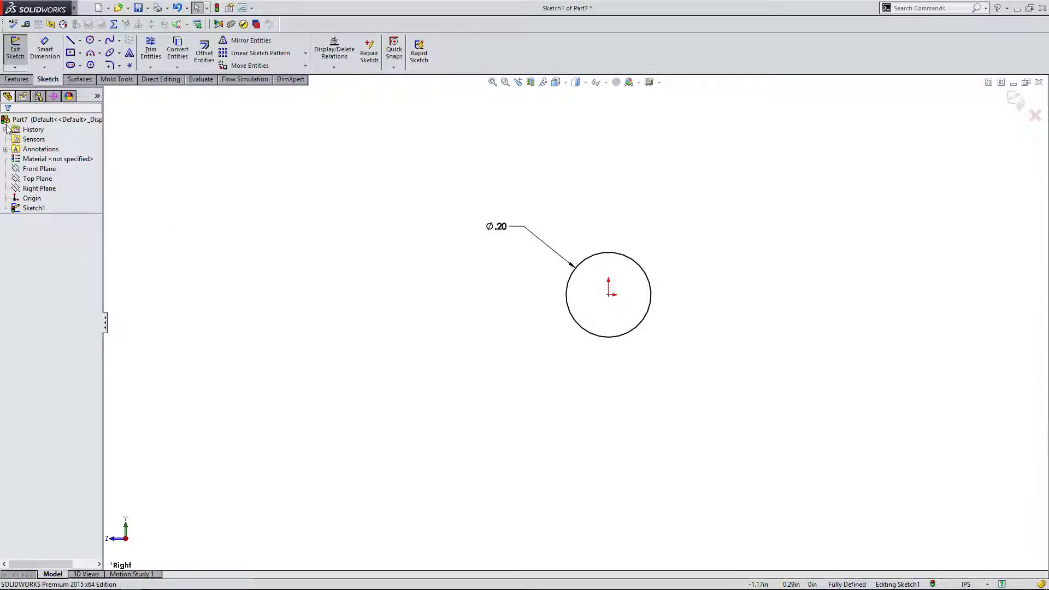
pyautogui.click(16, 49)
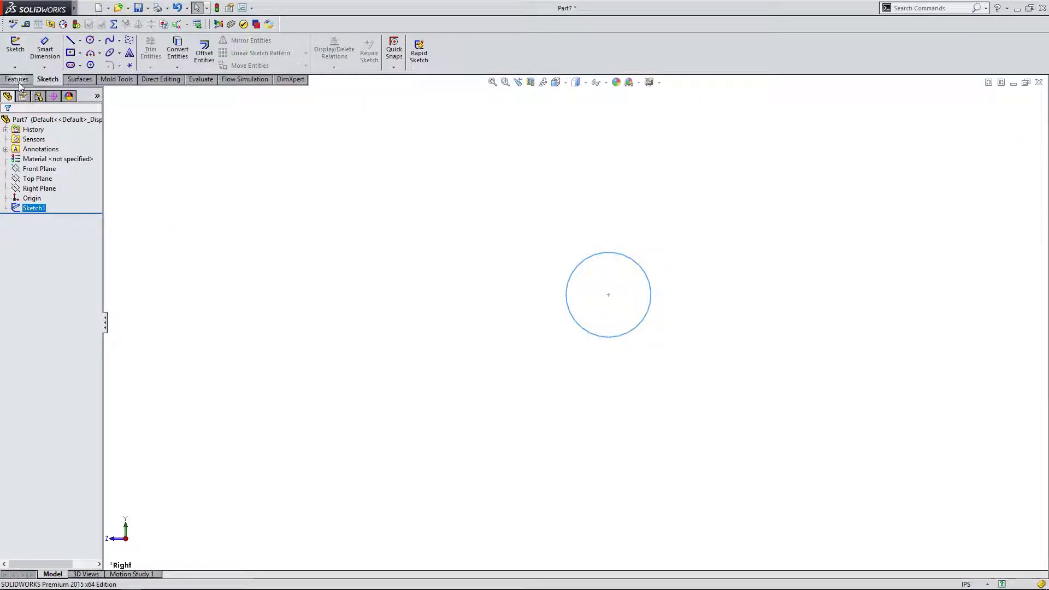
# Extrude the circle as a blind boss 7 in long in the reversed direction, towards negative X.
pyautogui.click(18, 80)
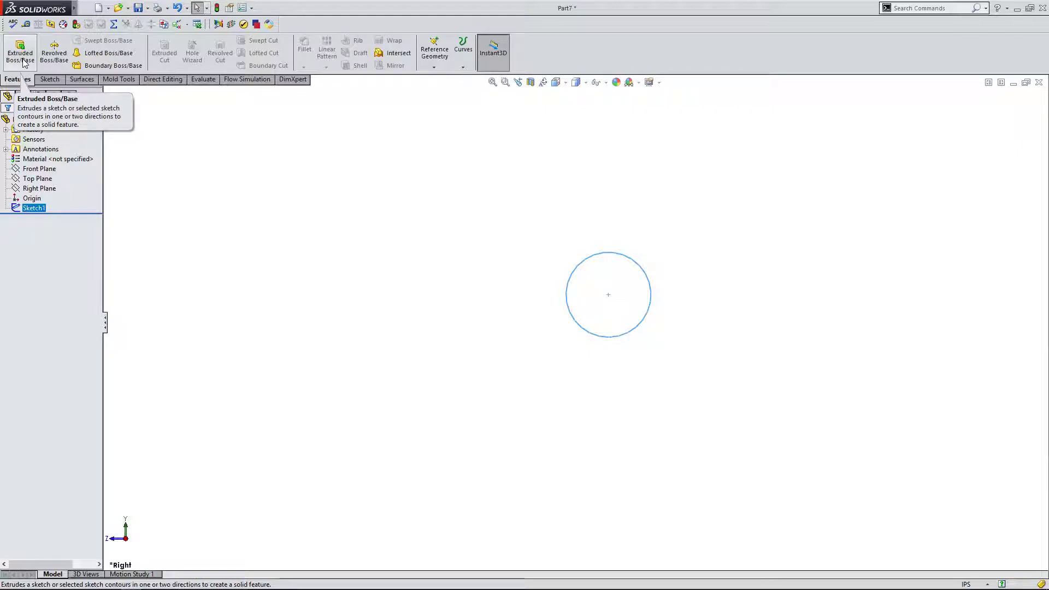
pyautogui.click(22, 57)
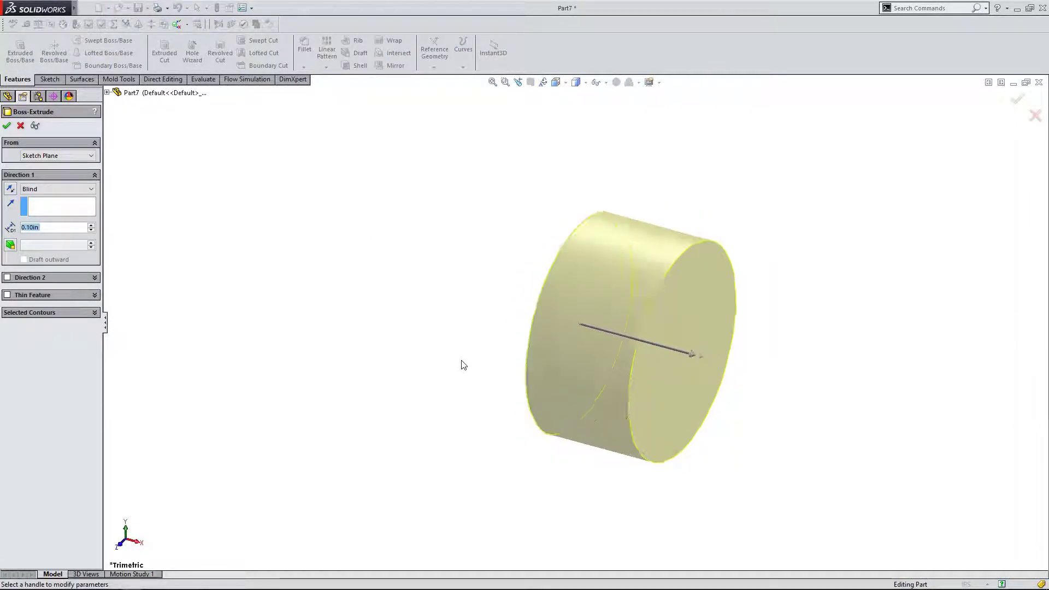
pyautogui.moveTo(608, 331); pyautogui.dragTo(383, 271)
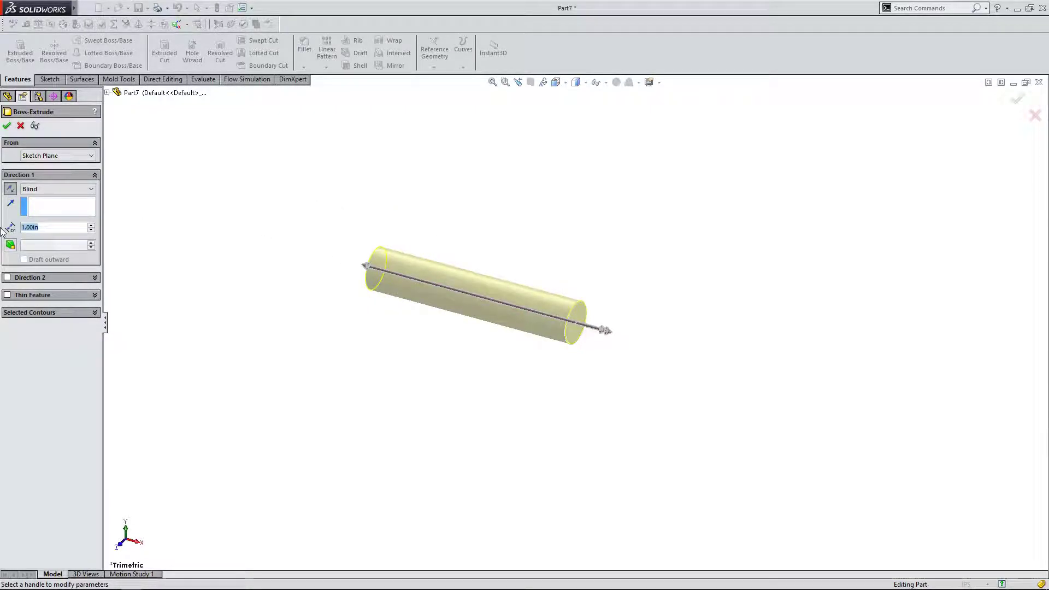
pyautogui.write('7')
pyautogui.press('Return')
pyautogui.click(6, 126)
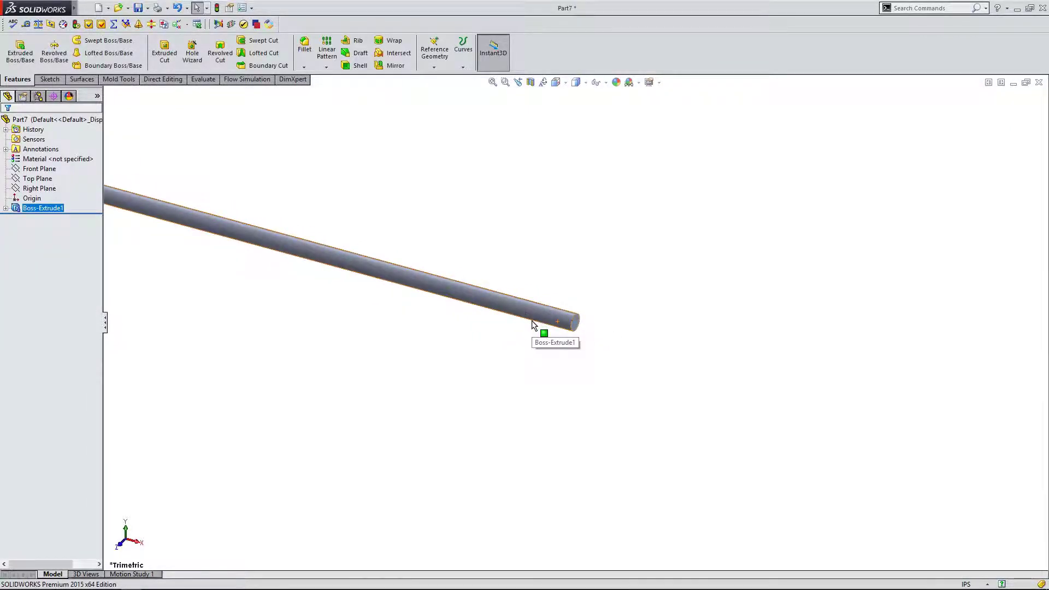
# Orient the rod to the front view and start a sketch on the Front Plane.
pyautogui.scroll(3, 532, 320)
pyautogui.click(121, 547)
pyautogui.scroll(-3, 337, 349)
pyautogui.scroll(1, 681, 274)
pyautogui.scroll(-1, 684, 276)
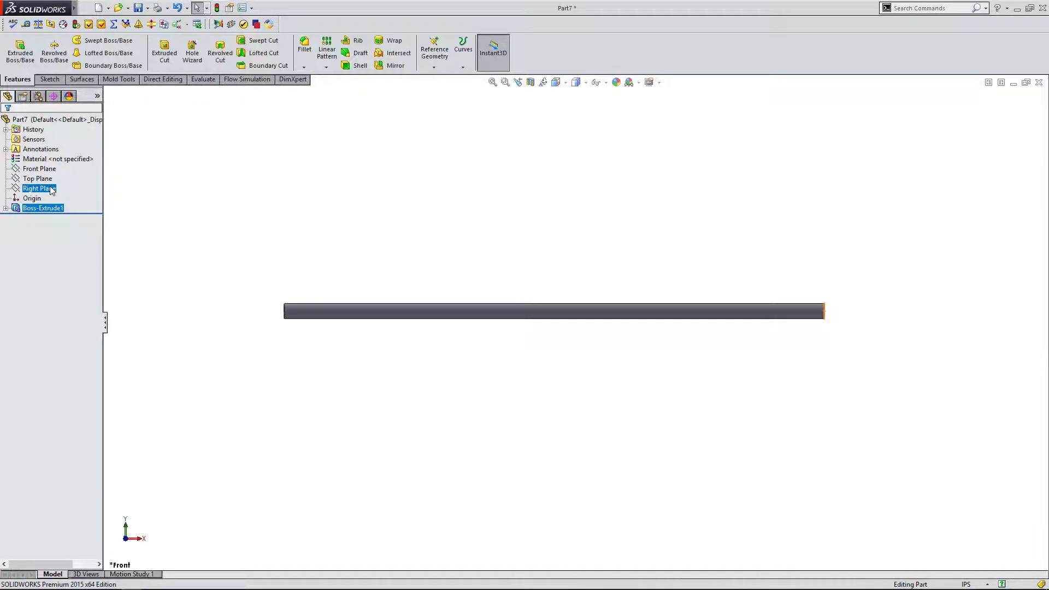
pyautogui.click(38, 169)
pyautogui.scroll(-1, 468, 337)
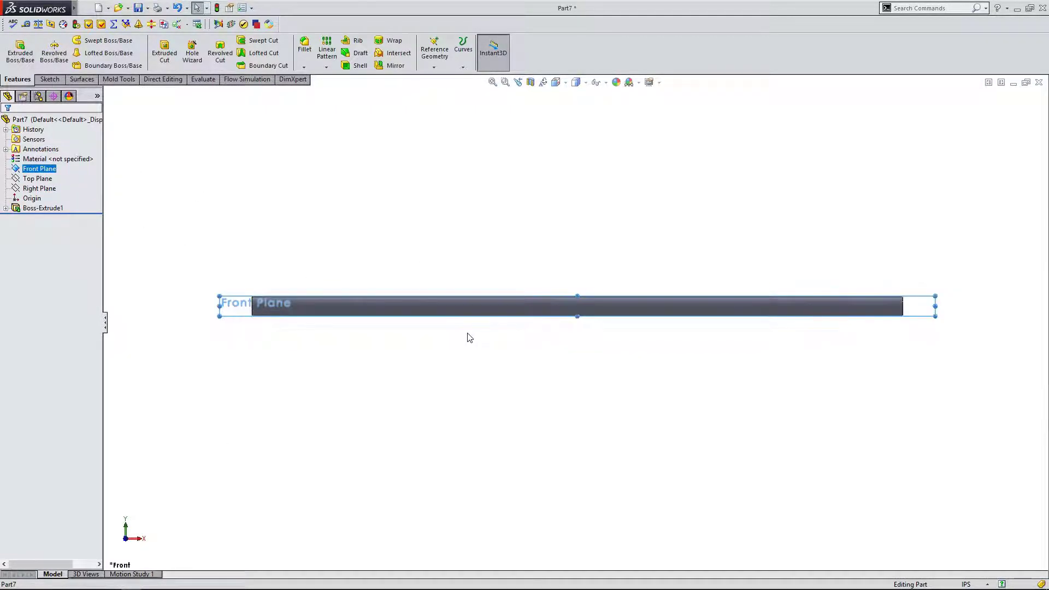
pyautogui.click(79, 120)
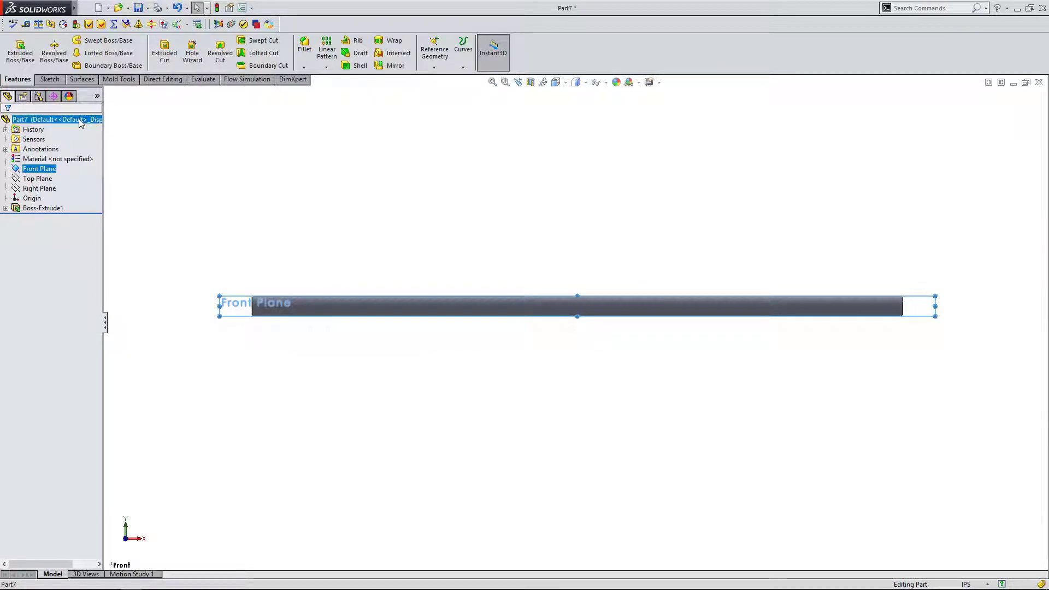
pyautogui.click(49, 79)
pyautogui.click(16, 49)
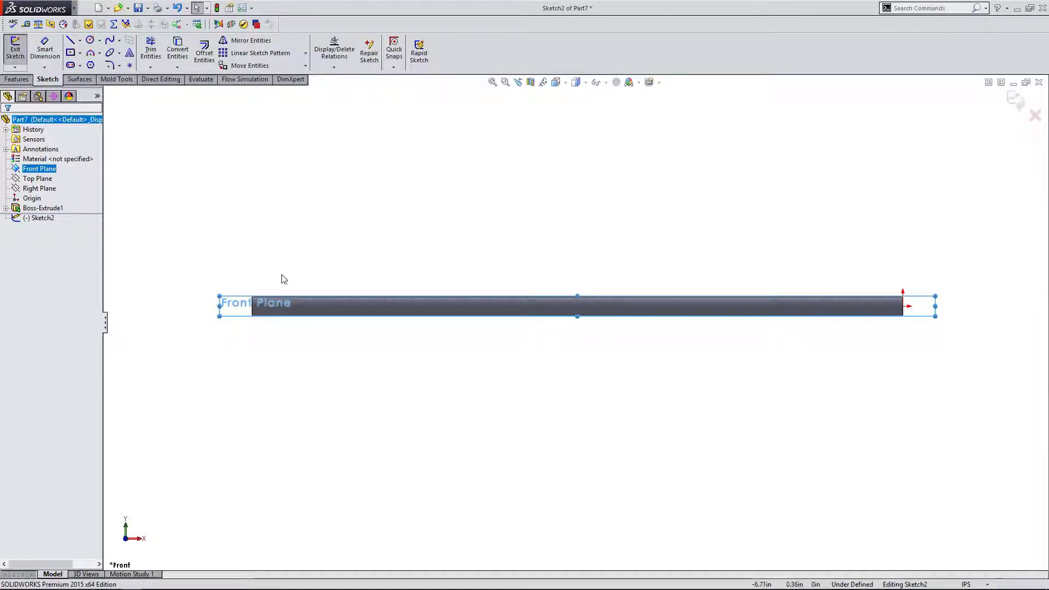
# Draw a horizontal construction centerline along the rod's axis from the centre of its far end to the origin.
pyautogui.scroll(-3, 314, 312)
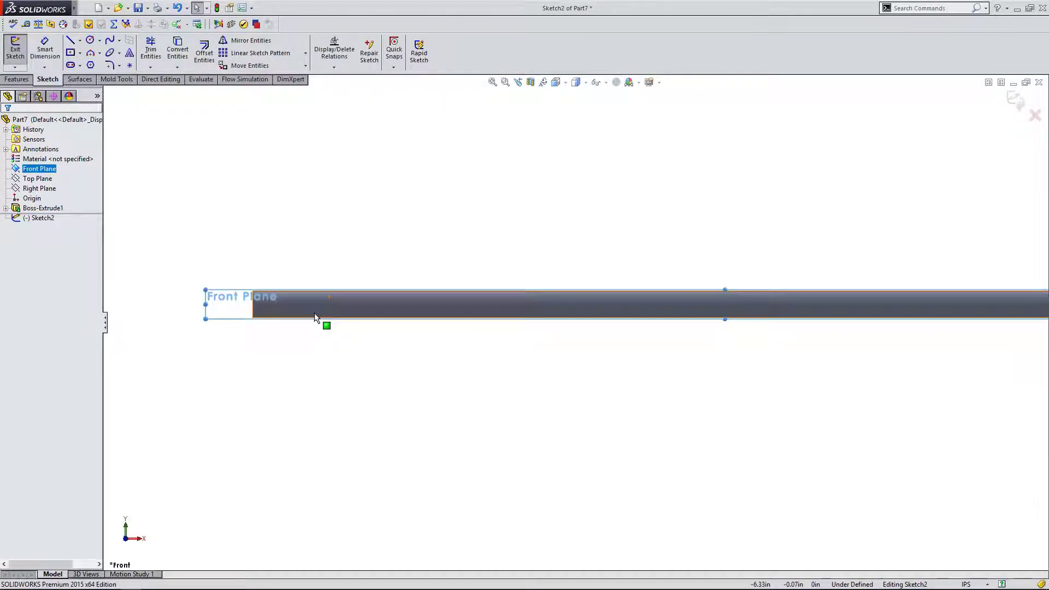
pyautogui.click(80, 40)
pyautogui.click(95, 60)
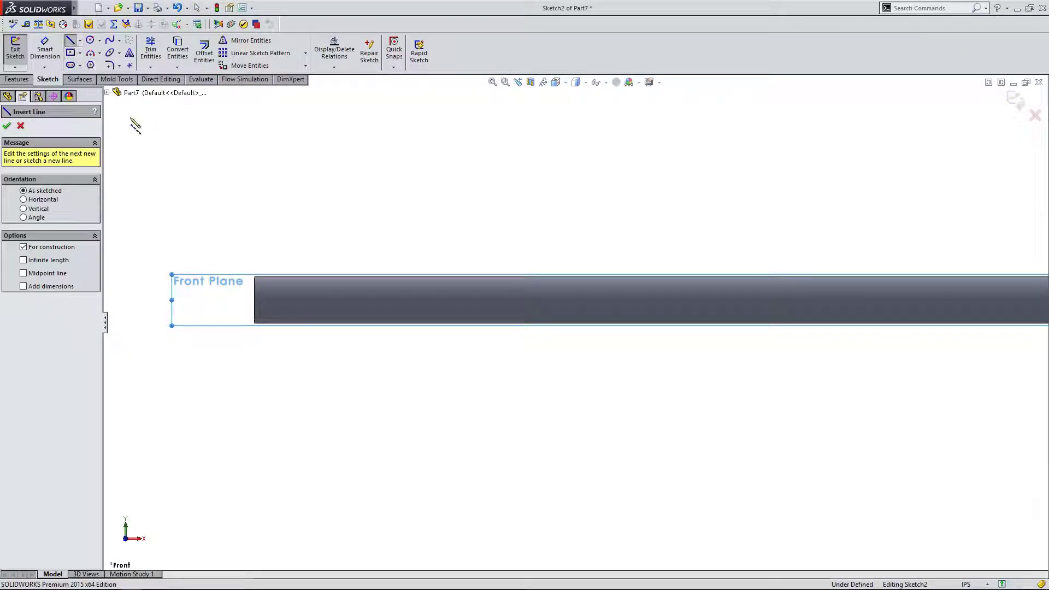
pyautogui.click(253, 298)
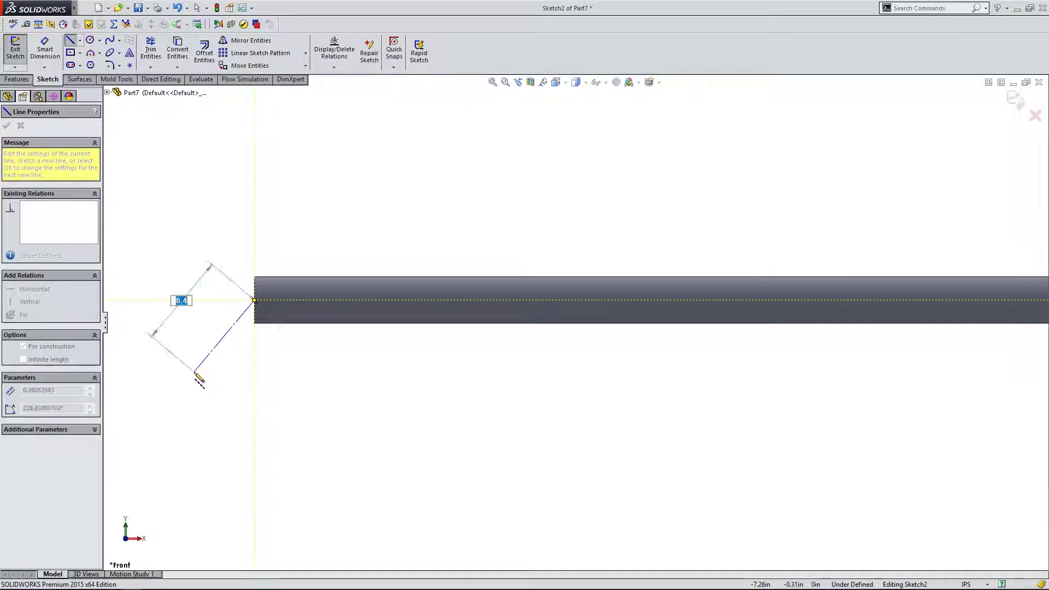
pyautogui.press('f')
pyautogui.scroll(-6, 830, 323)
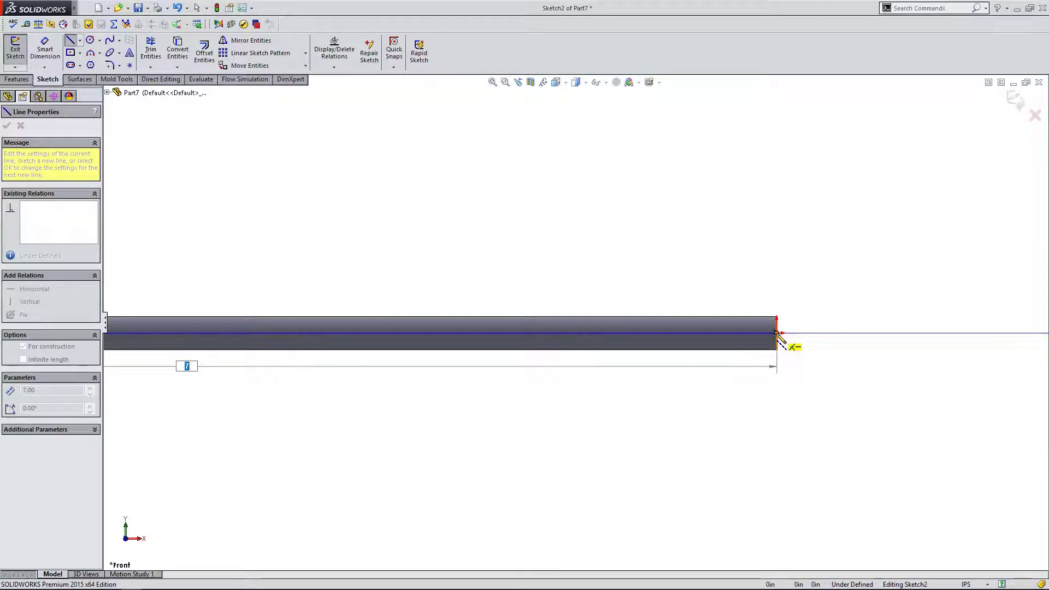
pyautogui.click(777, 332)
pyautogui.scroll(2, 759, 363)
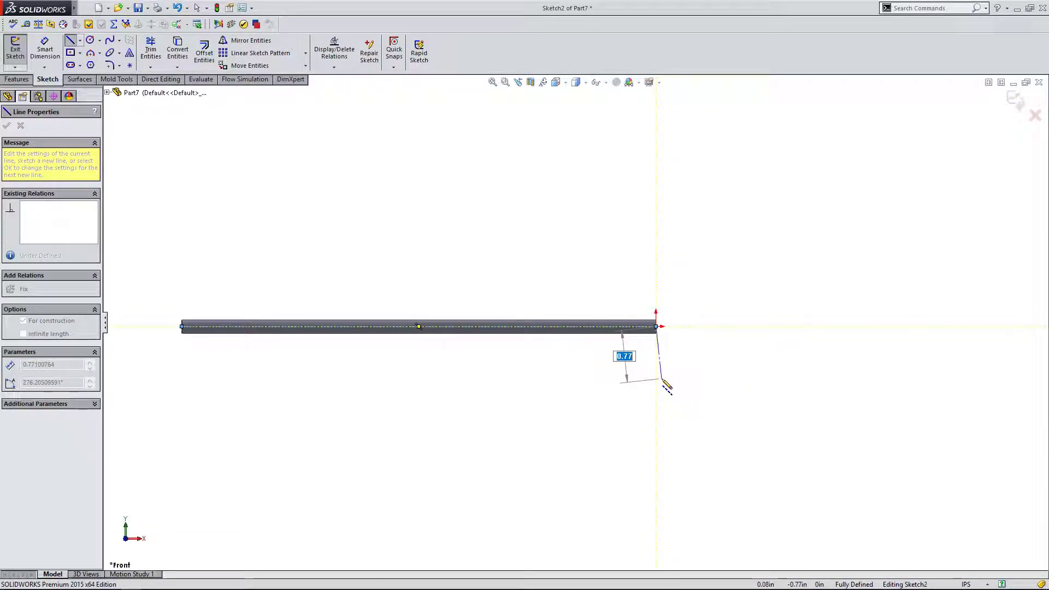
pyautogui.press('Escape')
# Sketch a three-point arc of about 1.02 in radius from the centerline's far end, curving up above the rod and tangent to the centerline.
pyautogui.scroll(-4, 205, 333)
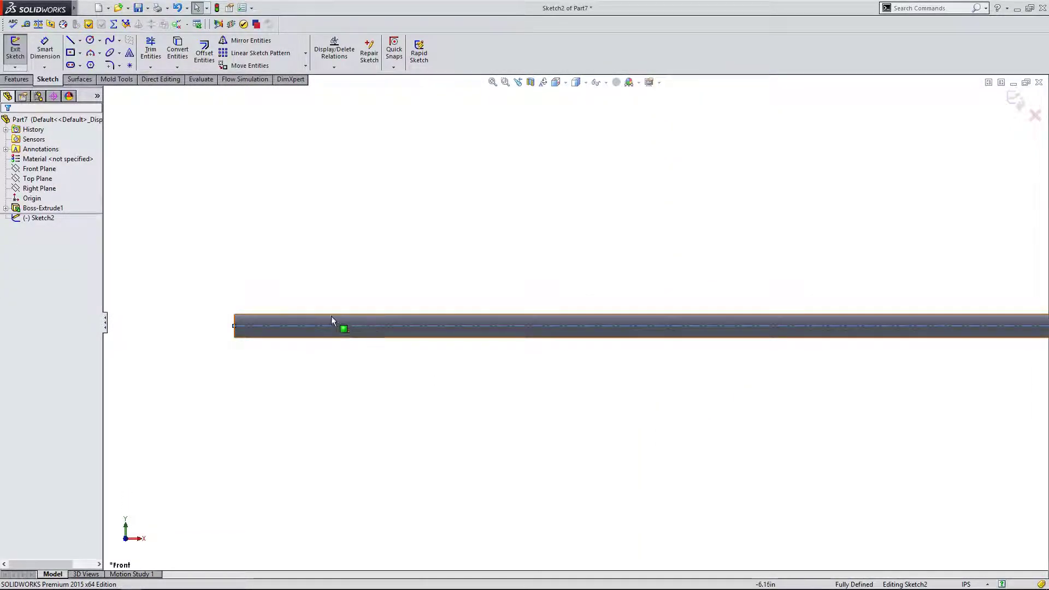
pyautogui.click(214, 322)
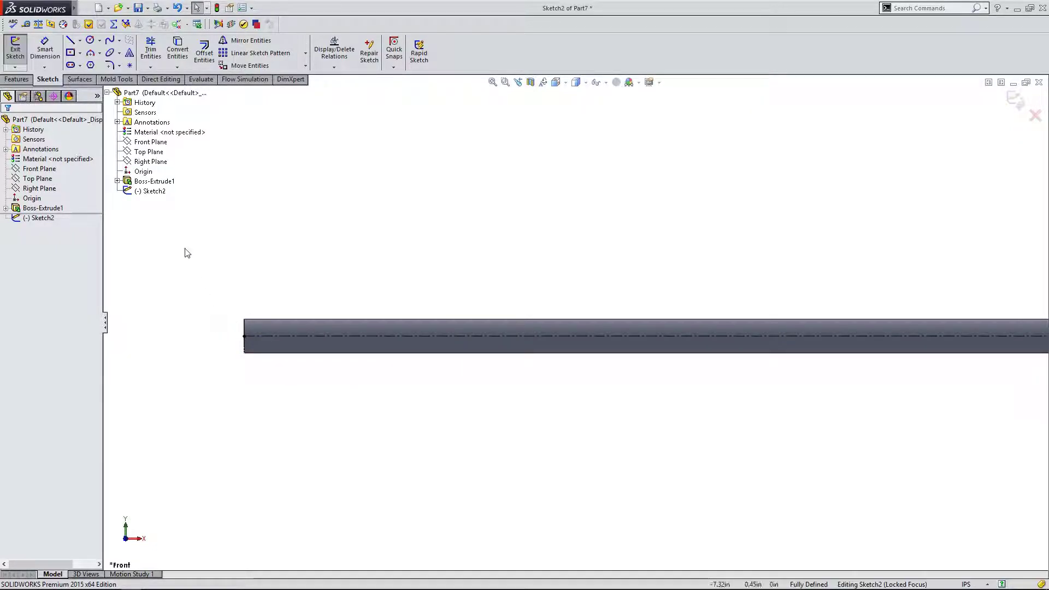
pyautogui.click(90, 52)
pyautogui.click(249, 337)
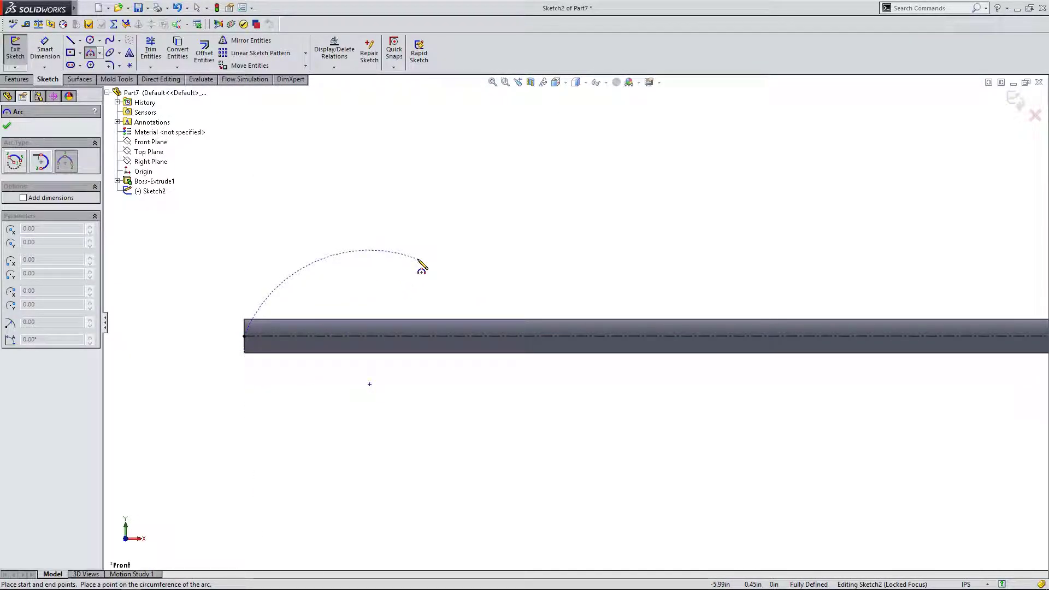
pyautogui.click(398, 249)
pyautogui.click(333, 312)
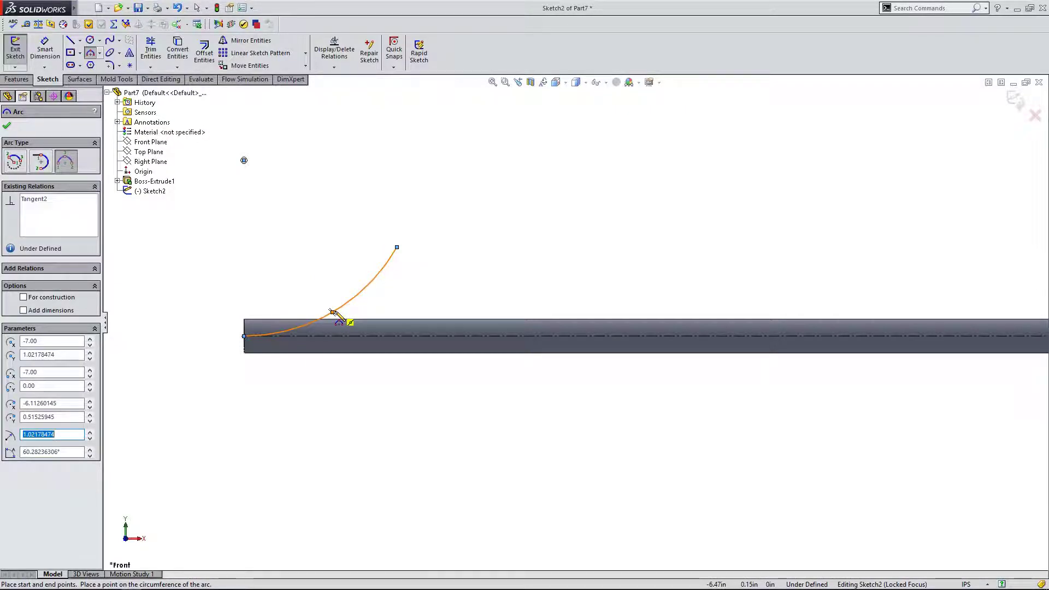
pyautogui.press('Escape')
# Sketch a second three-point arc from the same centerline endpoint, curving down below the rod.
pyautogui.click(90, 55)
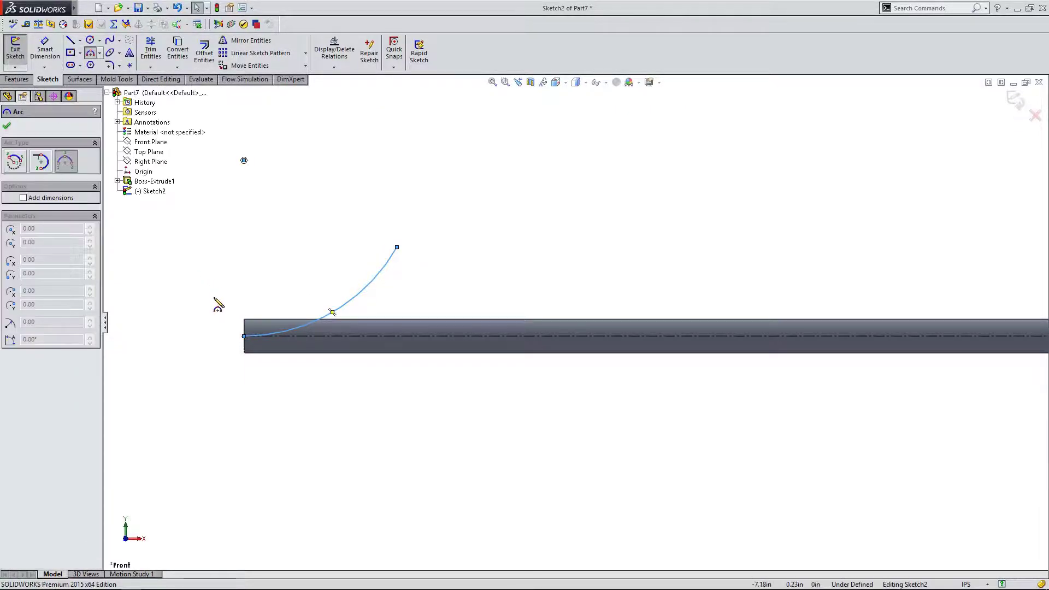
pyautogui.click(244, 337)
pyautogui.click(329, 457)
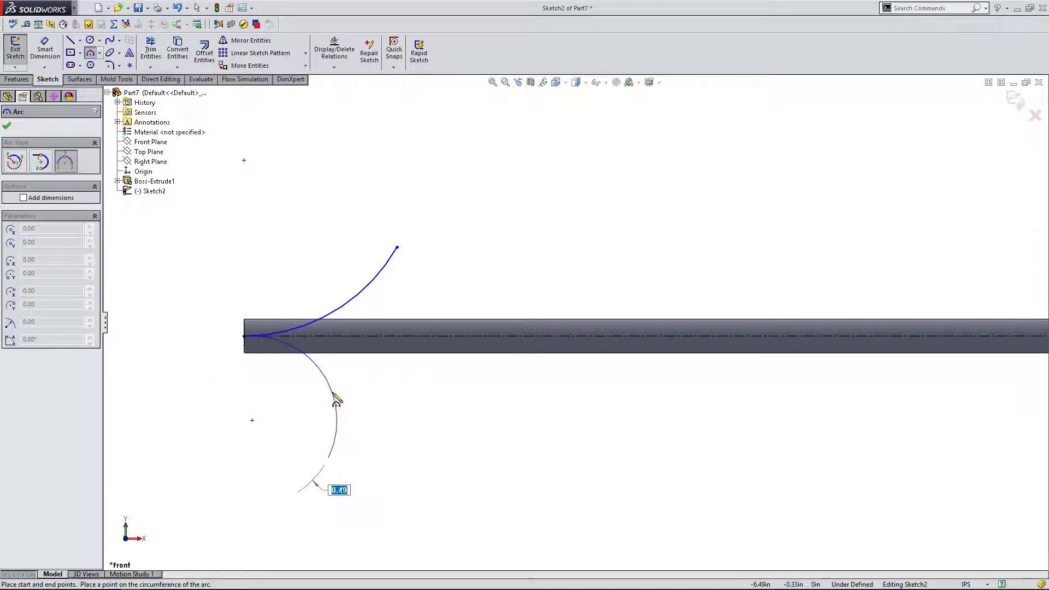
pyautogui.click(317, 409)
pyautogui.press('Escape')
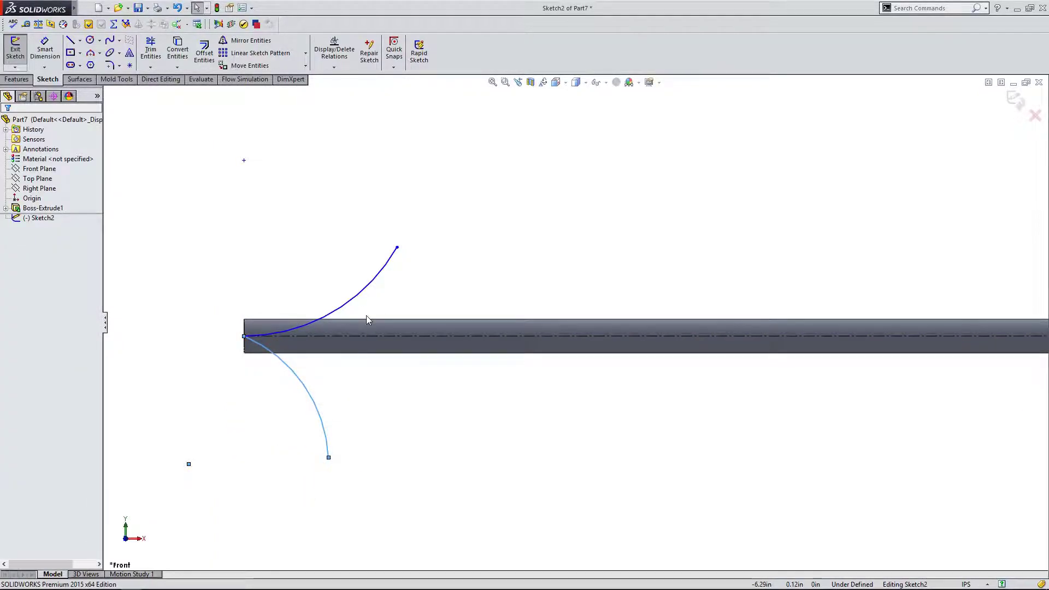
# Make the lower arc tangent to the centerline and check the upper arc's relation to the centerline.
pyautogui.click(293, 376)
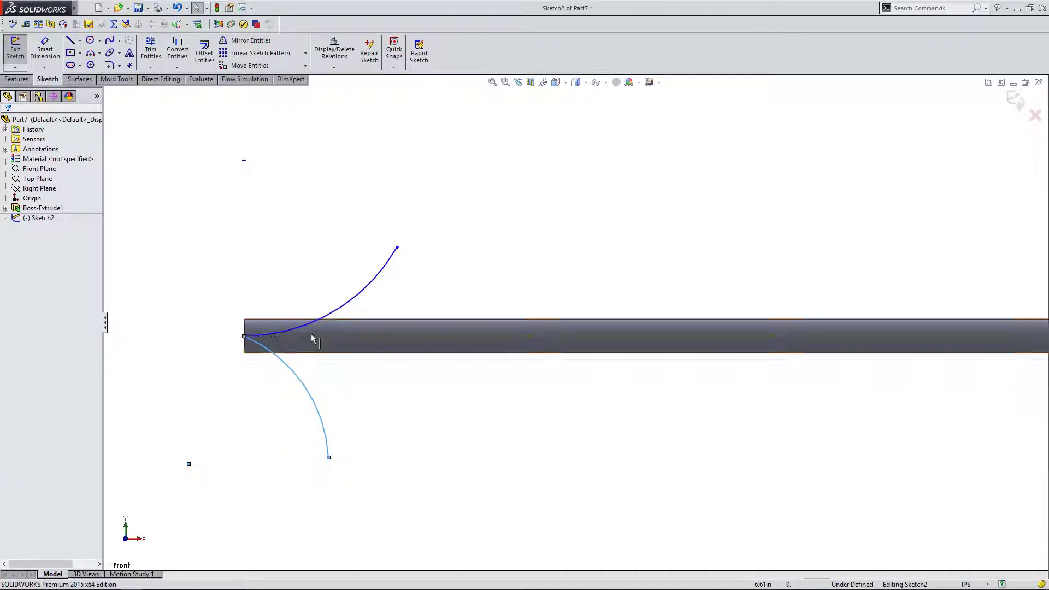
pyautogui.keyDown('ctrl'); pyautogui.click(315, 339); pyautogui.keyUp('ctrl')
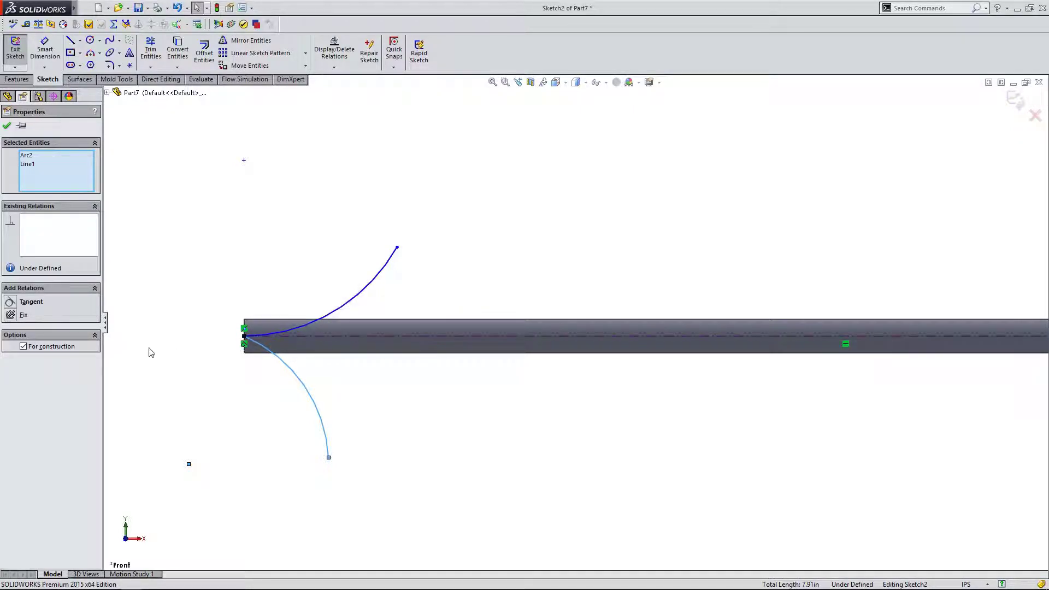
pyautogui.click(16, 302)
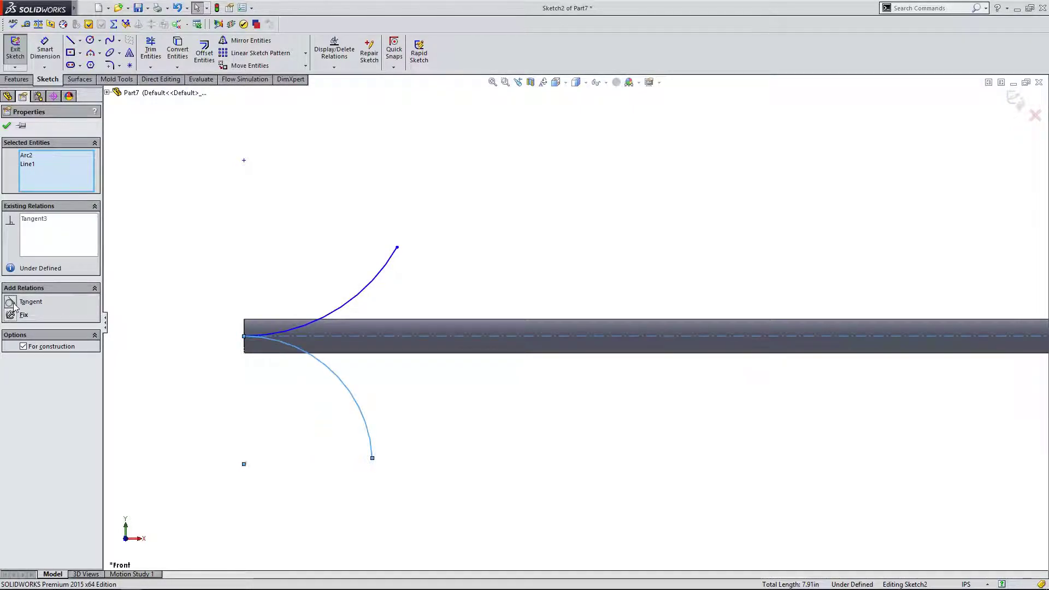
pyautogui.click(306, 325)
pyautogui.keyDown('ctrl'); pyautogui.click(315, 338); pyautogui.keyUp('ctrl')
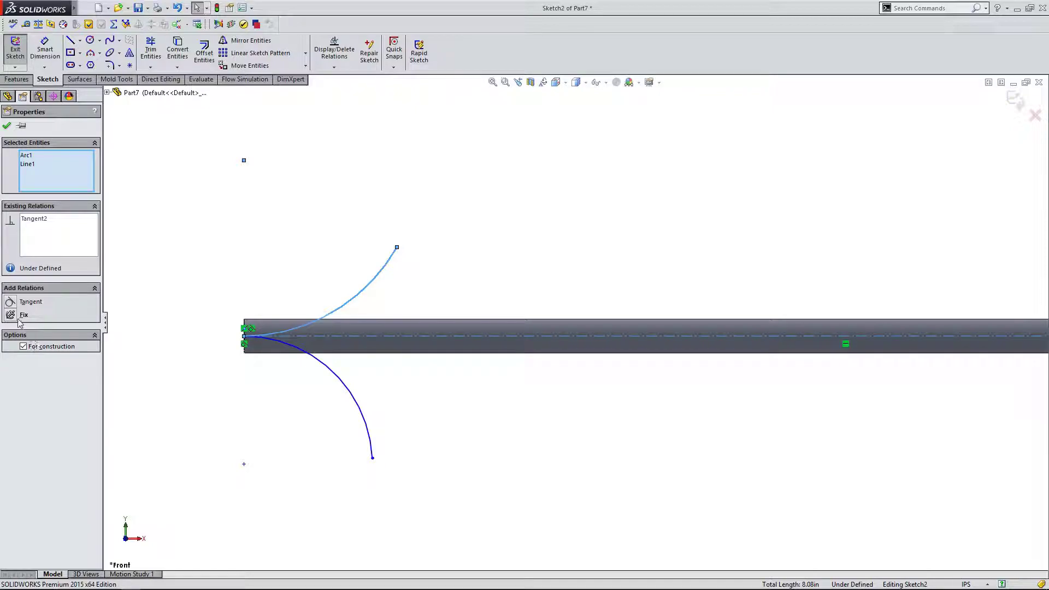
pyautogui.click(208, 367)
pyautogui.scroll(2, 258, 380)
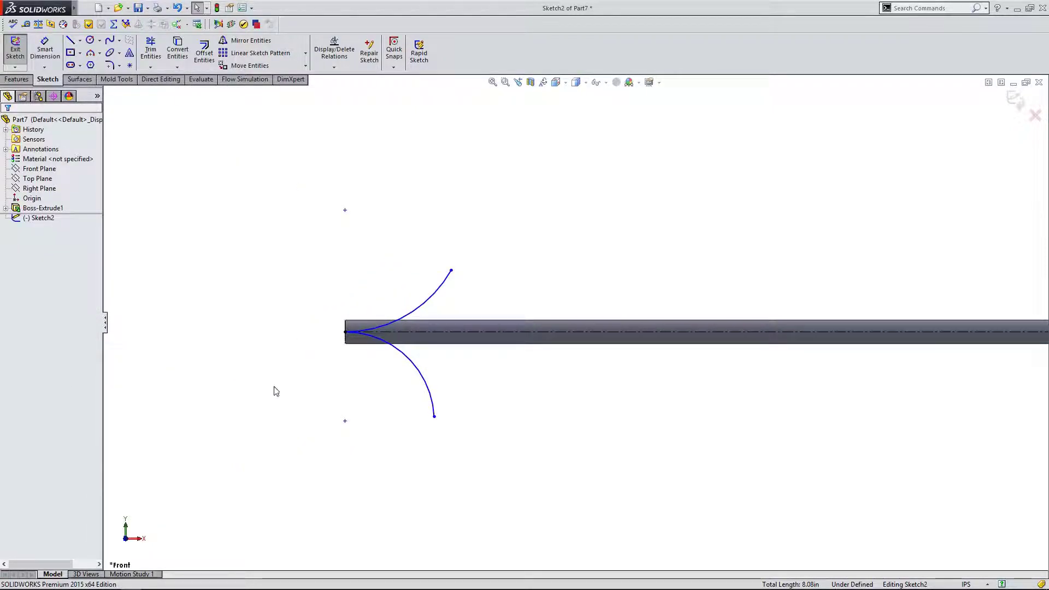
# Reposition the arcs' free ends, the upper at about X -6.30, Y 0.58 in and the lower at about X -6.43, Y -0.38 in.
pyautogui.moveTo(436, 418); pyautogui.dragTo(412, 424)
pyautogui.moveTo(451, 270); pyautogui.dragTo(428, 262)
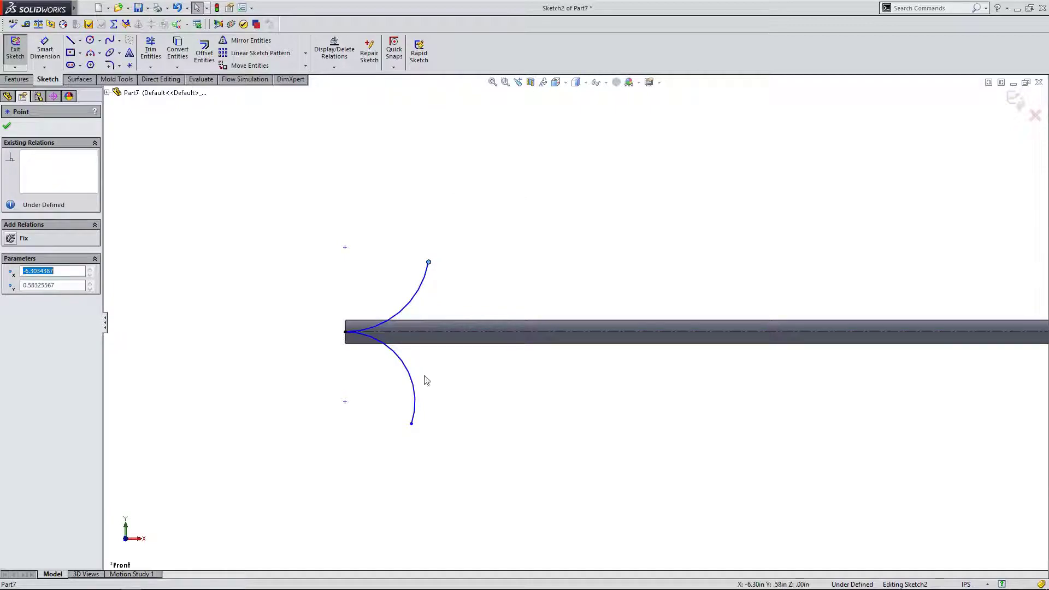
pyautogui.moveTo(412, 424); pyautogui.dragTo(413, 377)
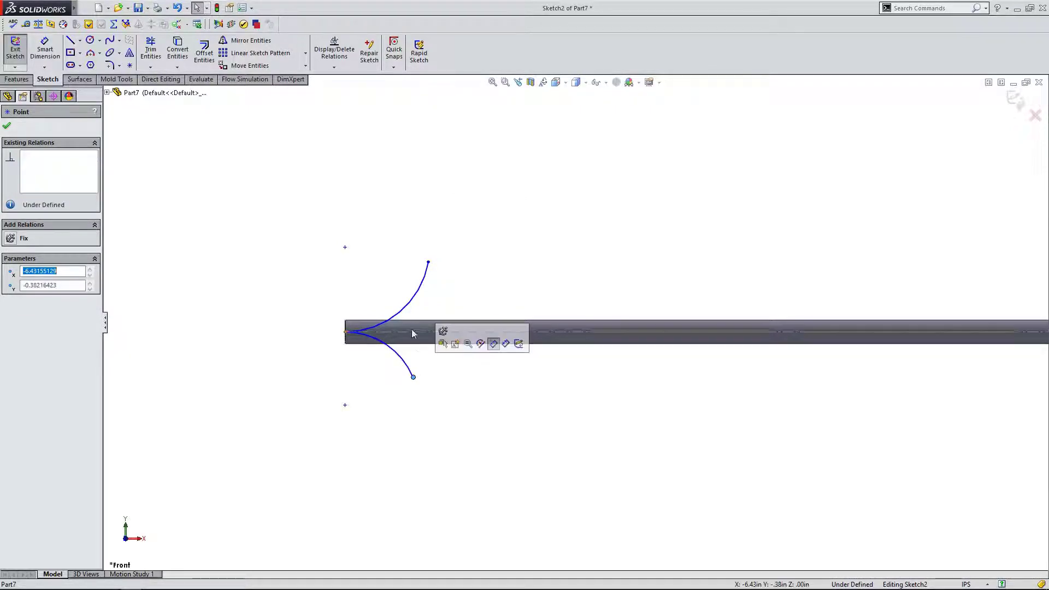
# Add a vertical relation between the free endpoints of the upper and lower arcs.
pyautogui.scroll(4, 418, 328)
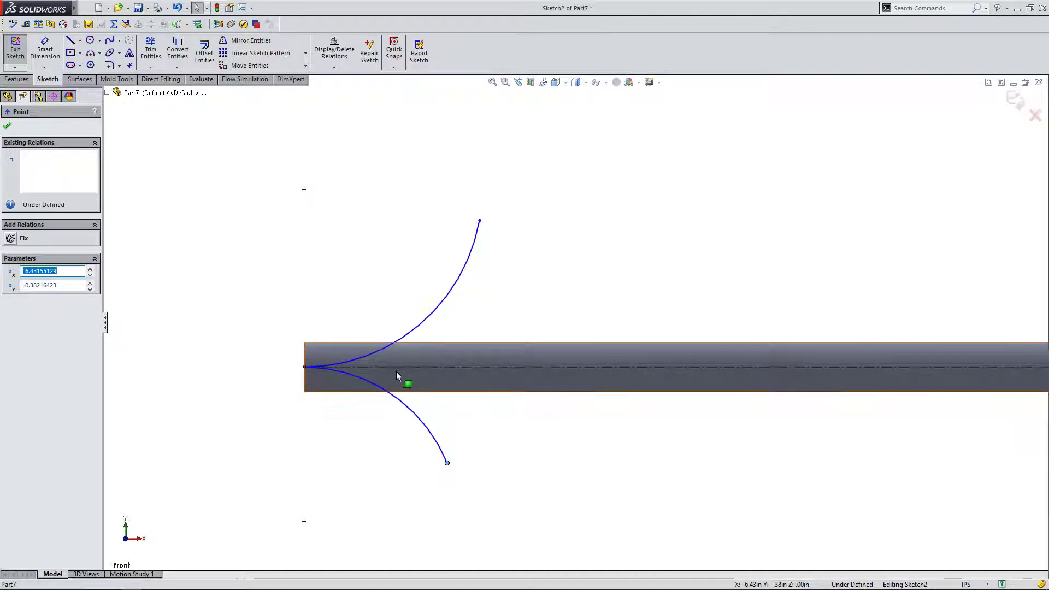
pyautogui.keyDown('ctrl'); pyautogui.click(480, 222); pyautogui.keyUp('ctrl')
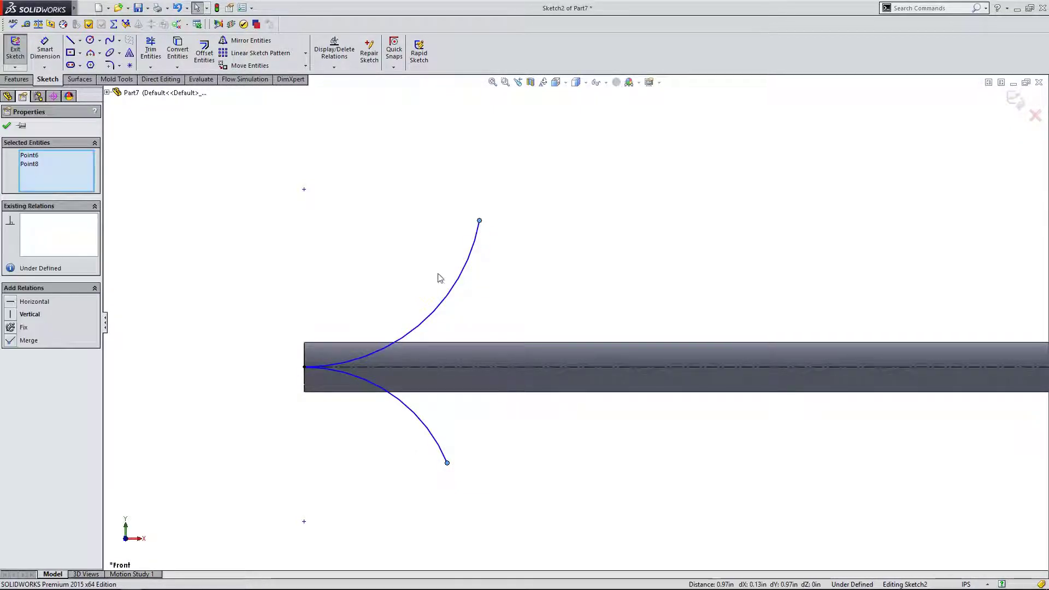
pyautogui.click(16, 315)
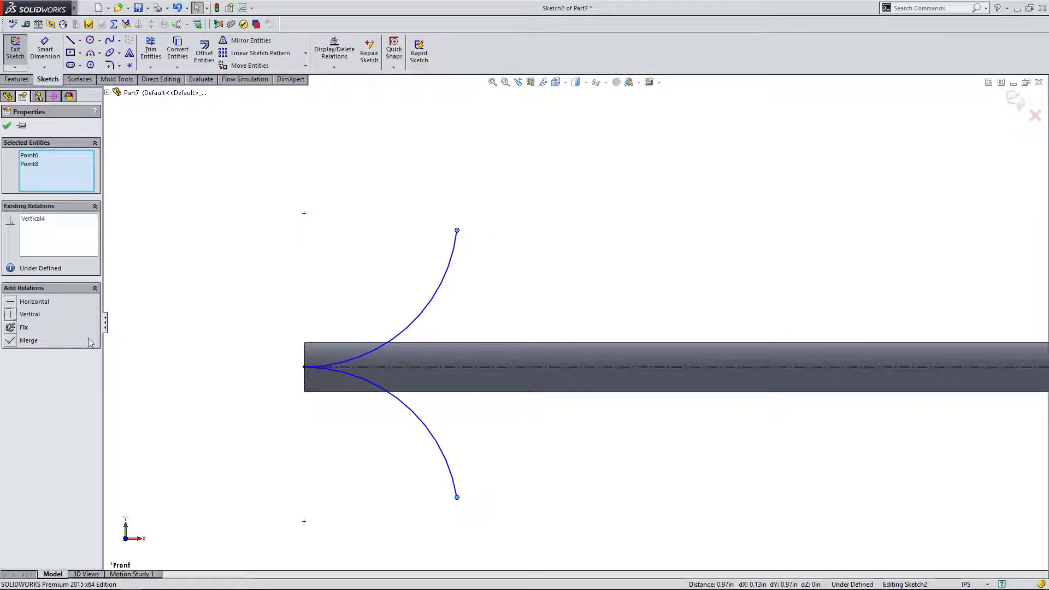
pyautogui.click(346, 400)
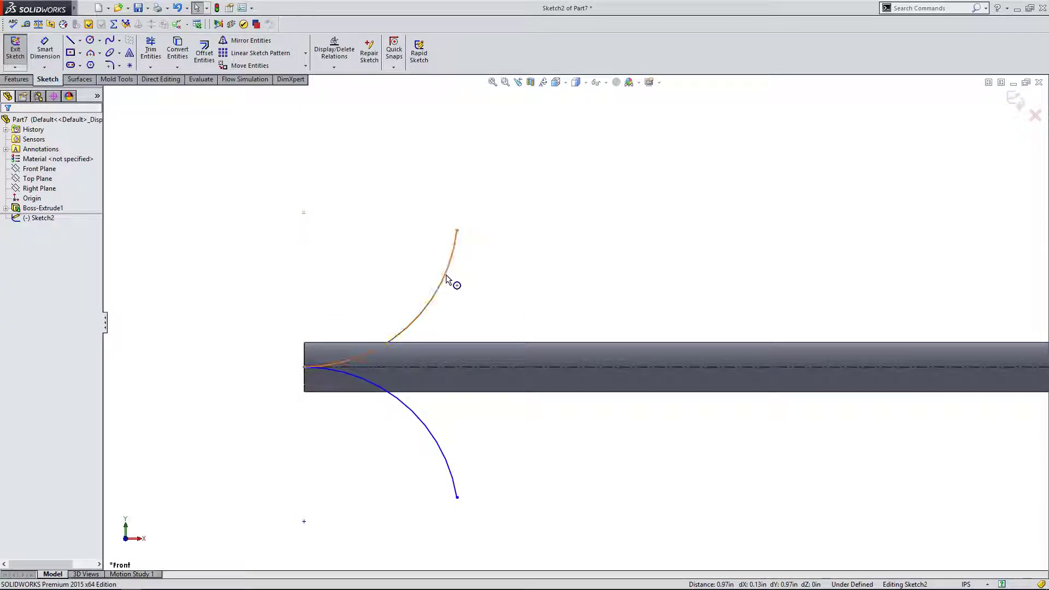
# Dimension the upper arc's radius and set it to 0.5 in.
pyautogui.click(54, 55)
pyautogui.click(420, 316)
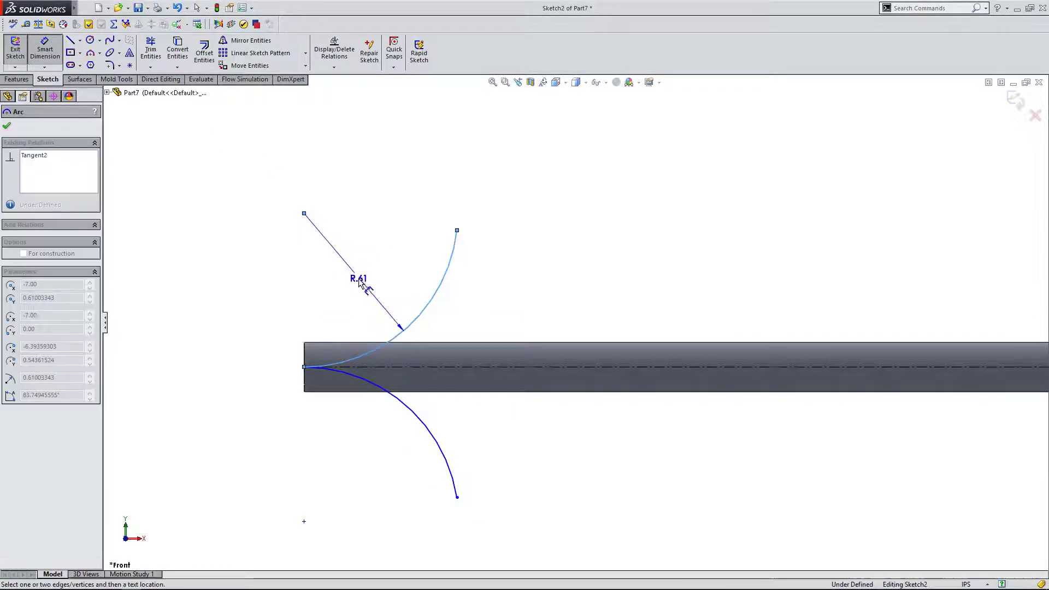
pyautogui.click(357, 283)
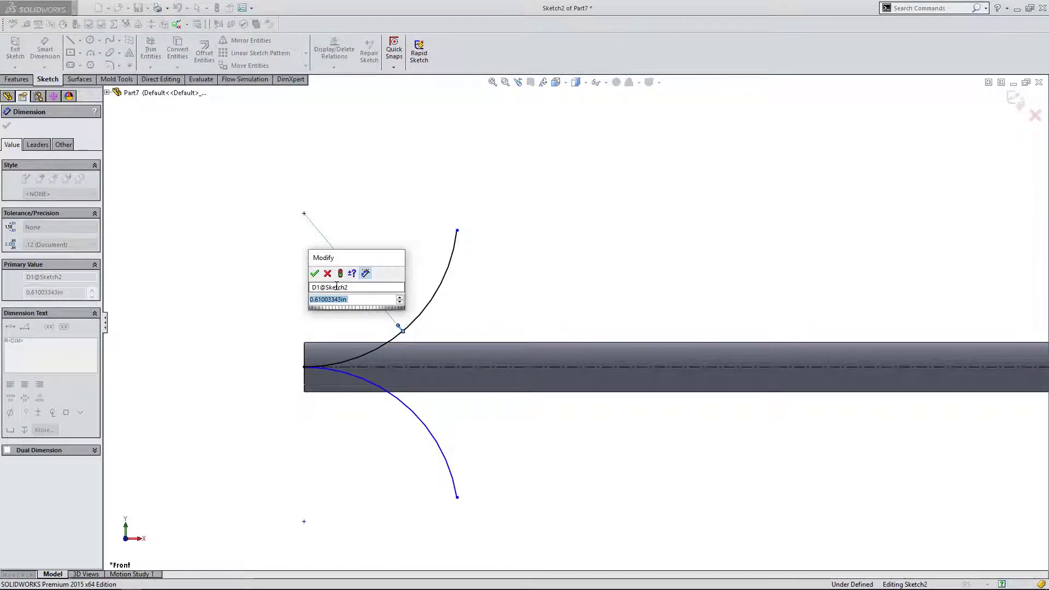
pyautogui.moveTo(348, 299); pyautogui.dragTo(316, 302)
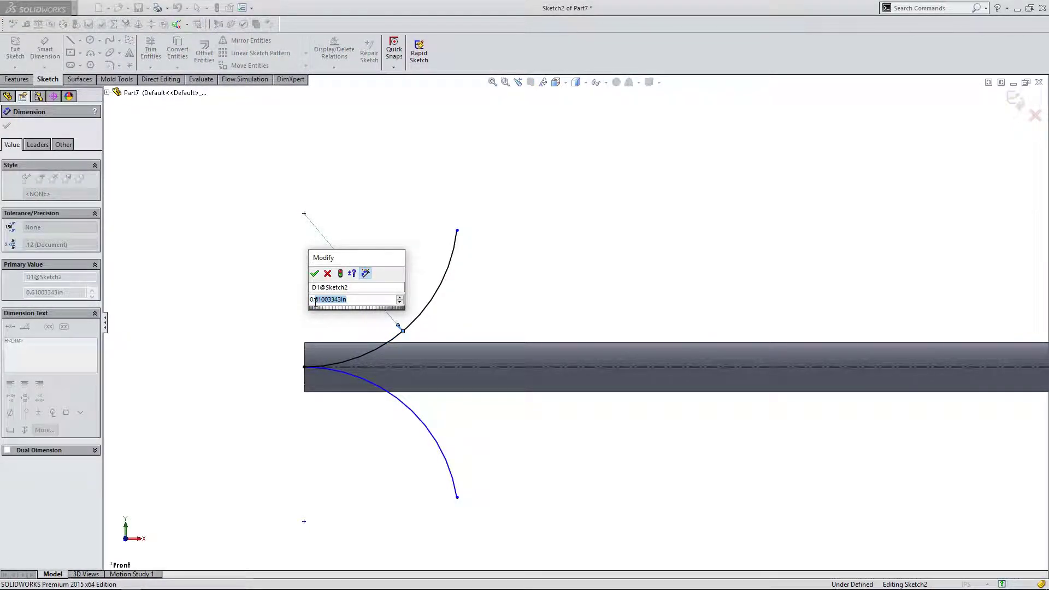
pyautogui.write('5')
pyautogui.click(314, 274)
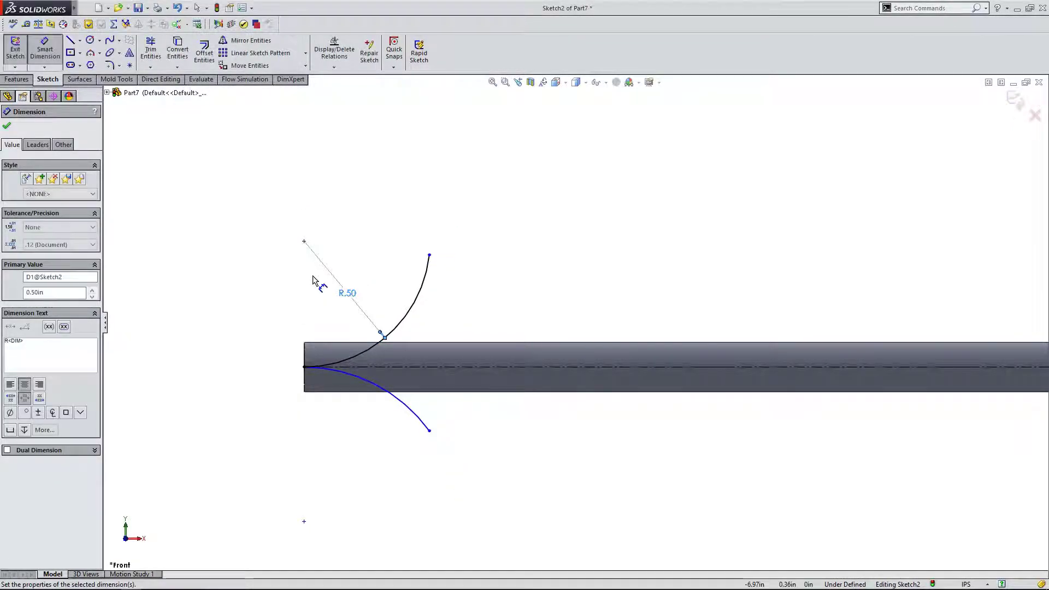
# Dimension the lower arc's radius and set it to 0.50 in.
pyautogui.click(394, 403)
pyautogui.click(373, 423)
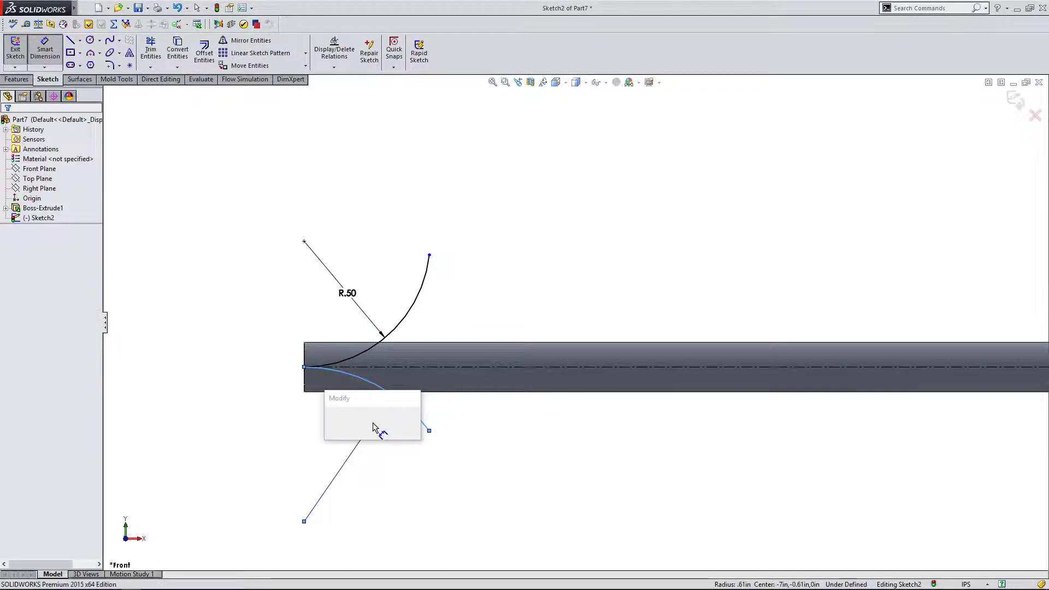
pyautogui.write('.50in')
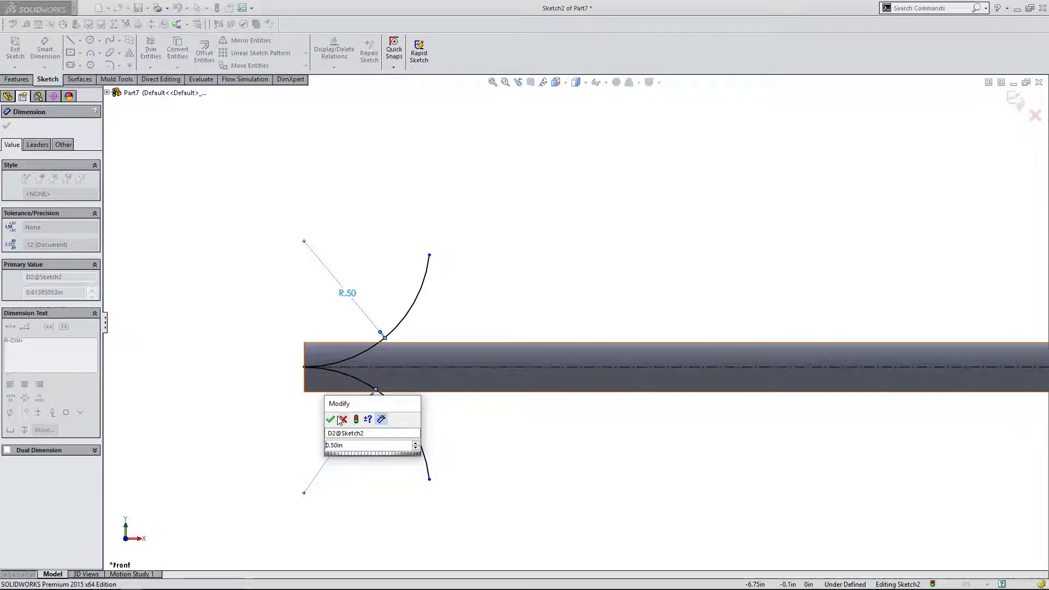
pyautogui.click(331, 419)
pyautogui.press('Escape')
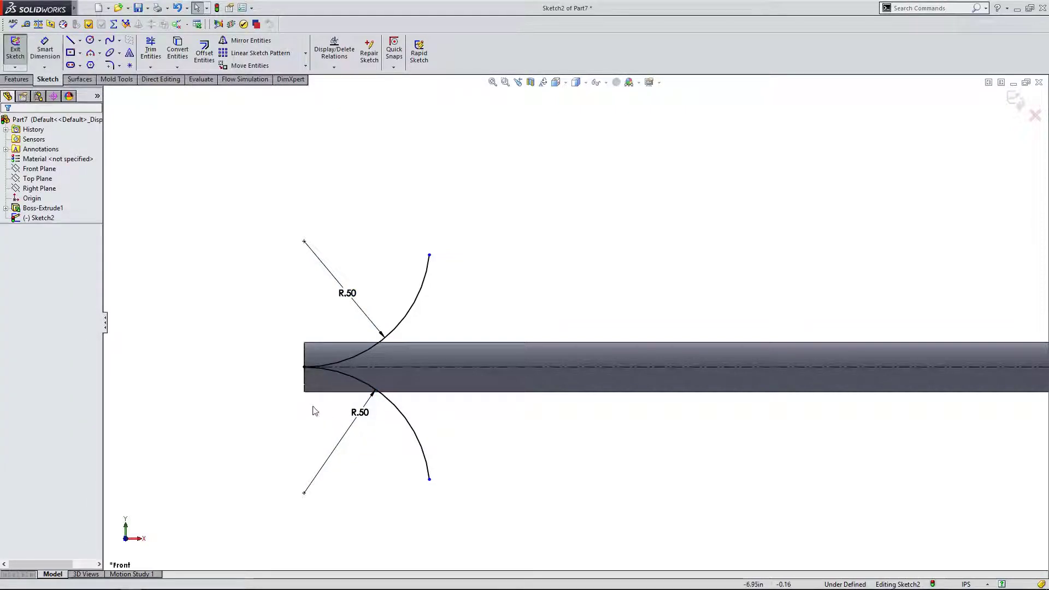
# Connect the arcs' free ends with two horizontal lines about 0.75 in long and a vertical line beyond the rod's end.
pyautogui.press('z')
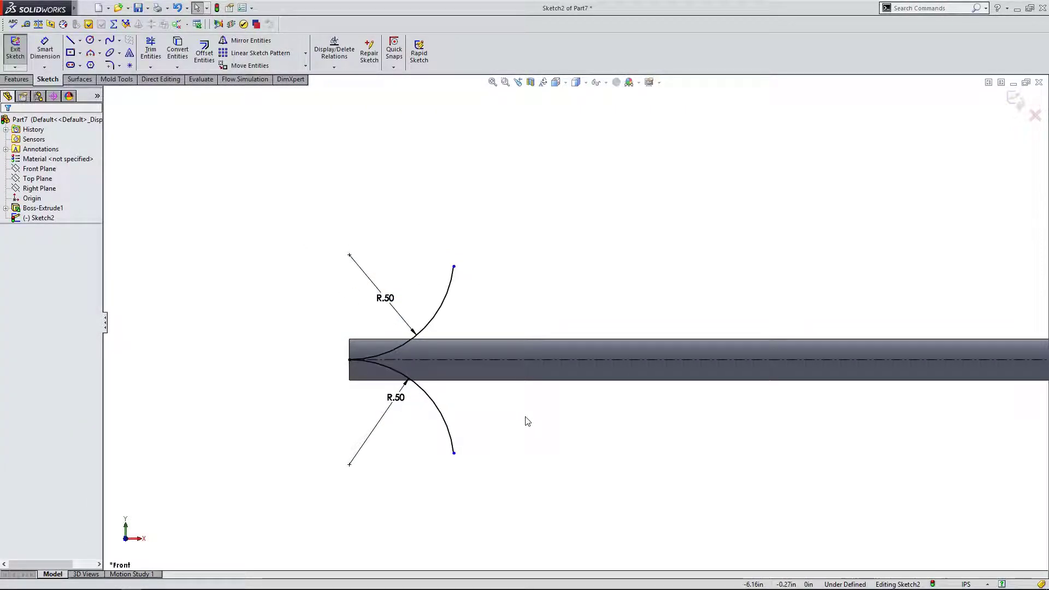
pyautogui.scroll(-1, 527, 421)
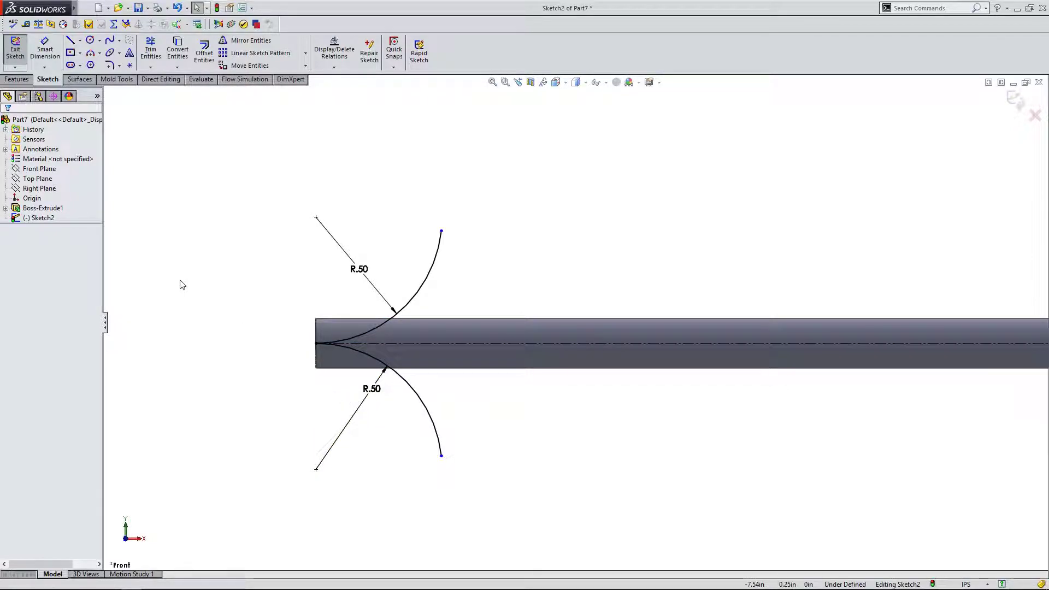
pyautogui.click(71, 40)
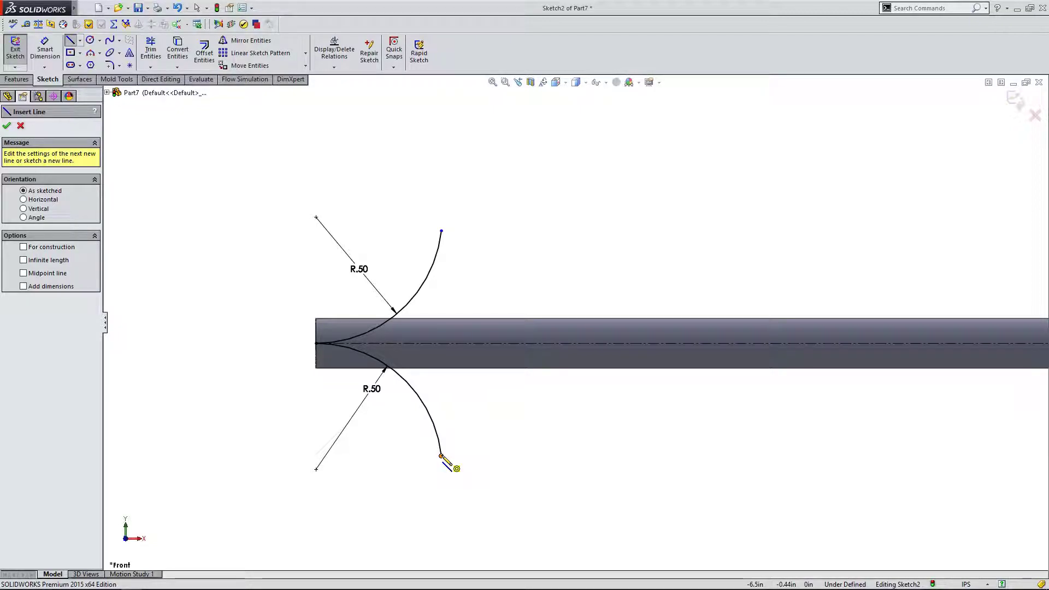
pyautogui.click(442, 456)
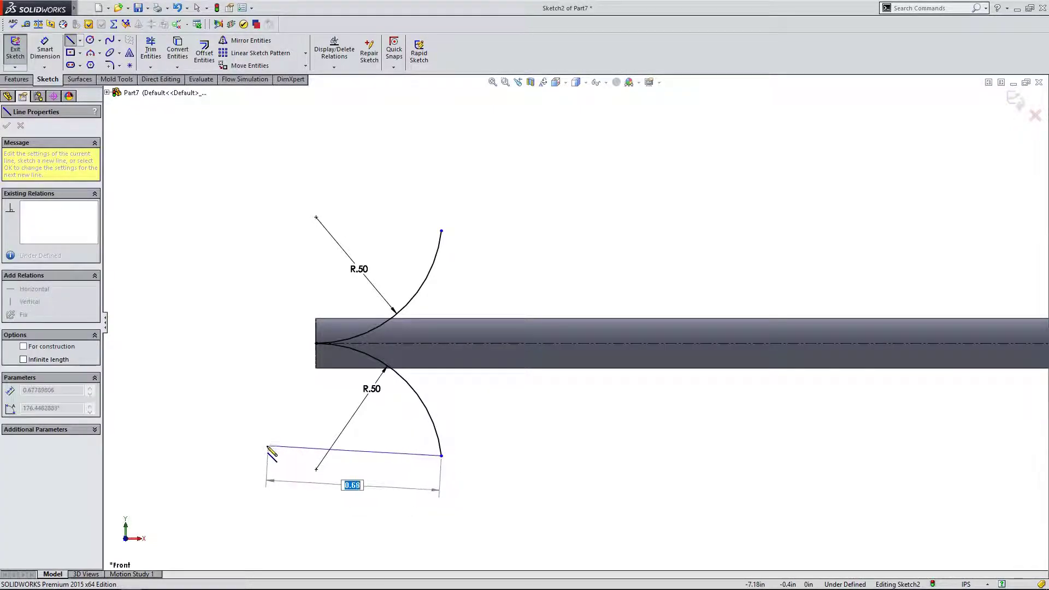
pyautogui.click(252, 456)
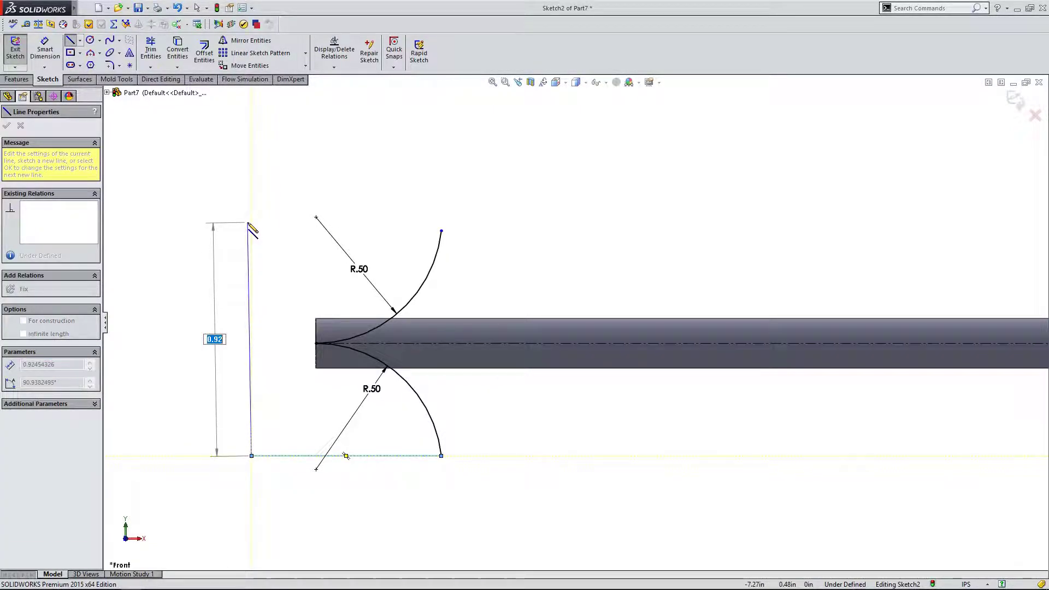
pyautogui.click(252, 231)
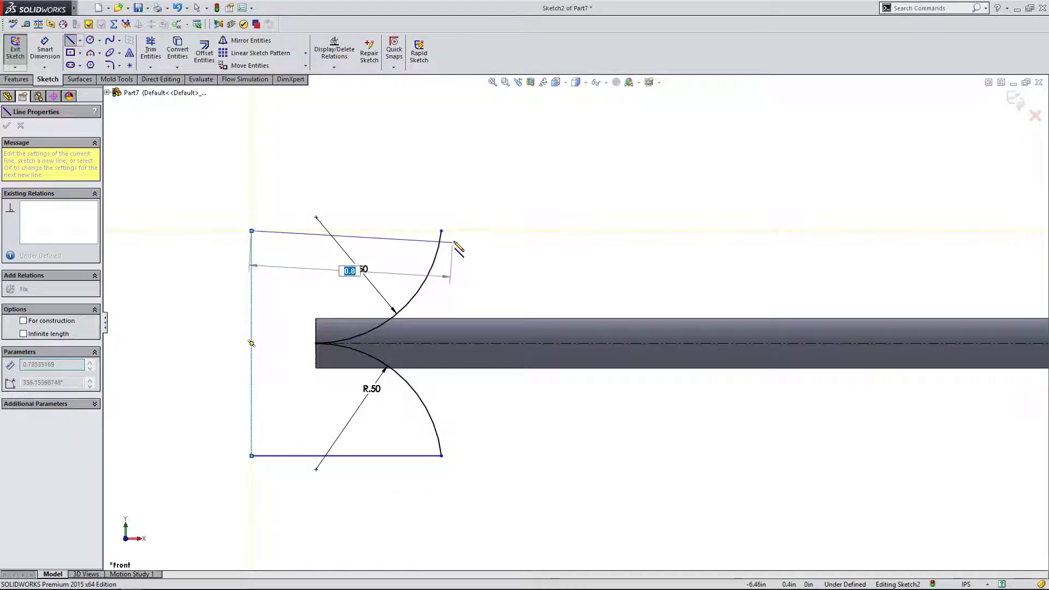
pyautogui.click(442, 231)
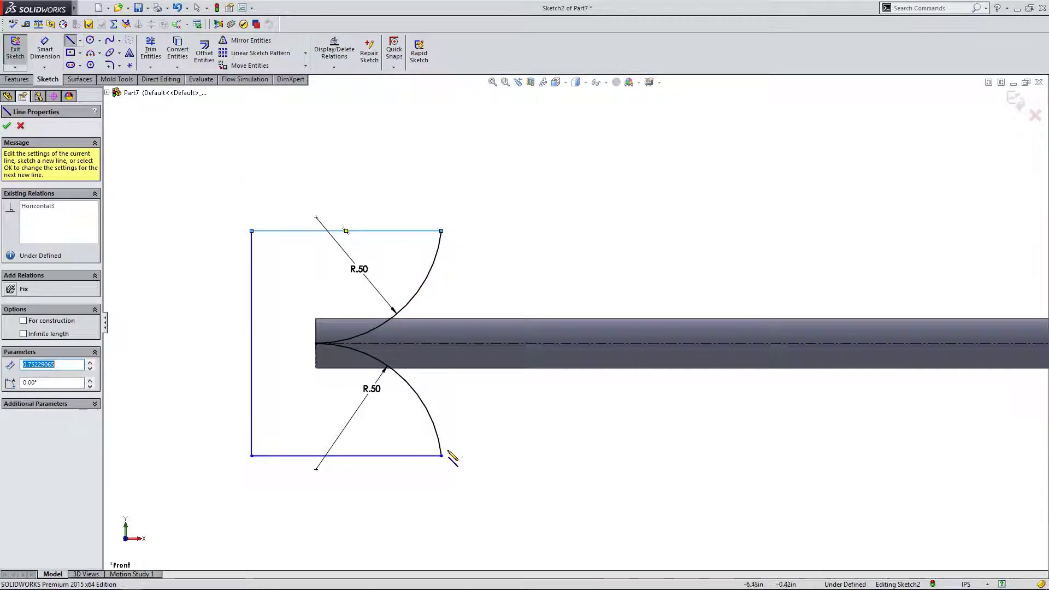
pyautogui.press('Escape')
# Move the lower horizontal line to about 0.40 in from the centerline and dimension that distance.
pyautogui.moveTo(365, 456)
pyautogui.mouseDown()
pyautogui.moveTo(375, 511)
pyautogui.moveTo(373, 432)
pyautogui.moveTo(374, 483)
pyautogui.moveTo(372, 443)
pyautogui.mouseUp()
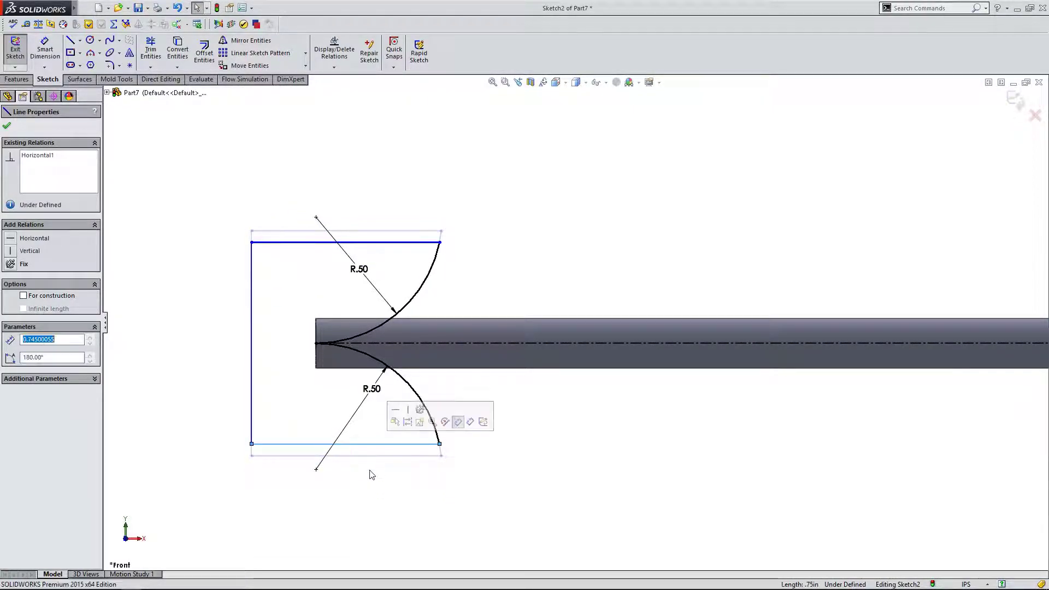
pyautogui.click(363, 476)
pyautogui.click(49, 52)
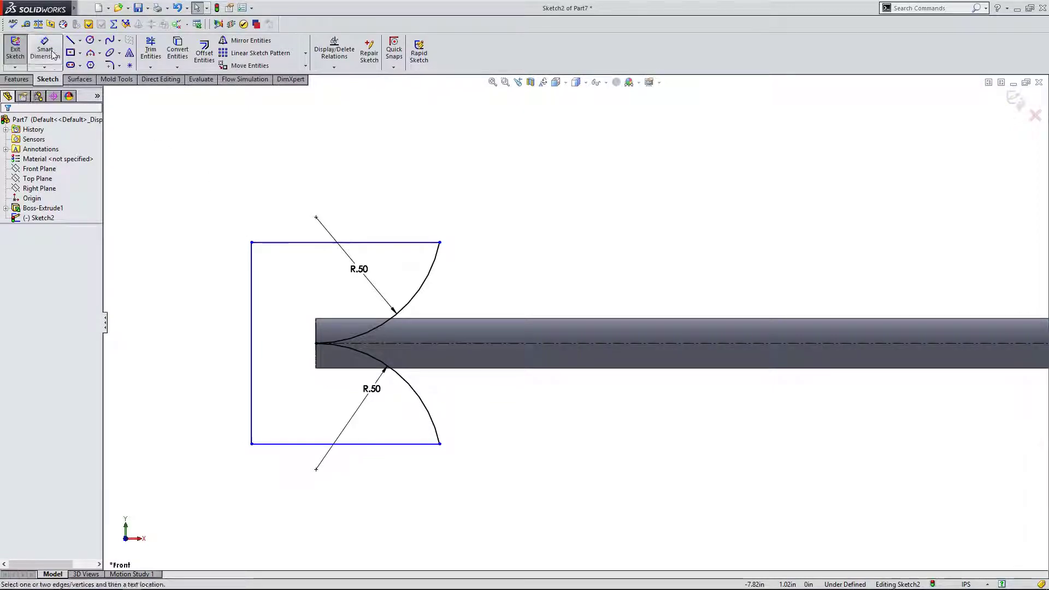
pyautogui.click(386, 342)
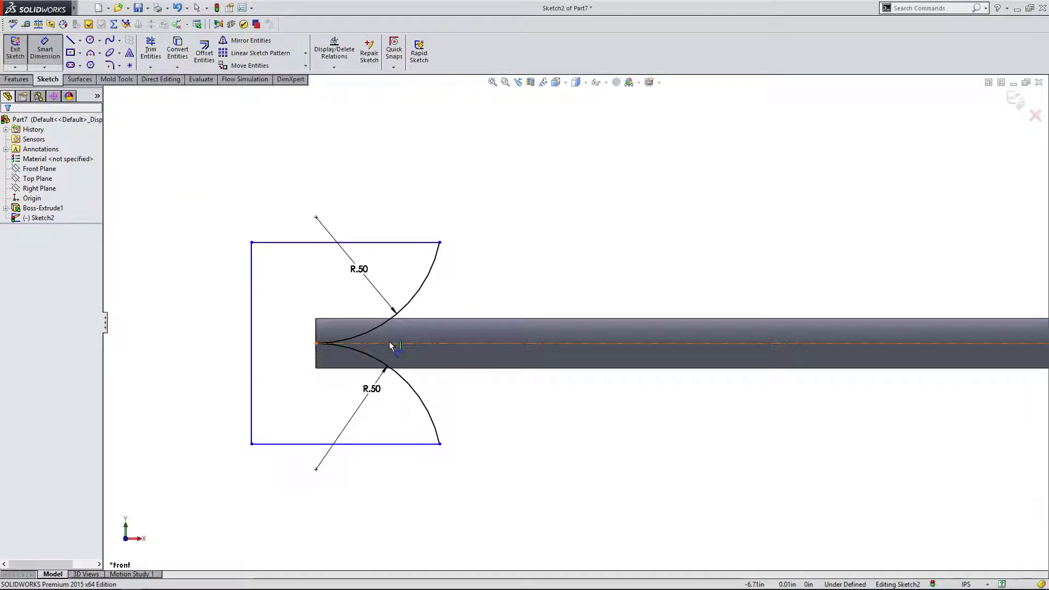
pyautogui.click(383, 443)
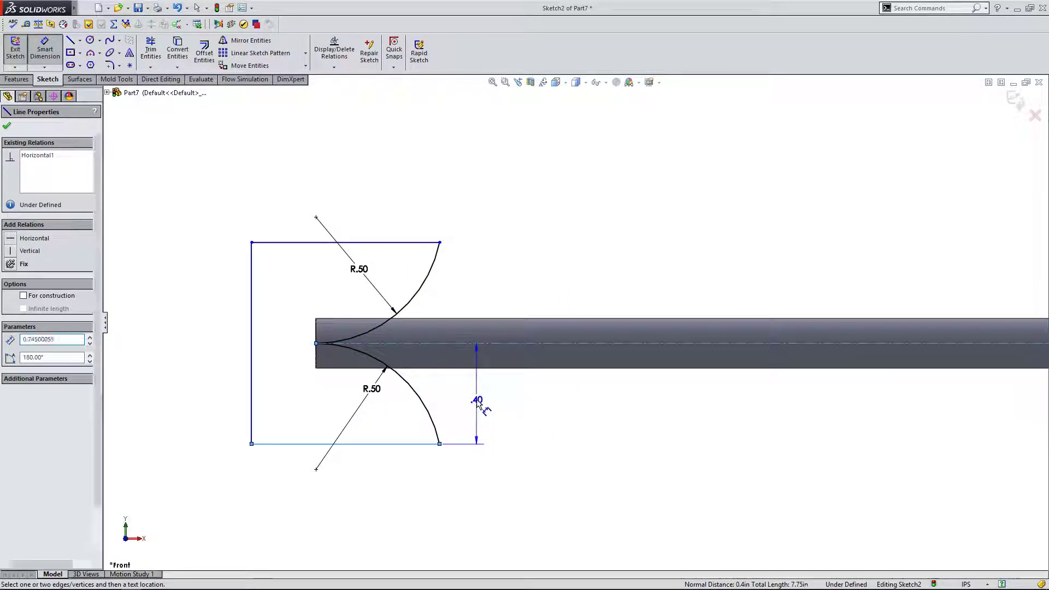
pyautogui.click(477, 405)
pyautogui.click(439, 404)
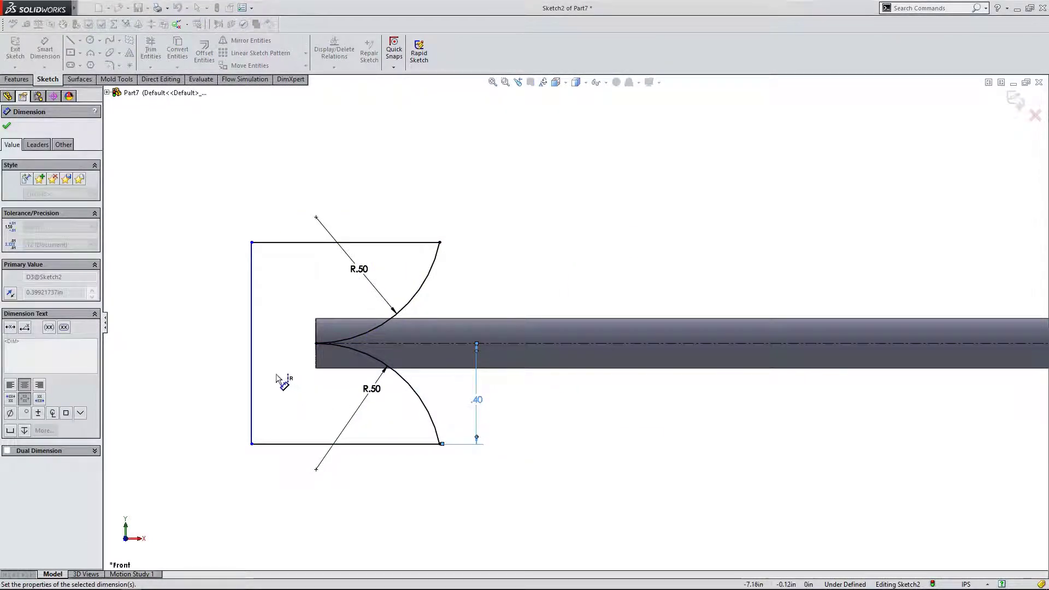
# Make the vertical line coincident with the centerline's endpoint at the rod's end.
pyautogui.click(251, 367)
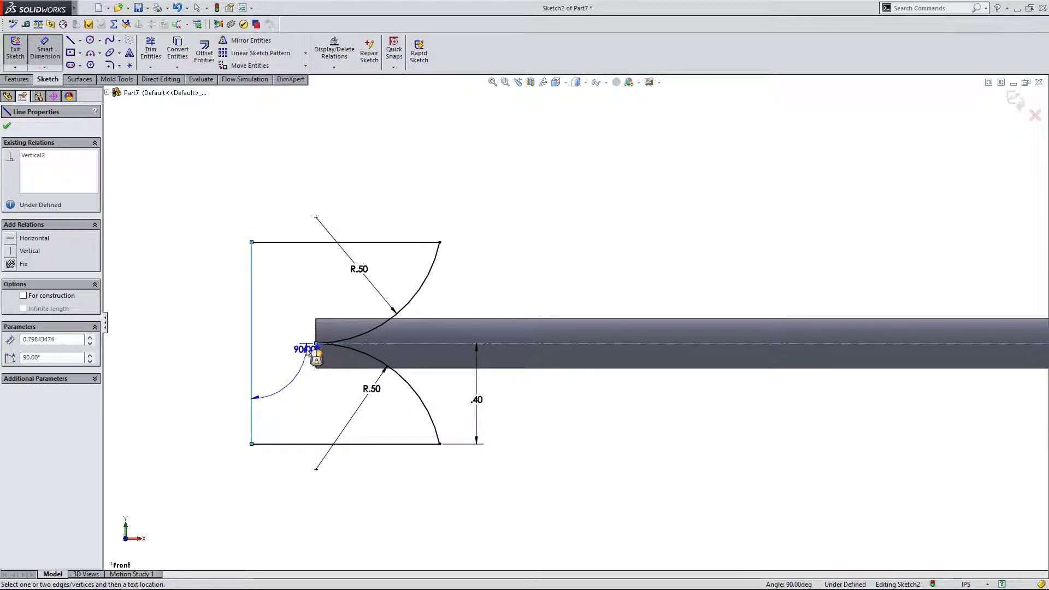
pyautogui.press('Escape')
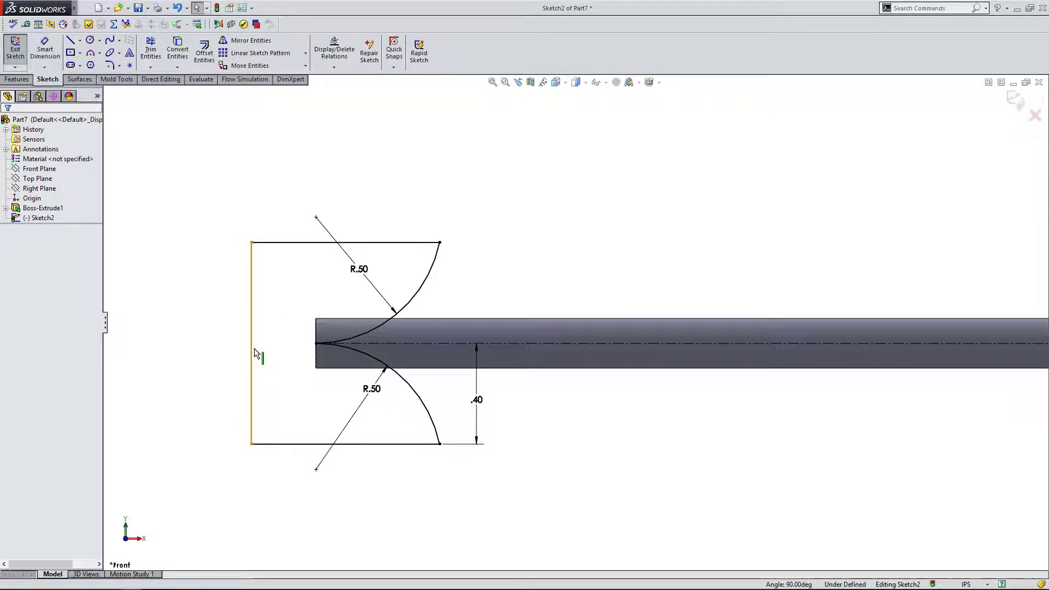
pyautogui.click(255, 353)
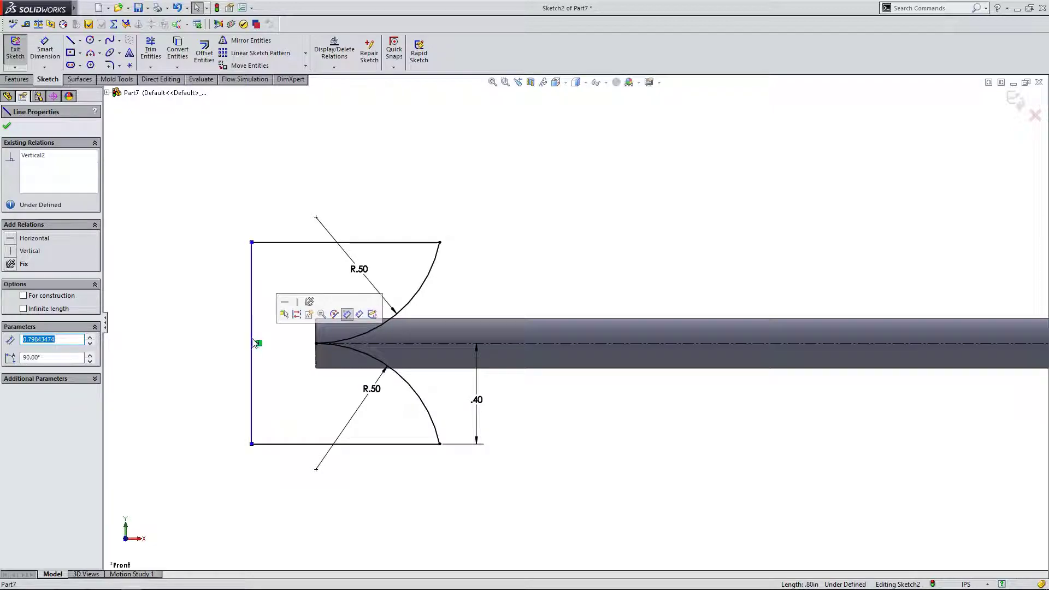
pyautogui.keyDown('ctrl'); pyautogui.click(316, 344); pyautogui.keyUp('ctrl')
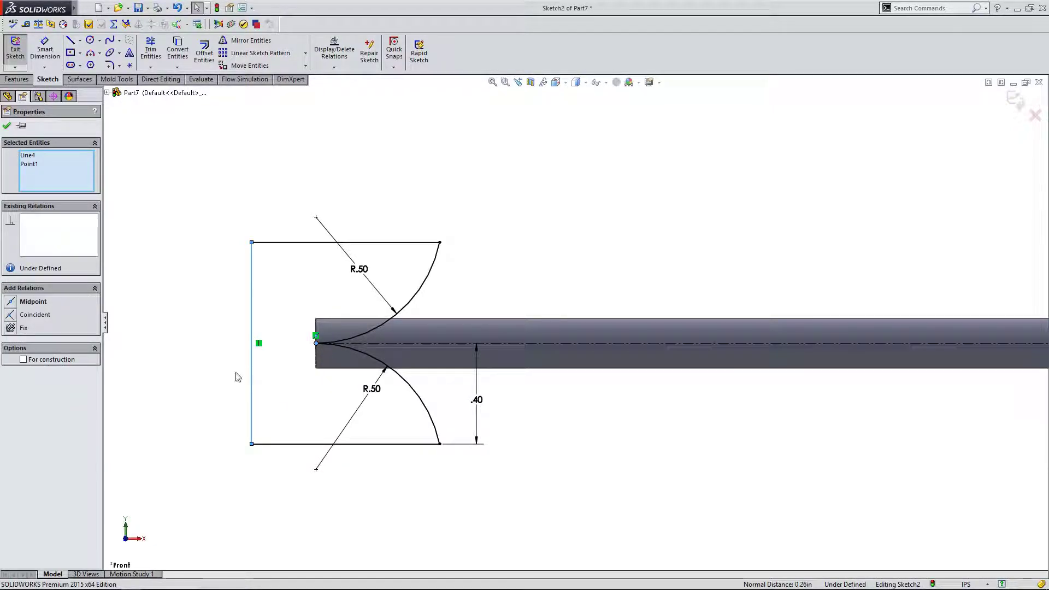
pyautogui.click(12, 317)
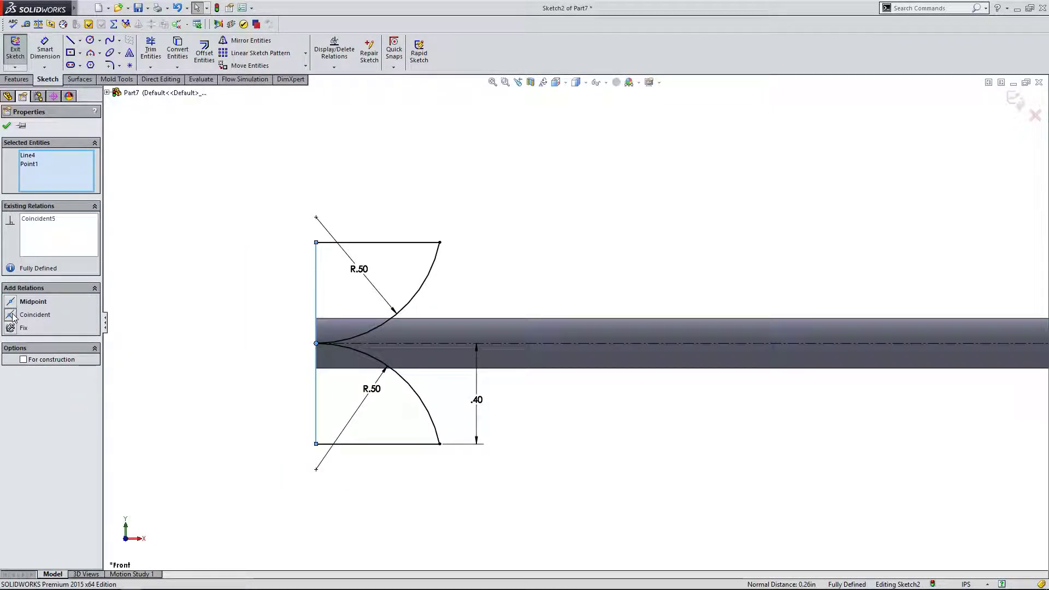
pyautogui.click(185, 316)
# Exit the sketch and start an Extruded Cut using the two closed regions above and below the centerline as contours.
pyautogui.scroll(1, 470, 351)
pyautogui.scroll(-1, 495, 350)
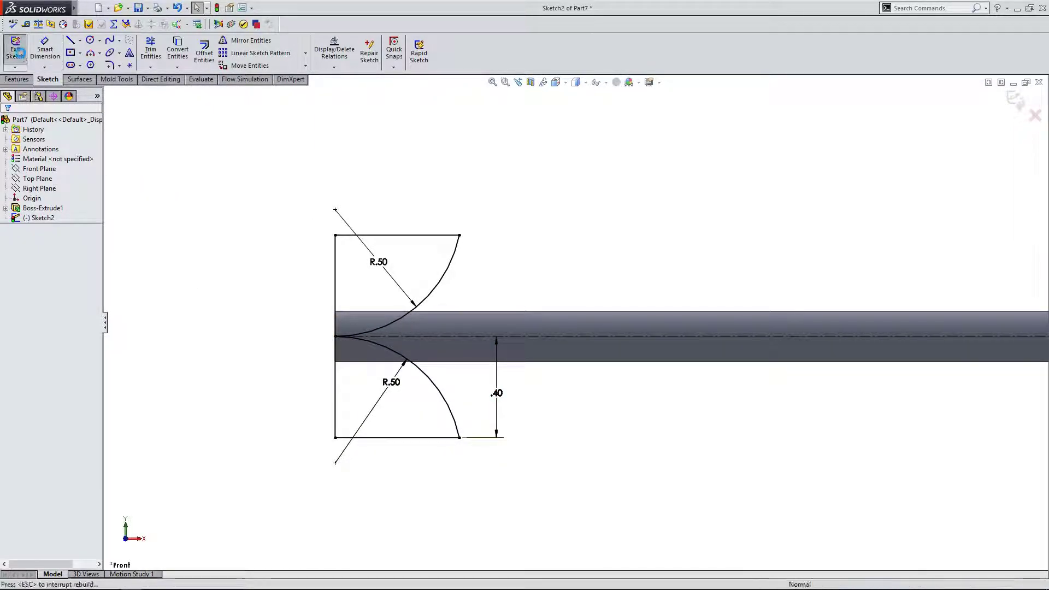
pyautogui.click(15, 49)
pyautogui.click(25, 77)
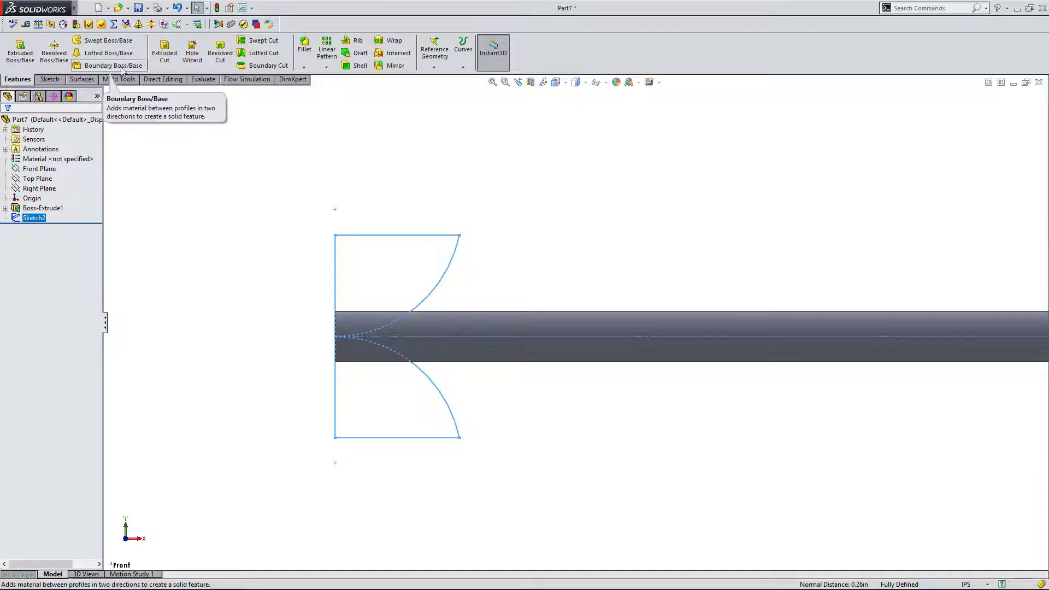
pyautogui.click(166, 59)
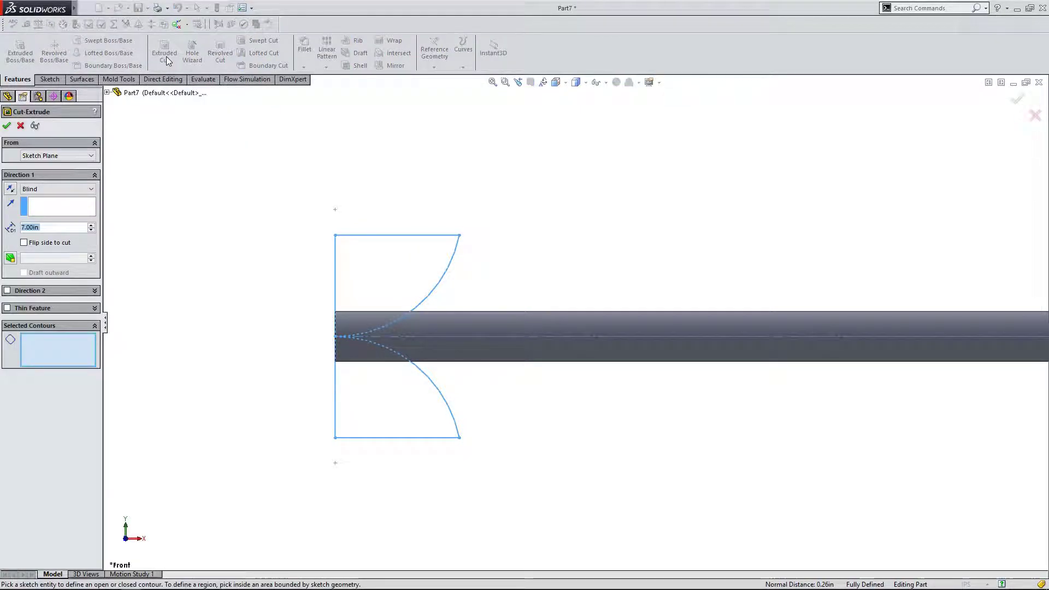
pyautogui.click(369, 274)
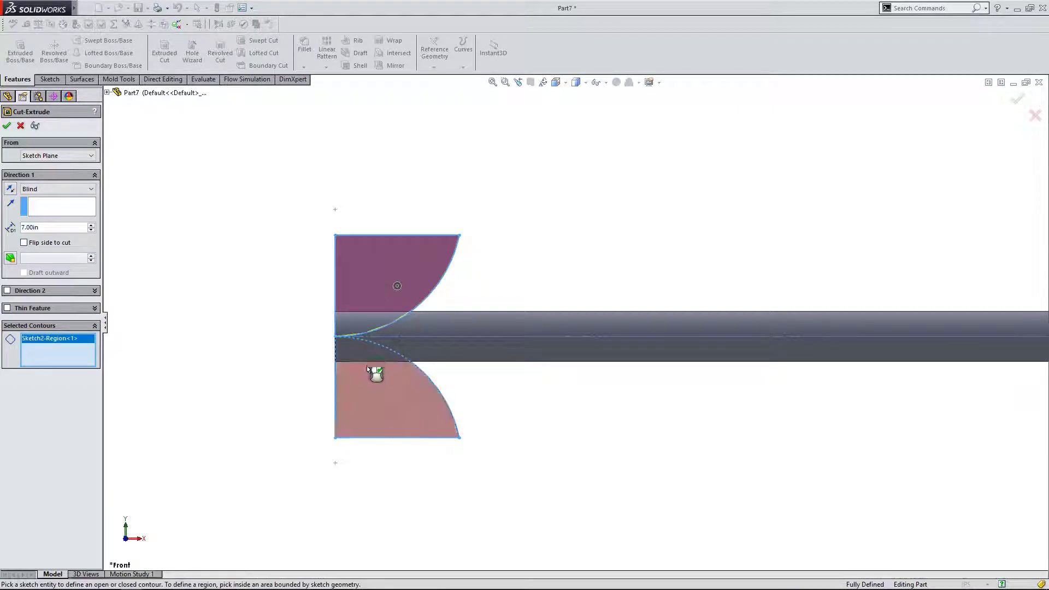
pyautogui.click(369, 386)
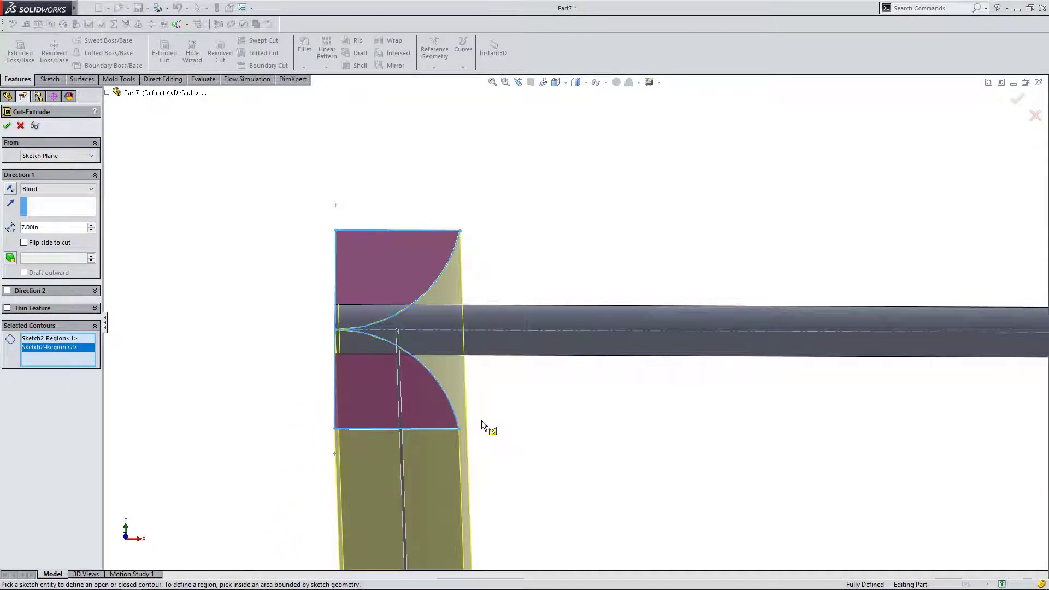
# Set the cut's end condition to Through All - Both and apply it to shape the rod's point.
pyautogui.click(43, 188)
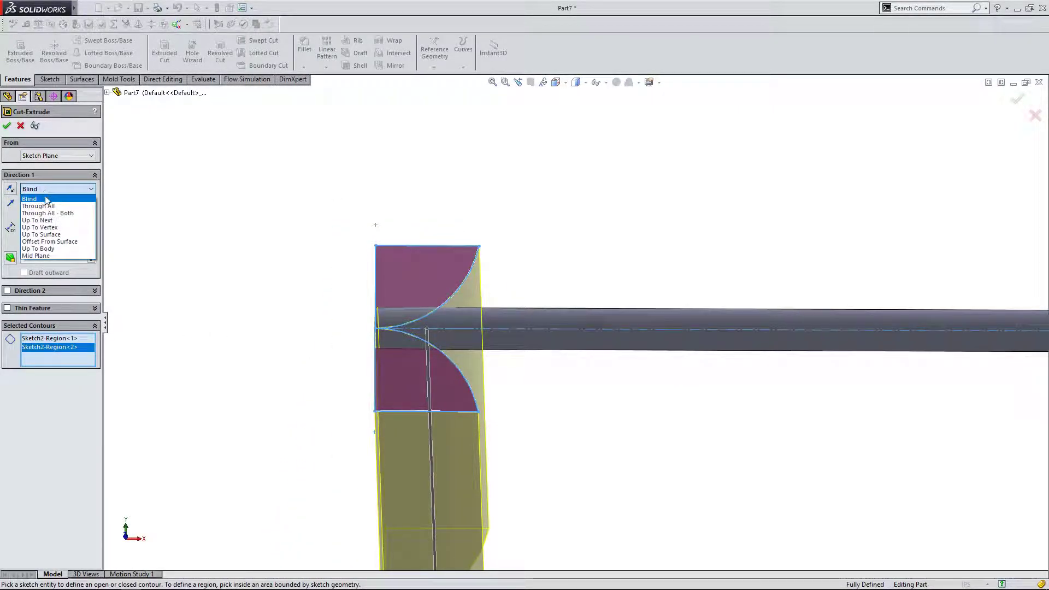
pyautogui.click(50, 216)
pyautogui.click(31, 190)
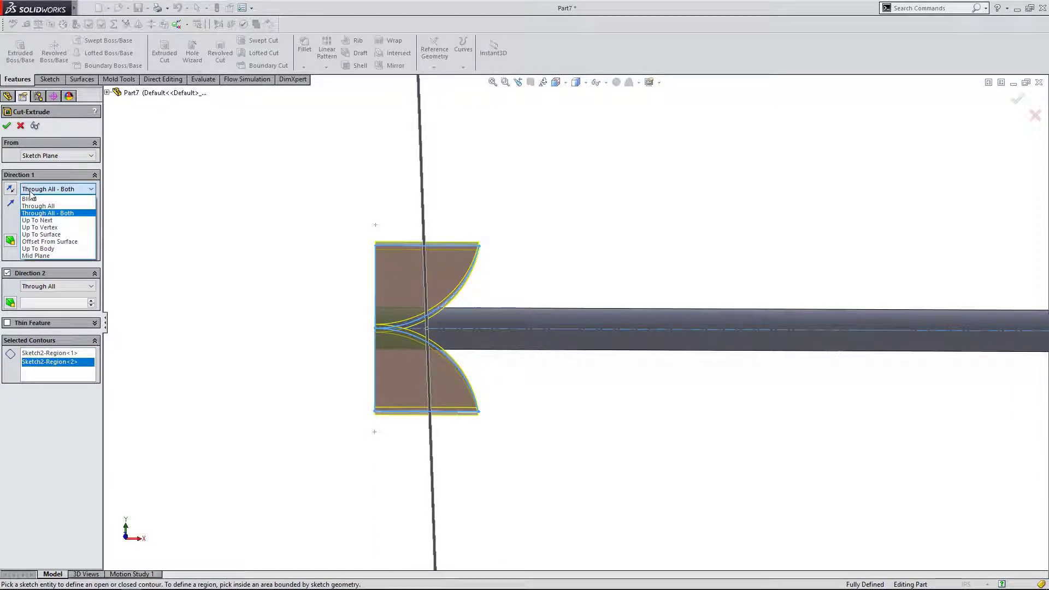
pyautogui.click(49, 214)
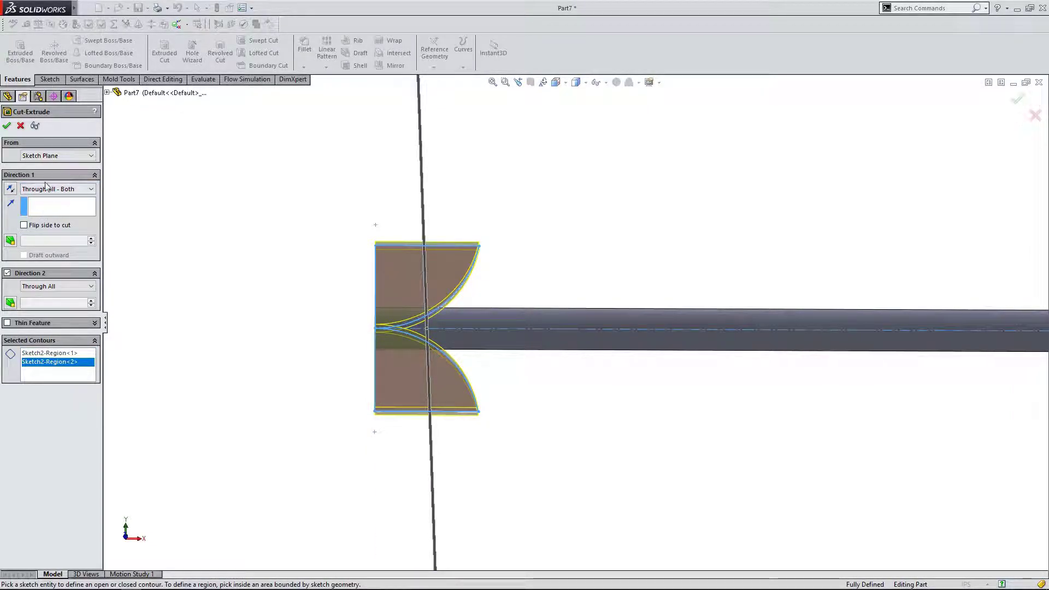
pyautogui.moveTo(251, 307); pyautogui.dragTo(300, 261, button='middle')
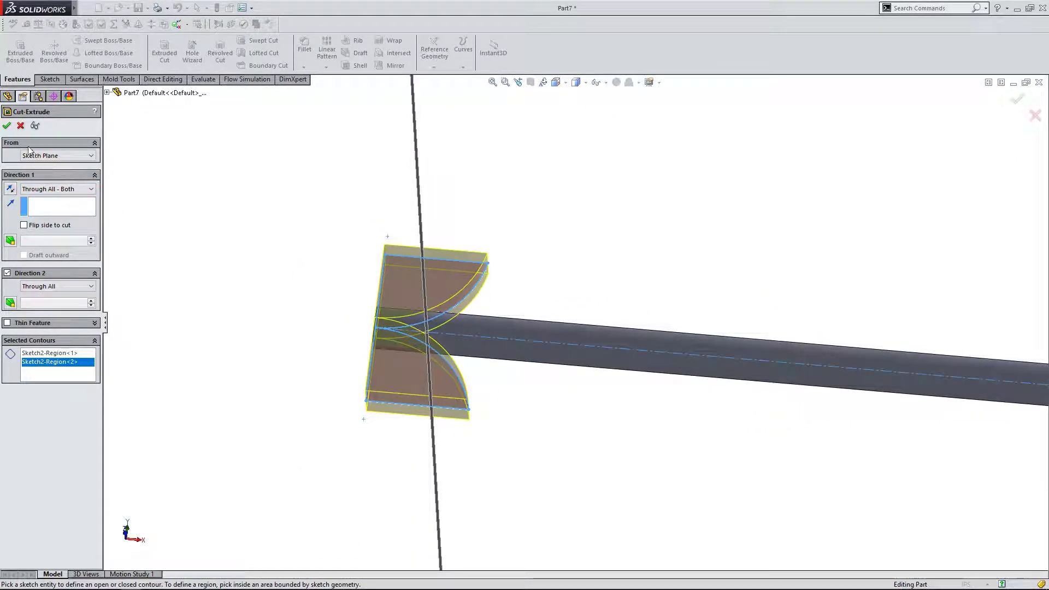
pyautogui.click(7, 127)
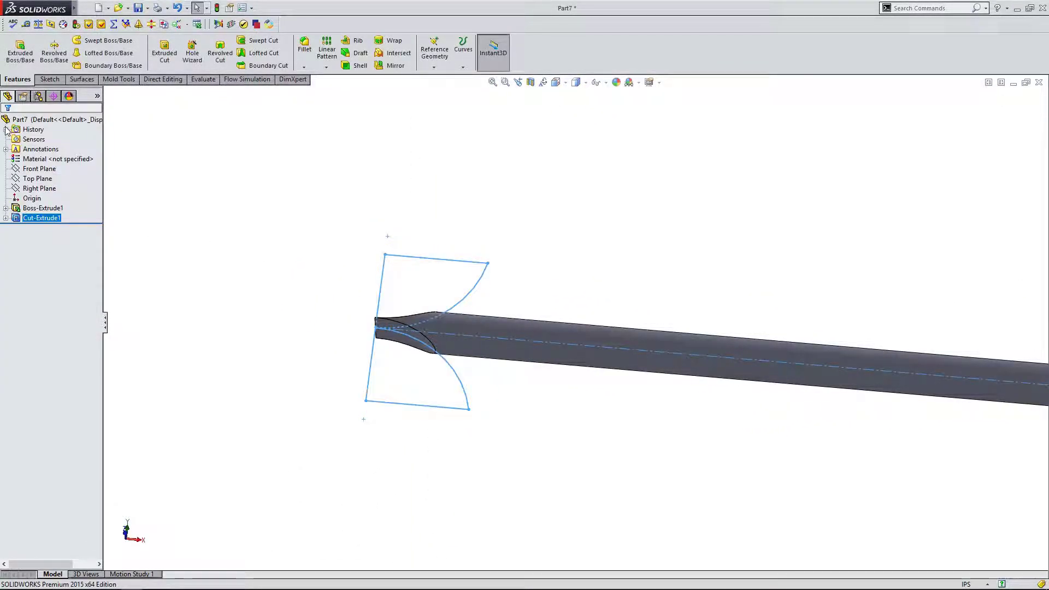
pyautogui.click(445, 271)
# Start a constant size fillet on the sharp edge at the rod's tip with a 0.01 in radius.
pyautogui.moveTo(445, 272)
pyautogui.mouseDown(button='middle')
pyautogui.moveTo(526, 300)
pyautogui.moveTo(573, 361)
pyautogui.moveTo(517, 304)
pyautogui.moveTo(509, 348)
pyautogui.moveTo(473, 340)
pyautogui.moveTo(412, 401)
pyautogui.moveTo(372, 388)
pyautogui.moveTo(403, 396)
pyautogui.moveTo(410, 416)
pyautogui.moveTo(421, 379)
pyautogui.moveTo(450, 388)
pyautogui.moveTo(372, 389)
pyautogui.moveTo(421, 395)
pyautogui.moveTo(442, 434)
pyautogui.moveTo(407, 363)
pyautogui.moveTo(421, 400)
pyautogui.moveTo(392, 368)
pyautogui.moveTo(391, 337)
pyautogui.moveTo(356, 379)
pyautogui.moveTo(330, 363)
pyautogui.moveTo(369, 368)
pyautogui.moveTo(437, 425)
pyautogui.mouseUp(button='middle')
pyautogui.click(128, 541)
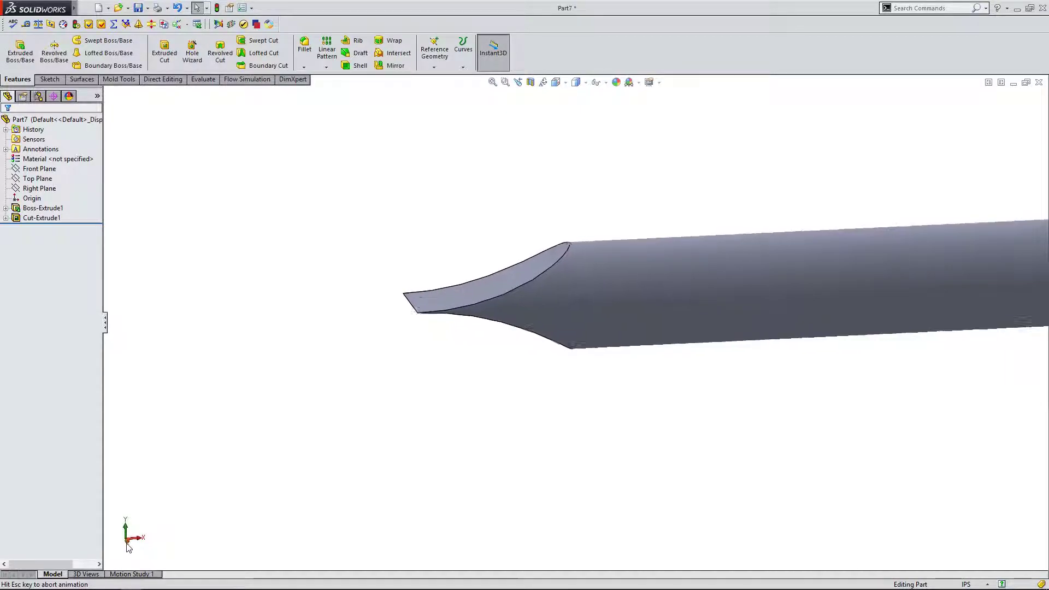
pyautogui.scroll(-2, 663, 301)
pyautogui.scroll(1, 534, 379)
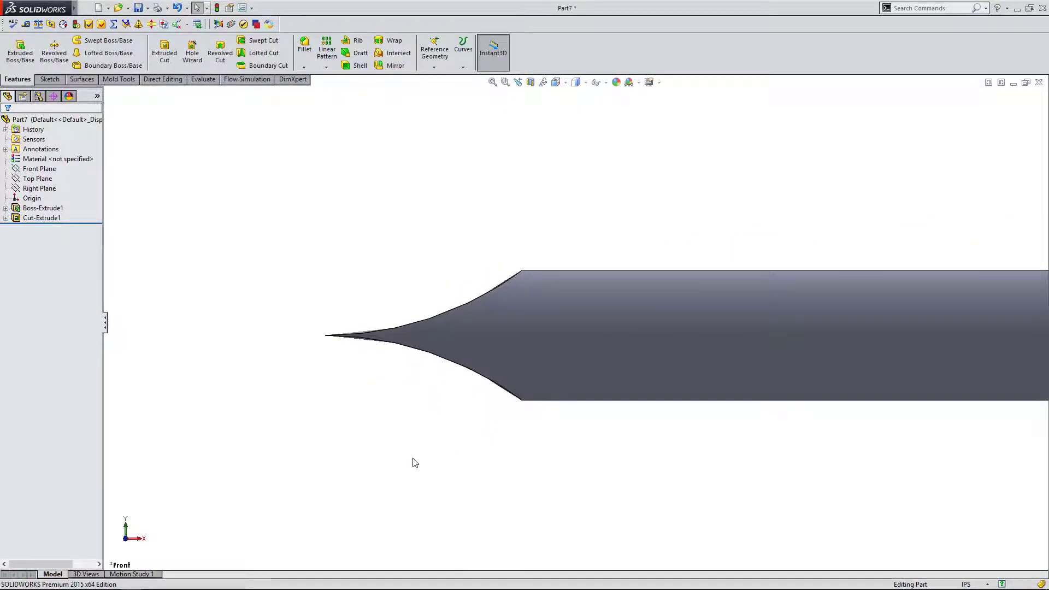
pyautogui.click(304, 48)
pyautogui.moveTo(342, 283); pyautogui.dragTo(415, 318, button='middle')
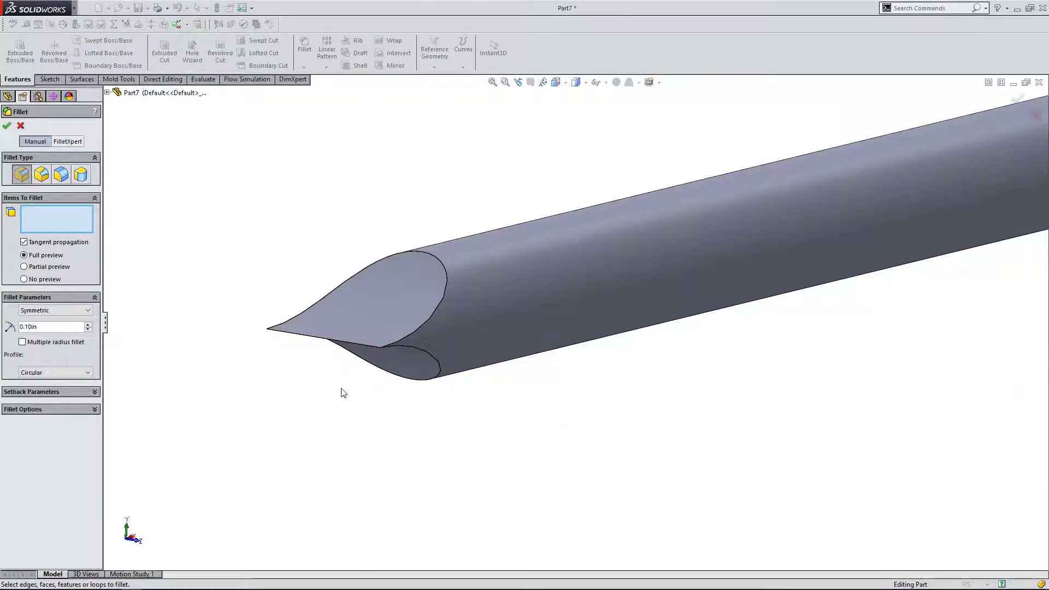
pyautogui.moveTo(344, 391); pyautogui.dragTo(318, 365, button='middle')
pyautogui.click(298, 343)
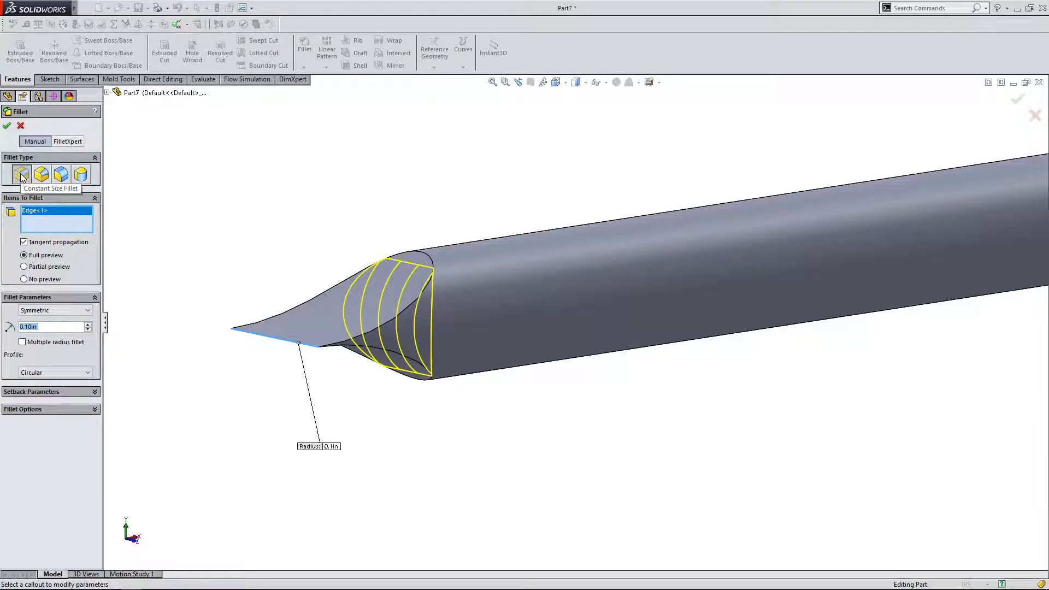
pyautogui.click(134, 541)
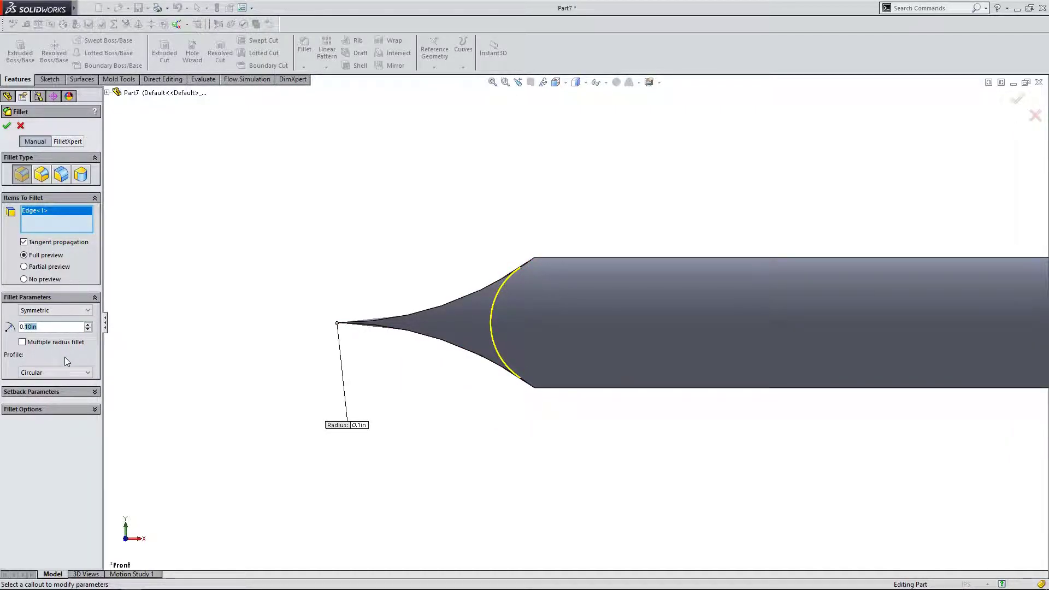
pyautogui.write('01')
pyautogui.press('Return')
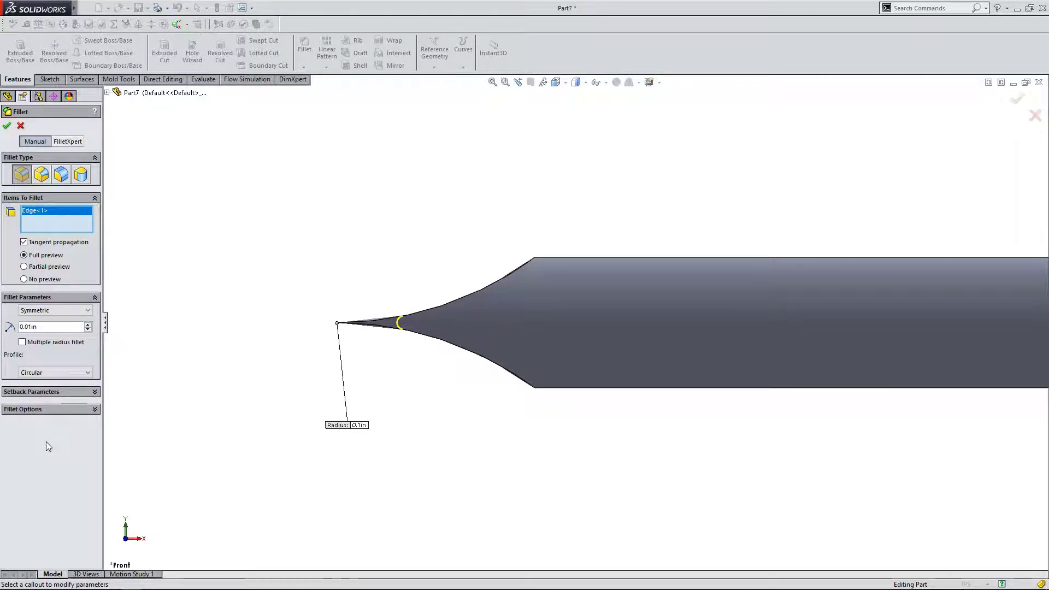
# Set the tip fillet's radius to 0.005 in and apply the fillet.
pyautogui.scroll(-1, 407, 325)
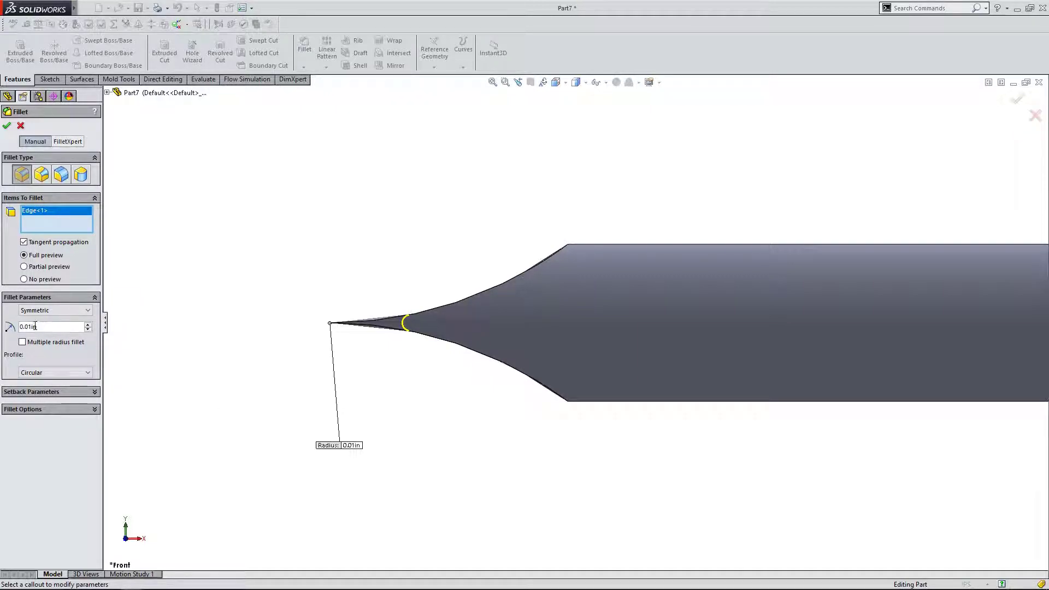
pyautogui.write('05')
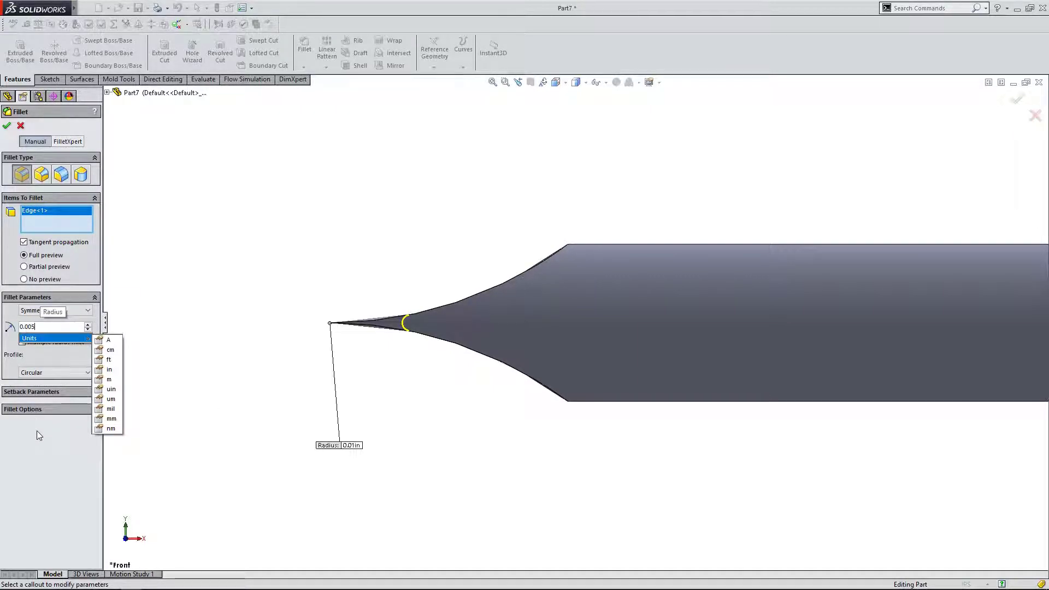
pyautogui.press('Return')
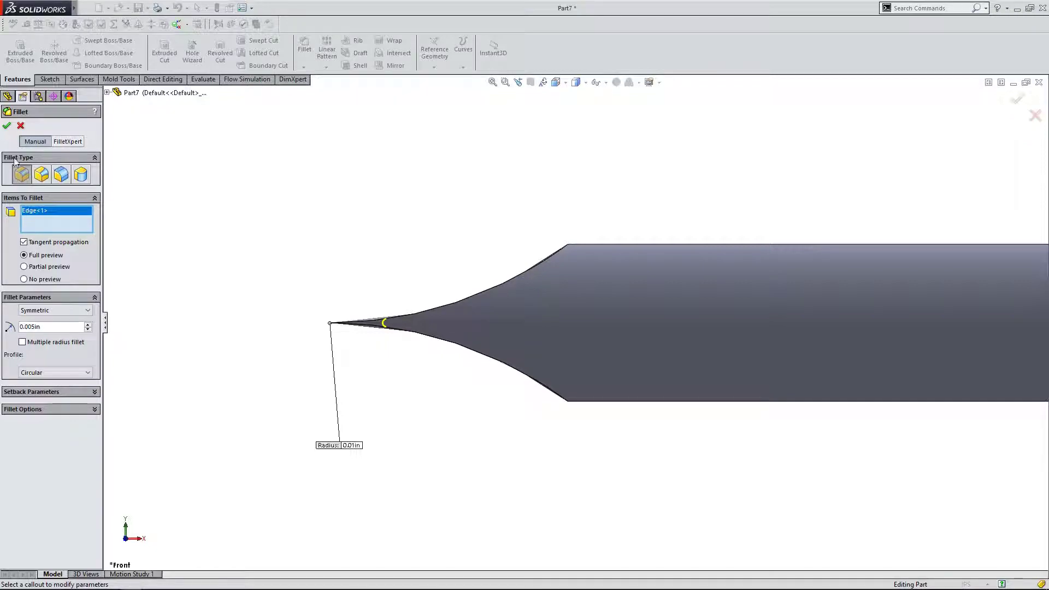
pyautogui.click(7, 127)
# Examine the filleted tip from several angles, then the whole rod and its blunt end in the front view.
pyautogui.press('z')
pyautogui.press('z')
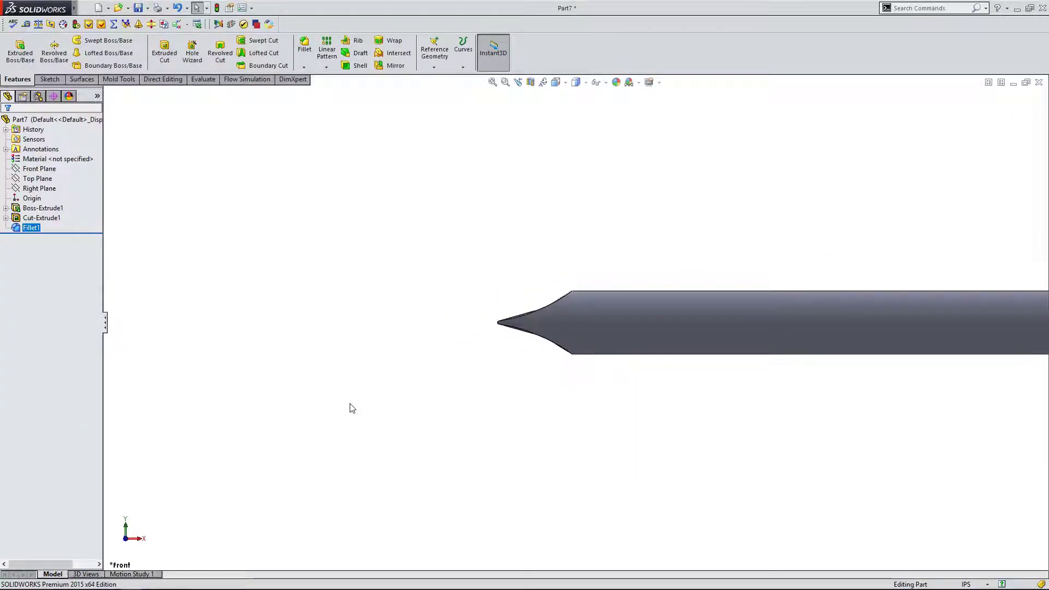
pyautogui.moveTo(593, 322); pyautogui.dragTo(555, 323, button='middle')
pyautogui.scroll(3, 415, 412)
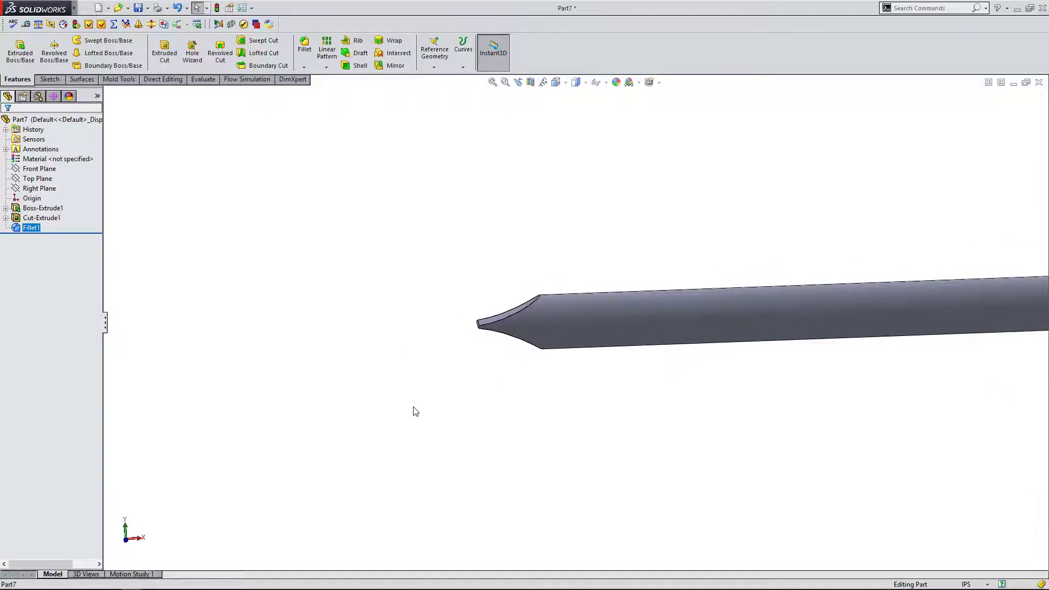
pyautogui.moveTo(535, 360); pyautogui.dragTo(410, 344, button='middle')
pyautogui.scroll(5, 397, 435)
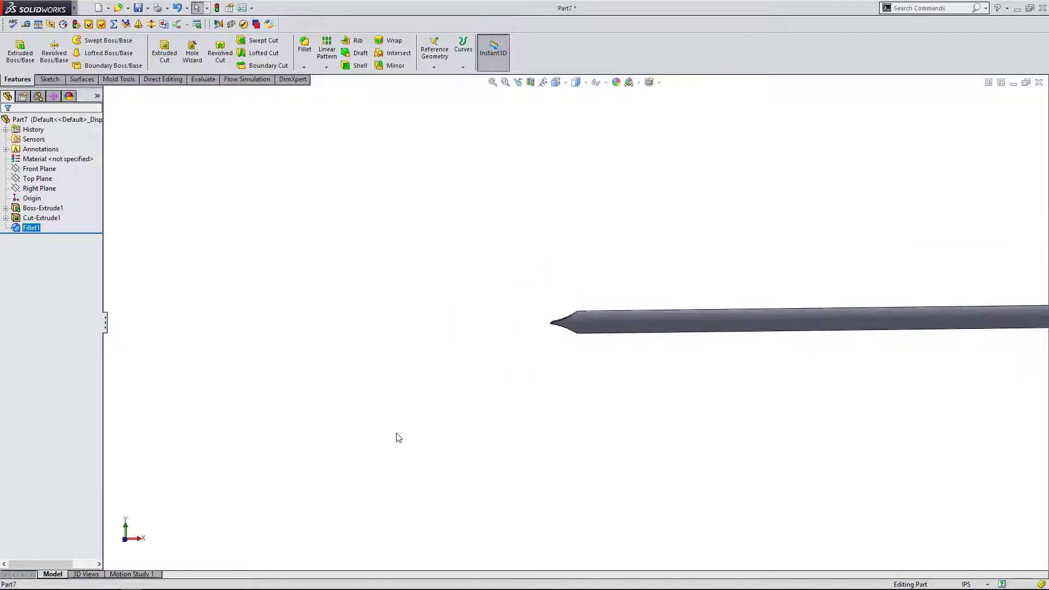
pyautogui.scroll(-3, 1022, 300)
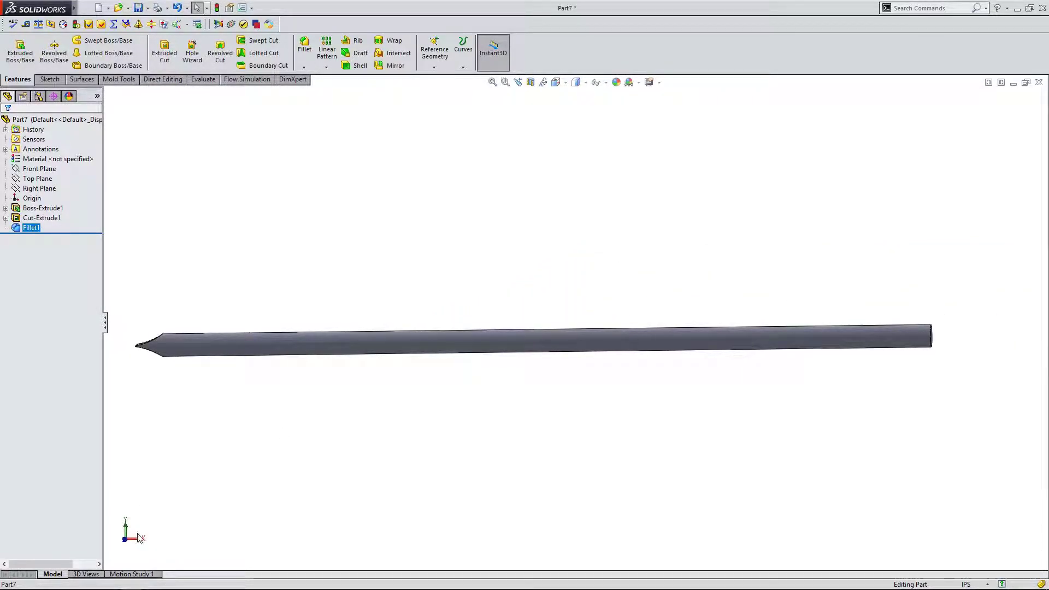
pyautogui.click(125, 541)
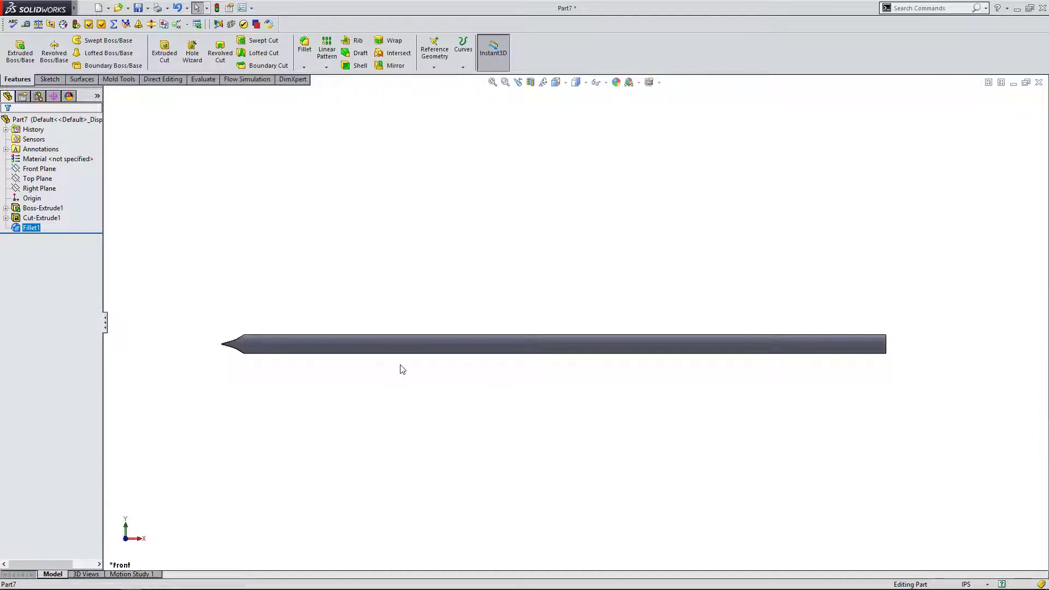
pyautogui.click(227, 322)
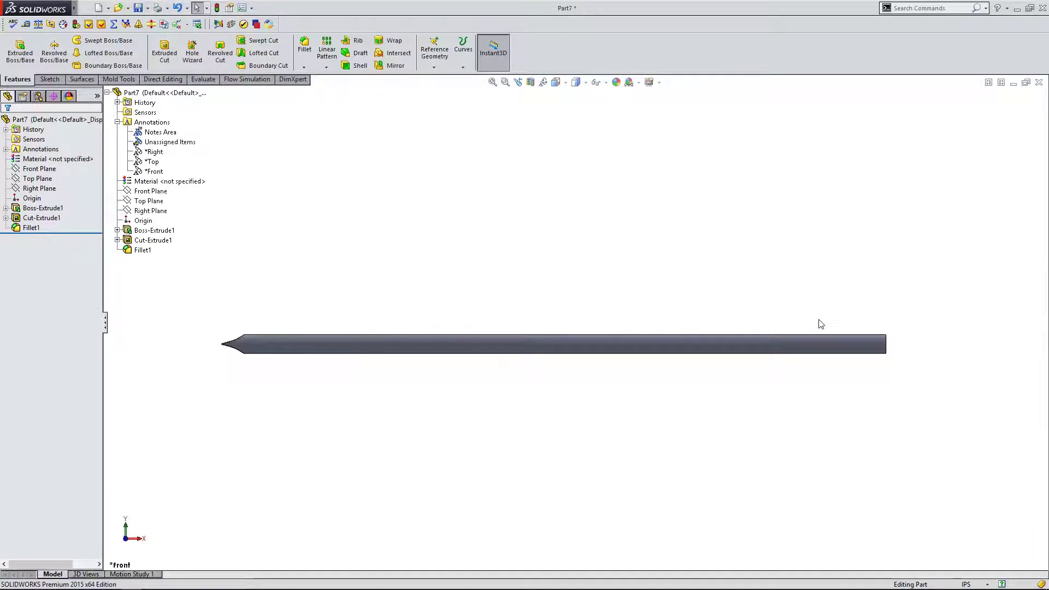
pyautogui.scroll(-2, 841, 315)
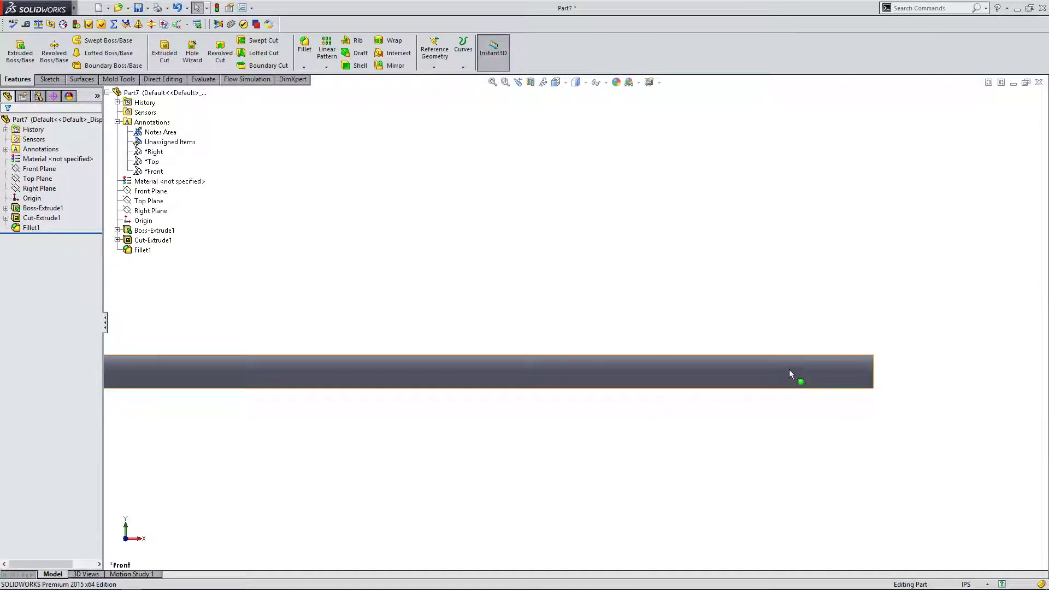
pyautogui.scroll(2, 700, 361)
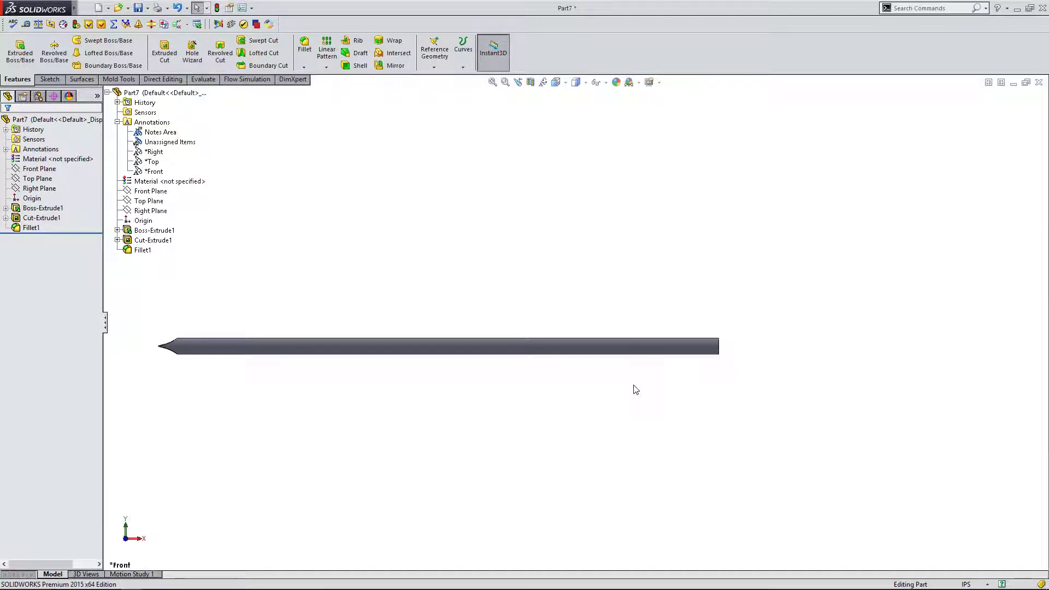
# Reopen the extruded cut's arc profile sketch for editing.
pyautogui.click(39, 170)
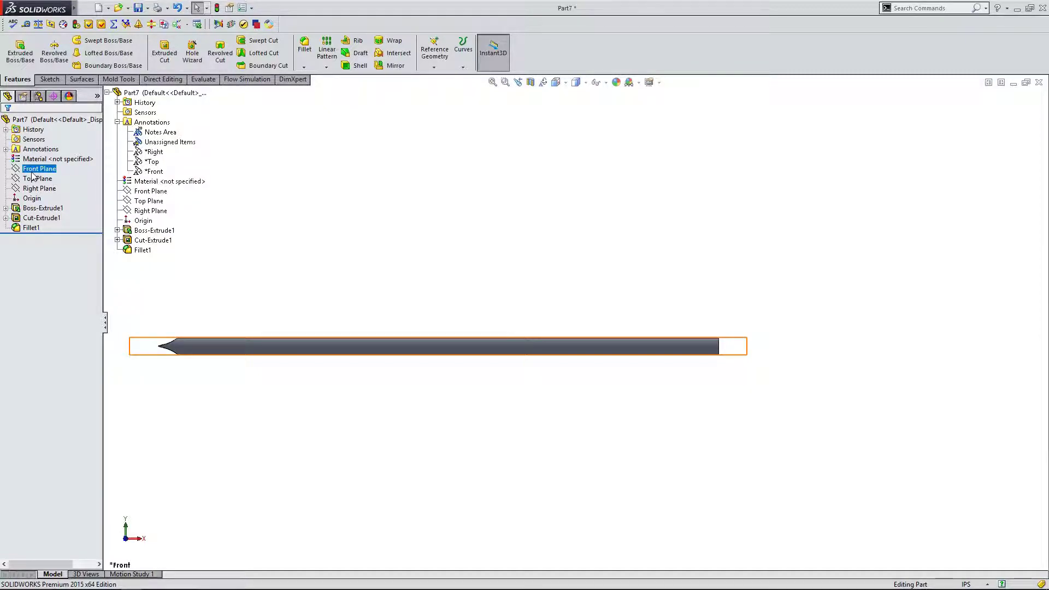
pyautogui.press('Escape')
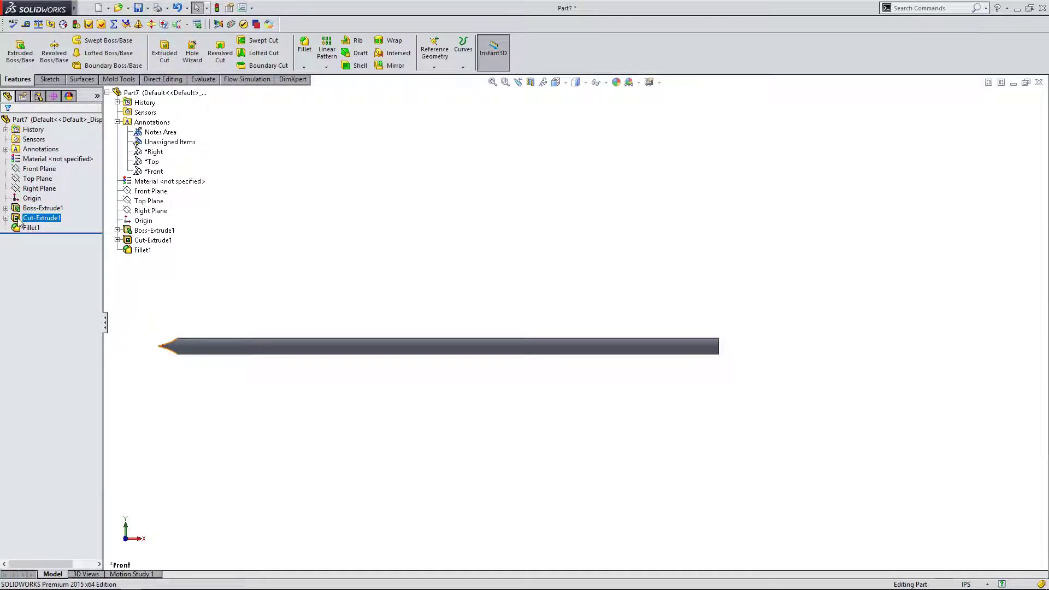
pyautogui.click(16, 218)
pyautogui.click(6, 218)
pyautogui.click(39, 228)
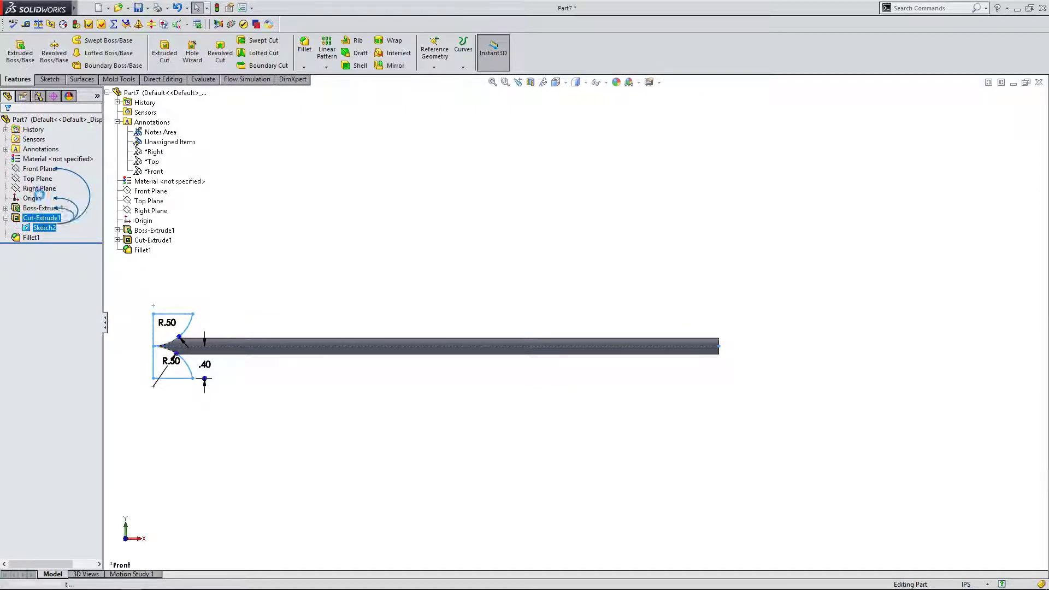
pyautogui.click(37, 196)
# Sketch a center rectangle about 1.07 in long and 0.1 in high on the centerline, nearer the rod's blunt end.
pyautogui.scroll(1, 433, 410)
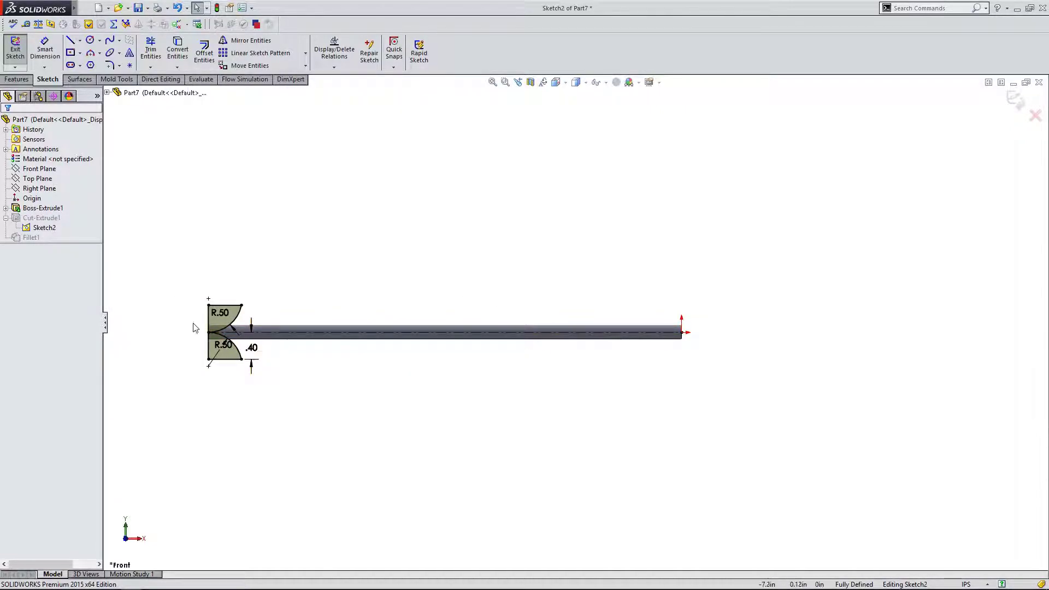
pyautogui.scroll(-2, 608, 331)
pyautogui.scroll(2, 579, 333)
pyautogui.scroll(-3, 559, 332)
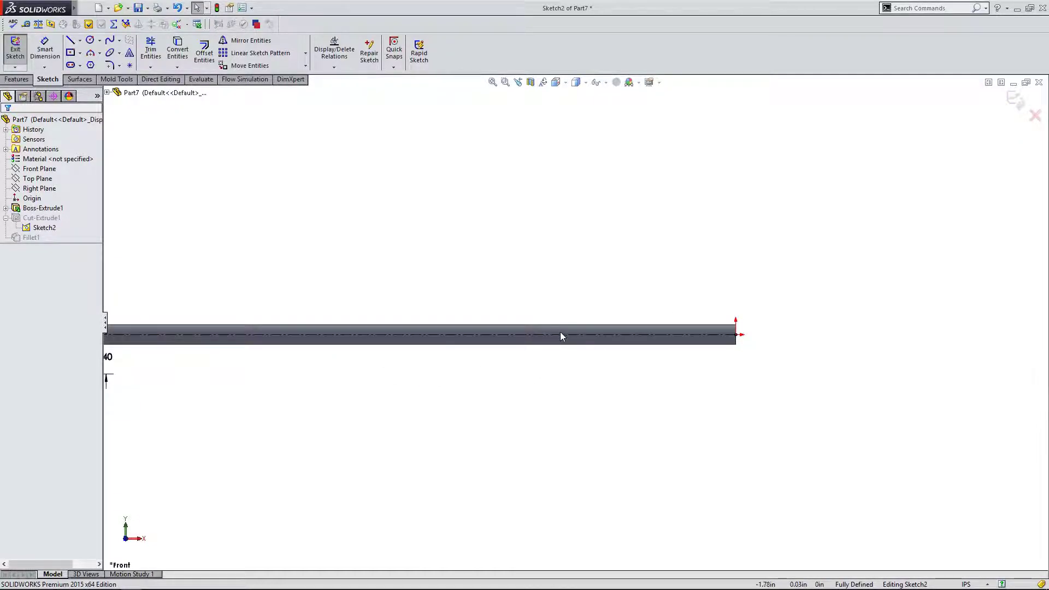
pyautogui.click(71, 53)
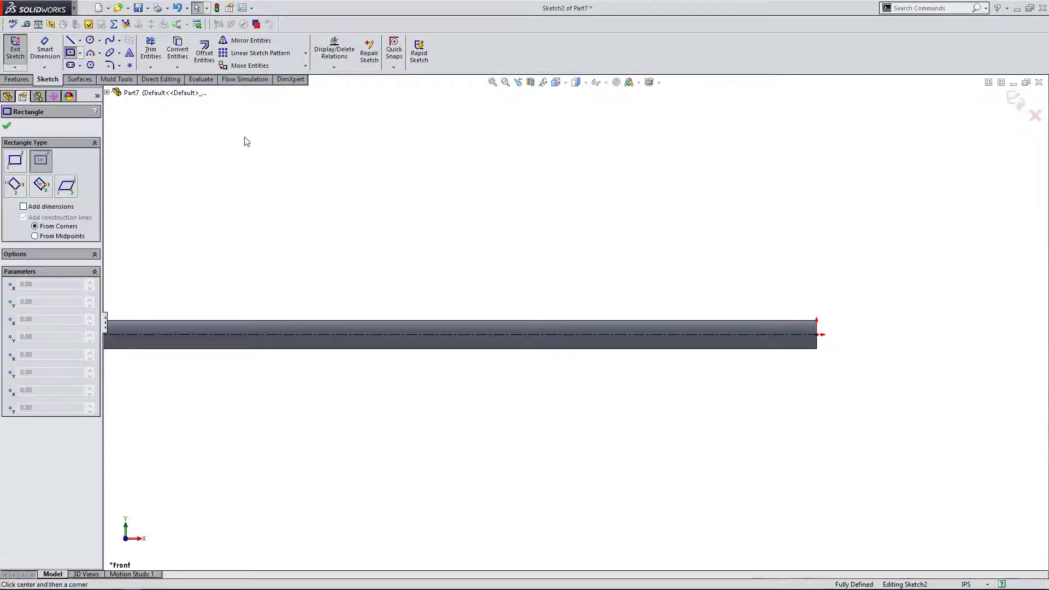
pyautogui.click(580, 337)
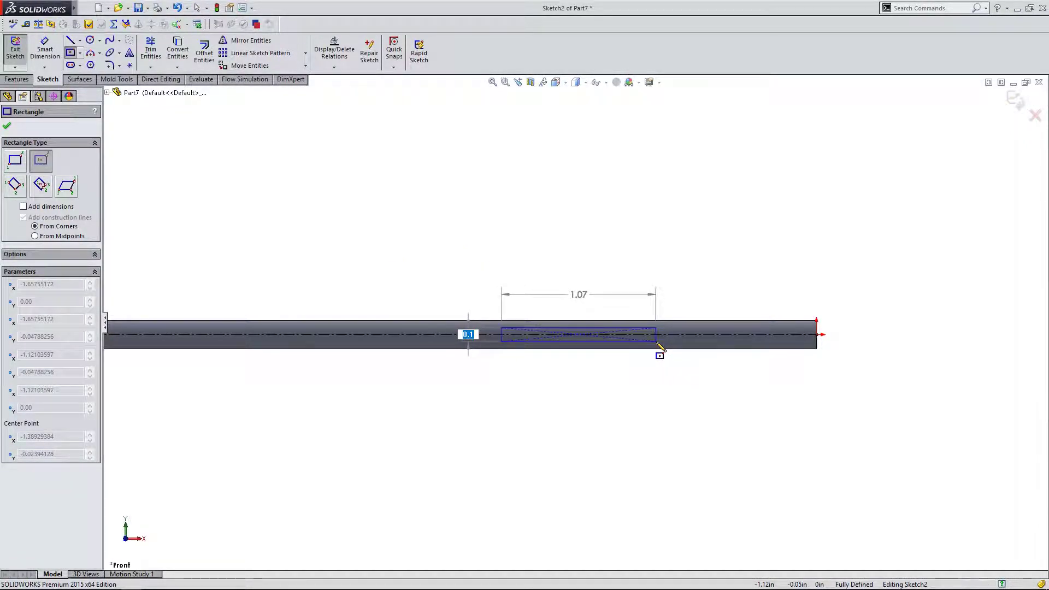
pyautogui.click(657, 345)
pyautogui.press('Escape')
# Dimension the rectangle's center 1.50 in from the origin at the rod's blunt end.
pyautogui.scroll(-2, 585, 321)
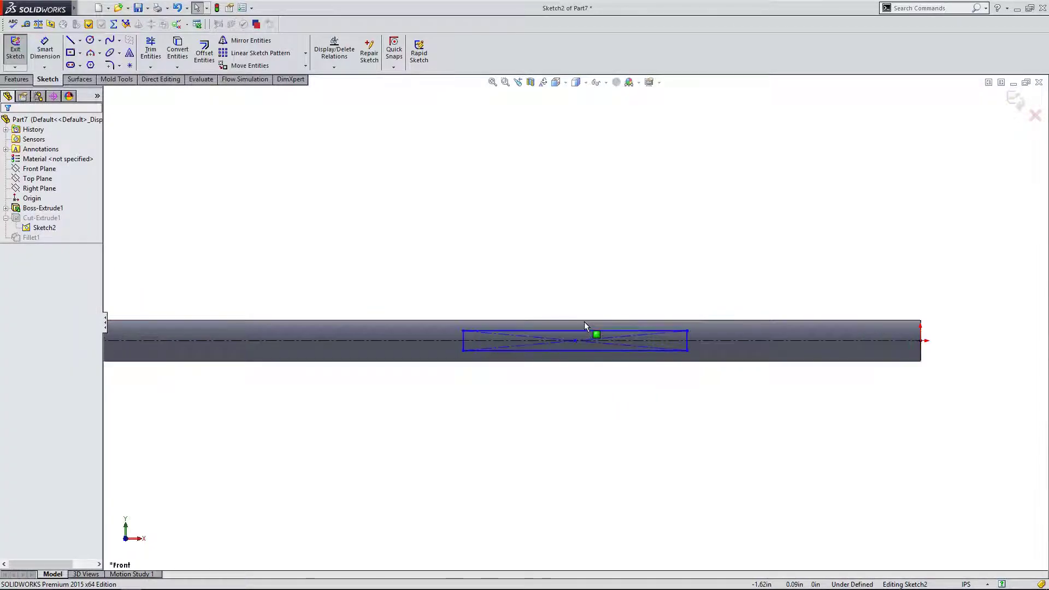
pyautogui.click(53, 56)
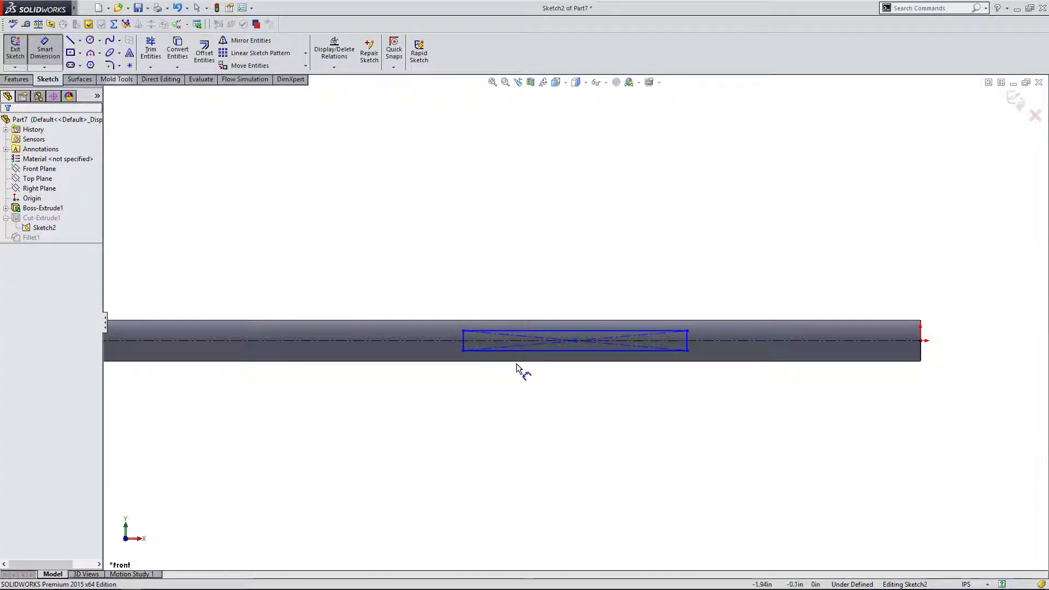
pyautogui.click(575, 340)
pyautogui.click(921, 342)
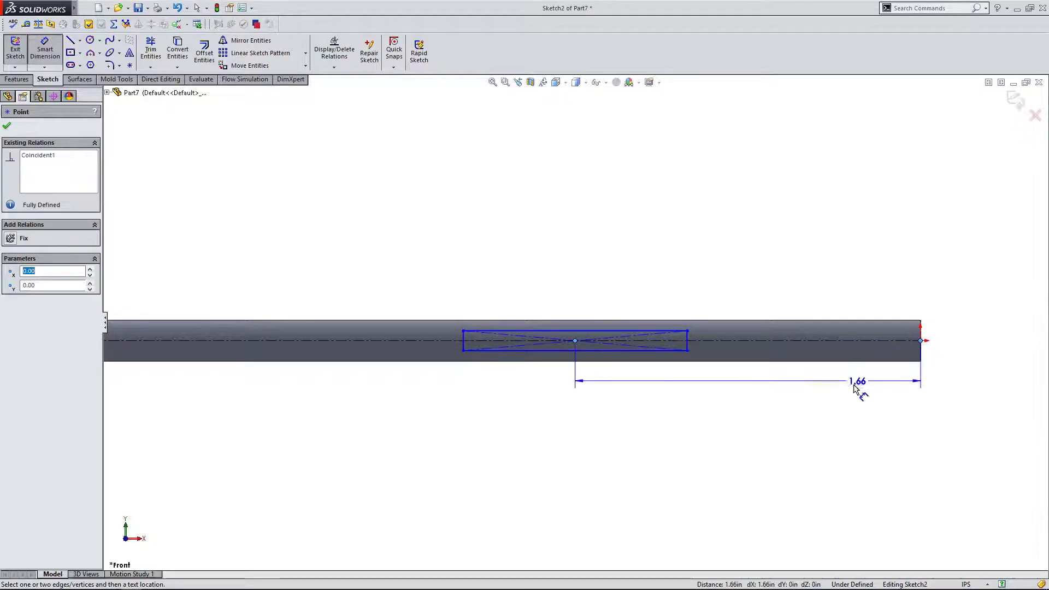
pyautogui.click(819, 411)
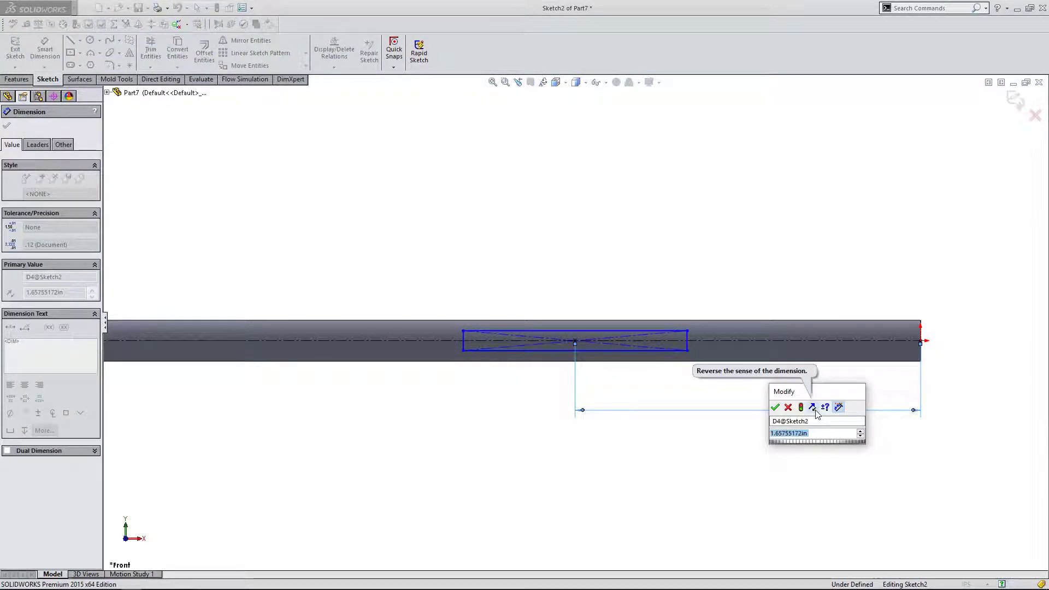
pyautogui.press('Return')
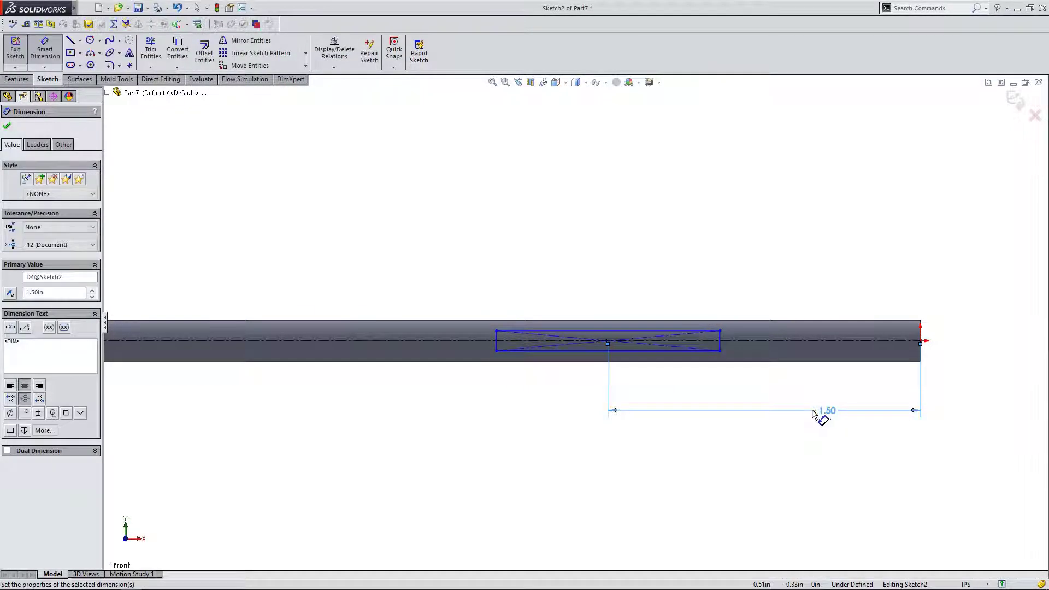
pyautogui.click(6, 127)
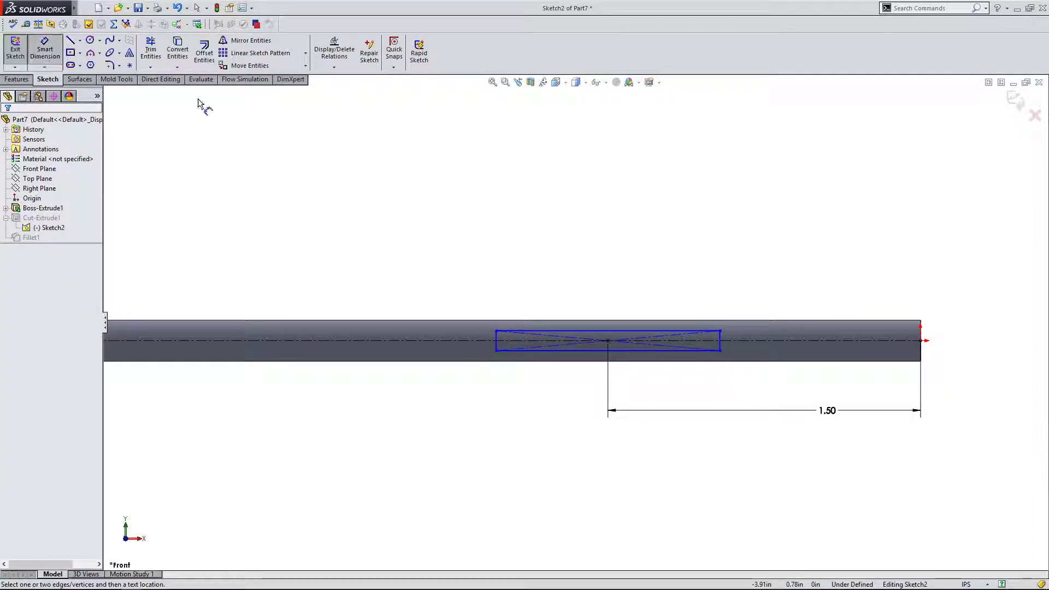
# Dimension the rectangle's height as 0.10 in using its short vertical side.
pyautogui.click(722, 347)
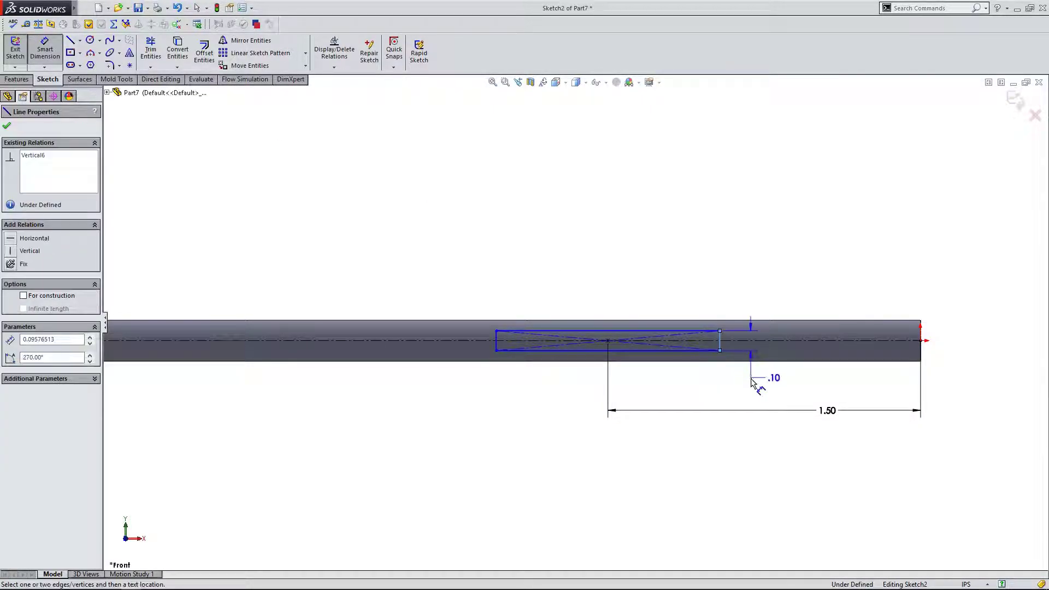
pyautogui.click(749, 375)
pyautogui.write('.1')
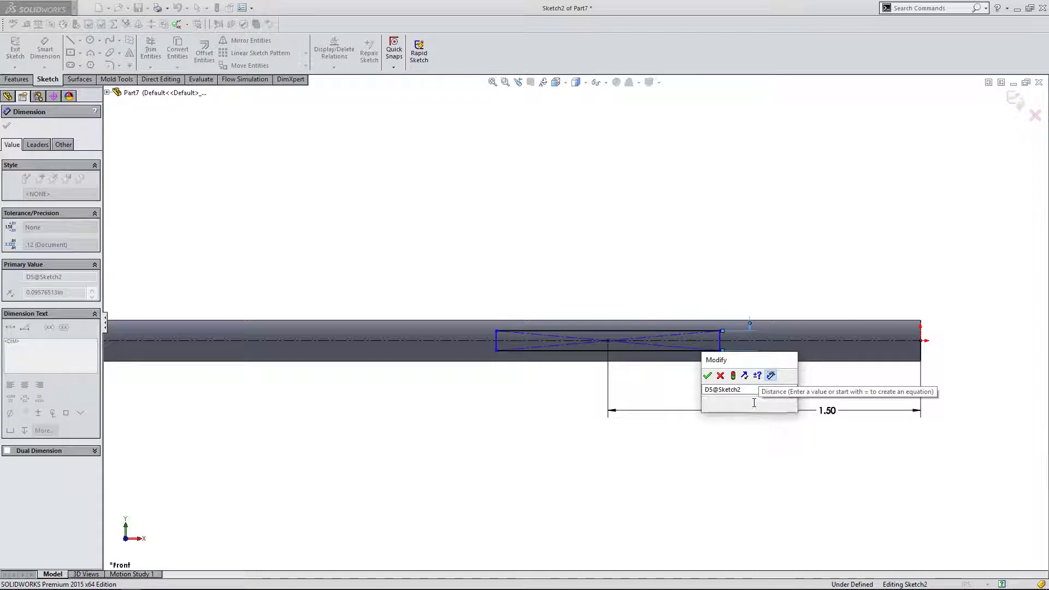
pyautogui.click(707, 375)
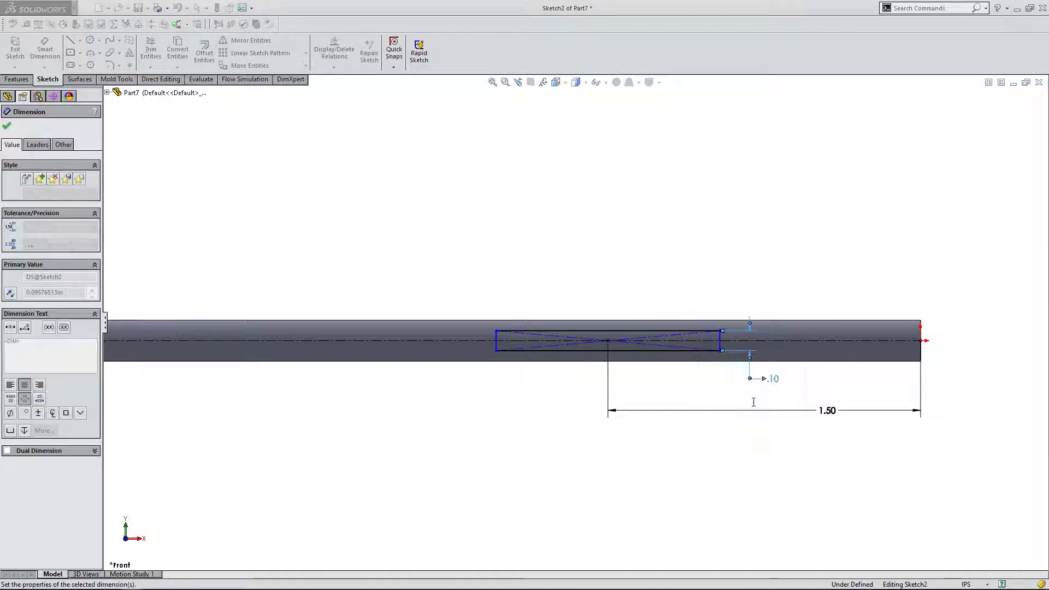
# Dimension the rectangle's length along the rod as 1.00 in.
pyautogui.click(618, 331)
pyautogui.click(609, 304)
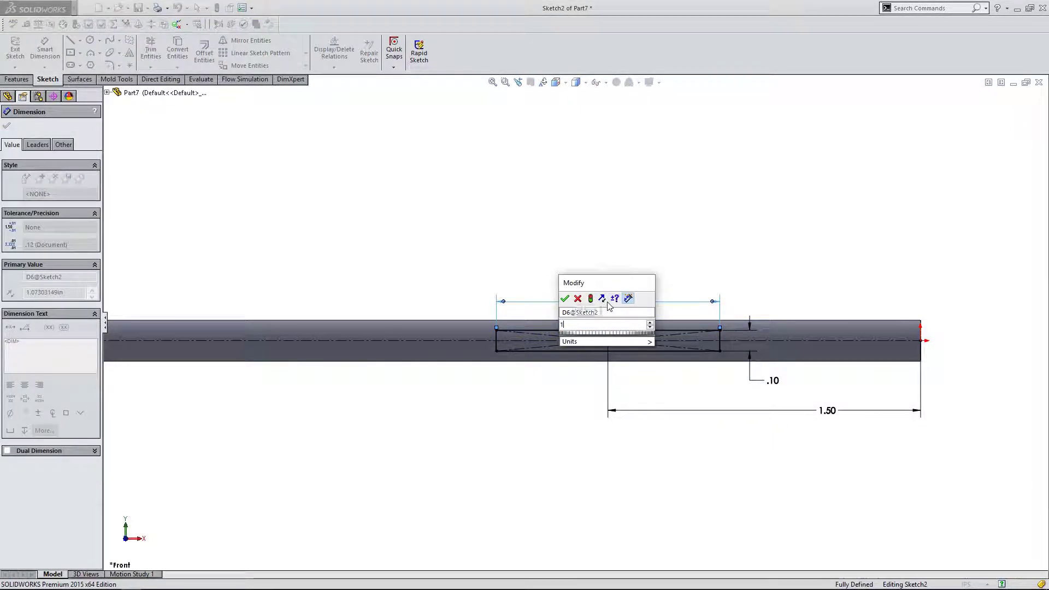
pyautogui.write('1')
pyautogui.press('Return')
pyautogui.scroll(1, 609, 306)
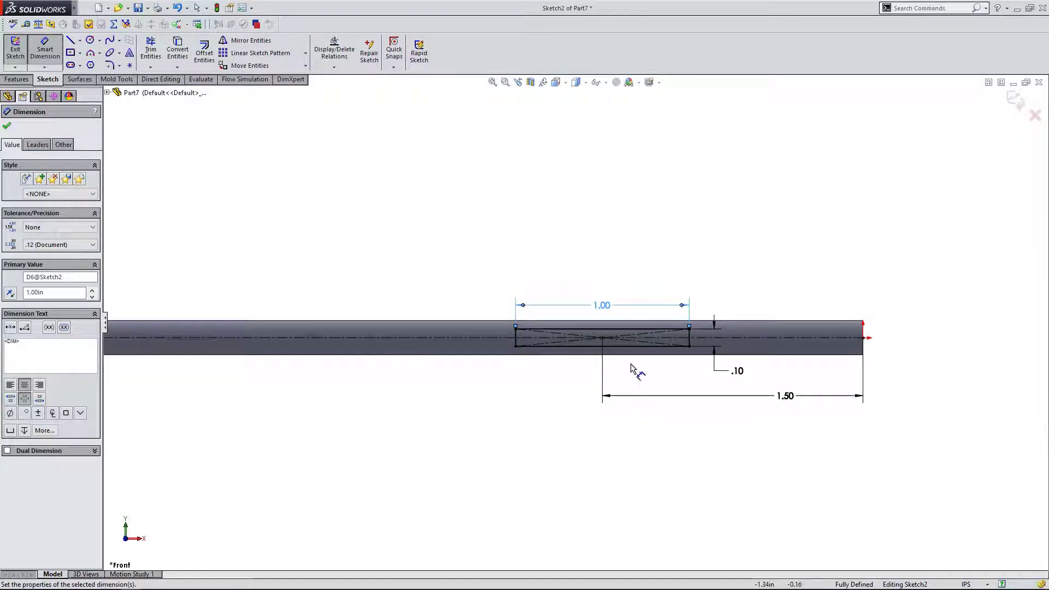
pyautogui.moveTo(632, 387)
pyautogui.mouseDown(button='middle')
pyautogui.moveTo(695, 300)
pyautogui.moveTo(639, 383)
pyautogui.moveTo(647, 358)
pyautogui.mouseUp(button='middle')
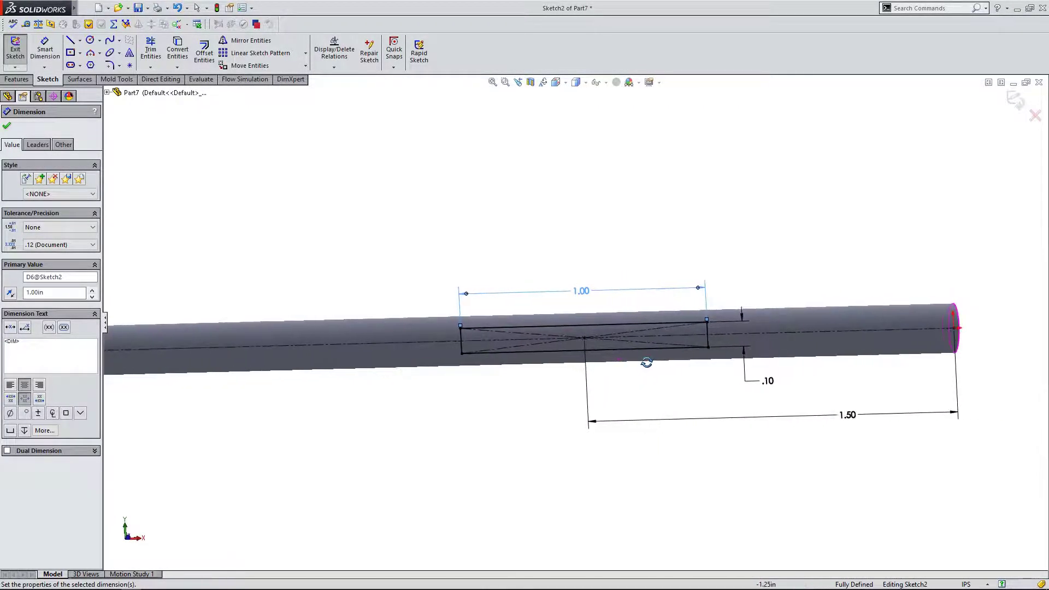
pyautogui.click(129, 543)
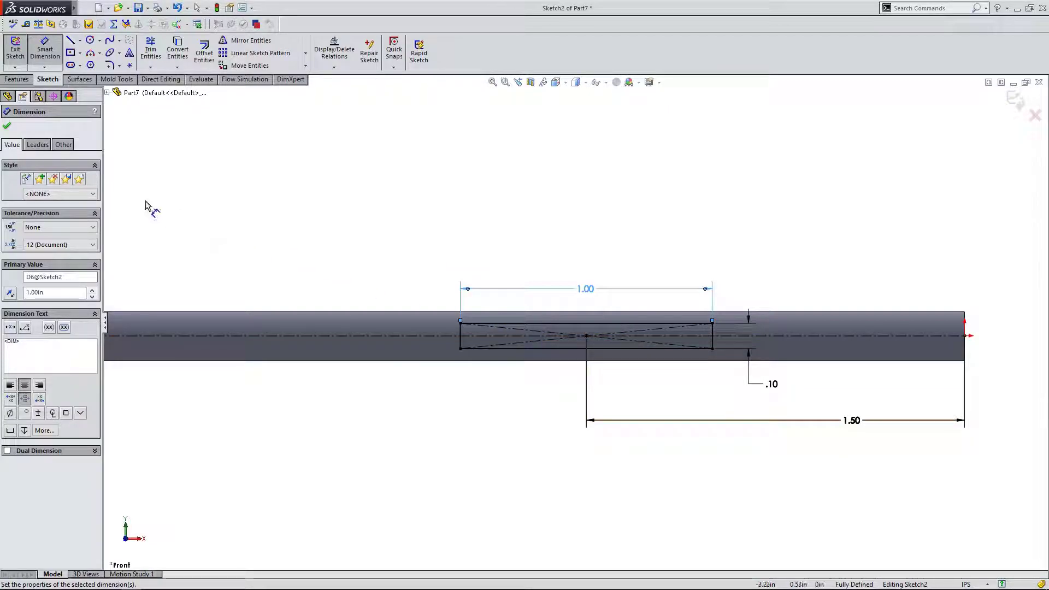
pyautogui.click(7, 127)
# Exit the edited sketch and keep the dimensioned rectangle.
pyautogui.moveTo(436, 277)
pyautogui.mouseDown(button='middle')
pyautogui.moveTo(405, 267)
pyautogui.moveTo(415, 279)
pyautogui.mouseUp(button='middle')
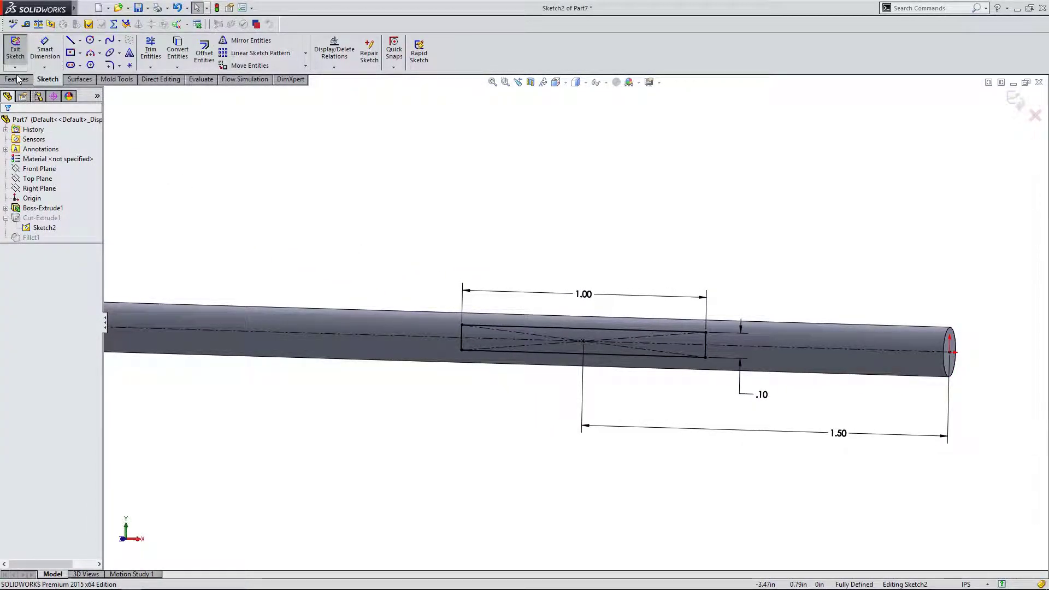
pyautogui.click(18, 79)
pyautogui.click(48, 80)
pyautogui.click(15, 46)
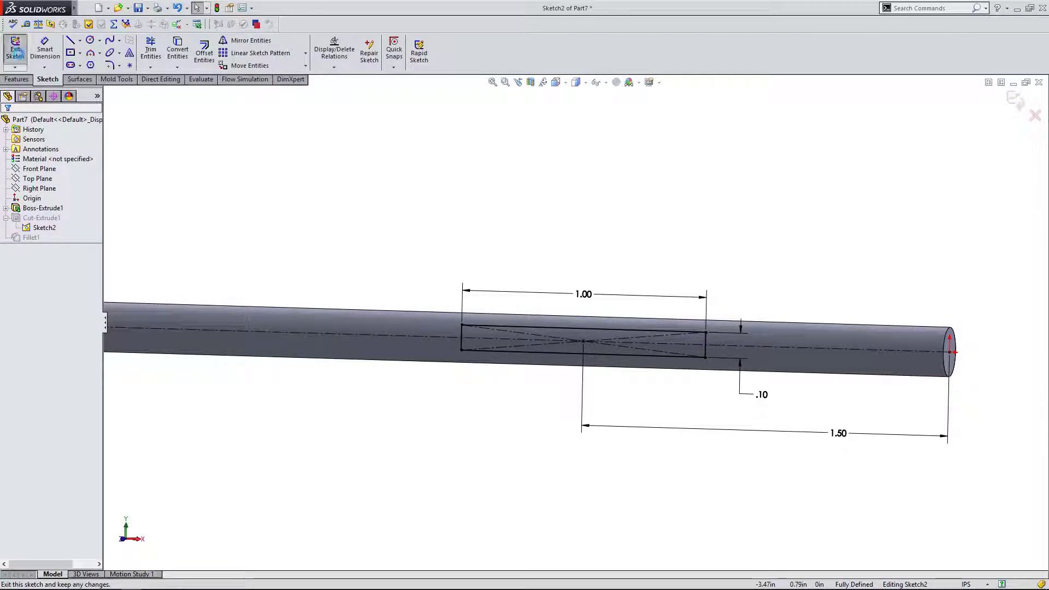
pyautogui.click(17, 79)
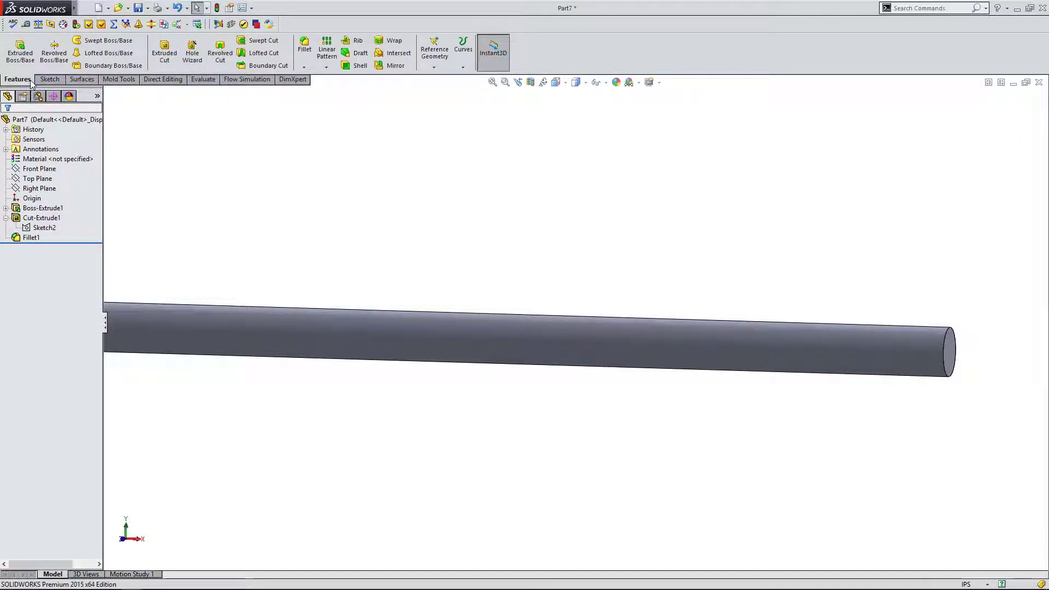
pyautogui.click(21, 52)
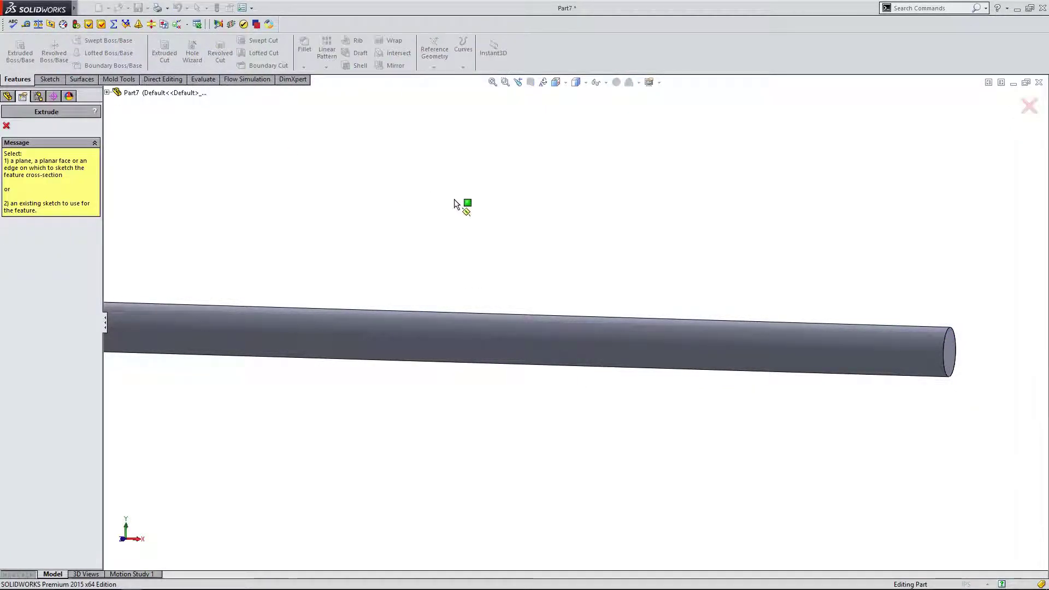
pyautogui.click(108, 93)
pyautogui.click(117, 191)
pyautogui.click(156, 201)
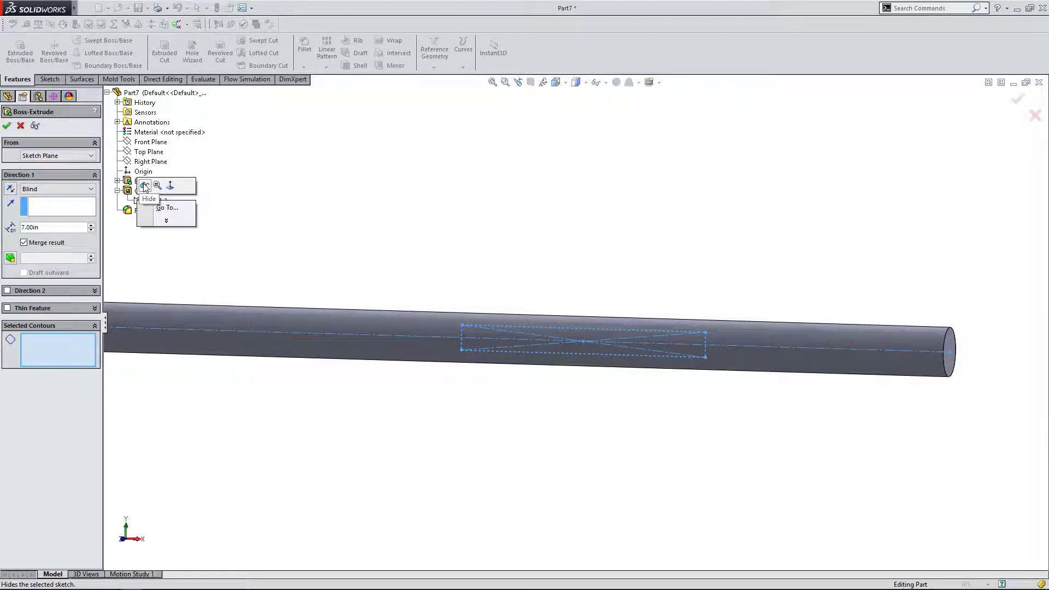
pyautogui.click(21, 126)
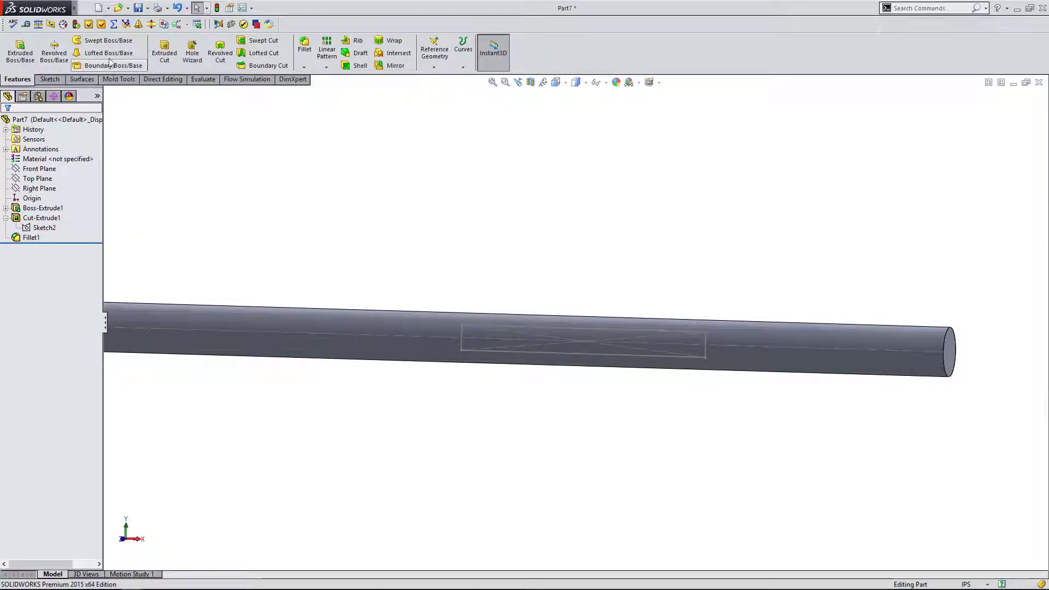
# Start a boss extrusion from the cut feature's sketch, using only the rectangle as its contour.
pyautogui.click(20, 52)
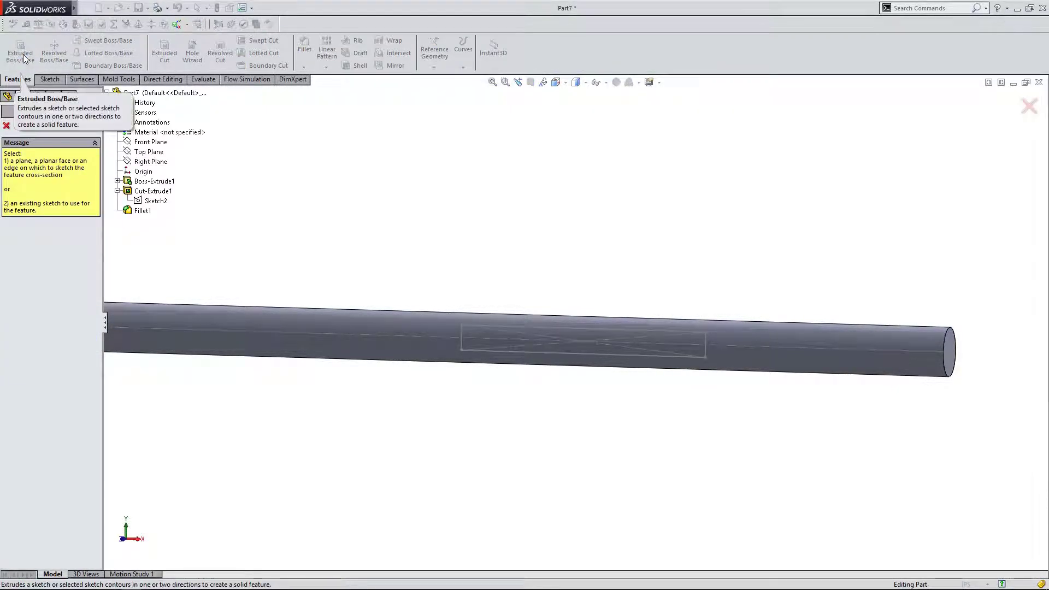
pyautogui.click(154, 201)
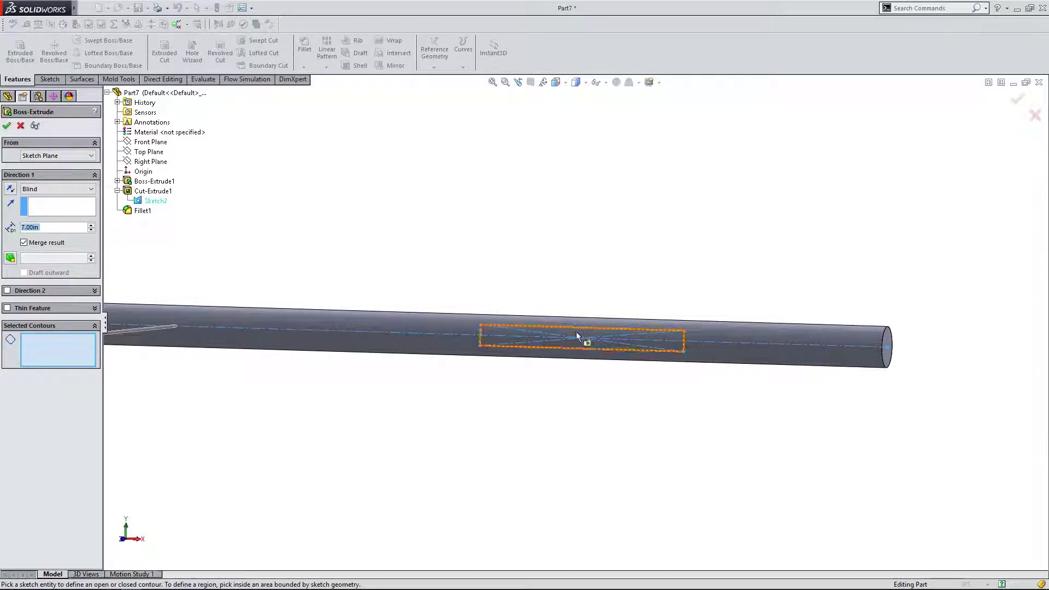
pyautogui.scroll(-3, 586, 345)
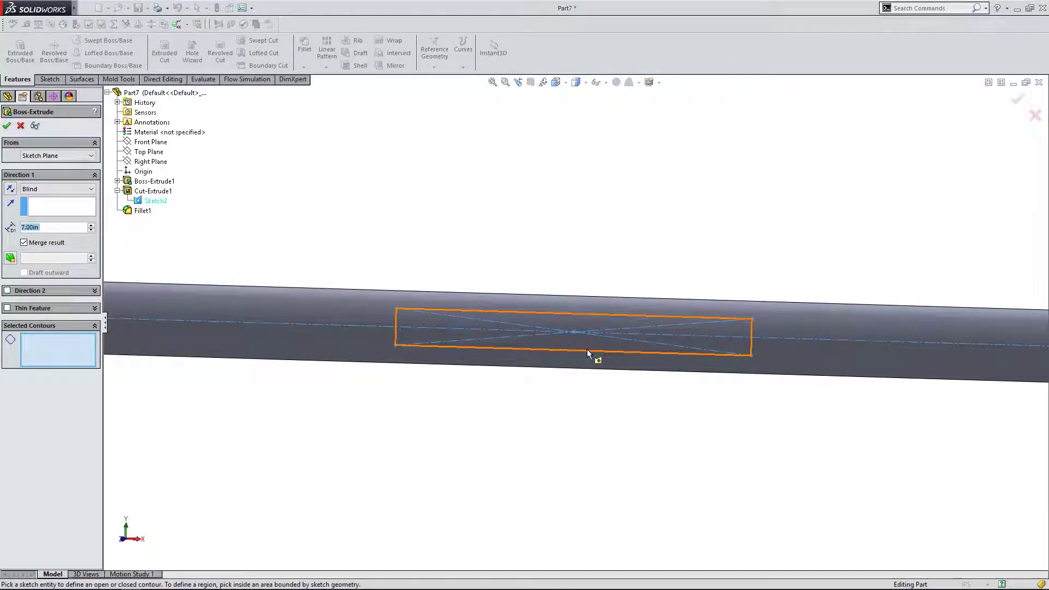
pyautogui.click(587, 349)
pyautogui.scroll(3, 584, 351)
pyautogui.moveTo(590, 381)
pyautogui.mouseDown(button='middle')
pyautogui.moveTo(480, 379)
pyautogui.moveTo(532, 375)
pyautogui.moveTo(563, 387)
pyautogui.moveTo(462, 369)
pyautogui.mouseUp(button='middle')
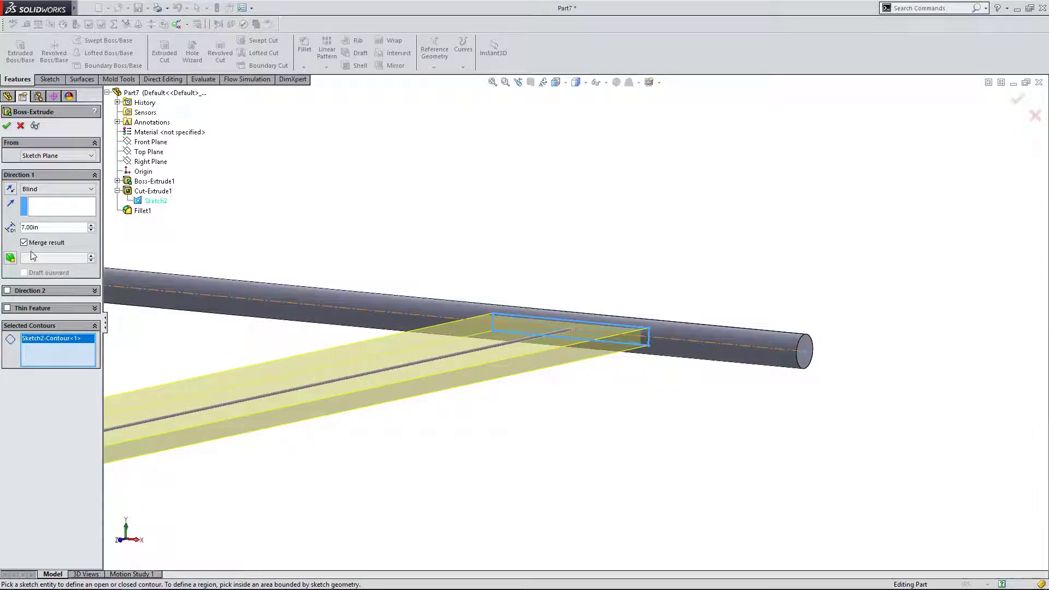
# Shorten the boss extrusion's depth to about 0.46 in while viewing the rod from its end.
pyautogui.scroll(5, 530, 309)
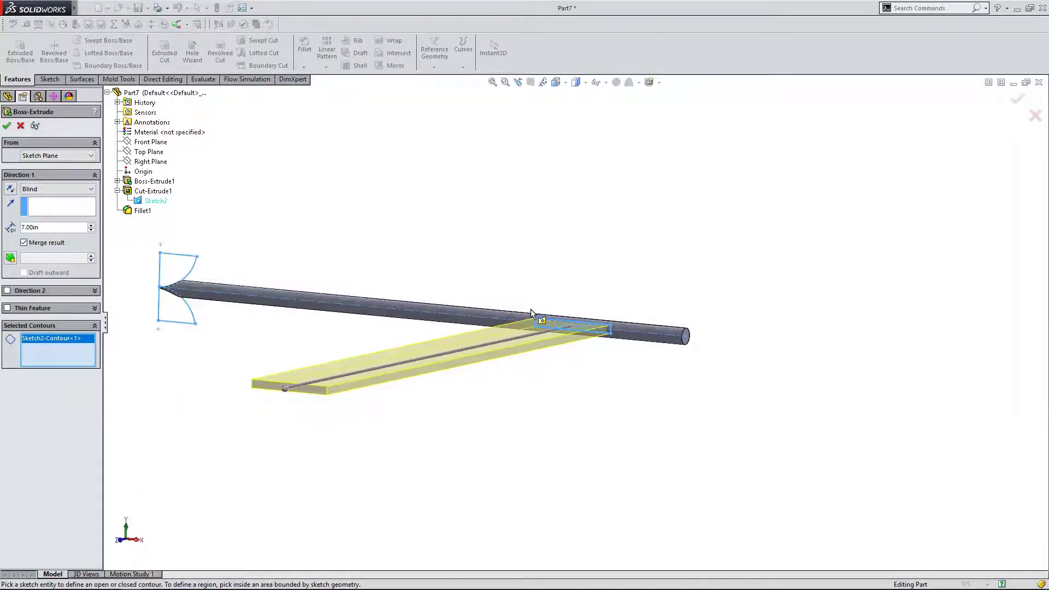
pyautogui.scroll(-5, 554, 315)
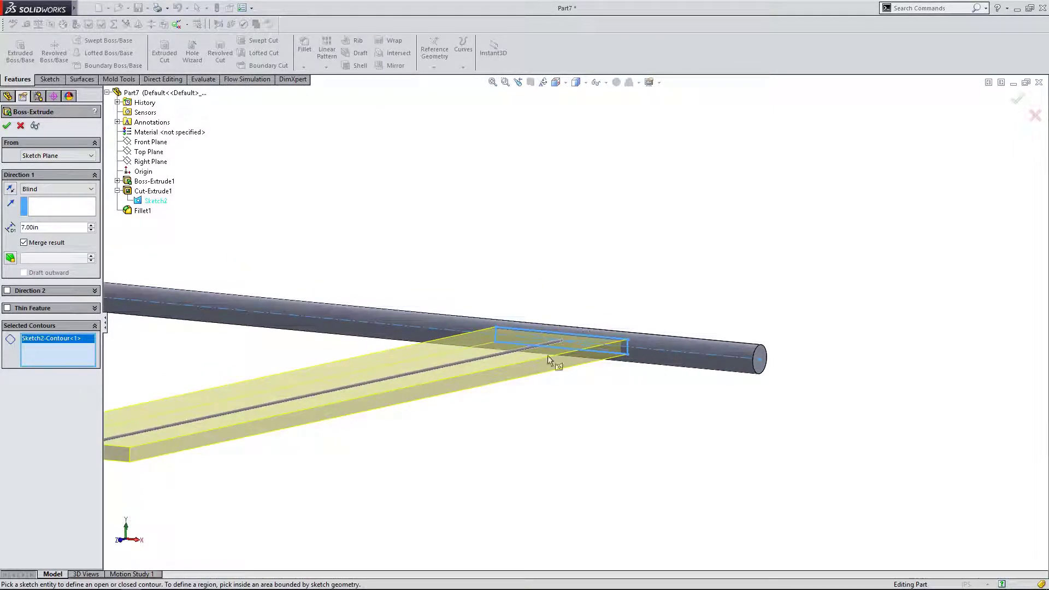
pyautogui.click(137, 541)
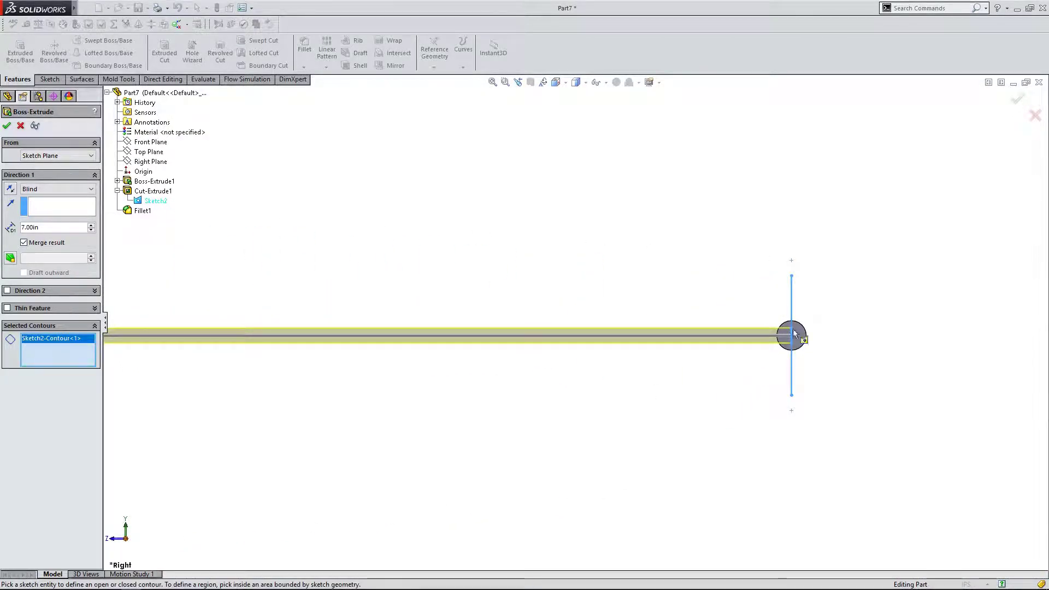
pyautogui.scroll(2, 604, 346)
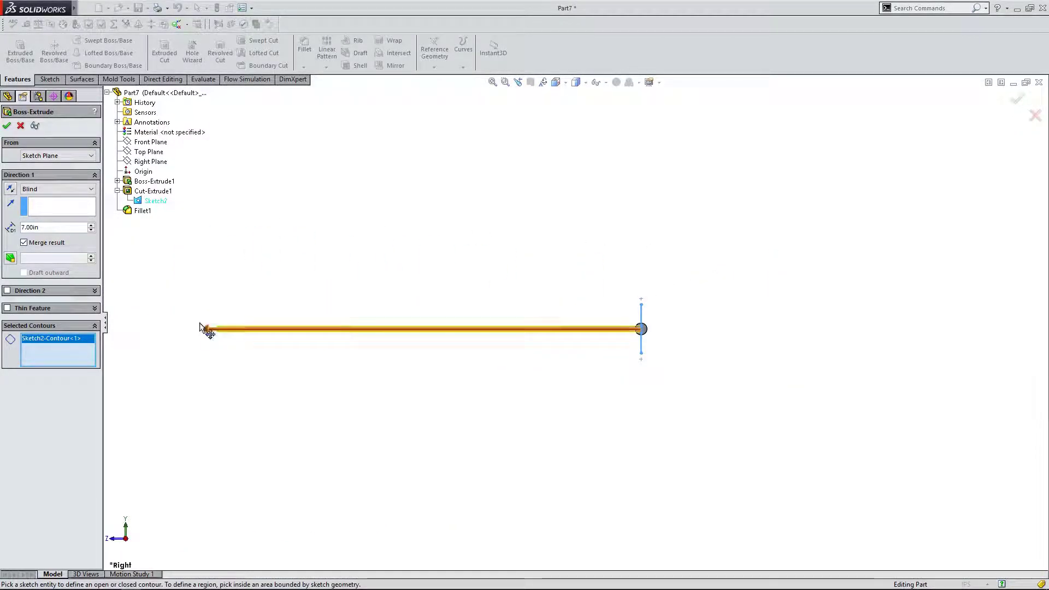
pyautogui.moveTo(208, 330); pyautogui.dragTo(612, 335)
pyautogui.scroll(-3, 613, 336)
pyautogui.scroll(-2, 631, 329)
pyautogui.moveTo(628, 350)
pyautogui.mouseDown(button='middle')
pyautogui.moveTo(585, 389)
pyautogui.moveTo(612, 397)
pyautogui.moveTo(754, 340)
pyautogui.mouseUp(button='middle')
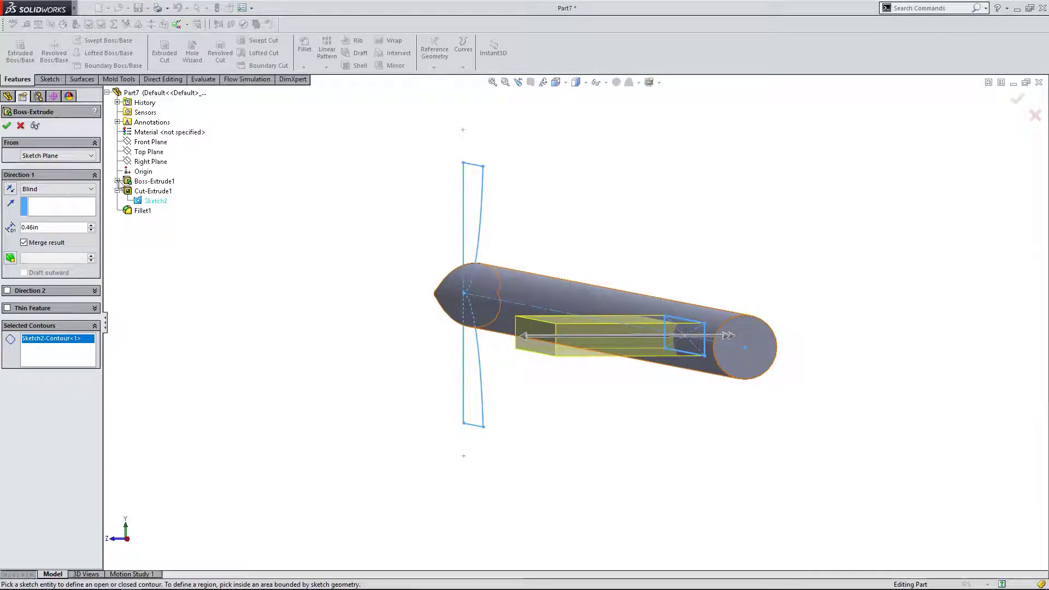
# Set the rectangular boss extrusion's depth to 0.14 in.
pyautogui.click(44, 229)
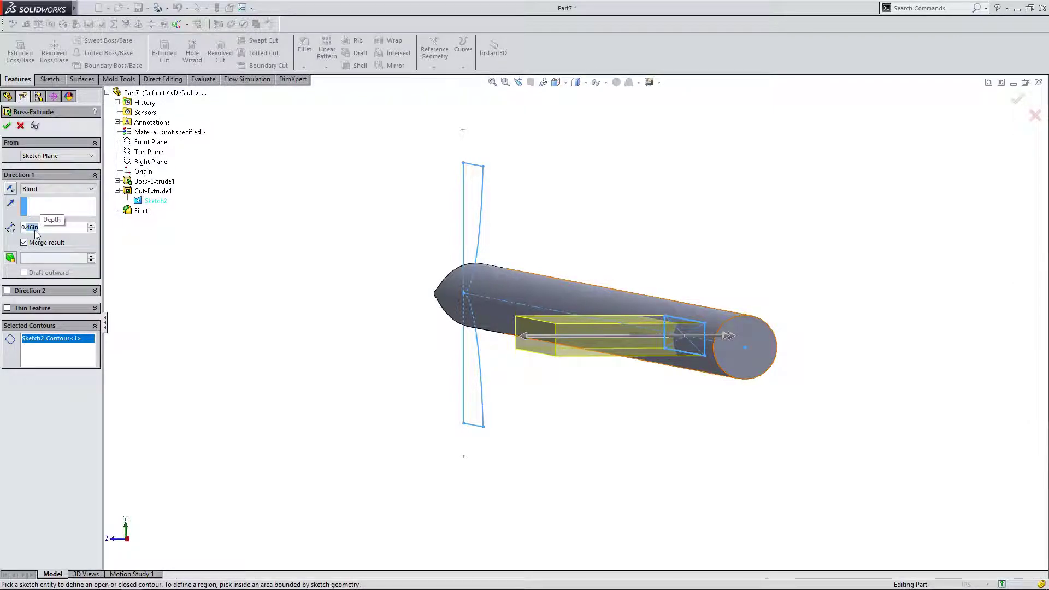
pyautogui.write('14')
pyautogui.press('Return')
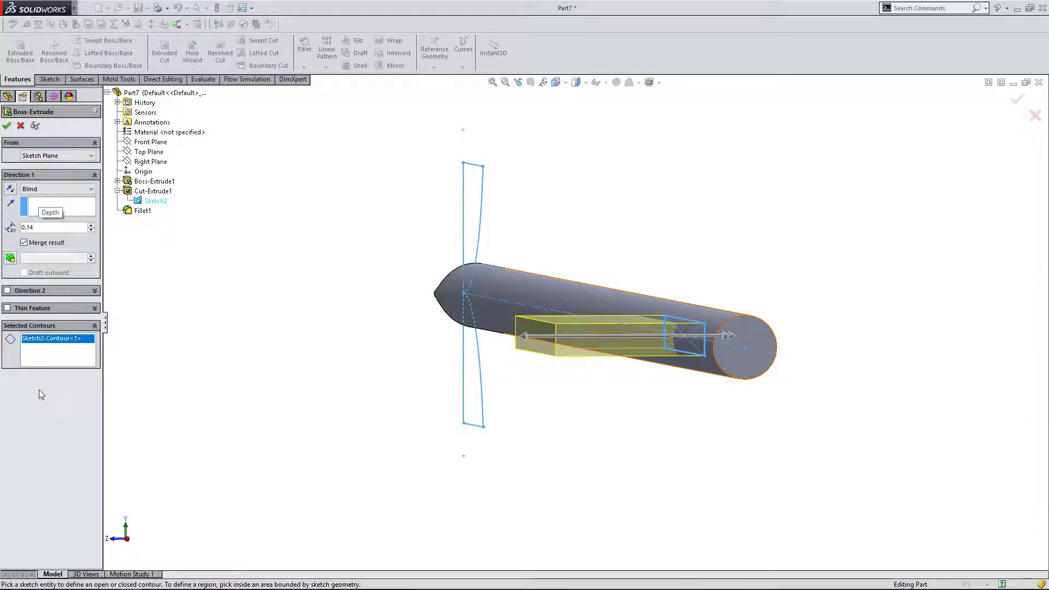
# Set the rectangular boss extrusion's depth to 0.13 in and create the boss merged with the rod.
pyautogui.moveTo(590, 420); pyautogui.dragTo(610, 379, button='middle')
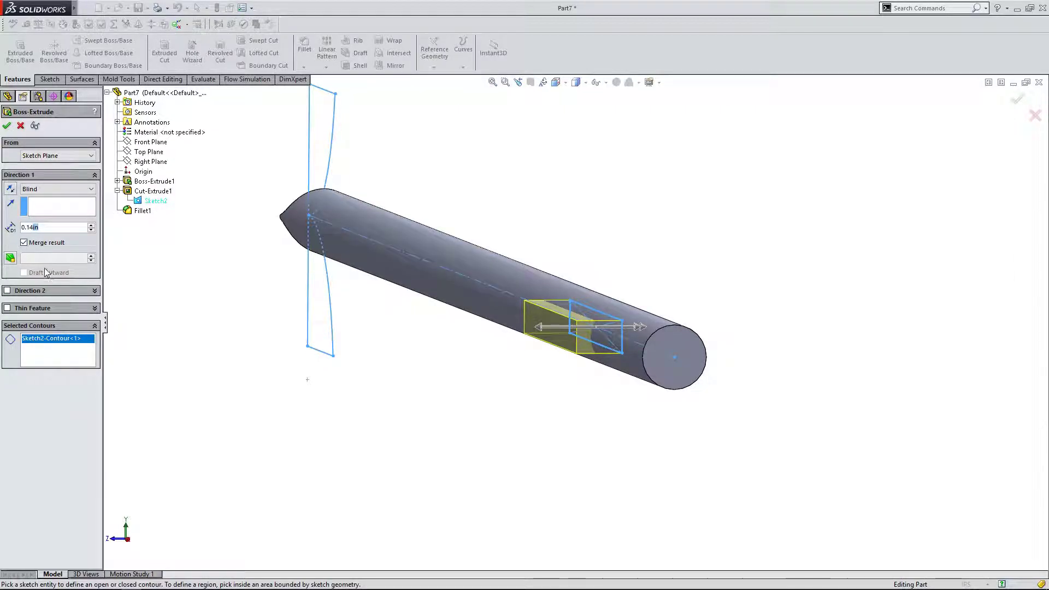
pyautogui.press('BackSpace')
pyautogui.press('BackSpace')
pyautogui.write('3')
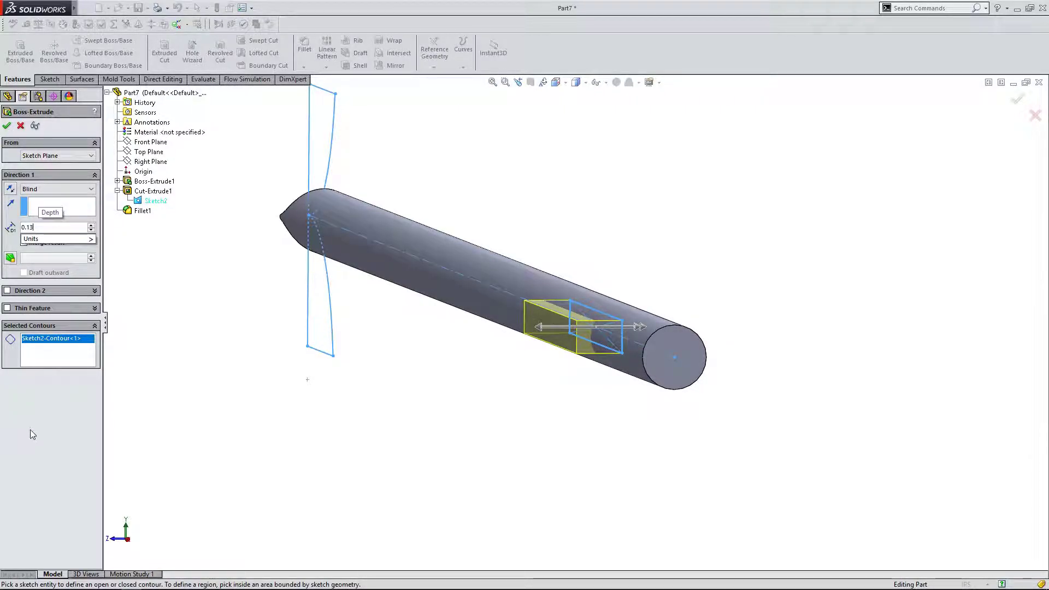
pyautogui.press('Return')
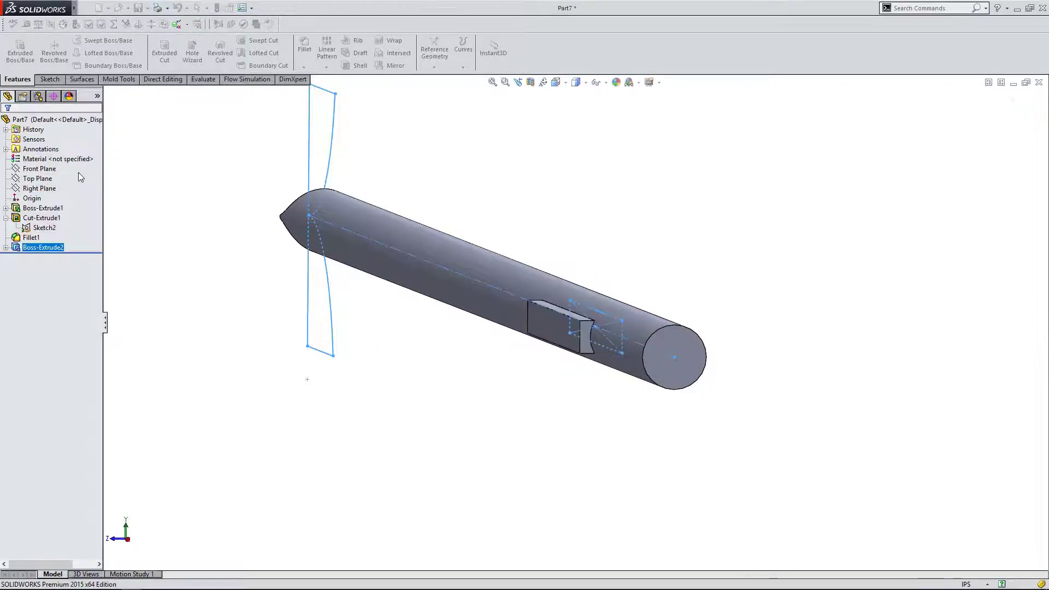
pyautogui.click(447, 424)
# Start a circular pattern with the rectangular boss as the feature to repeat around the rod.
pyautogui.scroll(-5, 503, 408)
pyautogui.moveTo(571, 417)
pyautogui.mouseDown(button='middle')
pyautogui.moveTo(693, 363)
pyautogui.moveTo(710, 399)
pyautogui.moveTo(691, 414)
pyautogui.moveTo(679, 496)
pyautogui.moveTo(690, 450)
pyautogui.moveTo(609, 412)
pyautogui.moveTo(619, 409)
pyautogui.moveTo(606, 393)
pyautogui.moveTo(553, 396)
pyautogui.mouseUp(button='middle')
pyautogui.scroll(5, 594, 400)
pyautogui.scroll(-4, 593, 400)
pyautogui.scroll(-2, 606, 326)
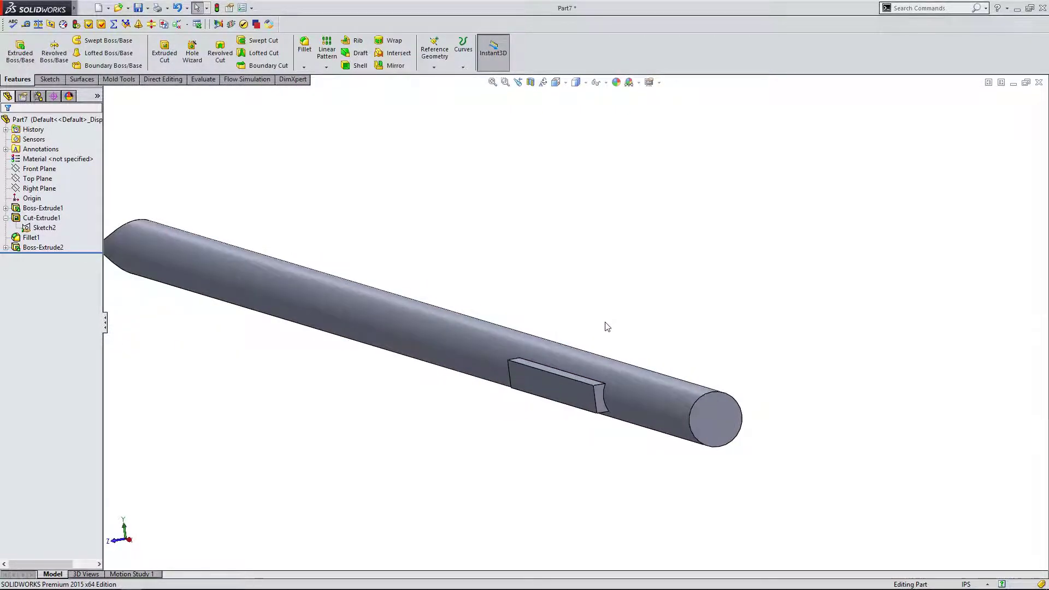
pyautogui.click(327, 68)
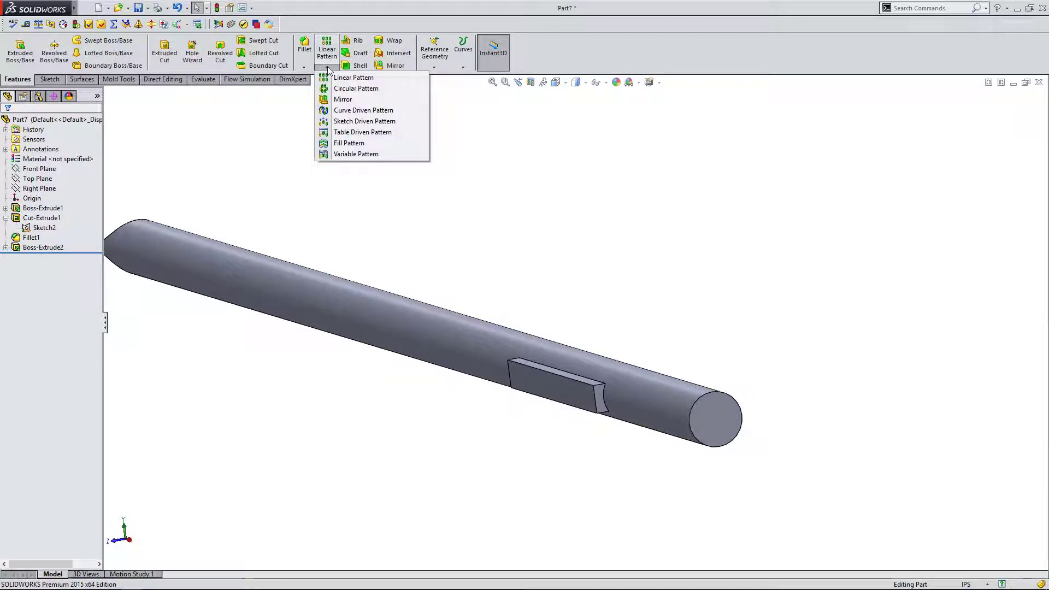
pyautogui.click(334, 91)
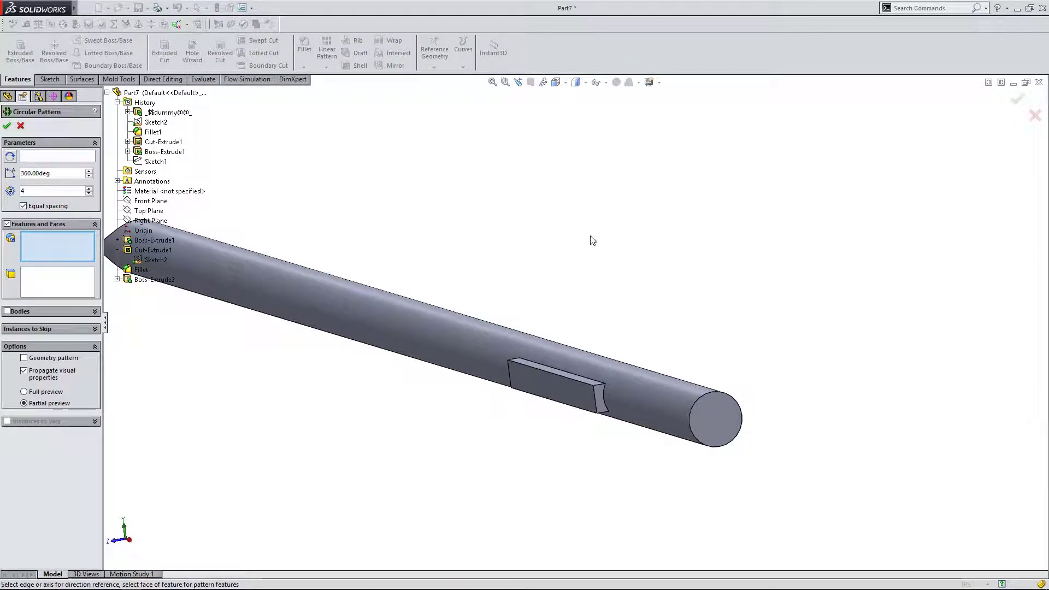
pyautogui.click(569, 388)
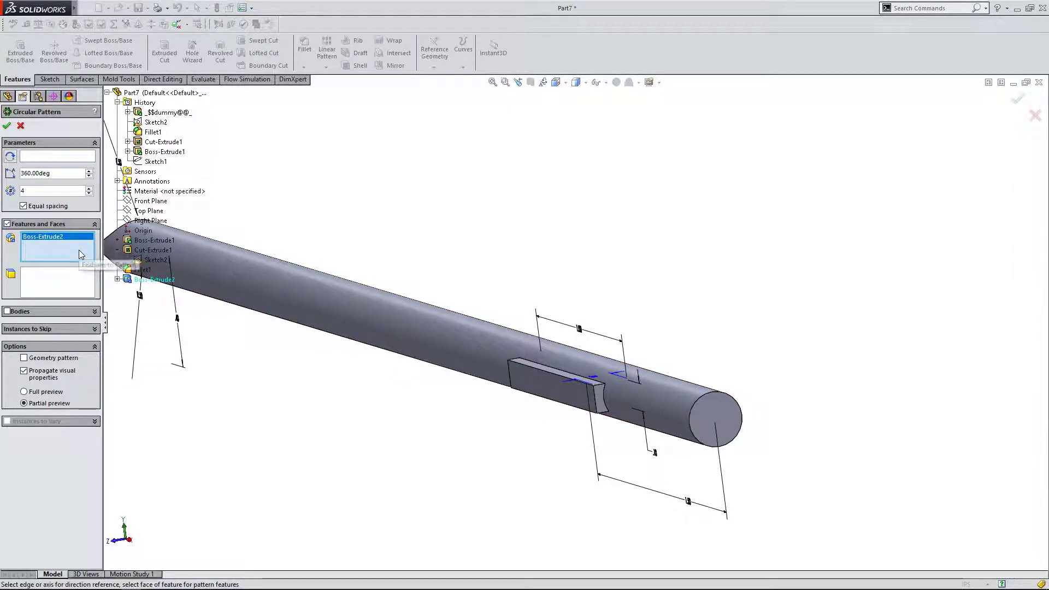
# Use the circular edge of the rod's blunt end as the rotation axis of the circular pattern.
pyautogui.scroll(3, 516, 408)
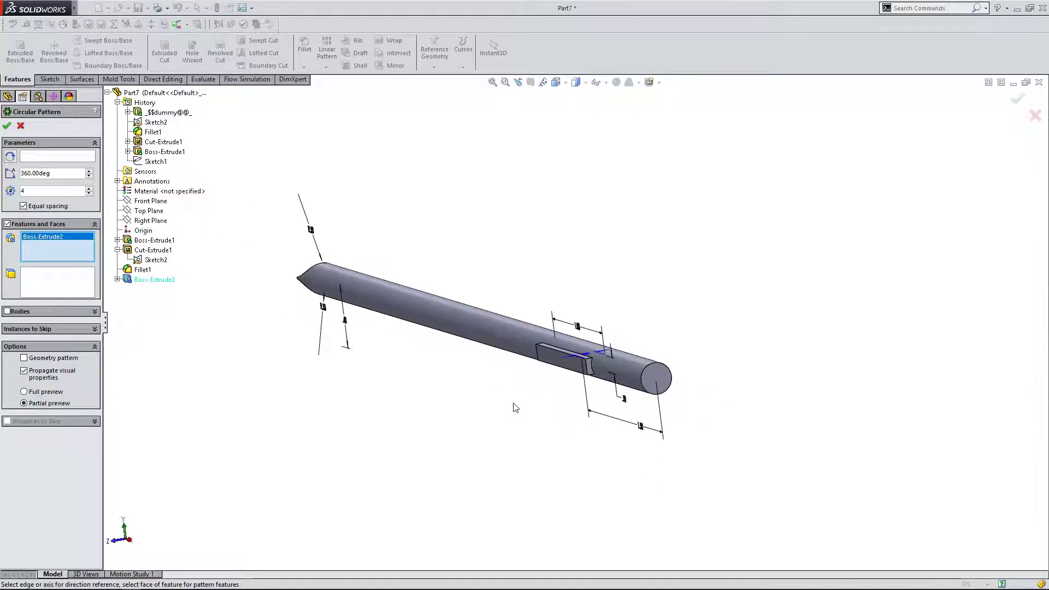
pyautogui.scroll(-2, 571, 311)
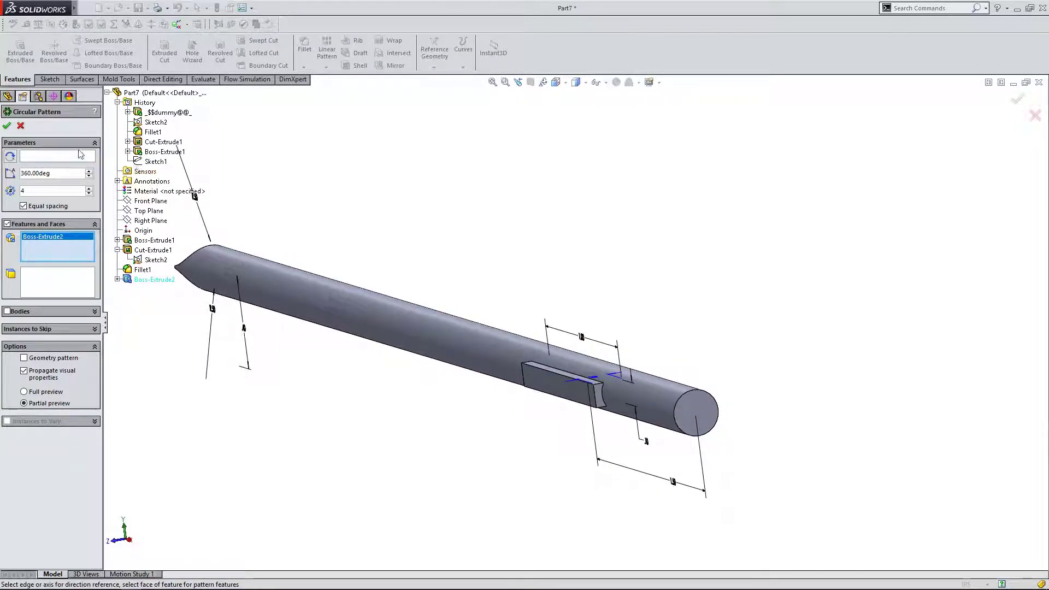
pyautogui.click(56, 157)
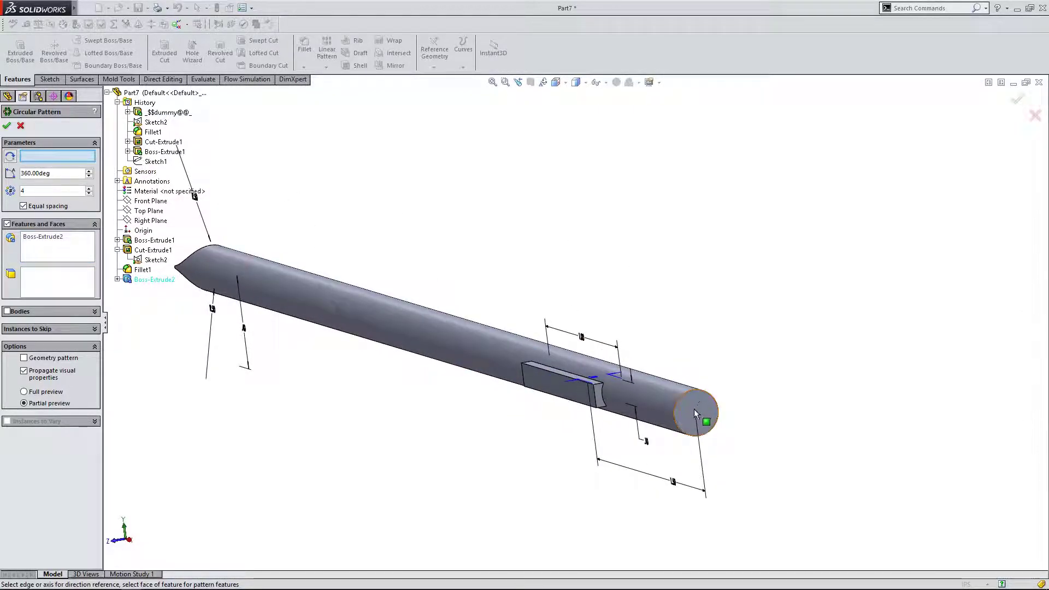
pyautogui.click(677, 406)
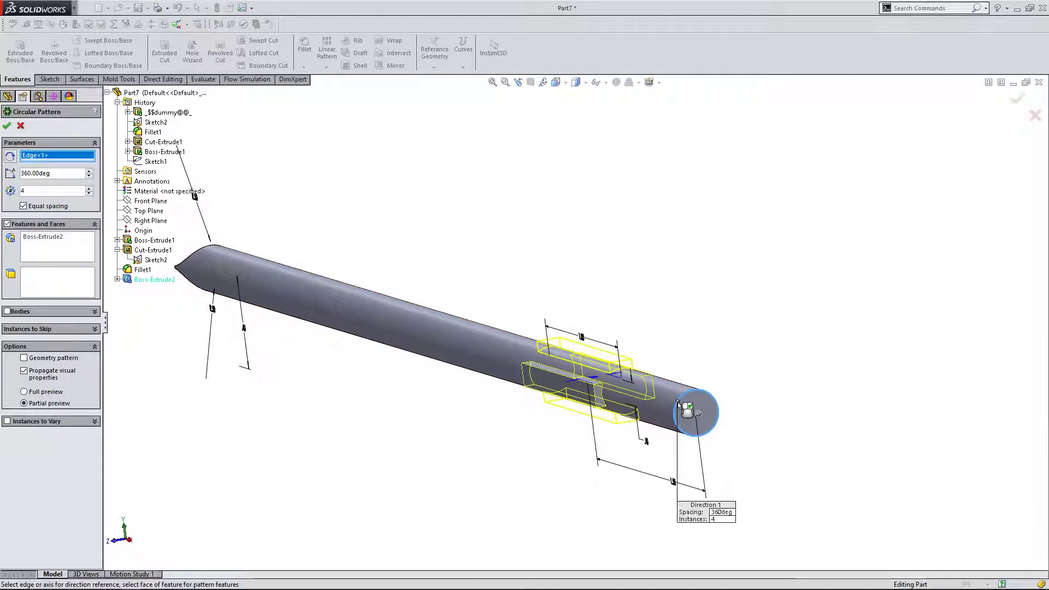
# Complete the circular pattern with four equally spaced instances of the rectangular boss over 360 degrees, using the full preview.
pyautogui.moveTo(533, 453); pyautogui.dragTo(689, 349, button='middle')
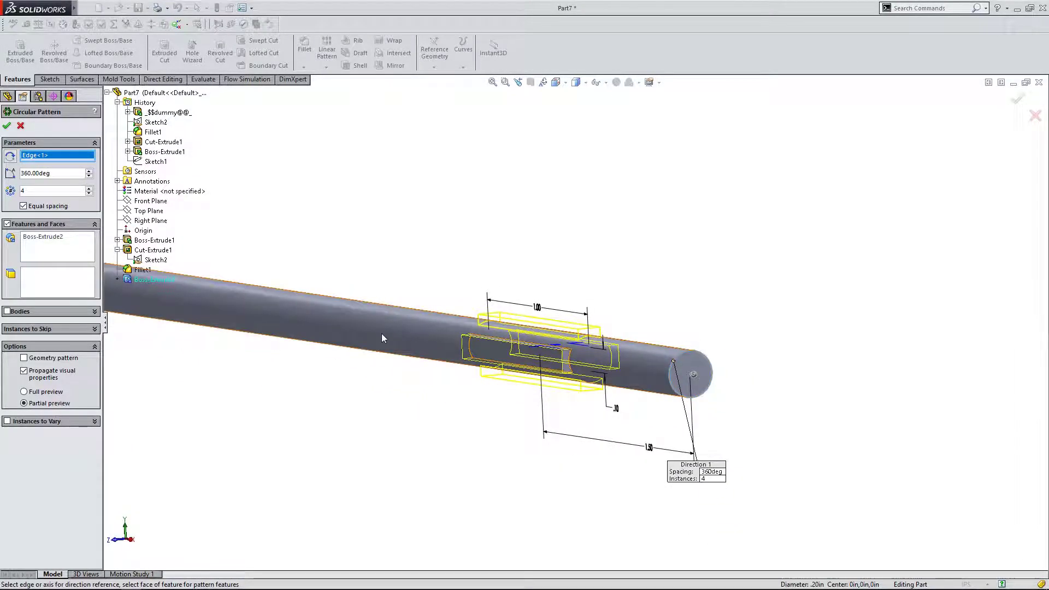
pyautogui.moveTo(382, 387); pyautogui.dragTo(458, 433, button='middle')
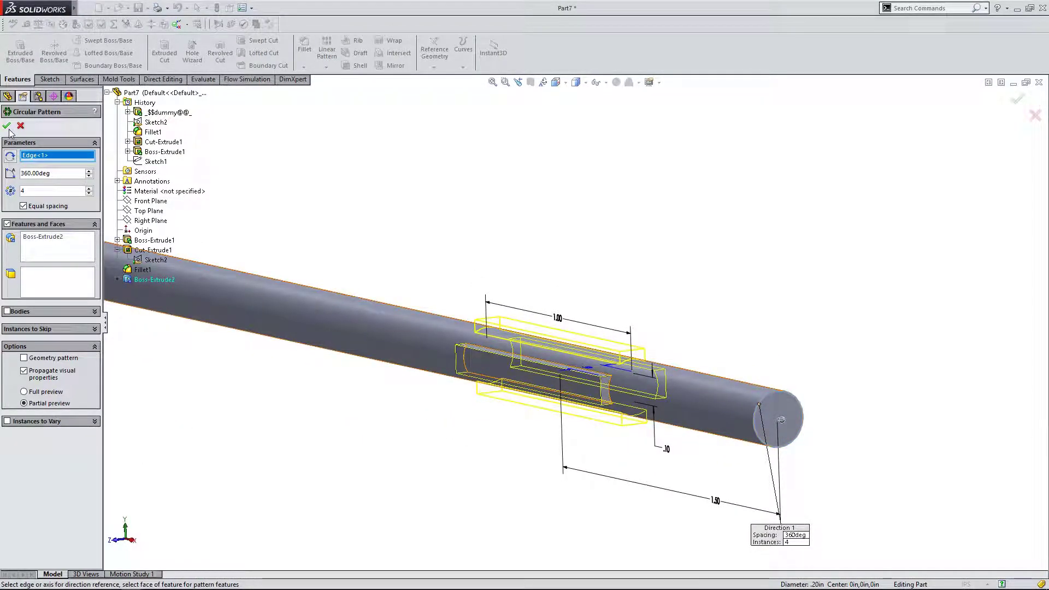
pyautogui.click(24, 391)
pyautogui.moveTo(363, 415)
pyautogui.mouseDown(button='middle')
pyautogui.moveTo(321, 397)
pyautogui.moveTo(360, 407)
pyautogui.moveTo(350, 415)
pyautogui.mouseUp(button='middle')
pyautogui.click(24, 404)
pyautogui.click(24, 392)
pyautogui.click(7, 126)
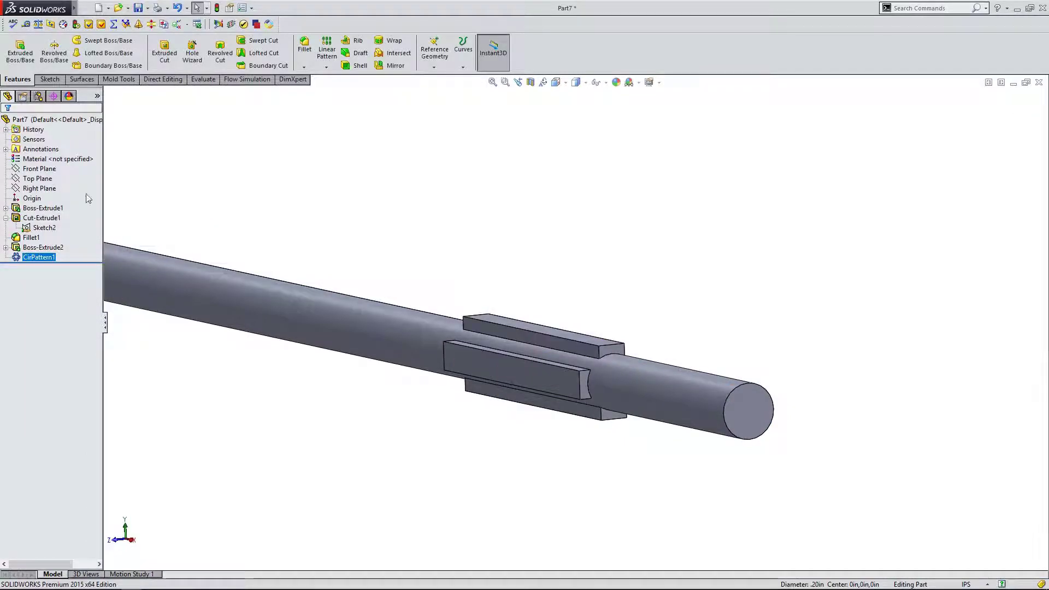
pyautogui.moveTo(415, 422); pyautogui.dragTo(466, 422, button='middle')
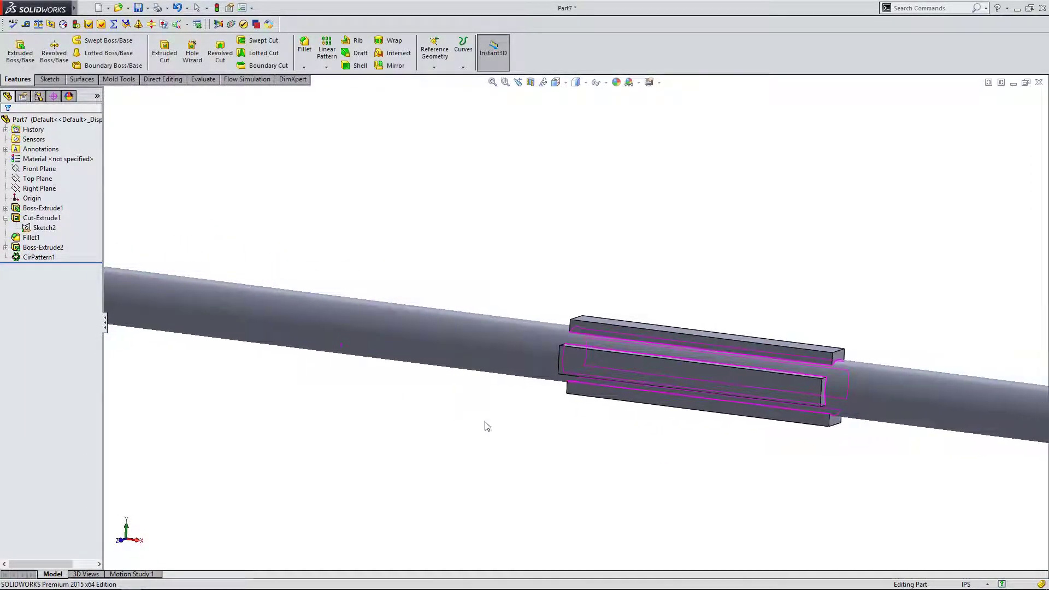
pyautogui.scroll(3, 628, 440)
pyautogui.scroll(1, 324, 351)
pyautogui.moveTo(324, 351); pyautogui.dragTo(295, 339, button='middle')
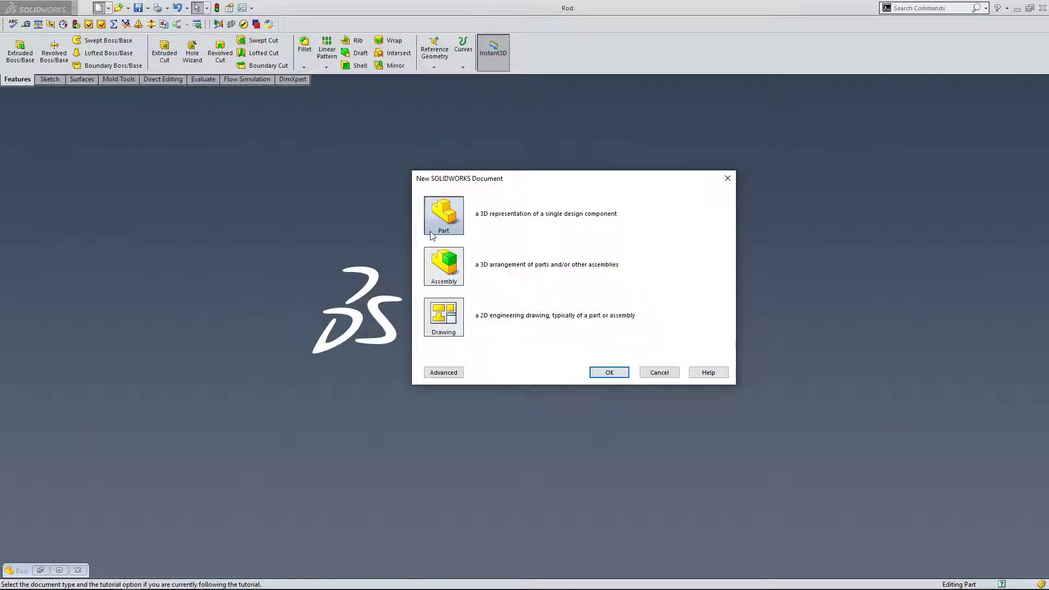
# Create a new part document and start a sketch on its Right Plane.
pyautogui.click(606, 373)
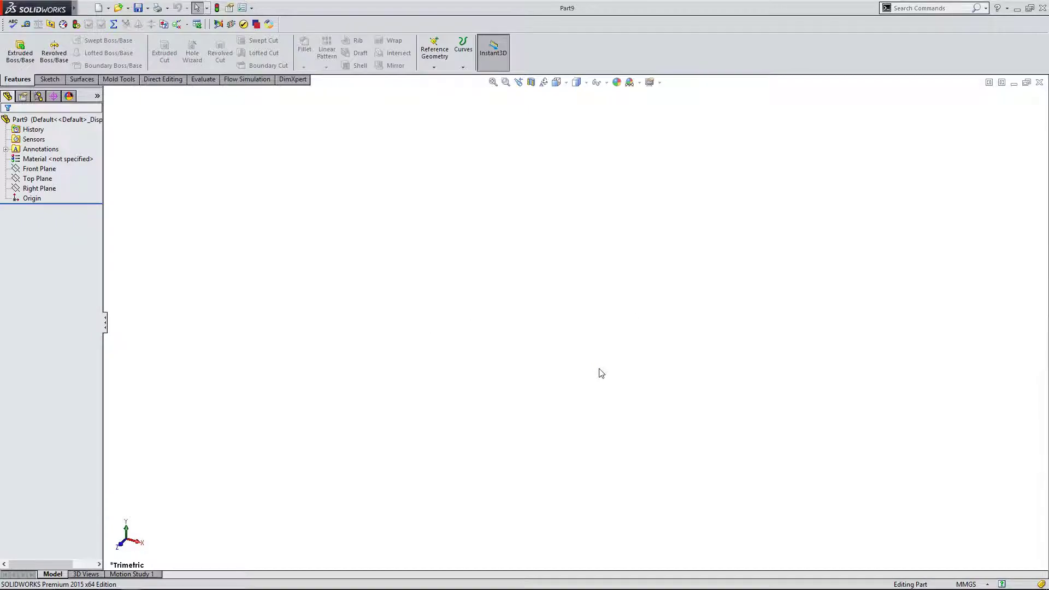
pyautogui.click(49, 189)
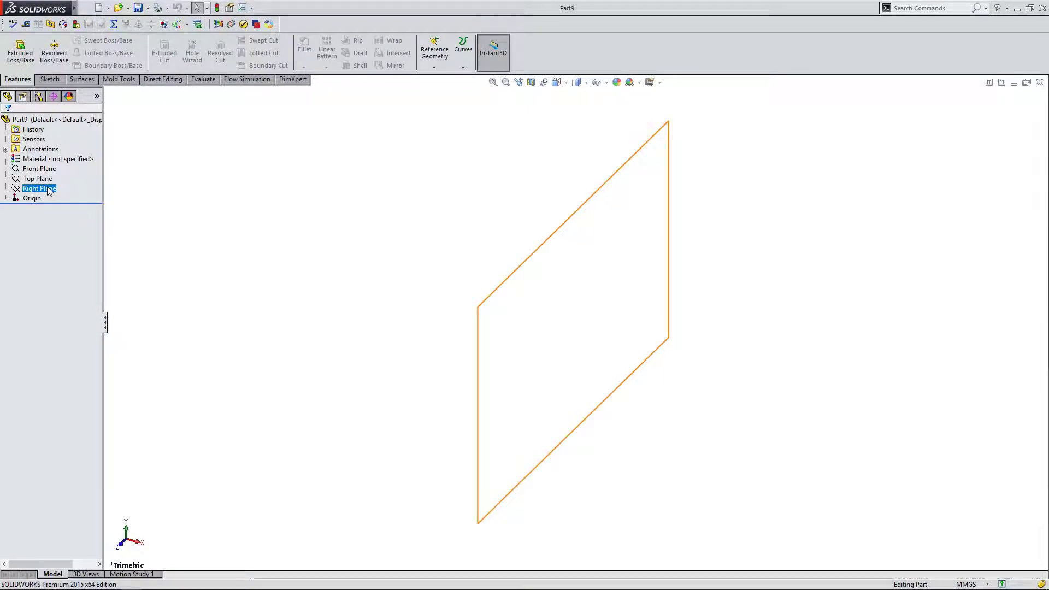
pyautogui.keyDown('ctrl'); pyautogui.click(37, 178); pyautogui.keyUp('ctrl')
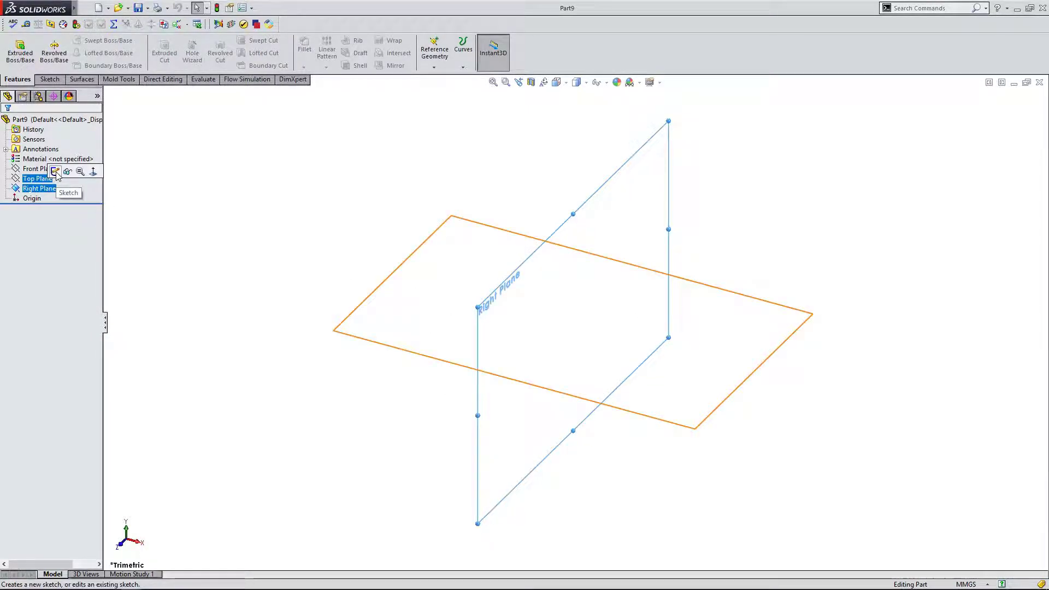
pyautogui.click(53, 189)
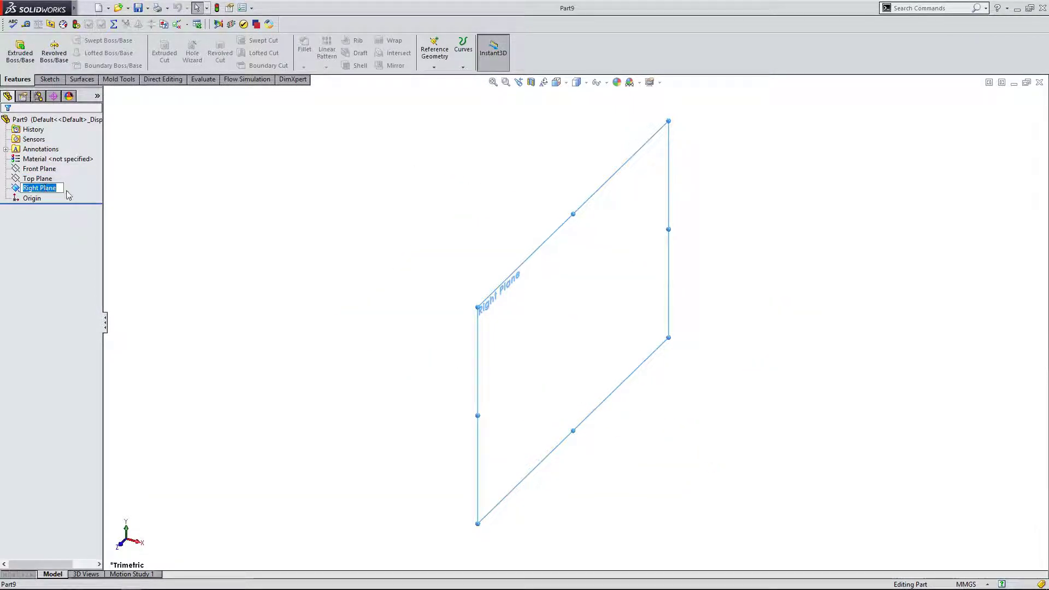
pyautogui.keyDown('ctrl'); pyautogui.click(55, 180); pyautogui.keyUp('ctrl')
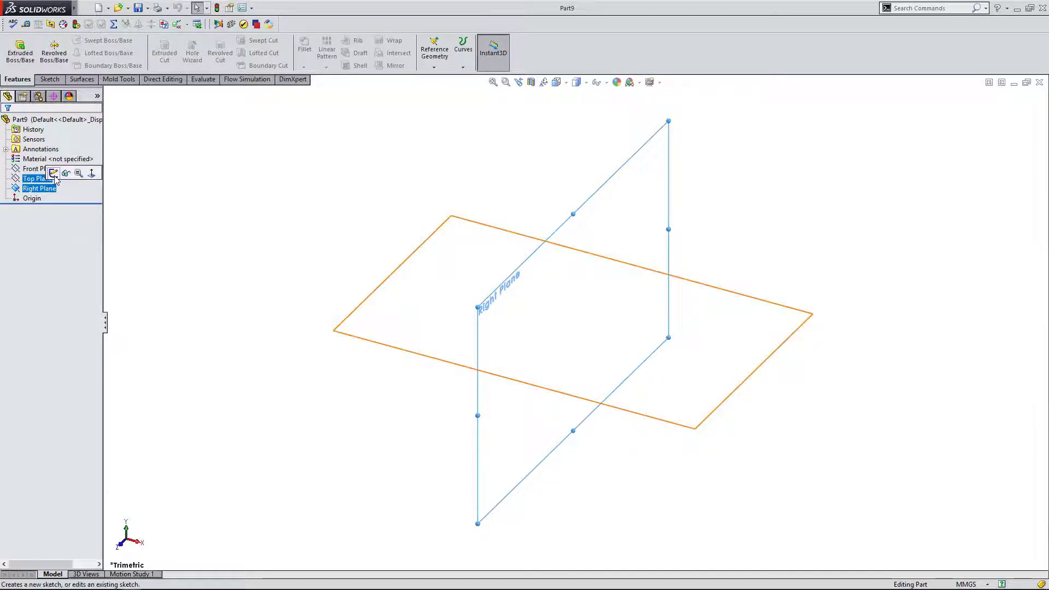
pyautogui.keyDown('ctrl'); pyautogui.click(55, 179); pyautogui.keyUp('ctrl')
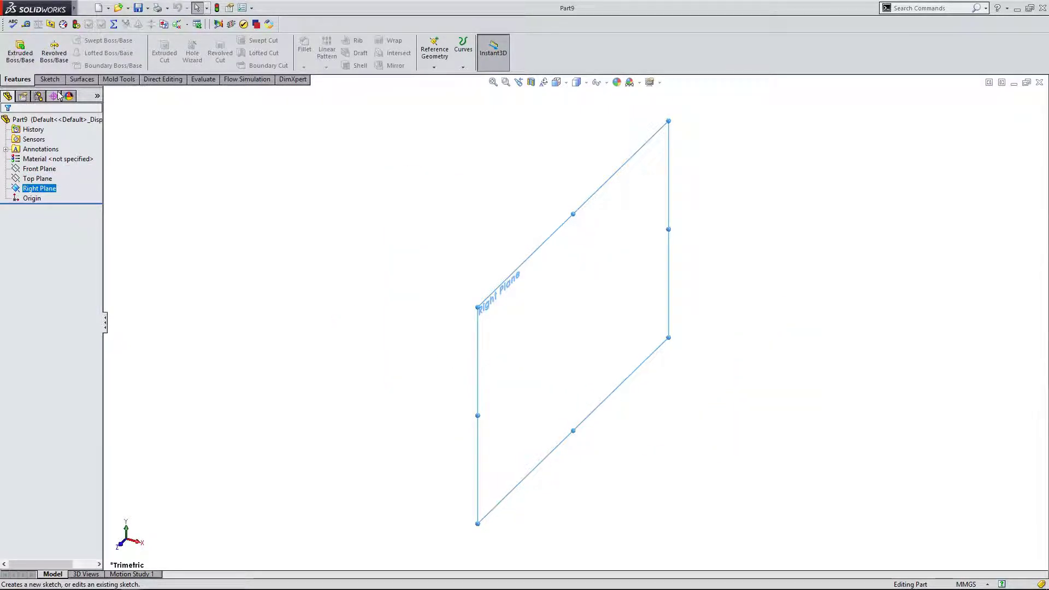
pyautogui.click(48, 79)
pyautogui.click(25, 59)
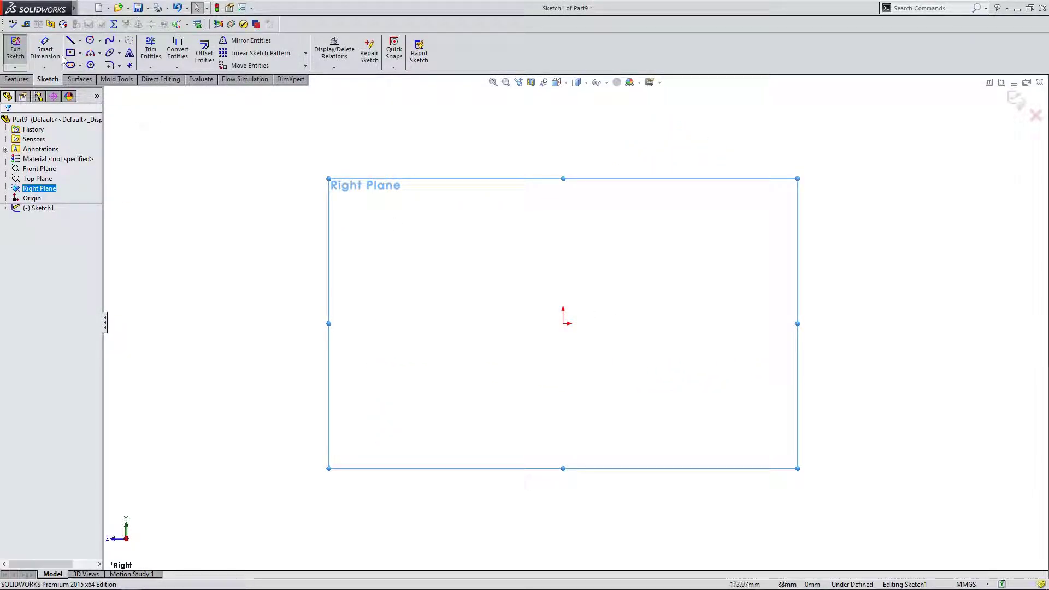
# Draw a horizontal 3.8 in centerline starting at the origin and extending along the positive Z direction.
pyautogui.click(79, 41)
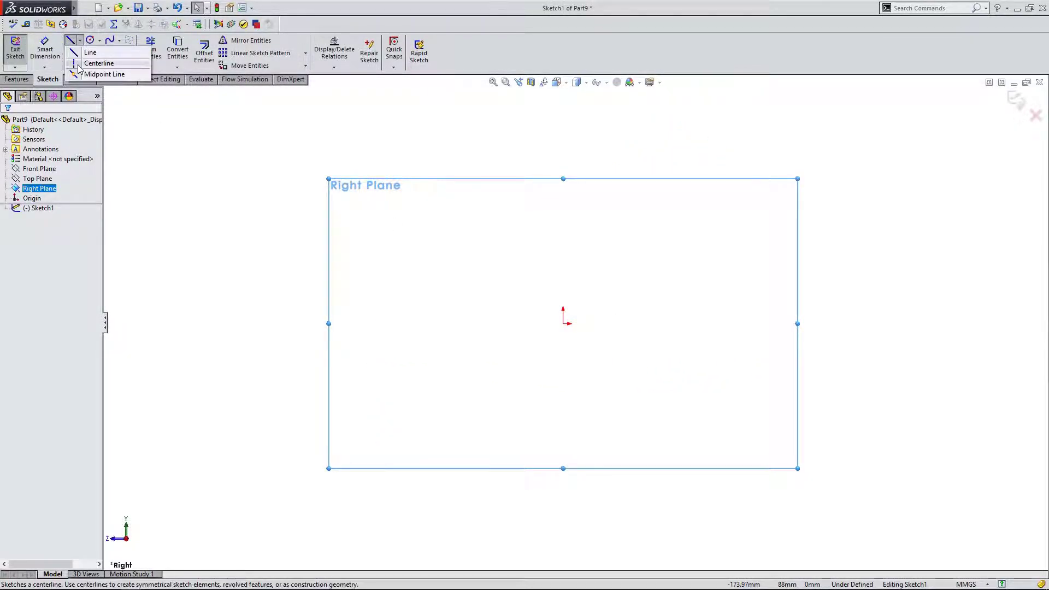
pyautogui.click(96, 61)
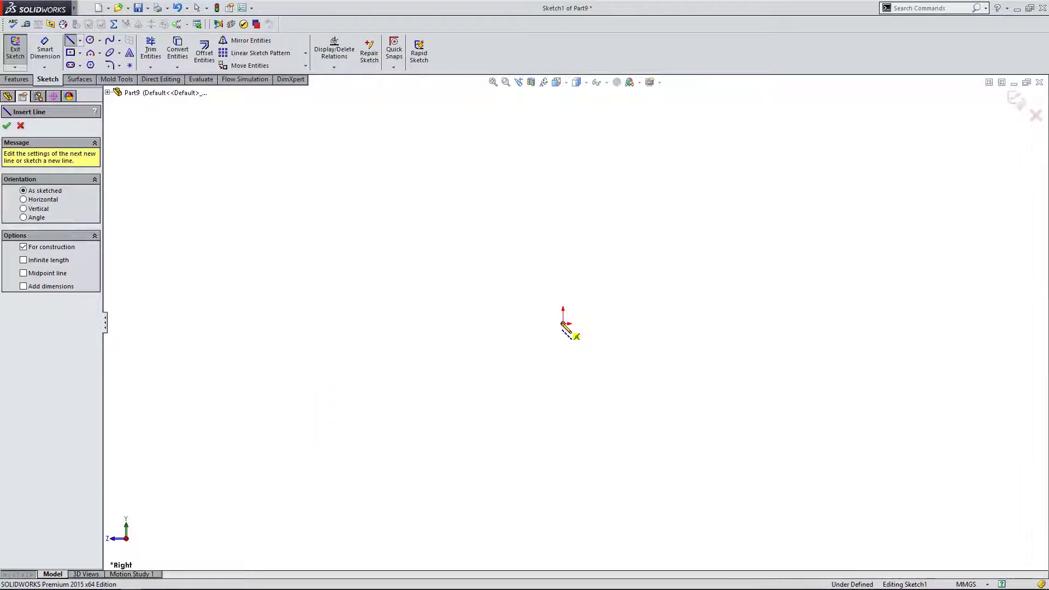
pyautogui.click(564, 324)
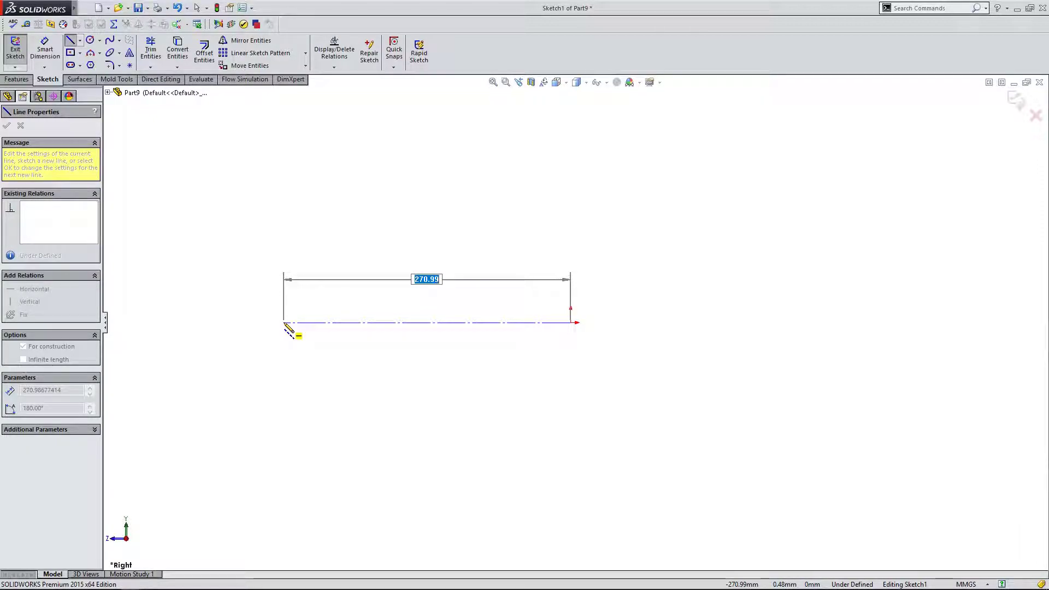
pyautogui.write('3.8io')
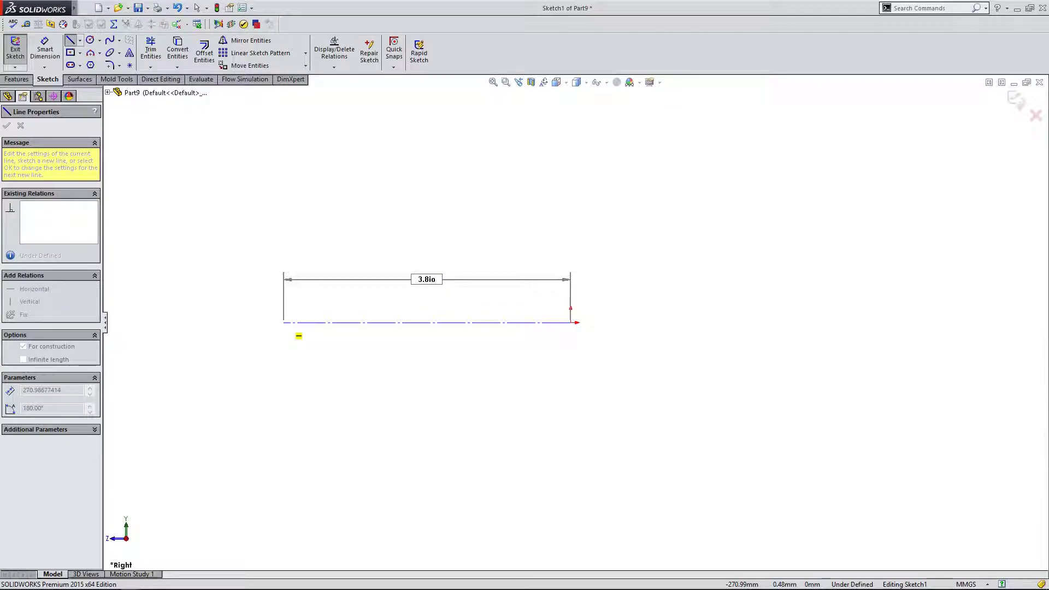
pyautogui.write('n')
pyautogui.press('Return')
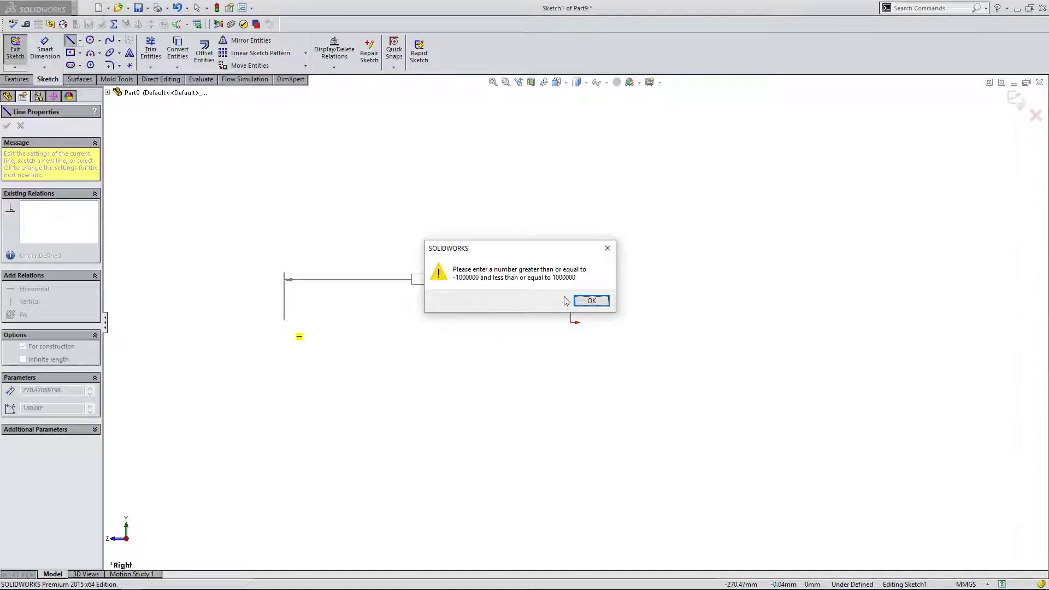
pyautogui.click(588, 300)
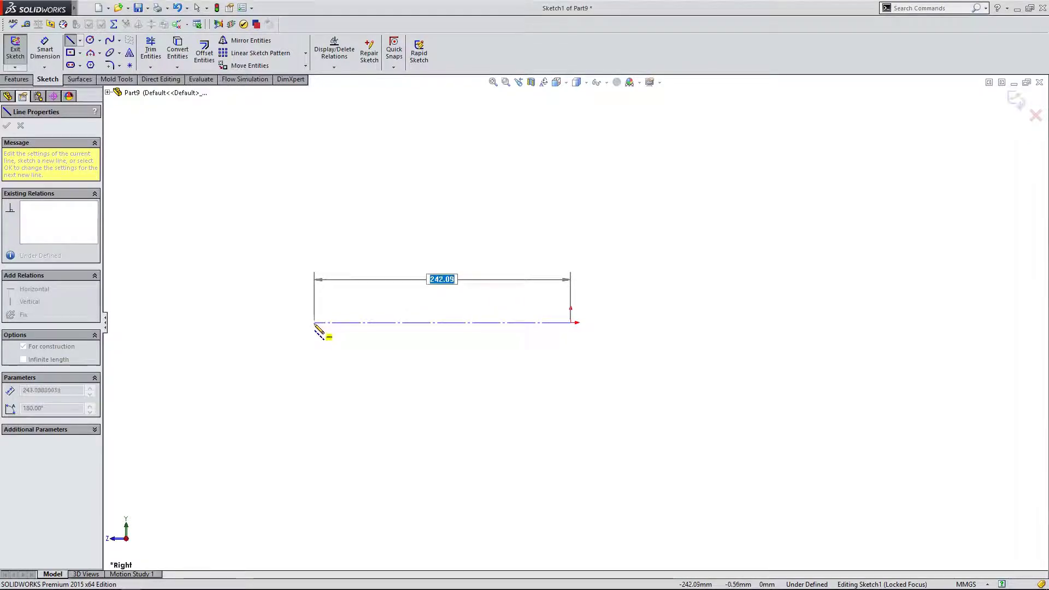
pyautogui.write('8in')
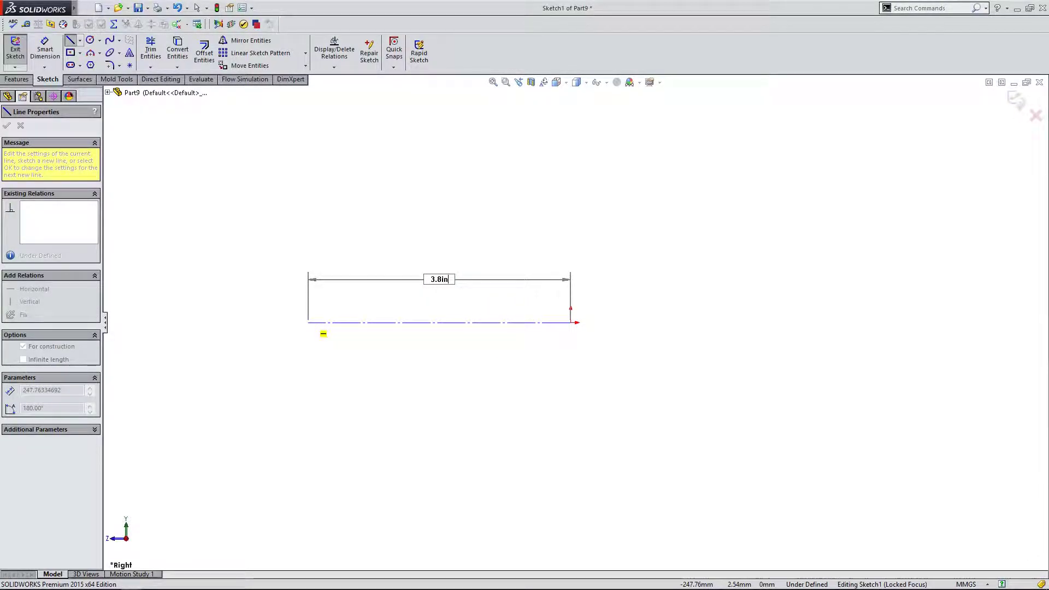
pyautogui.press('Return')
pyautogui.press('Escape')
# Switch the document units to IPS and reopen the sketch to add a 3.80 in length dimension to the centerline.
pyautogui.click(966, 584)
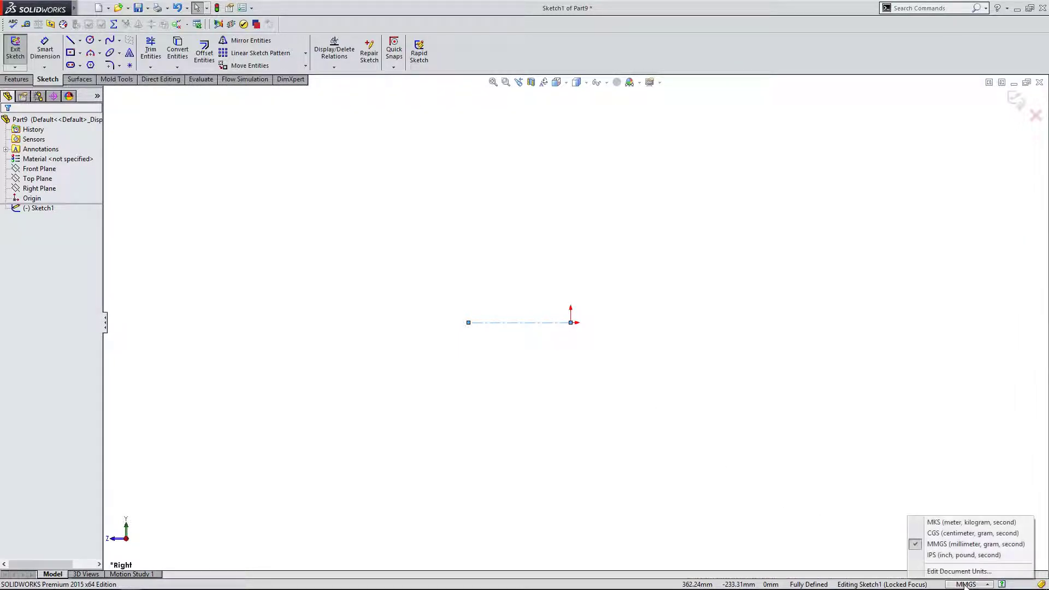
pyautogui.click(950, 555)
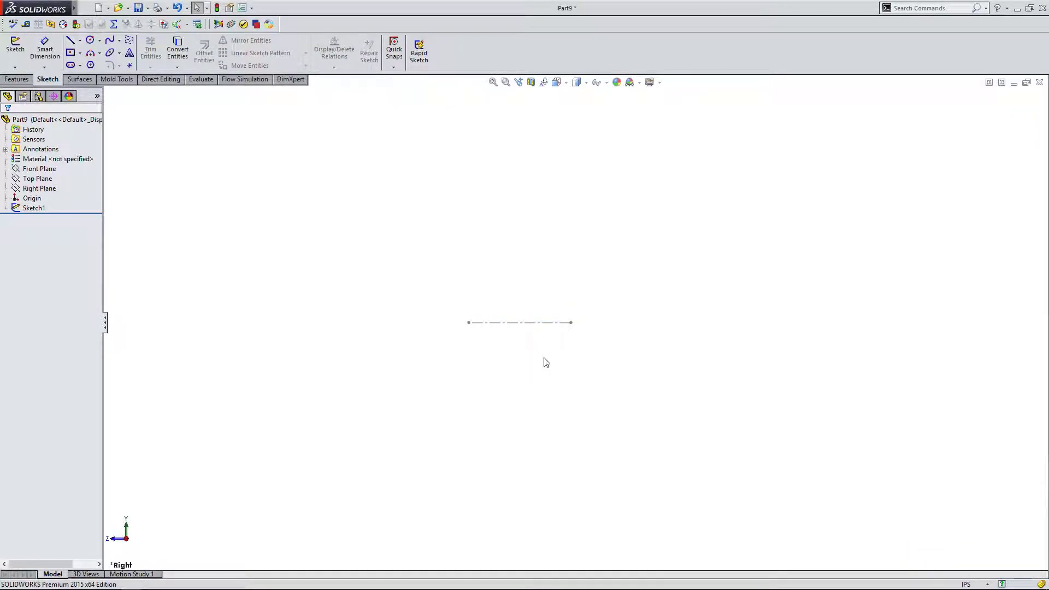
pyautogui.click(525, 309)
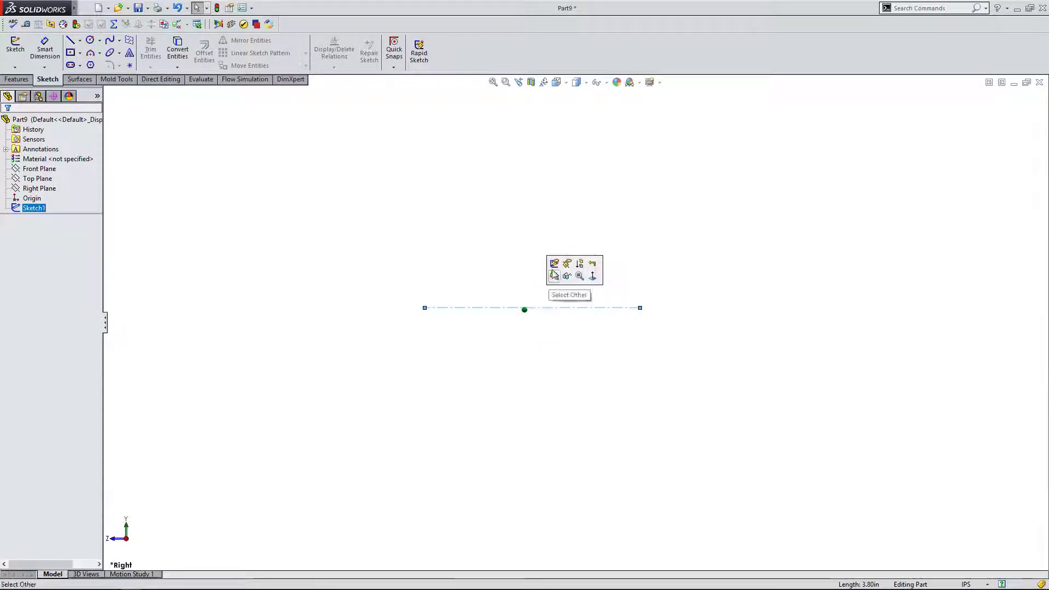
pyautogui.click(555, 269)
pyautogui.click(45, 49)
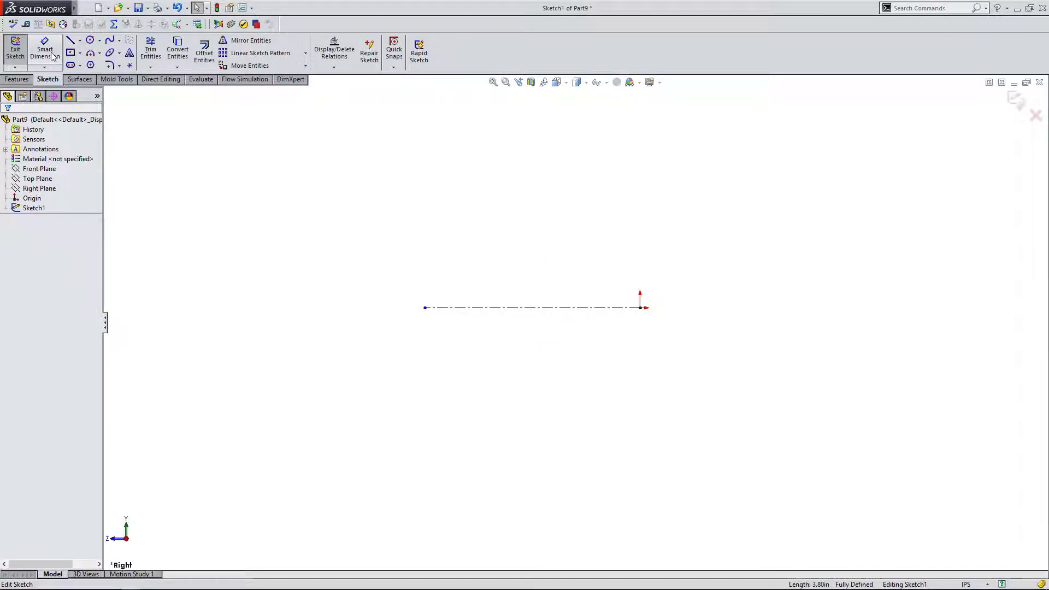
pyautogui.click(494, 310)
pyautogui.click(485, 277)
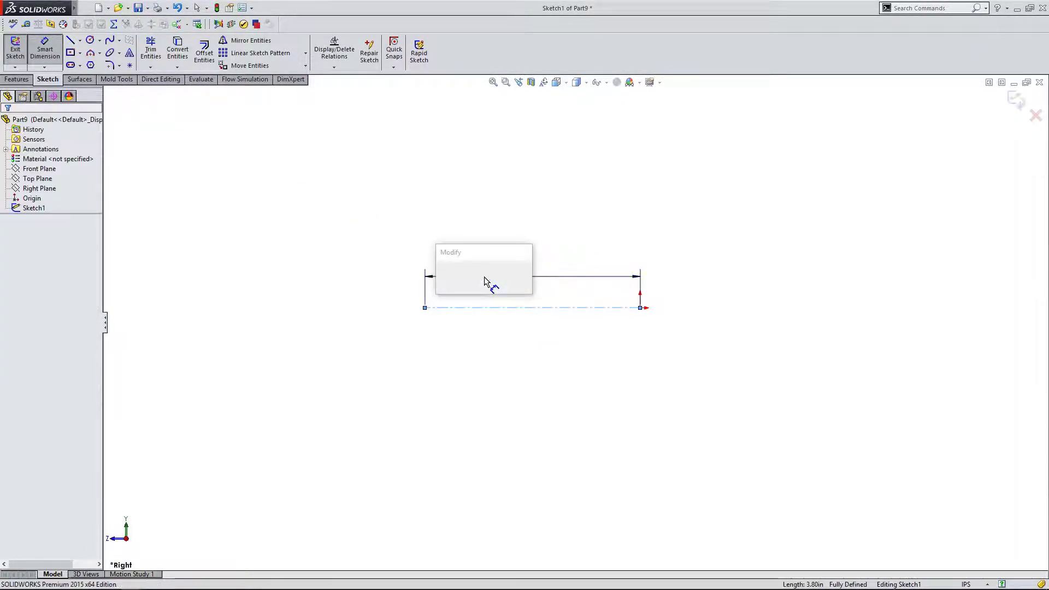
pyautogui.click(442, 274)
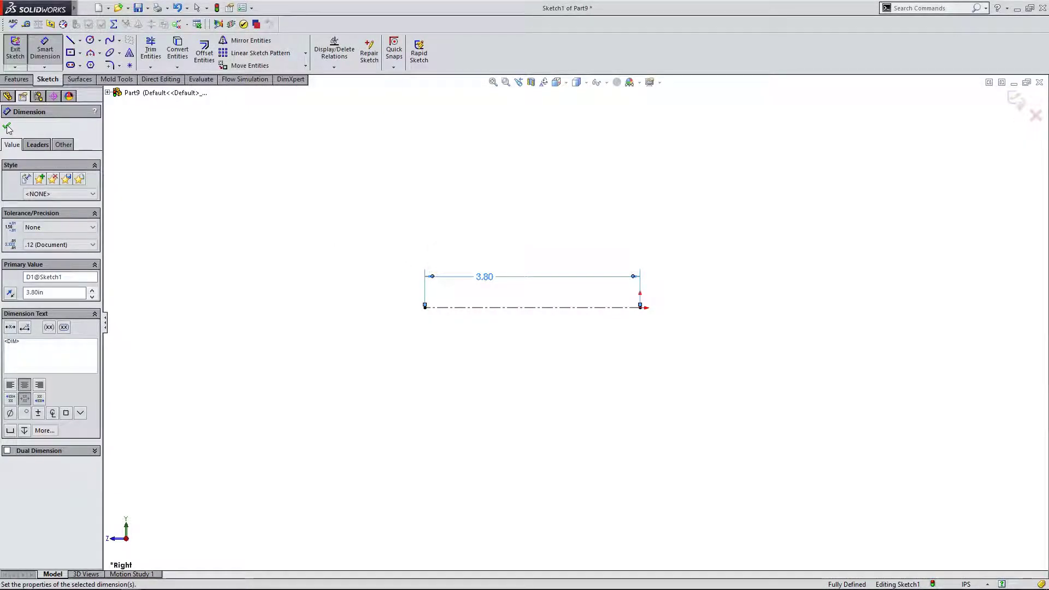
# Sketch a three-point arc from the origin, bulging upward and ending above the centerline.
pyautogui.scroll(-1, 532, 232)
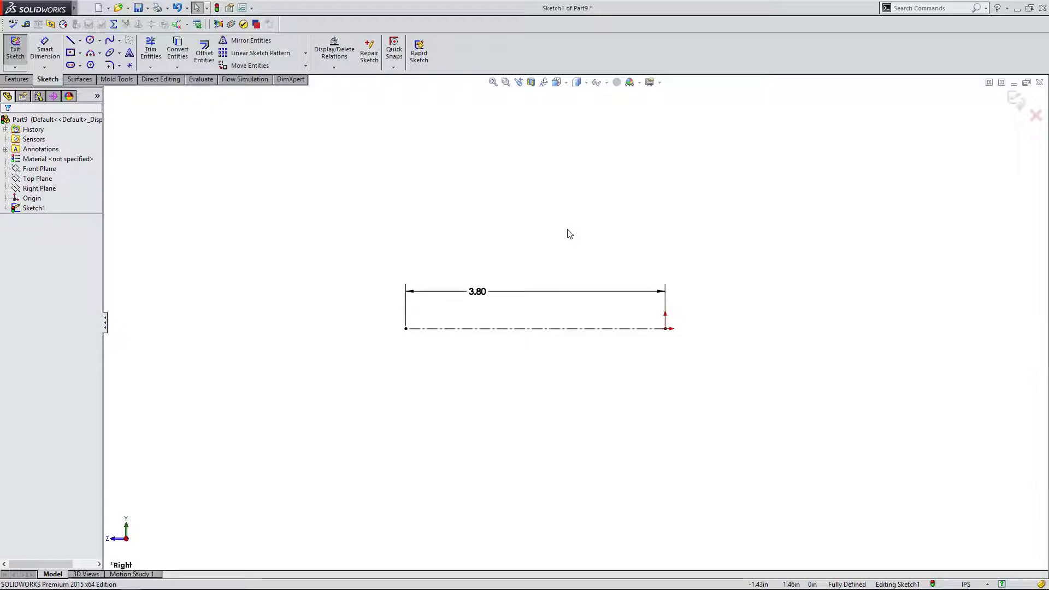
pyautogui.click(91, 55)
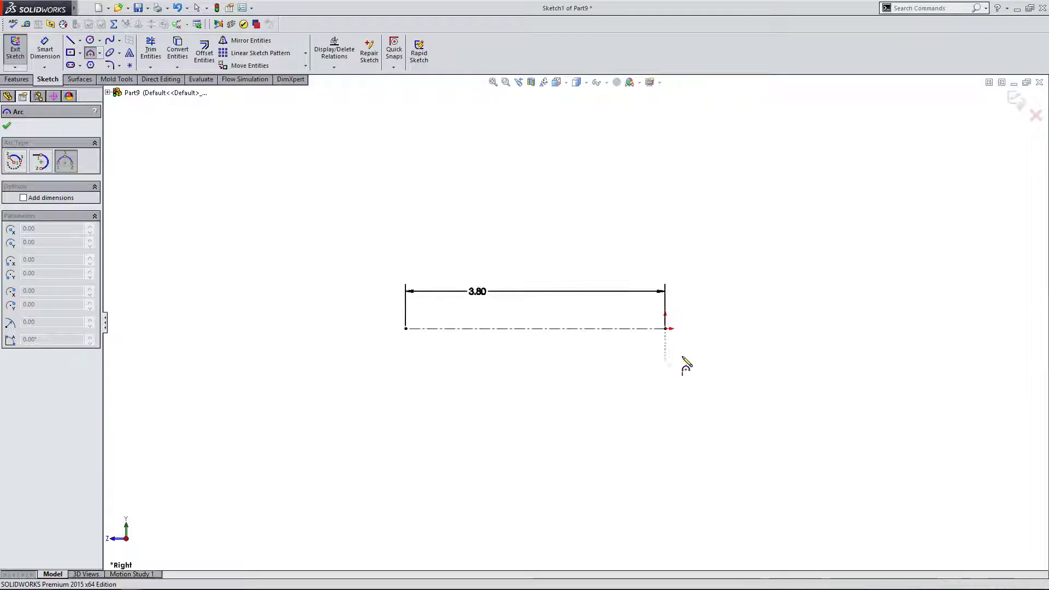
pyautogui.click(665, 329)
pyautogui.click(563, 270)
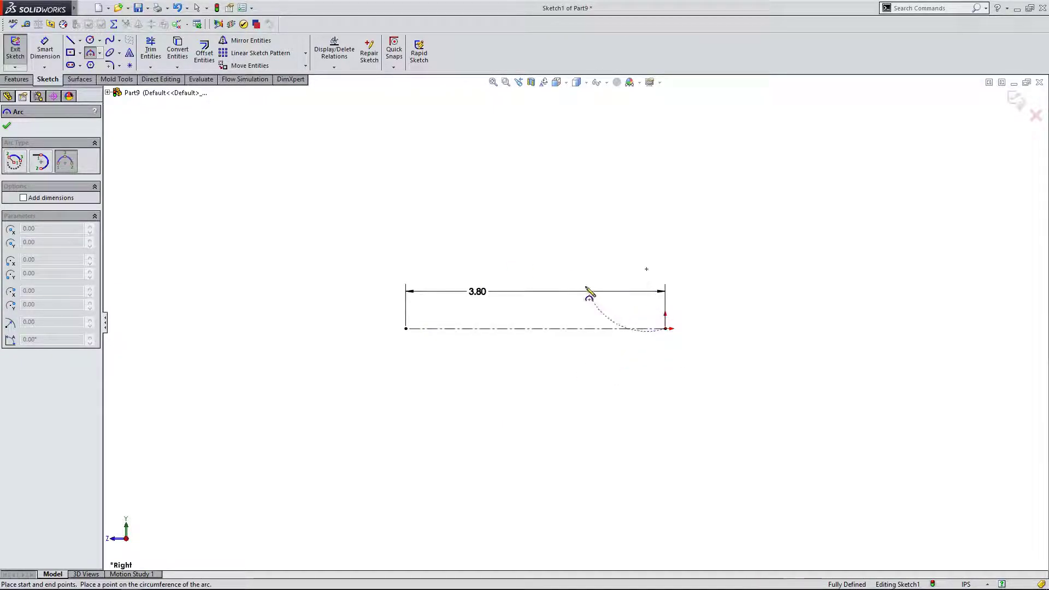
pyautogui.click(652, 309)
pyautogui.press('Escape')
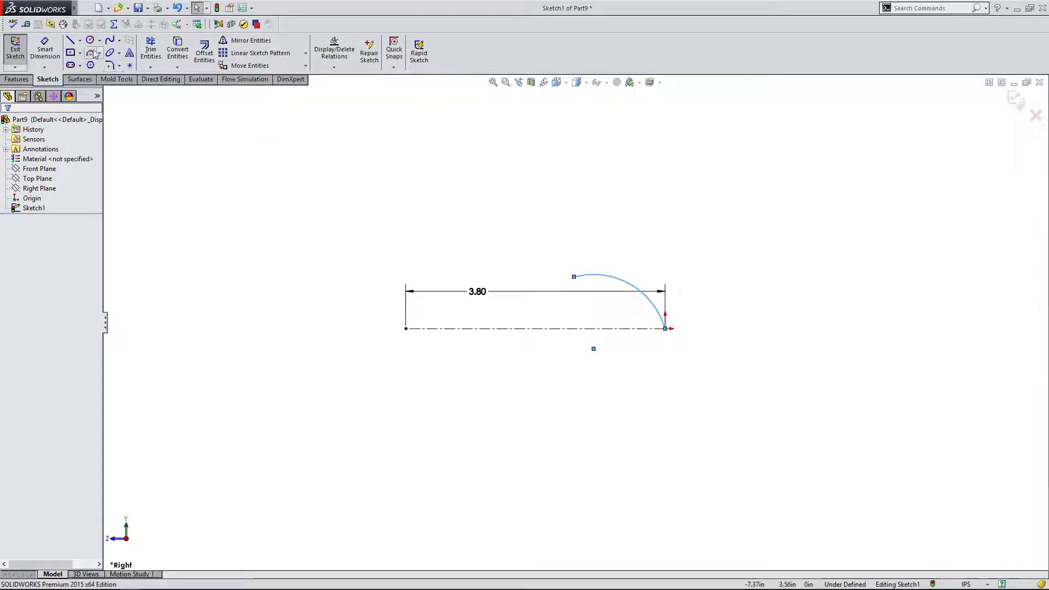
# Draw a vertical construction line about 0.97 in long straight down from the origin.
pyautogui.click(81, 41)
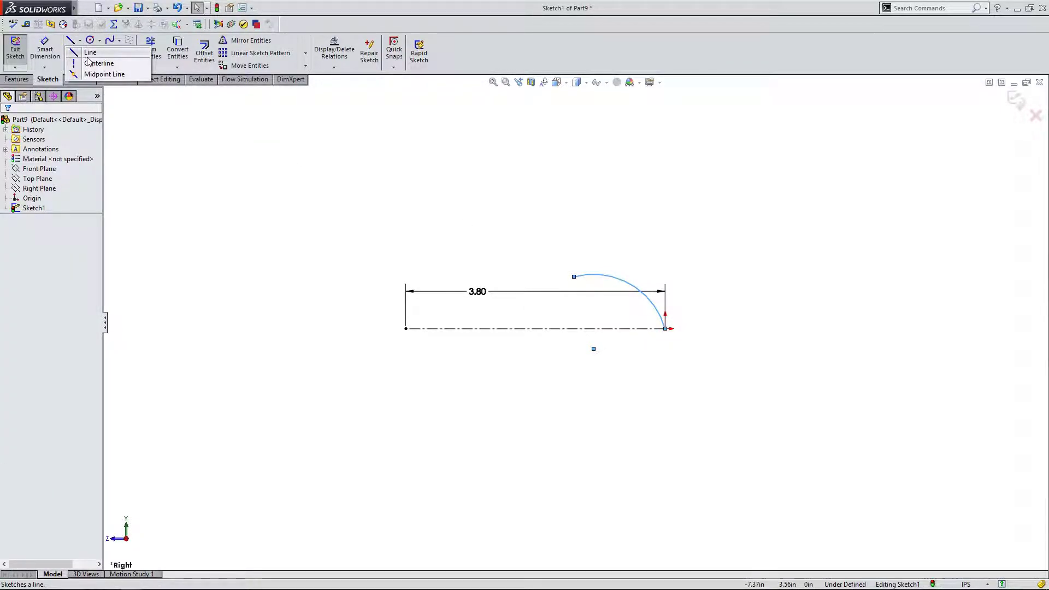
pyautogui.click(88, 54)
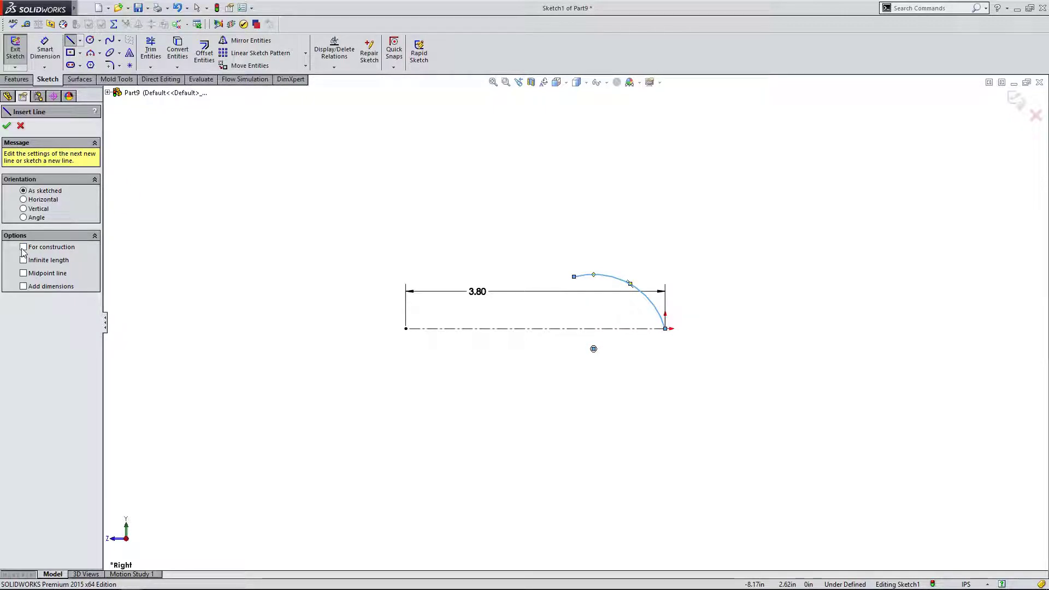
pyautogui.click(666, 328)
pyautogui.click(665, 394)
pyautogui.press('Escape')
# Make the arc tangent to the vertical construction line and move its free end to about X -0.60 in, Y 0.69 in.
pyautogui.click(666, 376)
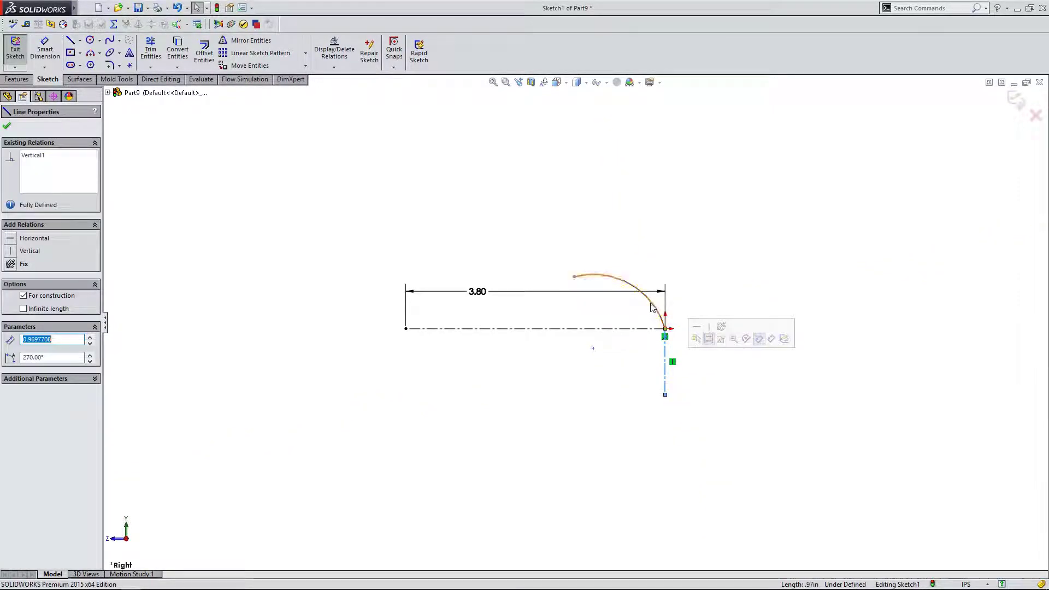
pyautogui.keyDown('ctrl'); pyautogui.click(649, 302); pyautogui.keyUp('ctrl')
pyautogui.click(22, 304)
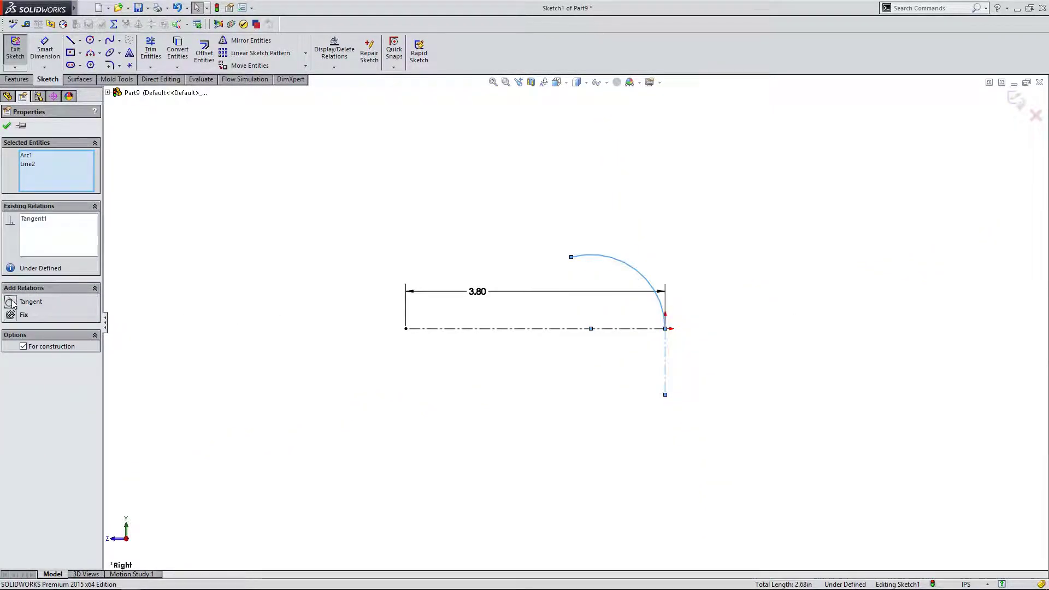
pyautogui.press('Escape')
pyautogui.moveTo(577, 258); pyautogui.dragTo(624, 282)
# Draw a horizontal construction line about 1.8 in long from the arc's free end, heading away from the origin.
pyautogui.click(80, 41)
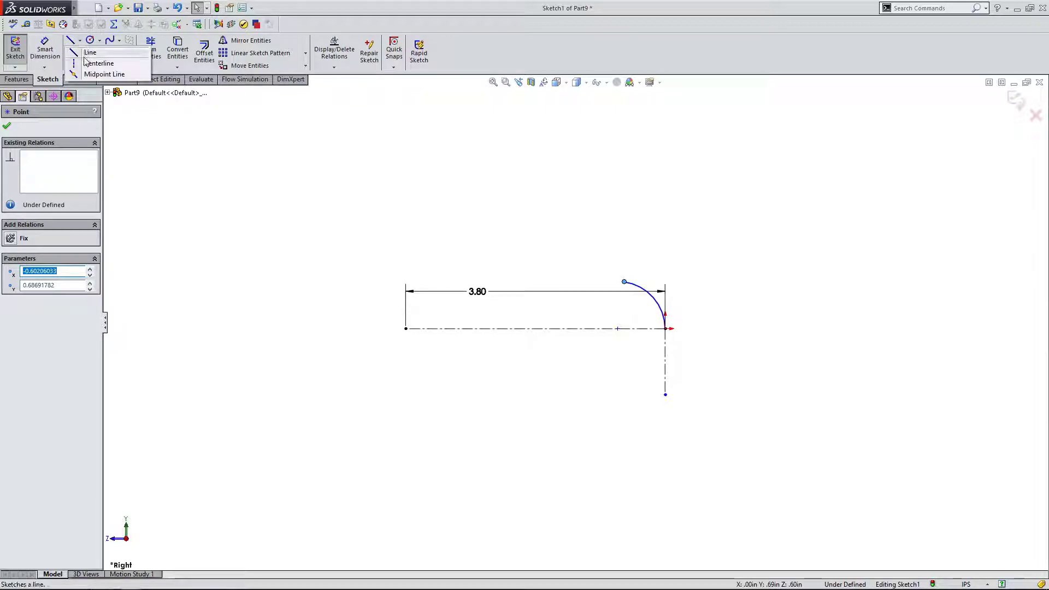
pyautogui.click(89, 53)
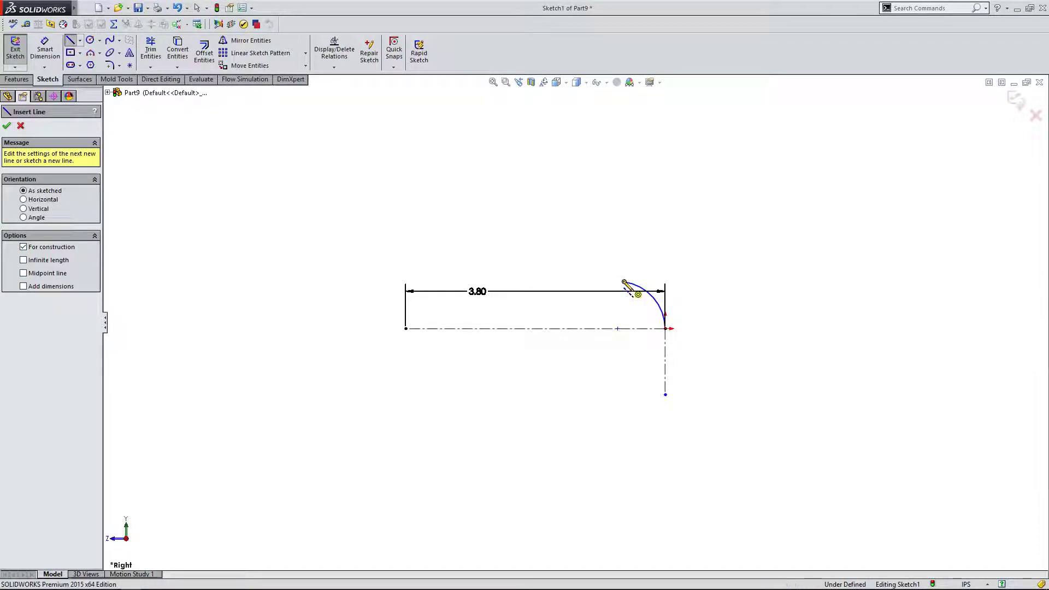
pyautogui.click(624, 282)
pyautogui.click(502, 285)
pyautogui.press('Escape')
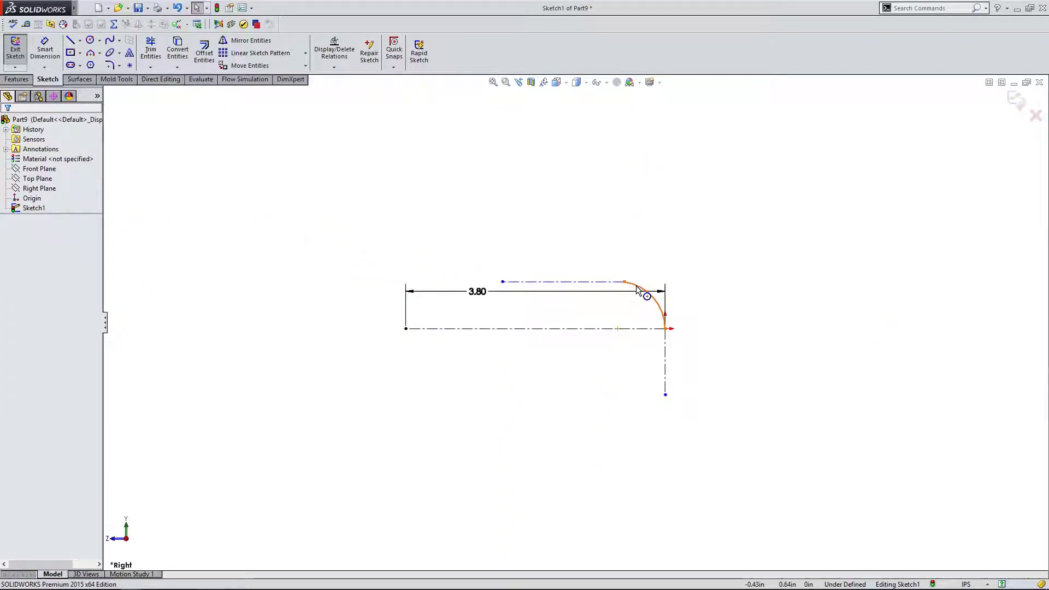
# Make the arc tangent to the horizontal construction line and reshape it by moving its free end.
pyautogui.click(639, 287)
pyautogui.keyDown('ctrl'); pyautogui.click(601, 284); pyautogui.keyUp('ctrl')
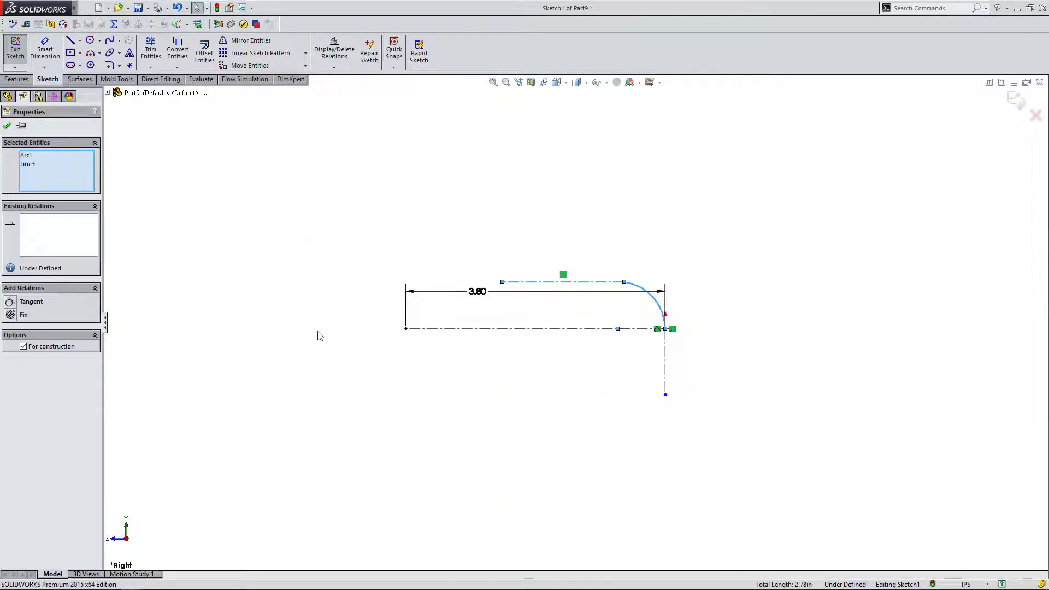
pyautogui.click(31, 303)
pyautogui.click(621, 239)
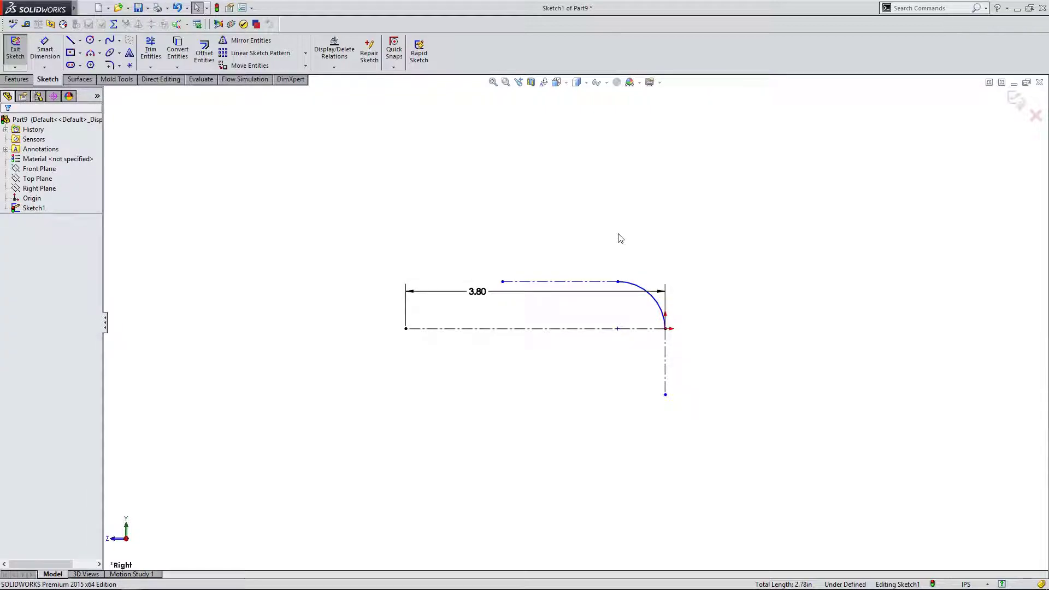
pyautogui.moveTo(617, 283); pyautogui.dragTo(573, 340)
pyautogui.click(542, 241)
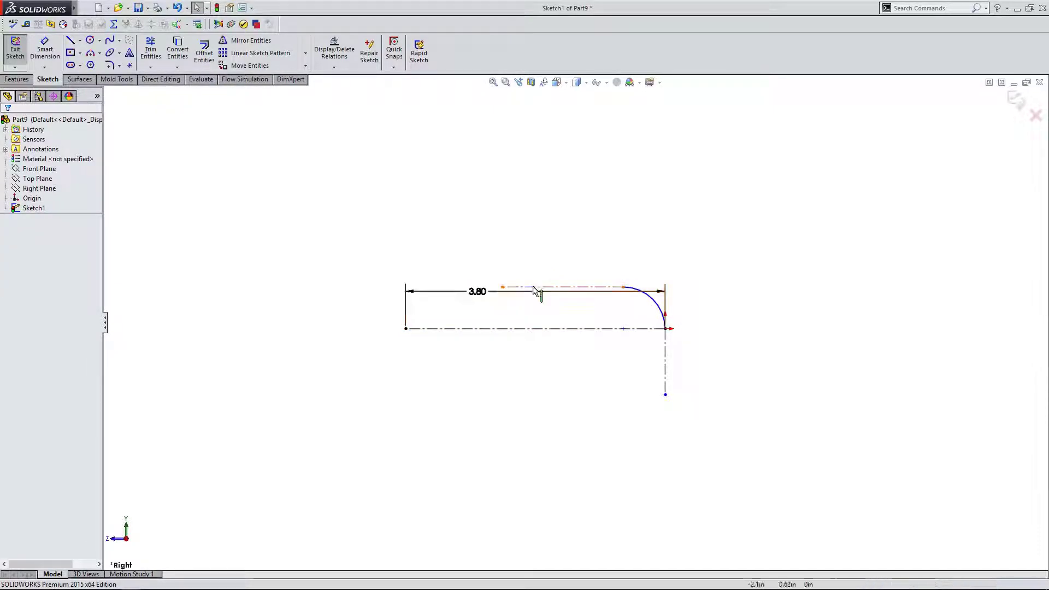
# Delete the horizontal construction line attached to the arc's free end.
pyautogui.scroll(-3, 656, 279)
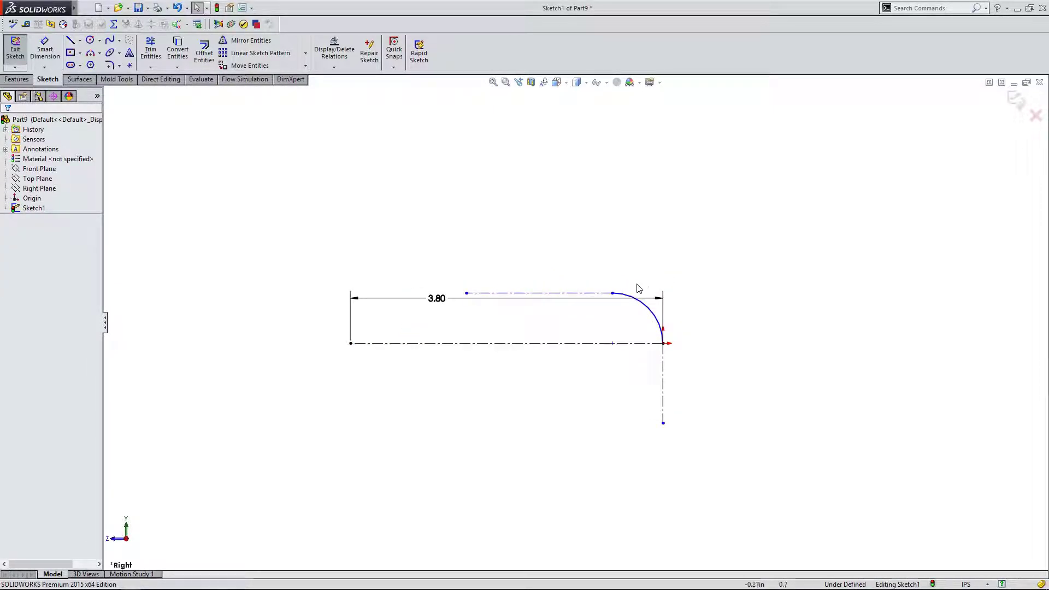
pyautogui.click(587, 293)
pyautogui.press('Delete')
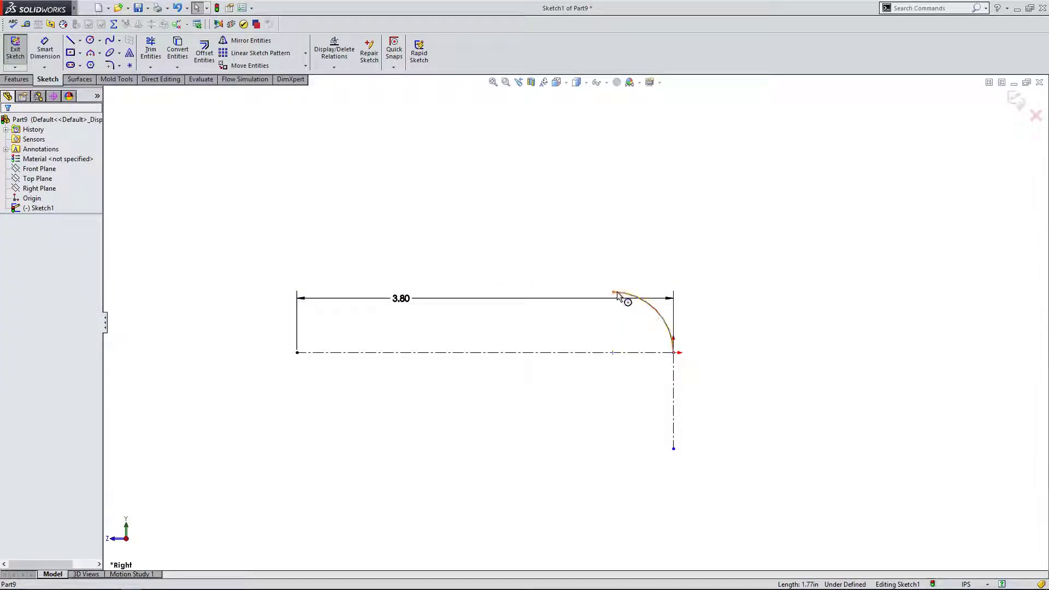
# Shorten the arc by moving its free end closer to the origin.
pyautogui.click(618, 295)
pyautogui.moveTo(613, 293); pyautogui.dragTo(643, 303)
pyautogui.click(643, 301)
pyautogui.click(574, 269)
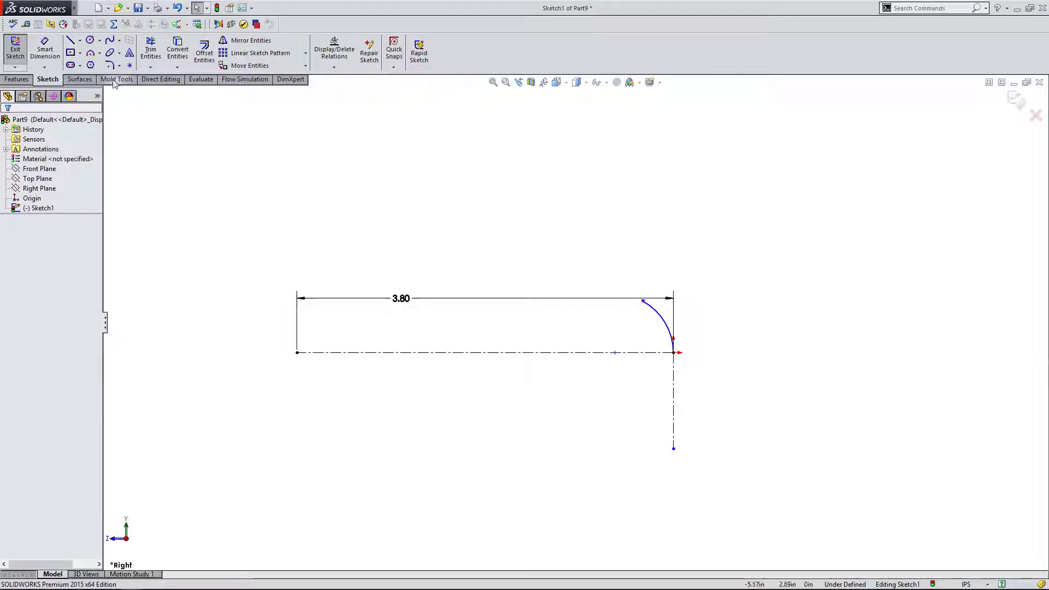
# Sketch a second, flatter three-point arc upward from the first arc's free end, and move the 3.80 dimension below the centerline.
pyautogui.click(91, 53)
pyautogui.click(643, 301)
pyautogui.click(493, 249)
pyautogui.click(500, 234)
pyautogui.press('Escape')
pyautogui.moveTo(403, 307)
pyautogui.mouseDown()
pyautogui.moveTo(442, 351)
pyautogui.moveTo(473, 459)
pyautogui.moveTo(469, 481)
pyautogui.mouseUp()
pyautogui.click(740, 412)
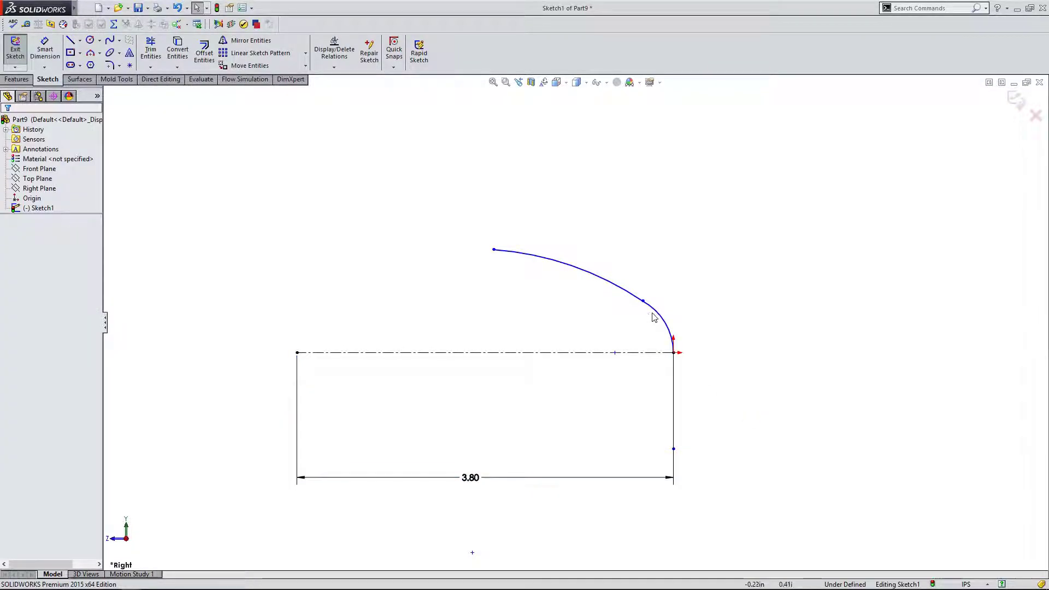
# Make the two arcs tangent and move the second arc's free end to about X -1.46 in, Y 0.87 in.
pyautogui.click(662, 314)
pyautogui.keyDown('ctrl'); pyautogui.click(601, 283); pyautogui.keyUp('ctrl')
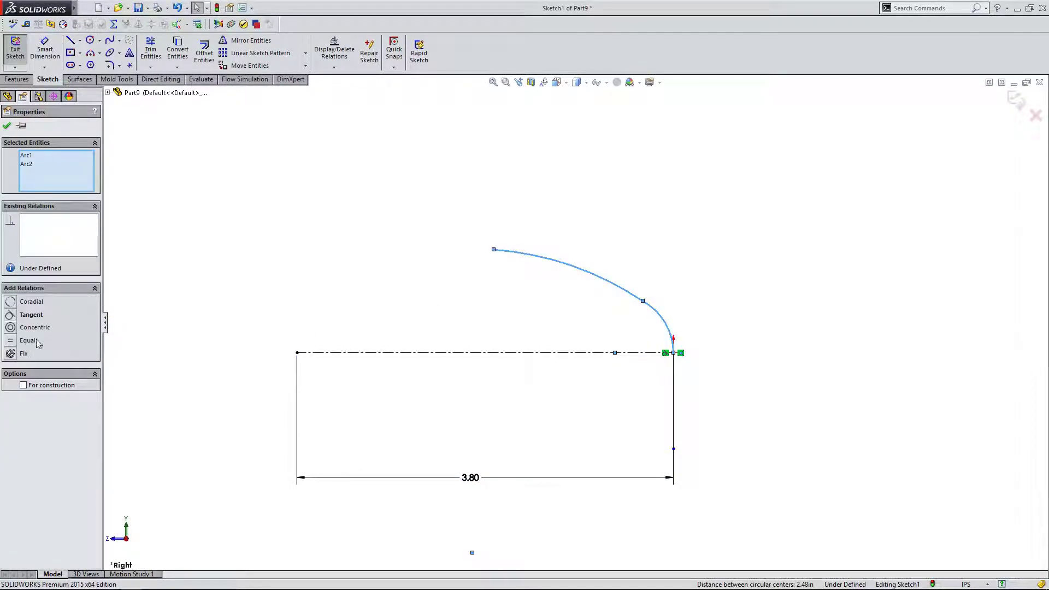
pyautogui.click(20, 315)
pyautogui.press('Escape')
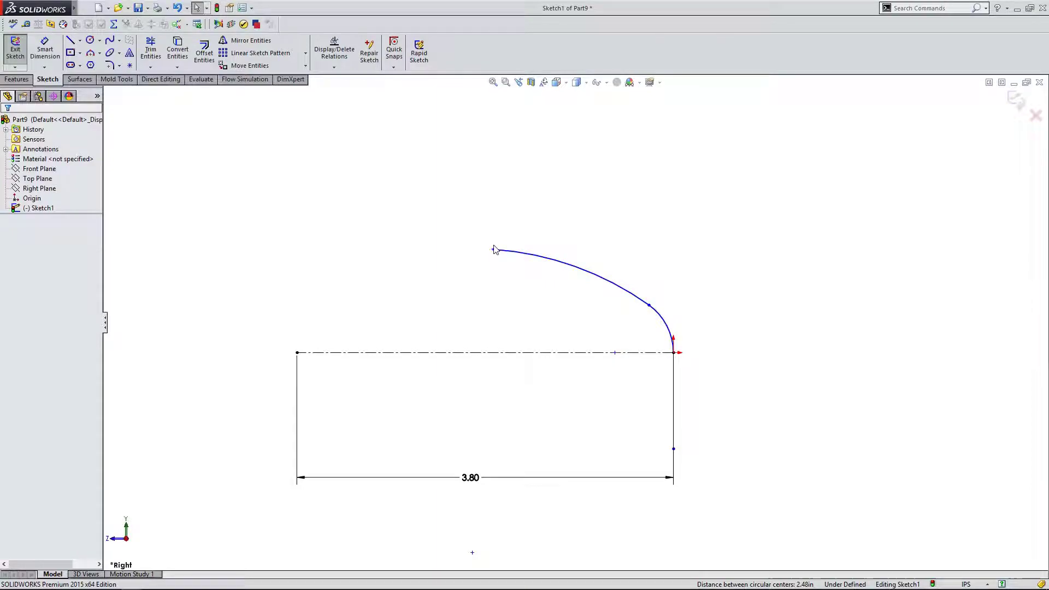
pyautogui.moveTo(497, 251); pyautogui.dragTo(529, 274)
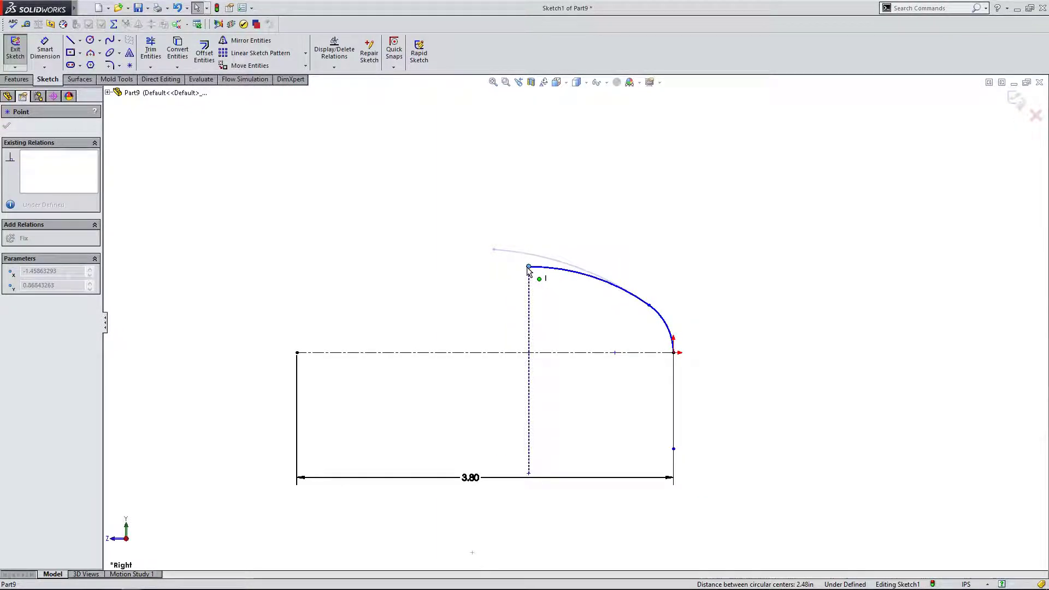
pyautogui.press('Escape')
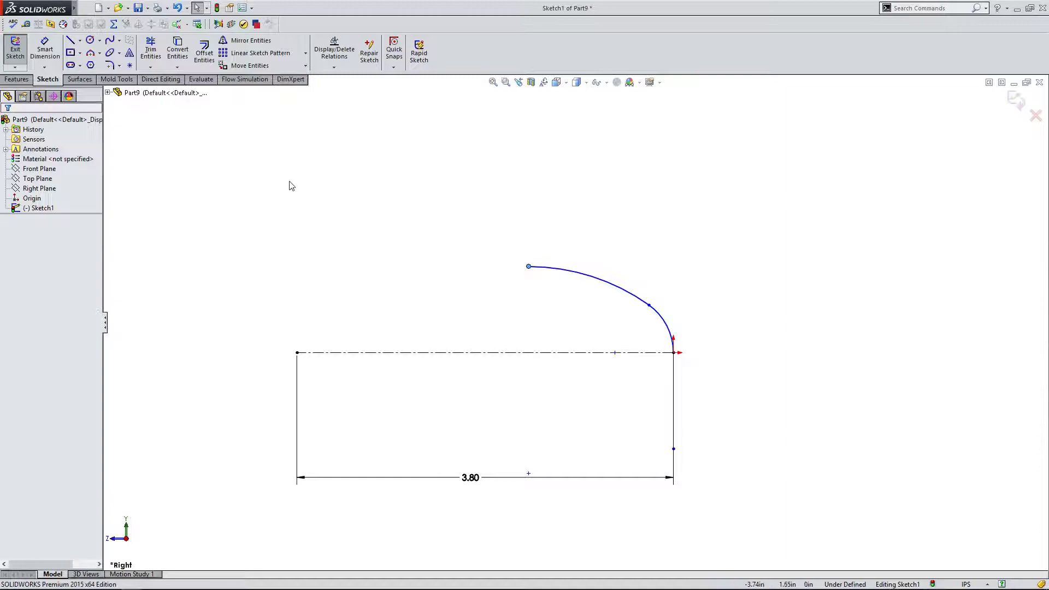
# Draw a horizontal construction line about 1.3 in long from the second arc's free end, away from the origin.
pyautogui.click(80, 40)
pyautogui.click(89, 52)
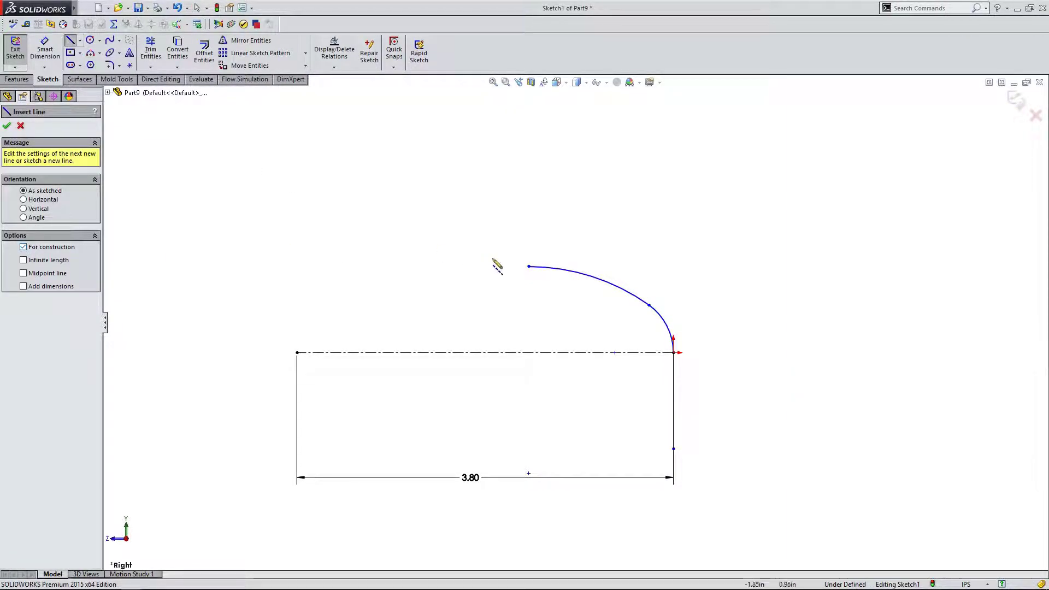
pyautogui.click(529, 266)
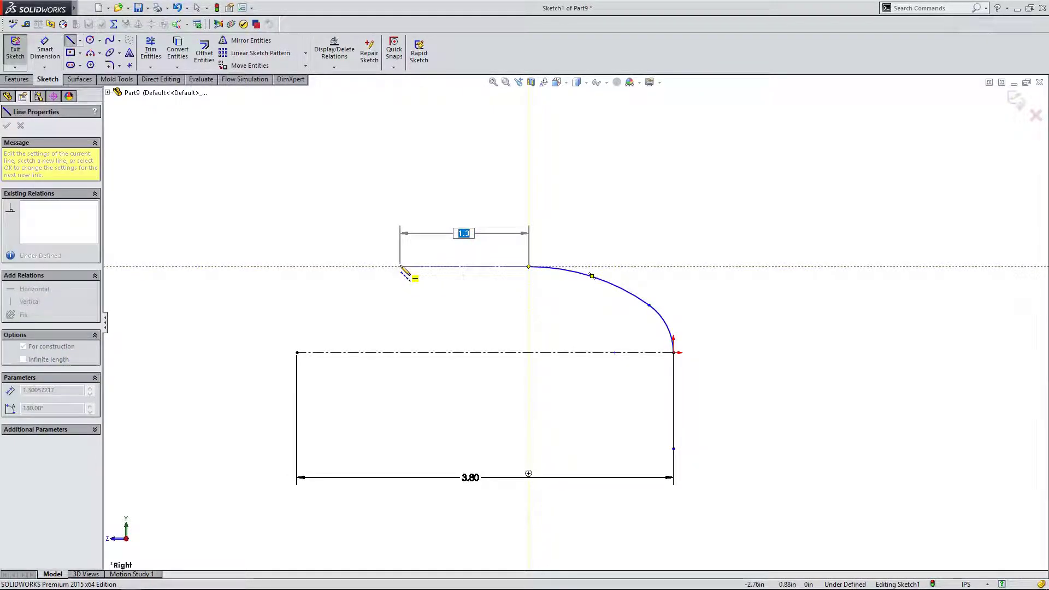
pyautogui.click(401, 266)
pyautogui.press('Escape')
# Make the second arc tangent to the horizontal construction line at its end.
pyautogui.keyDown('ctrl'); pyautogui.click(585, 288); pyautogui.keyUp('ctrl')
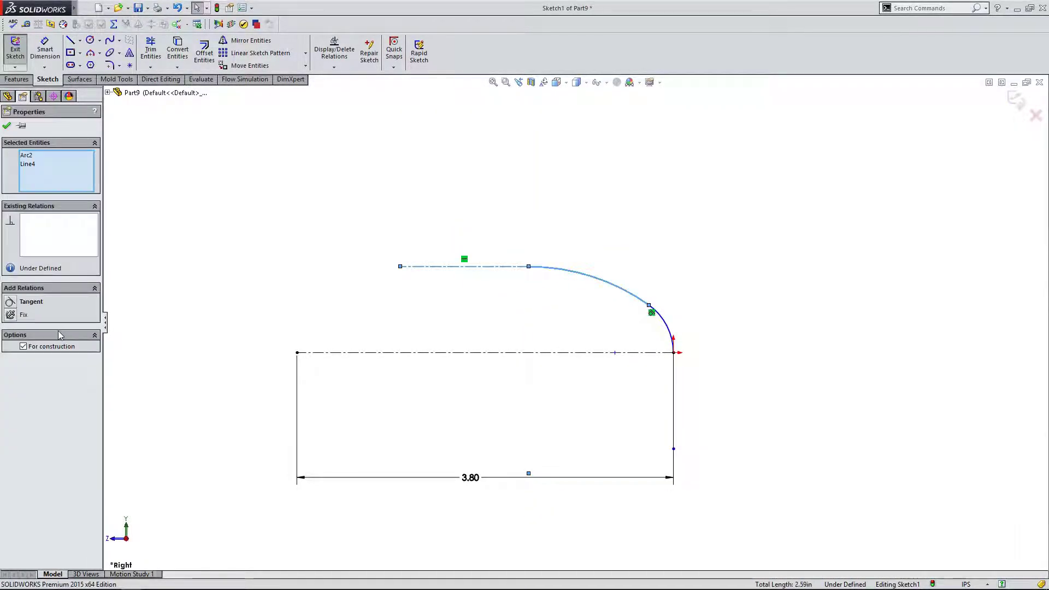
pyautogui.click(12, 302)
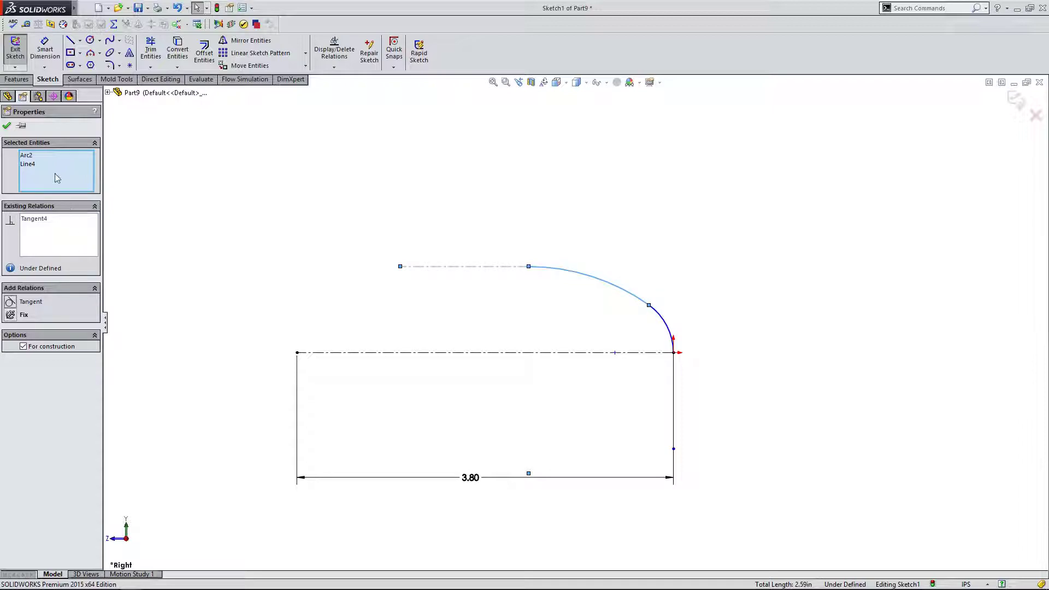
pyautogui.click(7, 126)
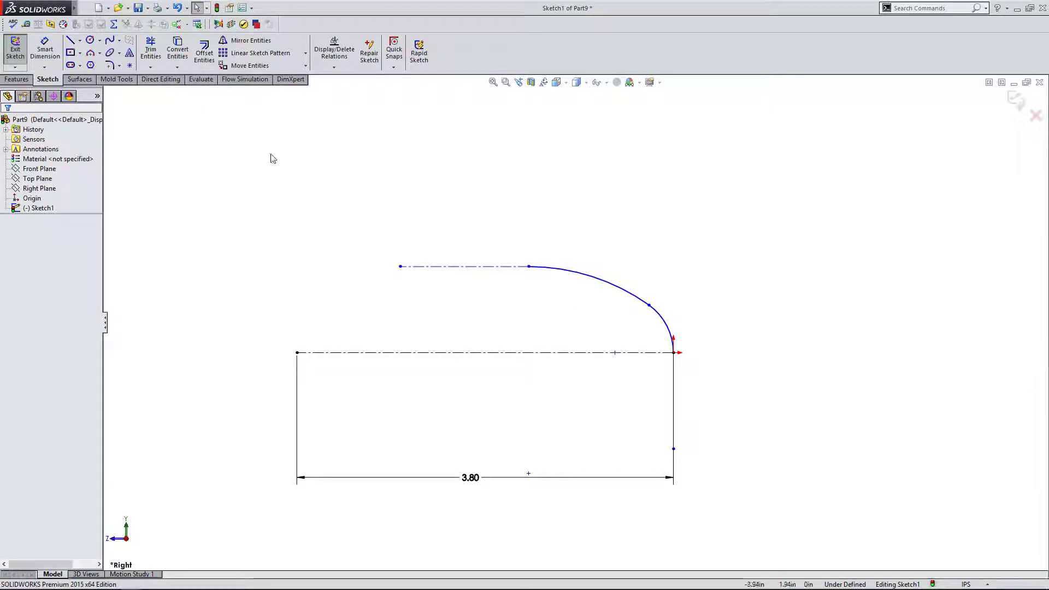
# Sketch a third three-point arc descending from the second arc's upper end below the construction line, and make the two arcs tangent.
pyautogui.click(91, 53)
pyautogui.click(529, 266)
pyautogui.click(400, 266)
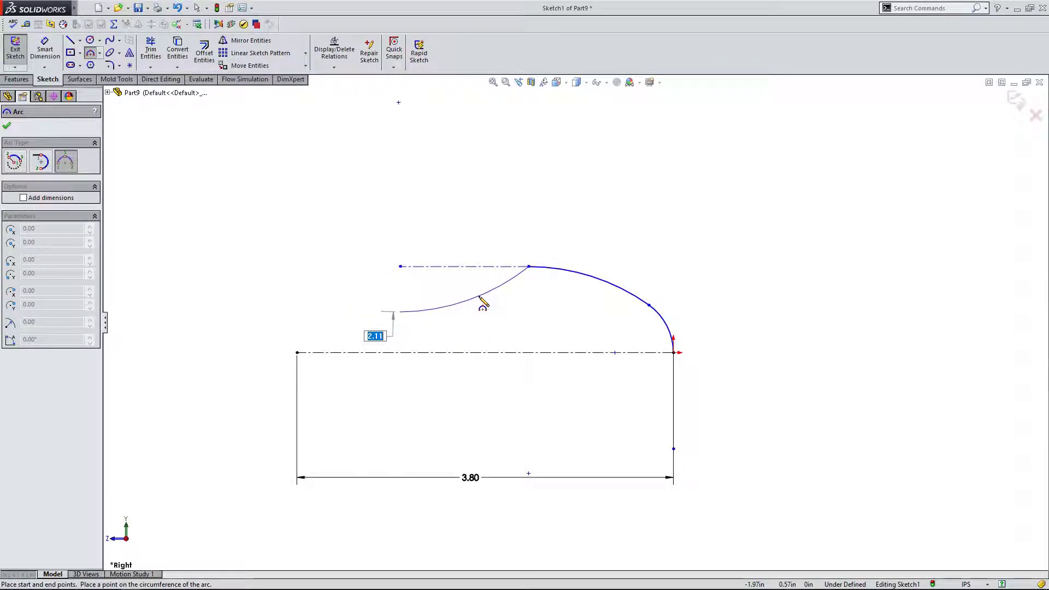
pyautogui.click(454, 288)
pyautogui.press('Escape')
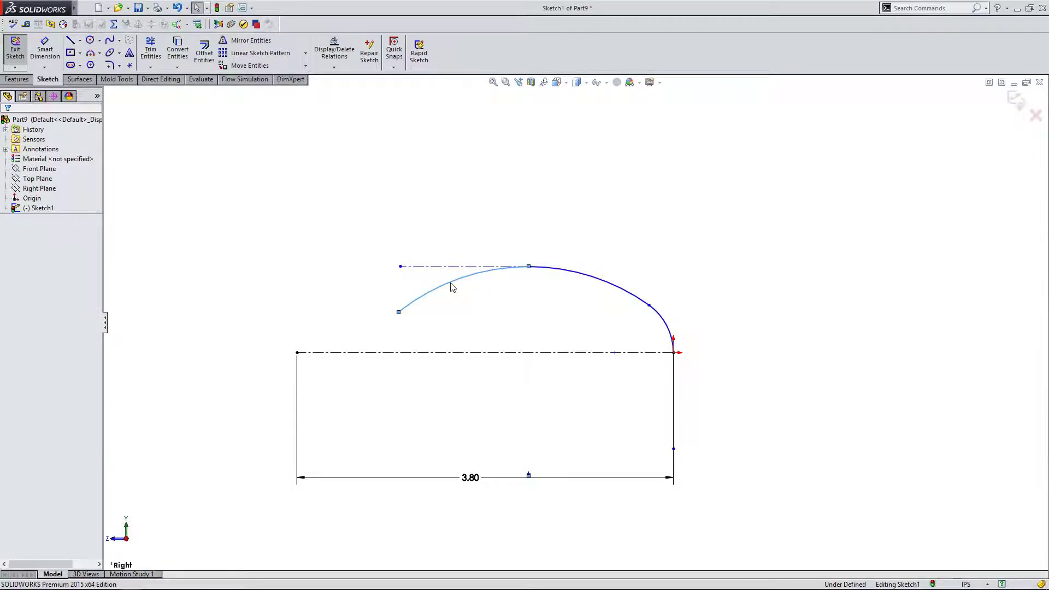
pyautogui.keyDown('ctrl'); pyautogui.click(547, 269); pyautogui.keyUp('ctrl')
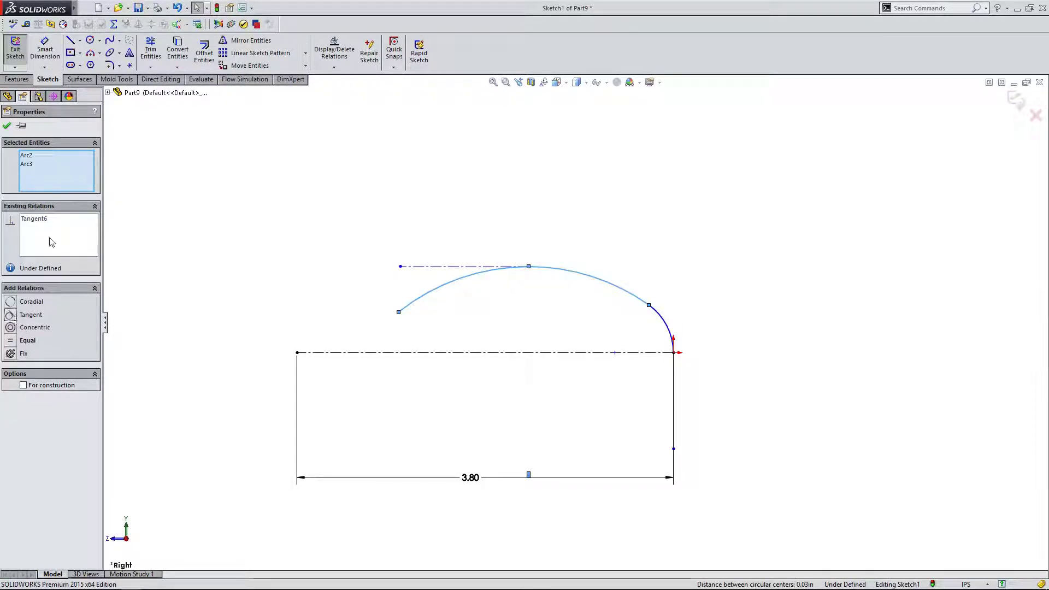
pyautogui.click(8, 127)
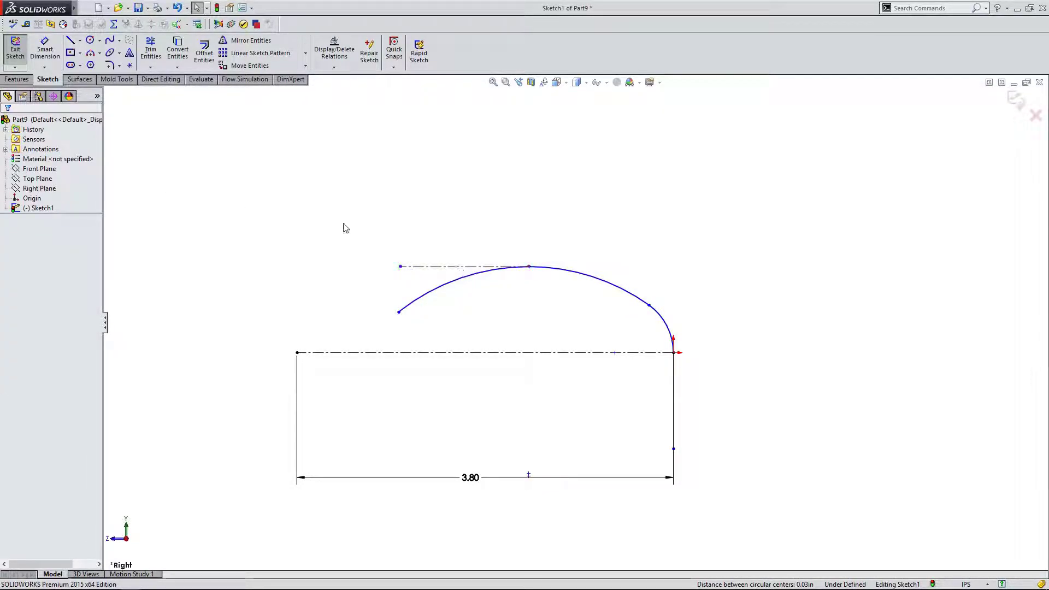
# Dimension the distance between the upper horizontal construction line and the centerline as 0.7 in.
pyautogui.click(48, 53)
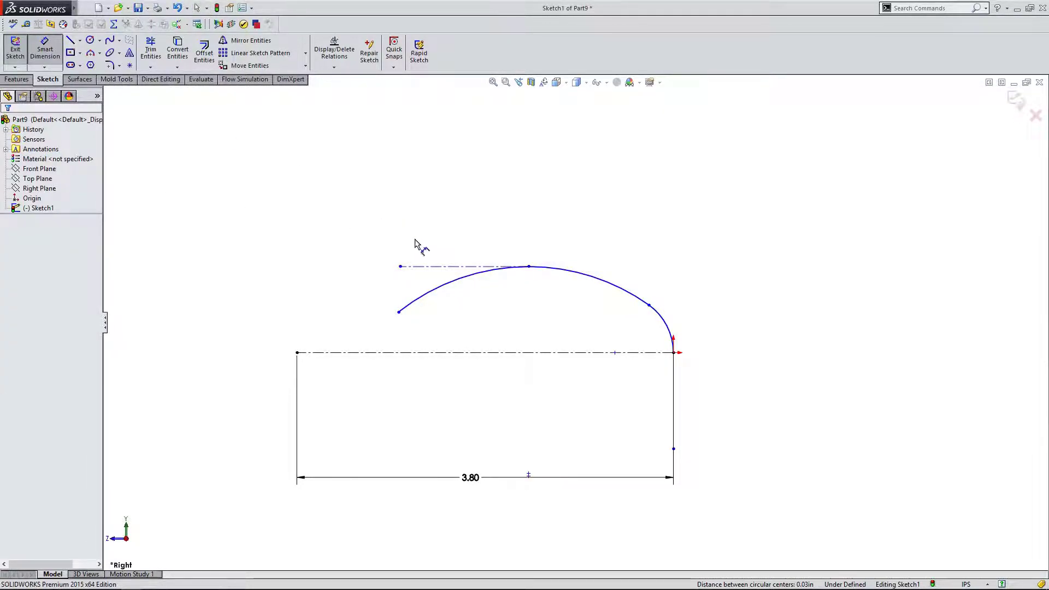
pyautogui.click(434, 267)
pyautogui.click(433, 353)
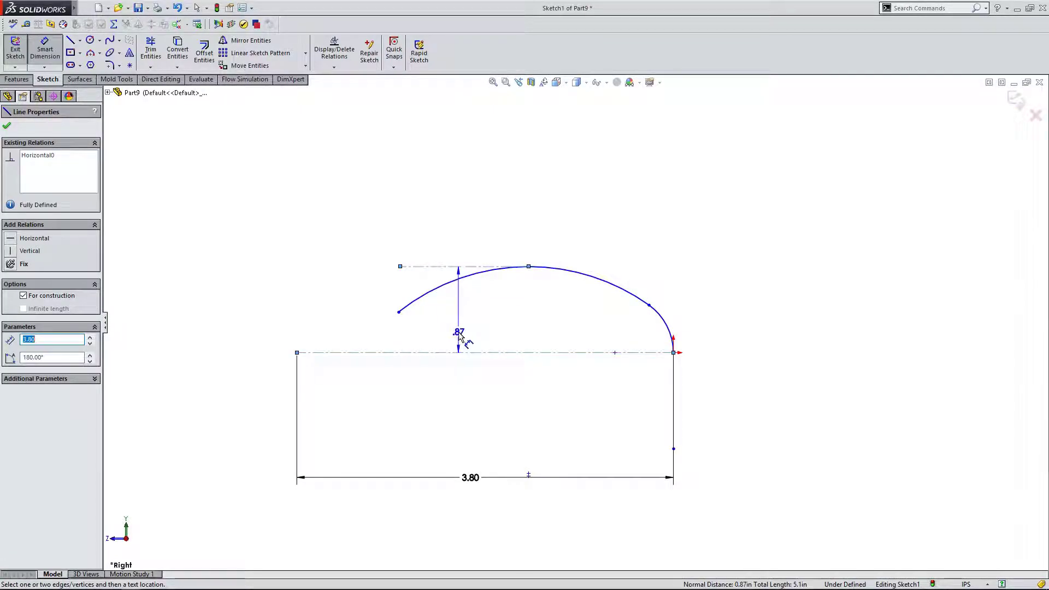
pyautogui.click(459, 335)
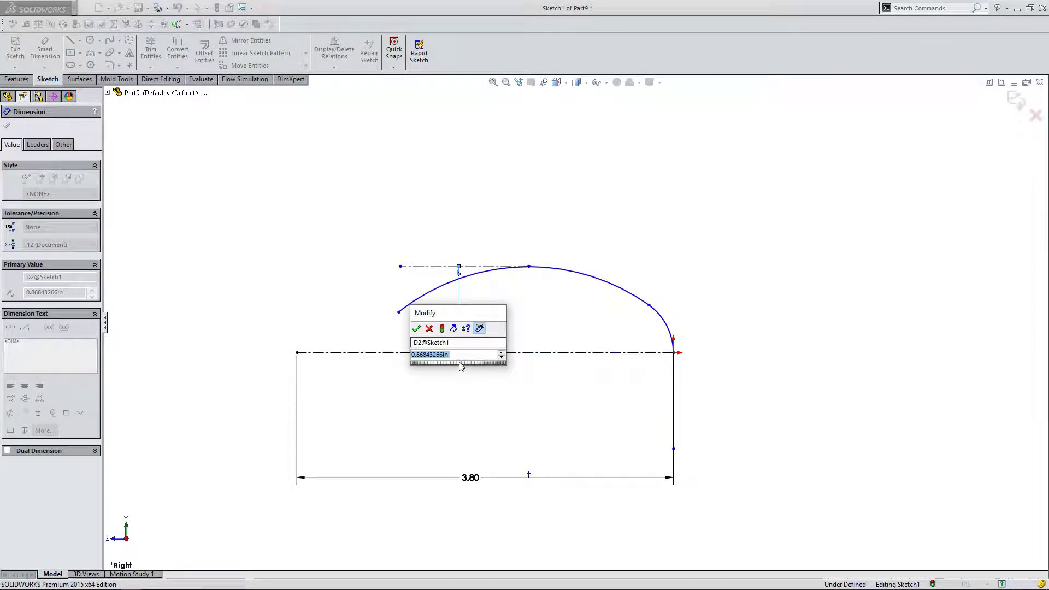
pyautogui.press('BackSpace')
pyautogui.write('.7')
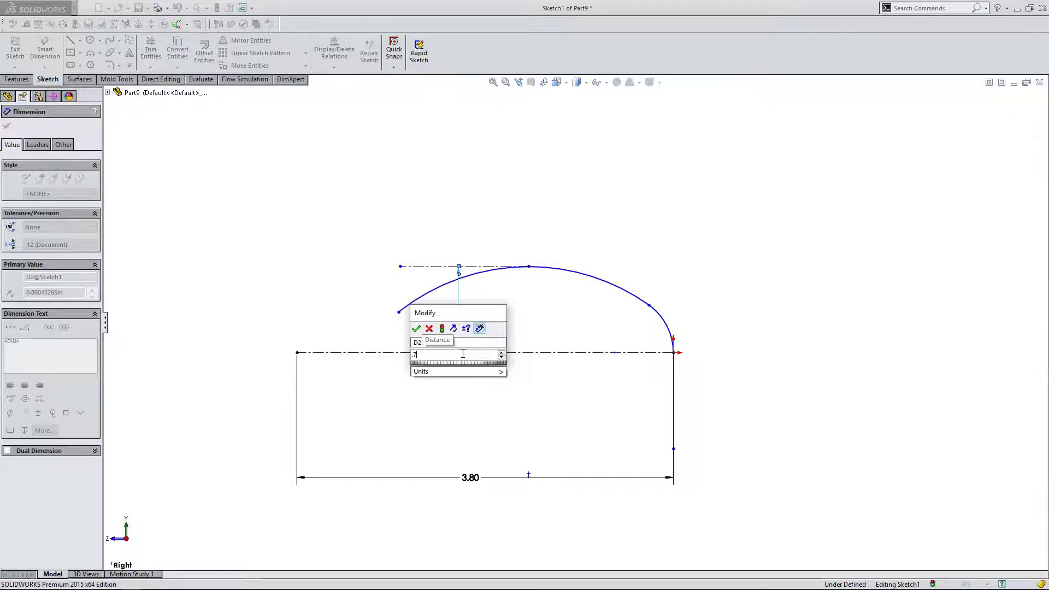
pyautogui.press('Return')
pyautogui.click(503, 338)
# Move the third arc's free end to about X -2.10 in, Y 0.36 in, and place the .70 dimension beyond the profile's origin end.
pyautogui.moveTo(430, 328); pyautogui.dragTo(464, 320)
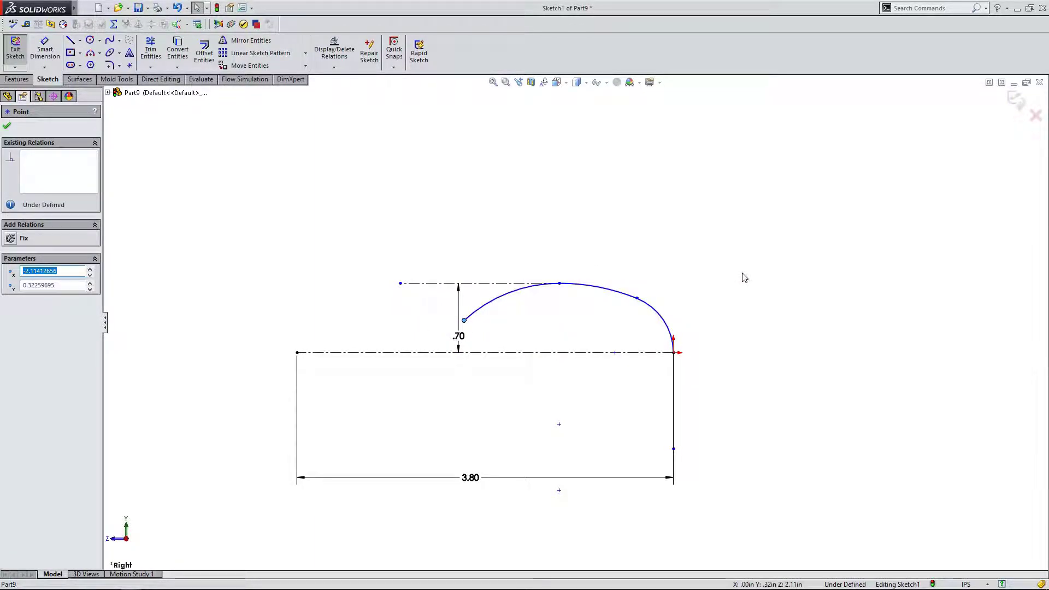
pyautogui.moveTo(468, 326); pyautogui.dragTo(452, 353)
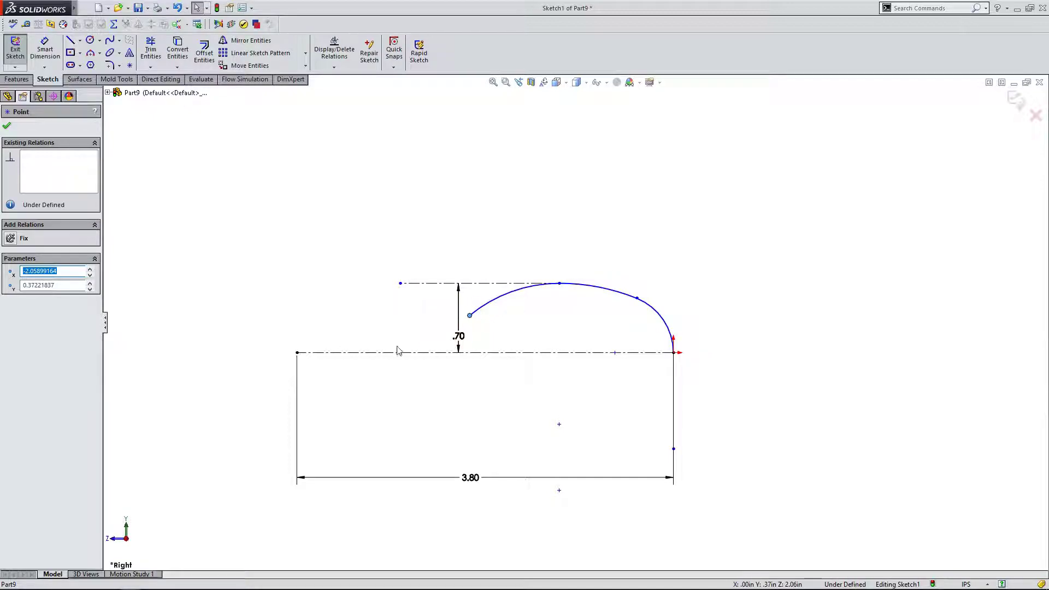
pyautogui.moveTo(458, 340); pyautogui.dragTo(732, 331)
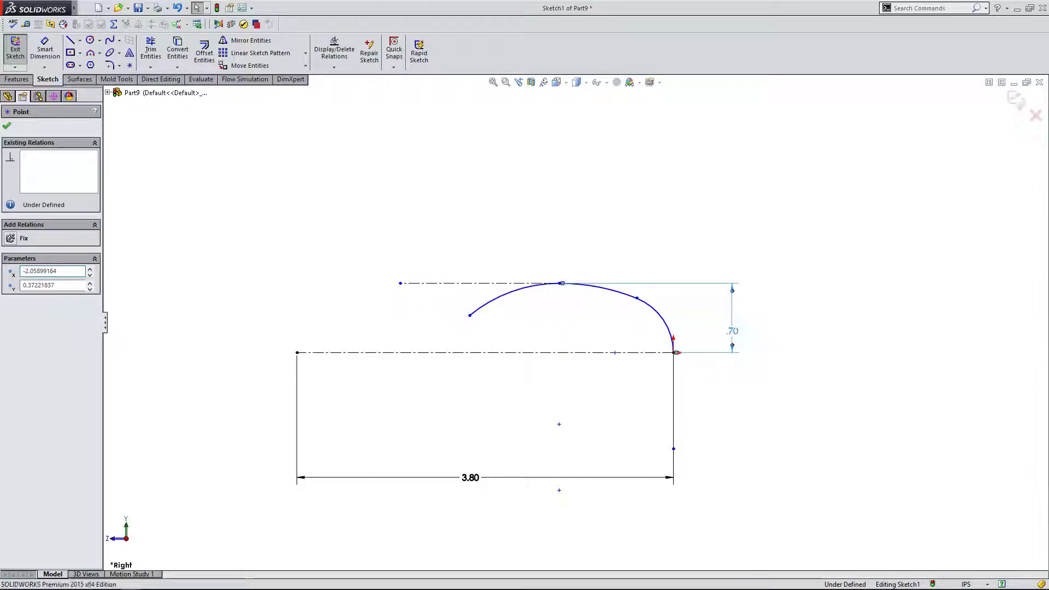
pyautogui.click(458, 327)
pyautogui.moveTo(470, 319); pyautogui.dragTo(466, 322)
# Sketch a downward-bulging three-point arc of about 0.76 in radius from the third arc's free end to about X -3.18 in, Y 0.36 in.
pyautogui.click(91, 53)
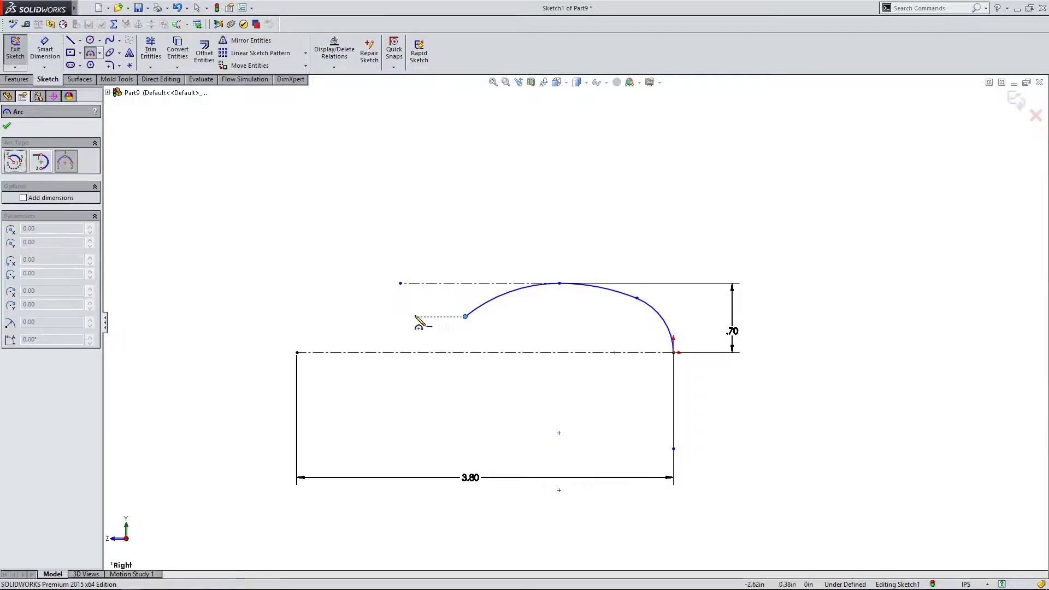
pyautogui.click(465, 317)
pyautogui.click(358, 315)
pyautogui.click(413, 338)
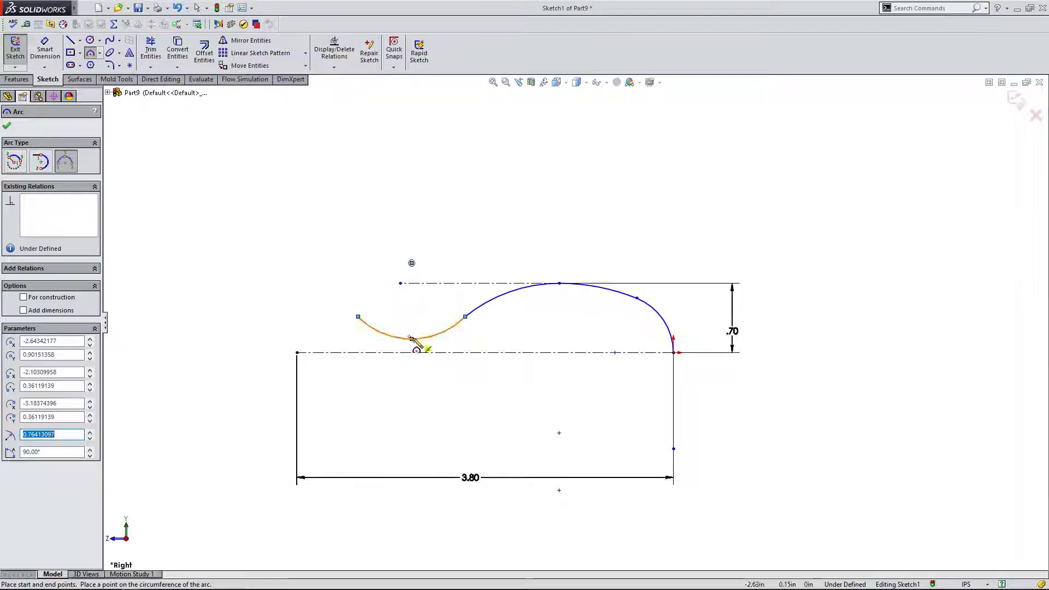
pyautogui.press('Escape')
# Make the fourth arc tangent to the third arc.
pyautogui.click(454, 327)
pyautogui.keyDown('ctrl'); pyautogui.click(475, 315); pyautogui.keyUp('ctrl')
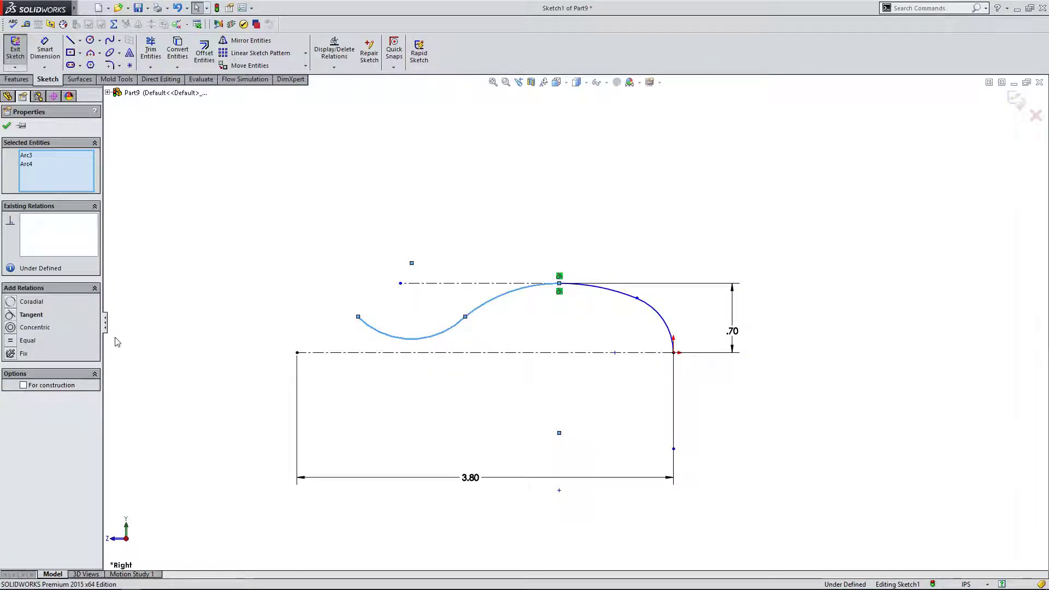
# Make the two selected arcs tangent and shorten the valley arc by moving its free end inward, level with its other end.
pyautogui.click(14, 315)
pyautogui.press('Escape')
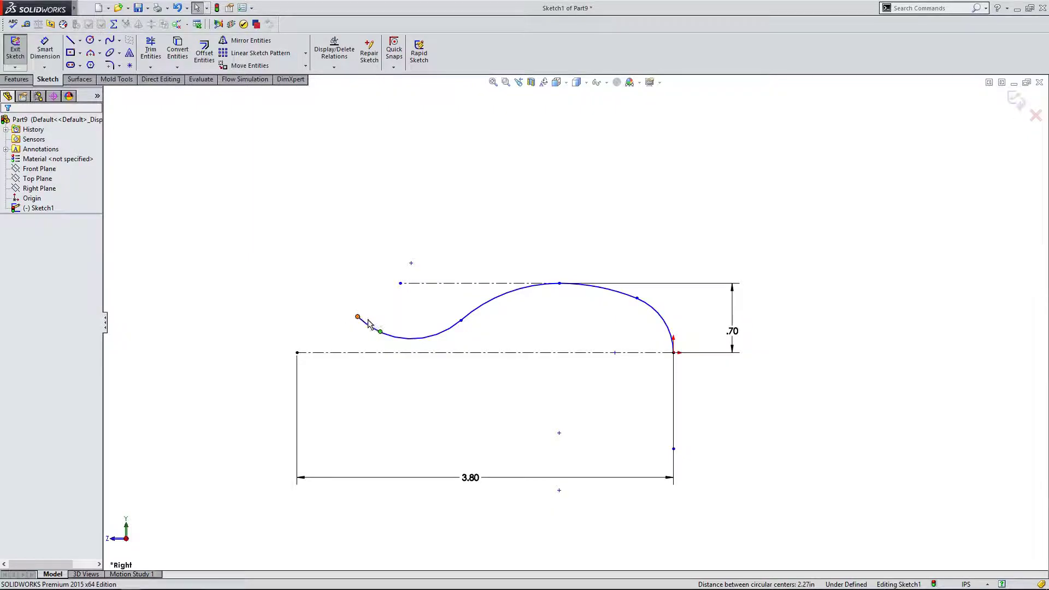
pyautogui.moveTo(358, 318); pyautogui.dragTo(390, 327)
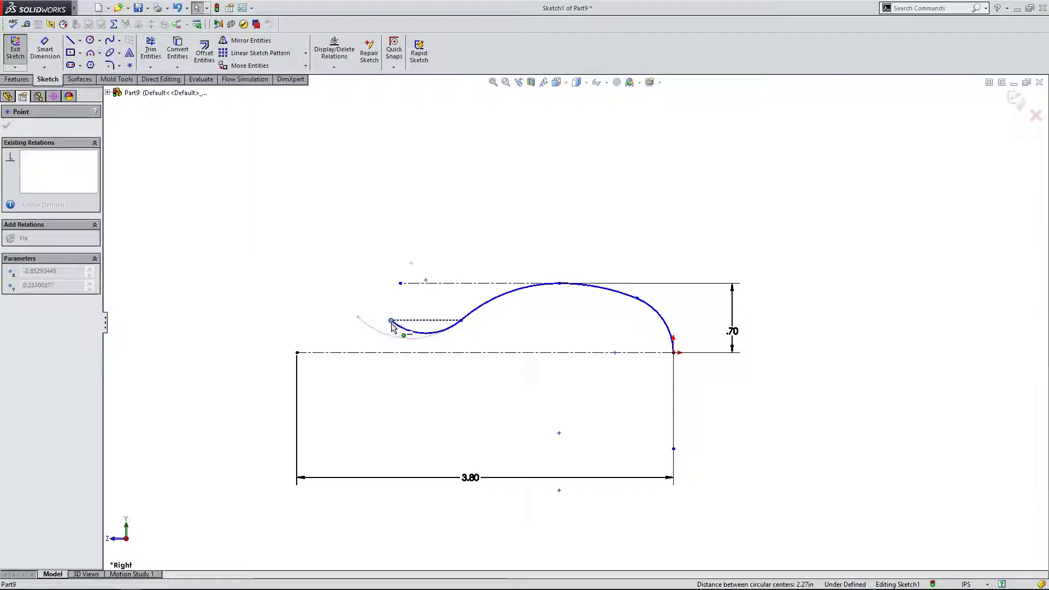
pyautogui.click(369, 328)
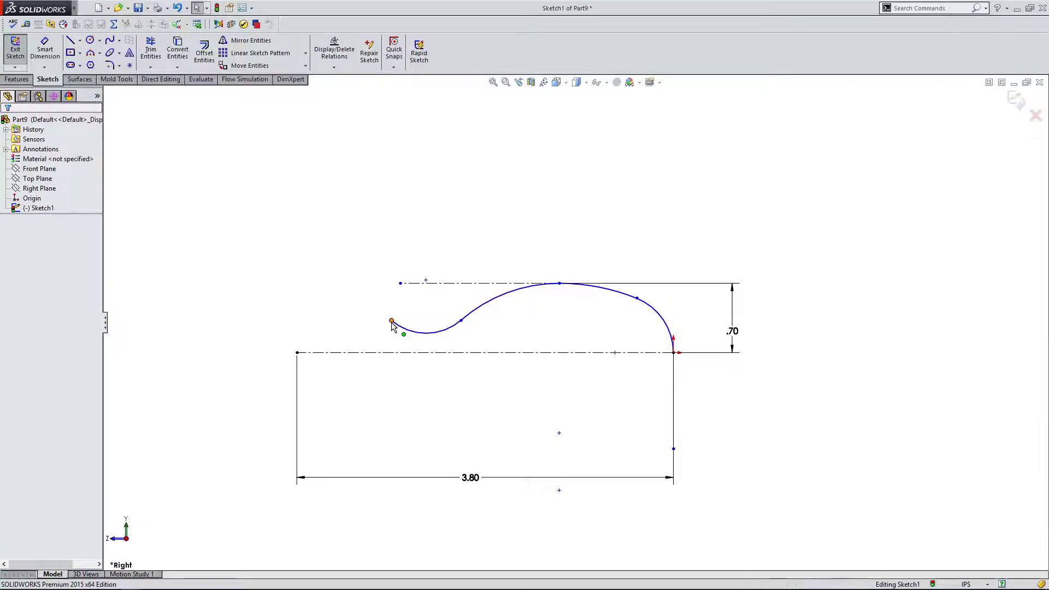
# Fine-tune the valley arc by slightly moving its free end and its junction with the crest arc.
pyautogui.click(391, 321)
pyautogui.keyDown('ctrl'); pyautogui.click(461, 320); pyautogui.keyUp('ctrl')
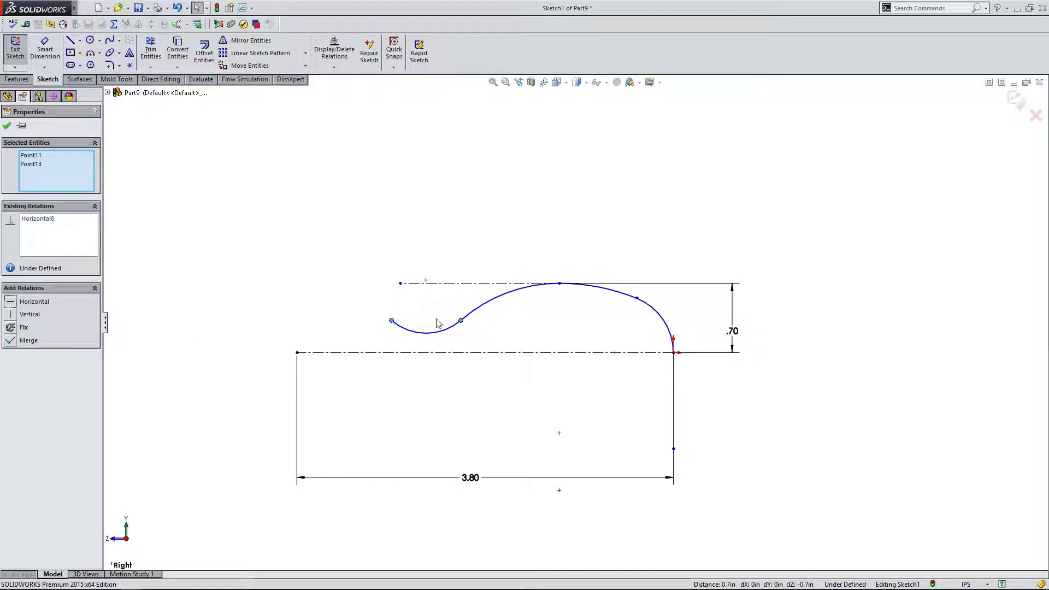
pyautogui.click(380, 319)
pyautogui.moveTo(391, 321)
pyautogui.mouseDown()
pyautogui.moveTo(392, 341)
pyautogui.moveTo(396, 323)
pyautogui.mouseUp()
pyautogui.press('Escape')
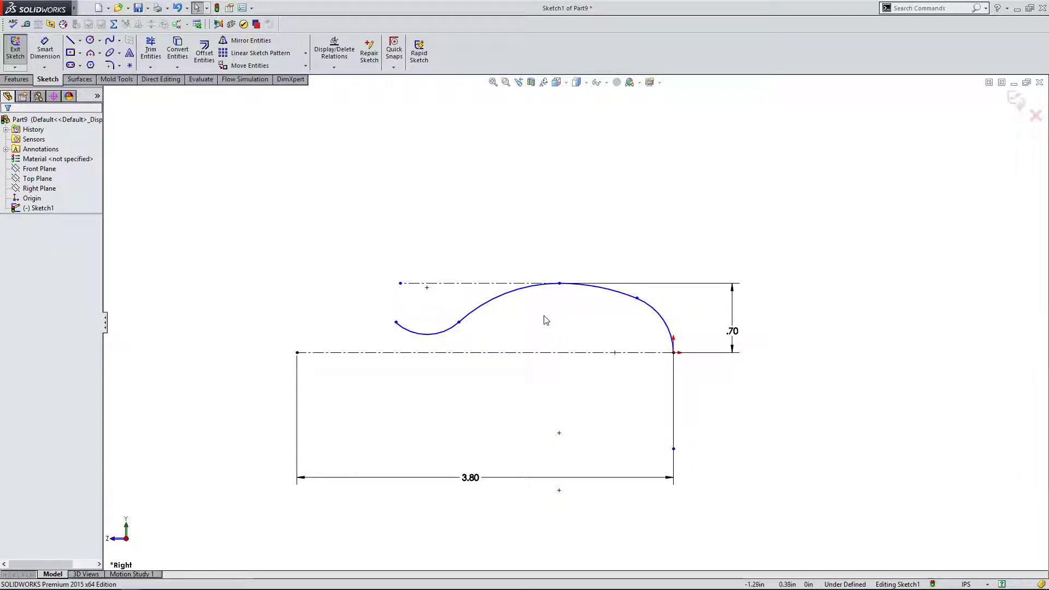
pyautogui.moveTo(459, 323)
pyautogui.mouseDown()
pyautogui.moveTo(487, 314)
pyautogui.moveTo(459, 326)
pyautogui.mouseUp()
pyautogui.click(506, 333)
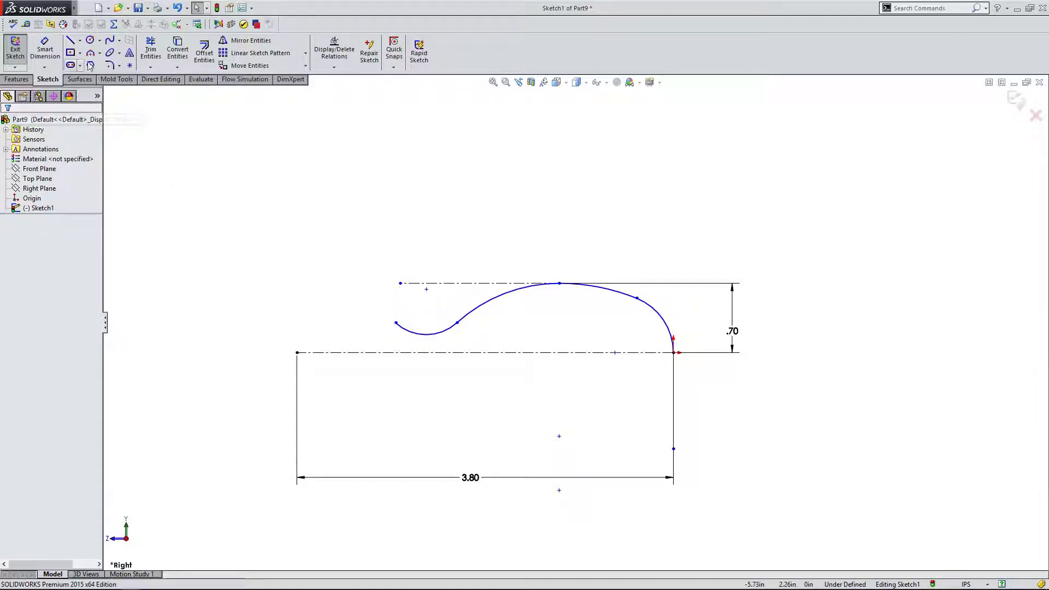
# Sketch a three-point arc outward from the valley arc's free end and make it tangent to the valley arc.
pyautogui.click(94, 54)
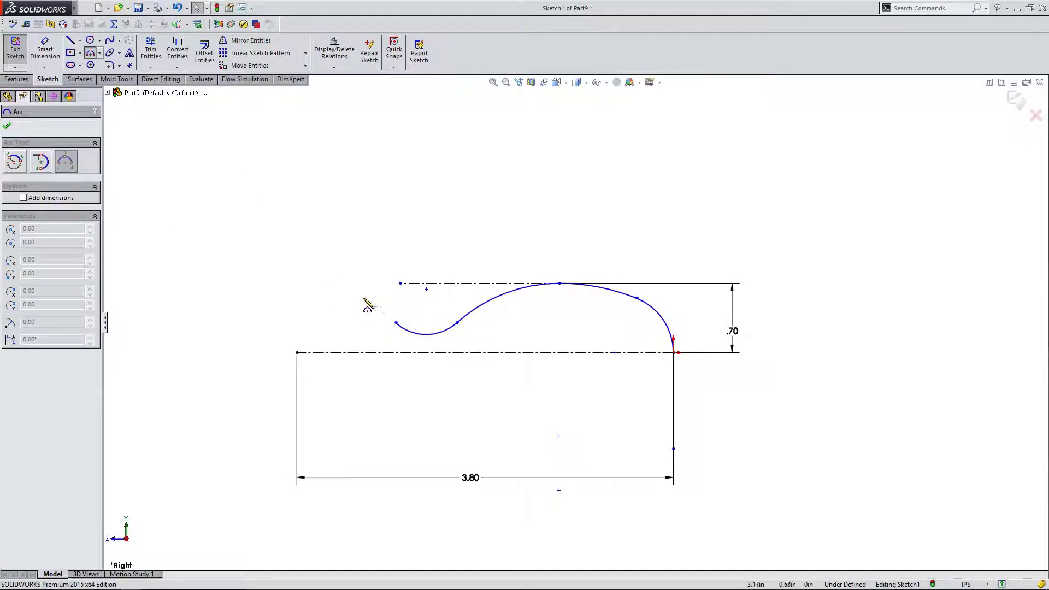
pyautogui.click(396, 323)
pyautogui.click(342, 307)
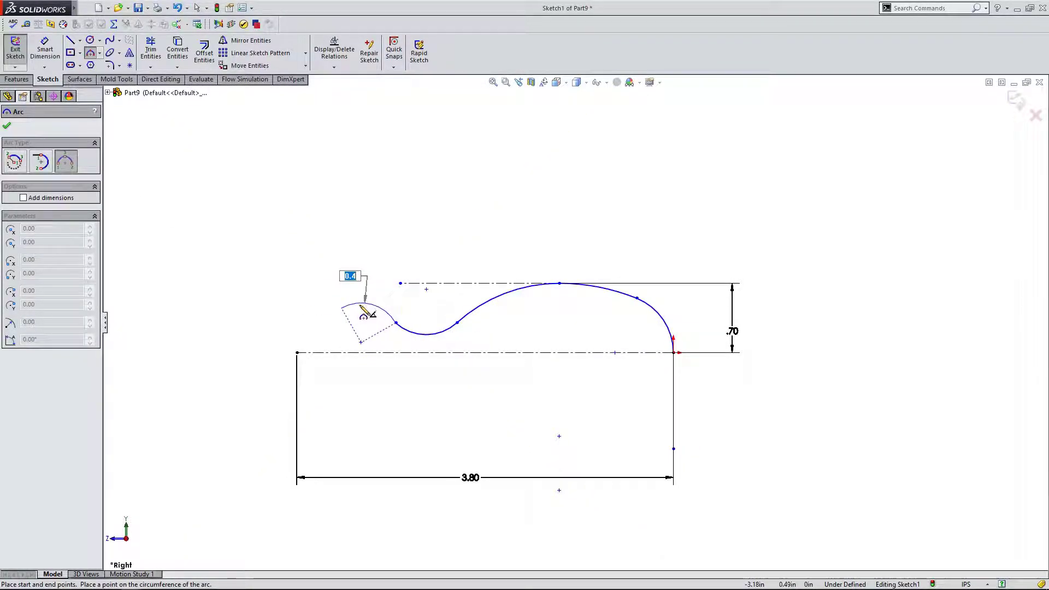
pyautogui.click(374, 317)
pyautogui.press('Escape')
pyautogui.keyDown('ctrl'); pyautogui.click(398, 331); pyautogui.keyUp('ctrl')
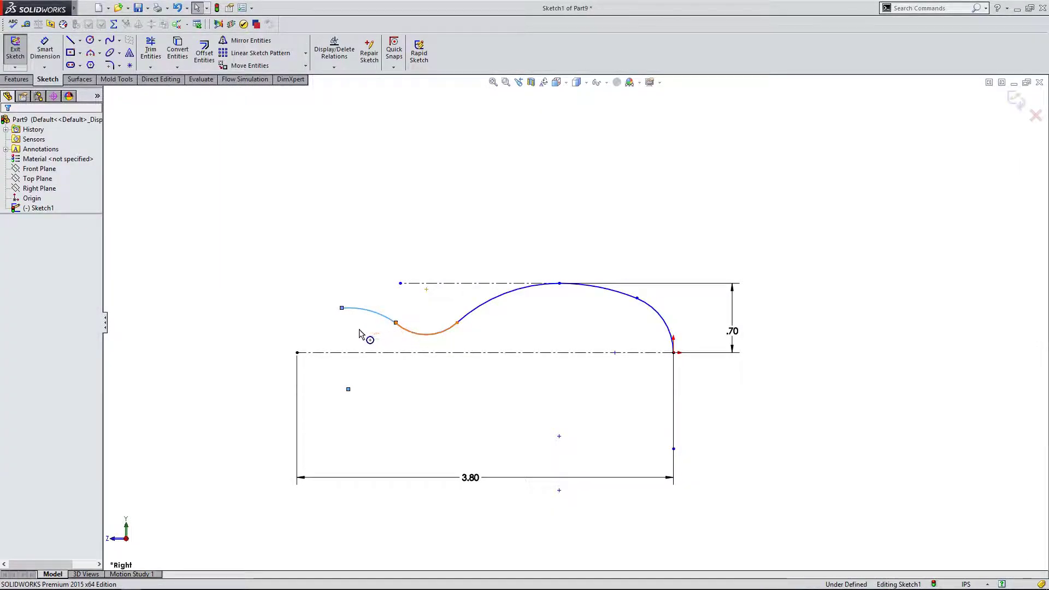
pyautogui.click(22, 315)
pyautogui.click(201, 288)
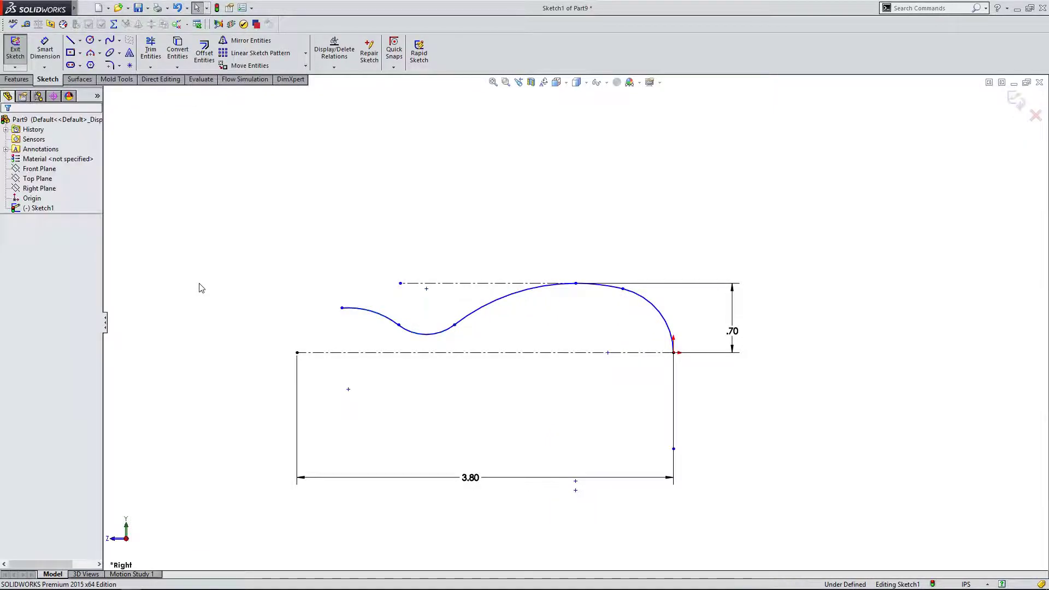
# Move the new arc's free end inward and draw a vertical line about 0.42 in long from it to the horizontal centerline.
pyautogui.click(342, 309)
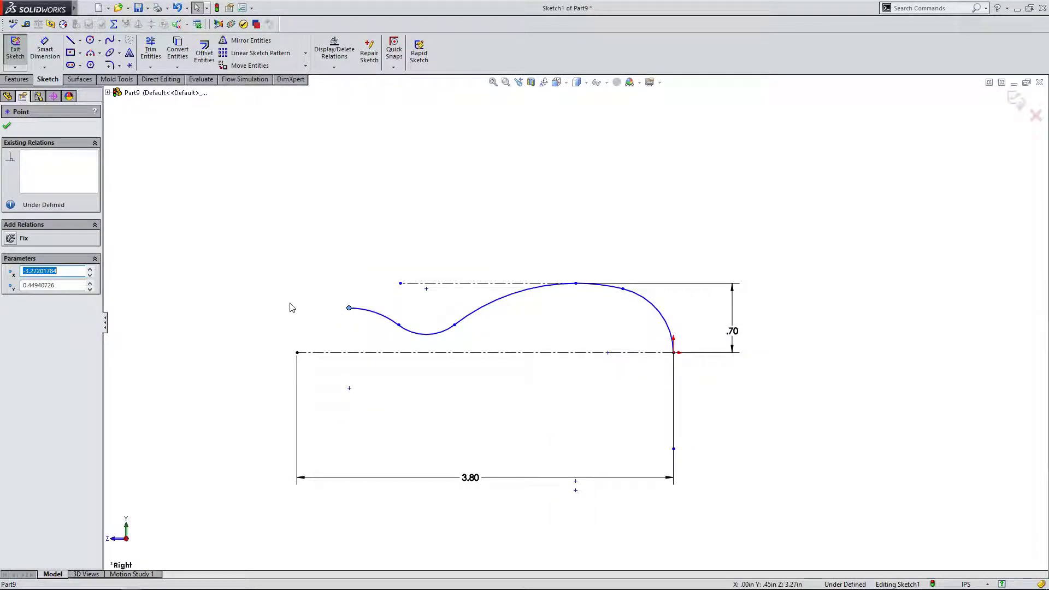
pyautogui.moveTo(349, 308); pyautogui.dragTo(373, 310)
pyautogui.press('Escape')
pyautogui.press('l')
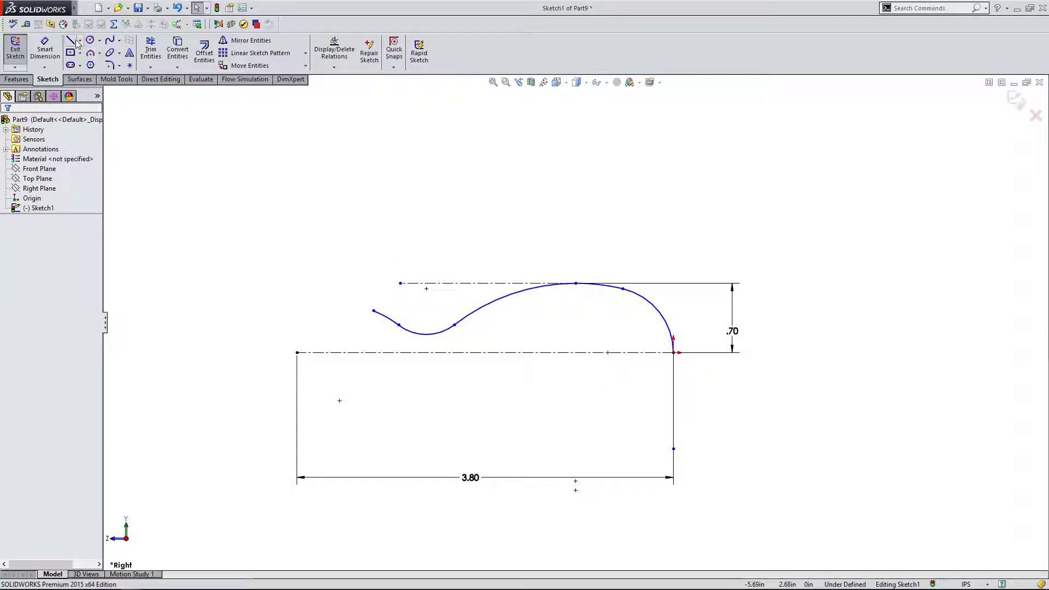
pyautogui.click(373, 311)
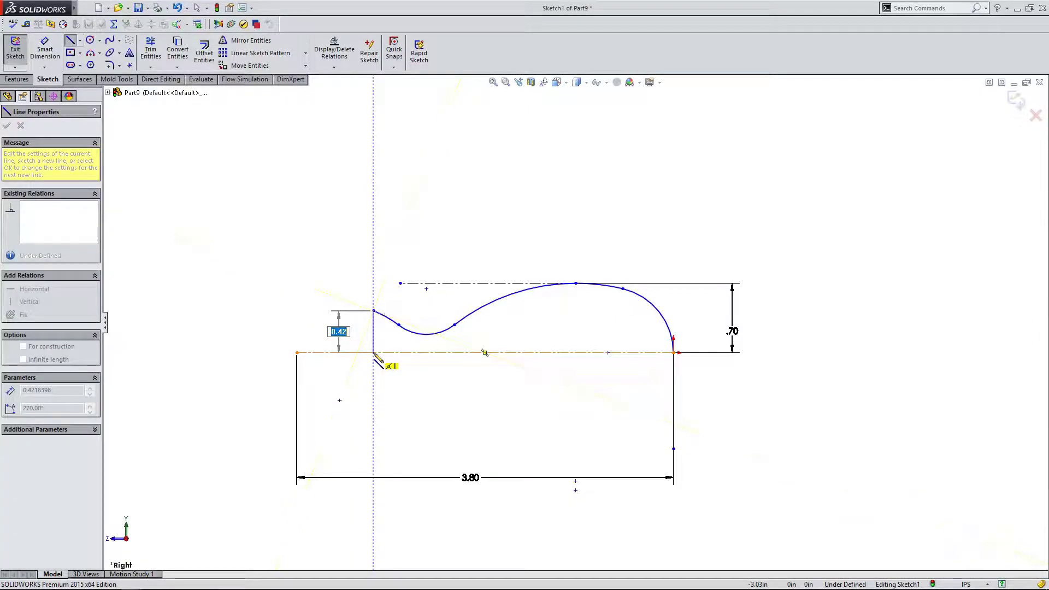
pyautogui.click(373, 352)
pyautogui.press('Escape')
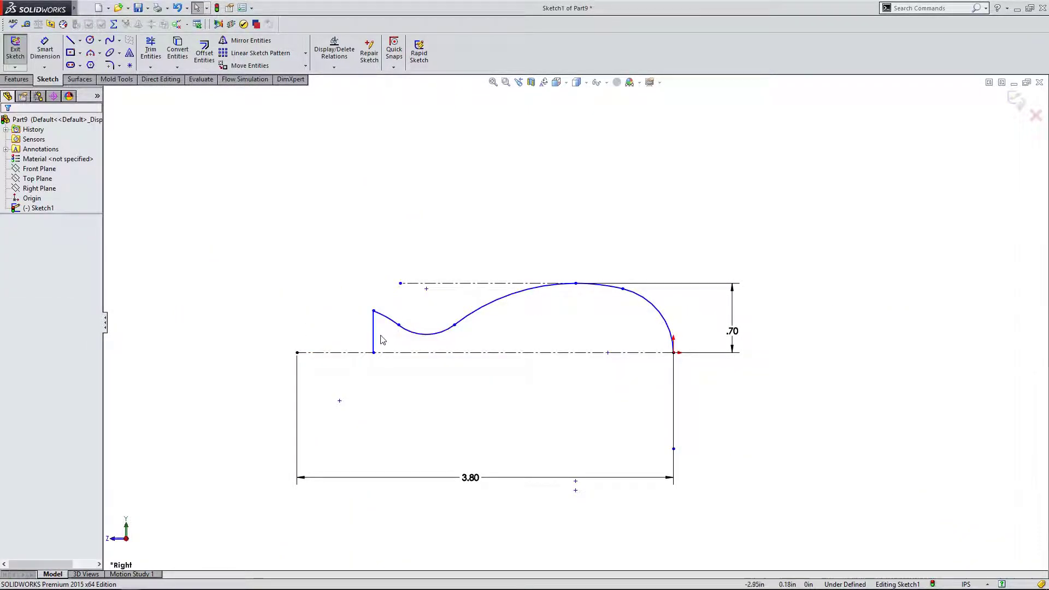
# Merge the vertical line's lower end with the base centerline's far end and raise its upper end to about 0.55 in.
pyautogui.moveTo(374, 340); pyautogui.dragTo(319, 341)
pyautogui.click(317, 352)
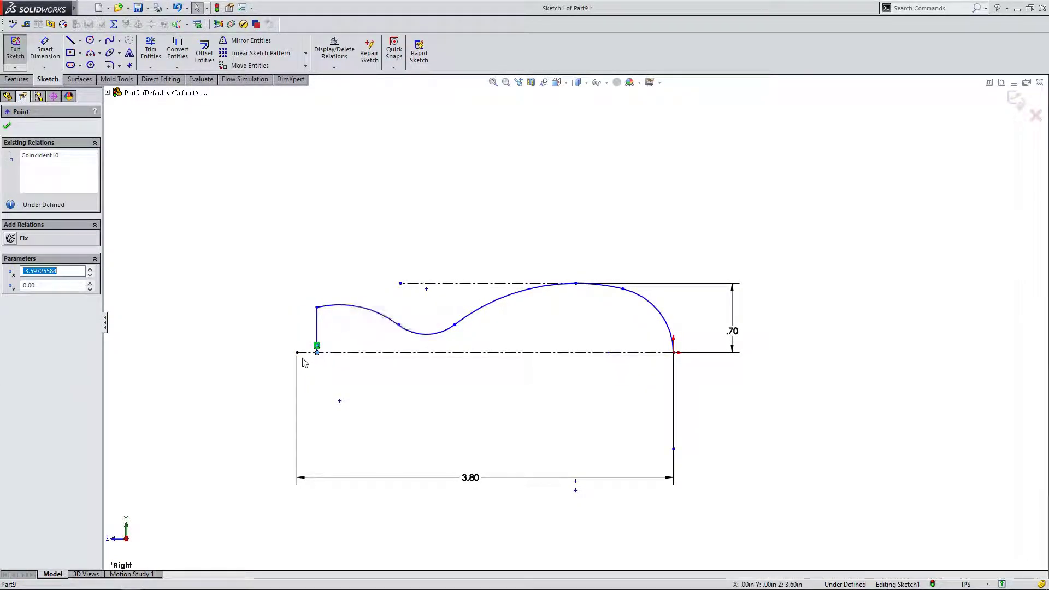
pyautogui.keyDown('ctrl'); pyautogui.click(296, 352); pyautogui.keyUp('ctrl')
pyautogui.click(28, 340)
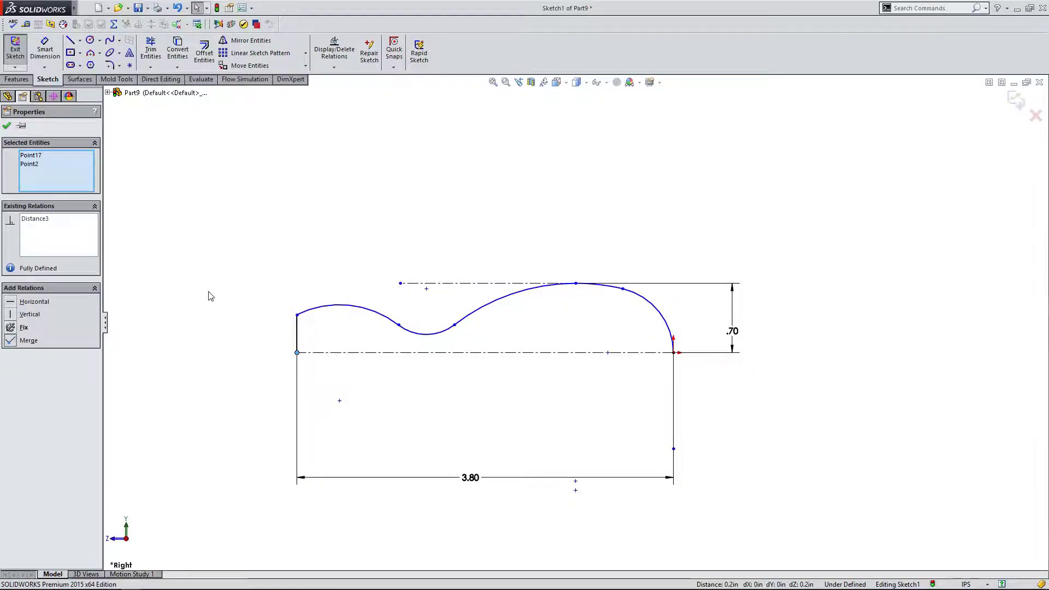
pyautogui.click(298, 315)
pyautogui.moveTo(297, 316)
pyautogui.mouseDown()
pyautogui.moveTo(304, 282)
pyautogui.moveTo(301, 308)
pyautogui.moveTo(296, 297)
pyautogui.mouseUp()
pyautogui.click(81, 42)
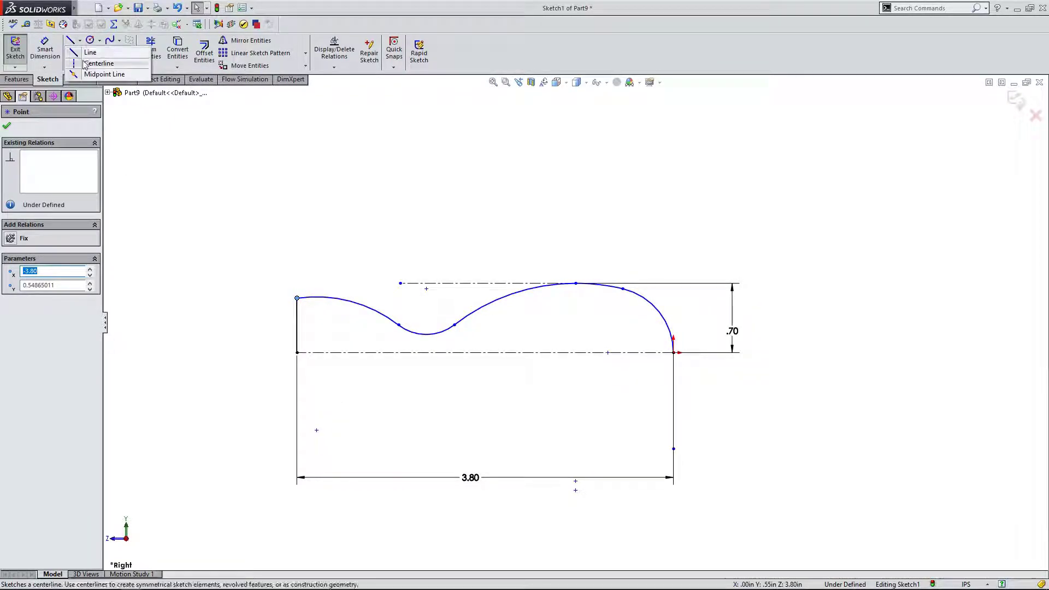
pyautogui.click(94, 62)
pyautogui.press('Escape')
# Draw a horizontal construction line about 0.62 in long outward from the upper end of the vertical end line.
pyautogui.click(80, 41)
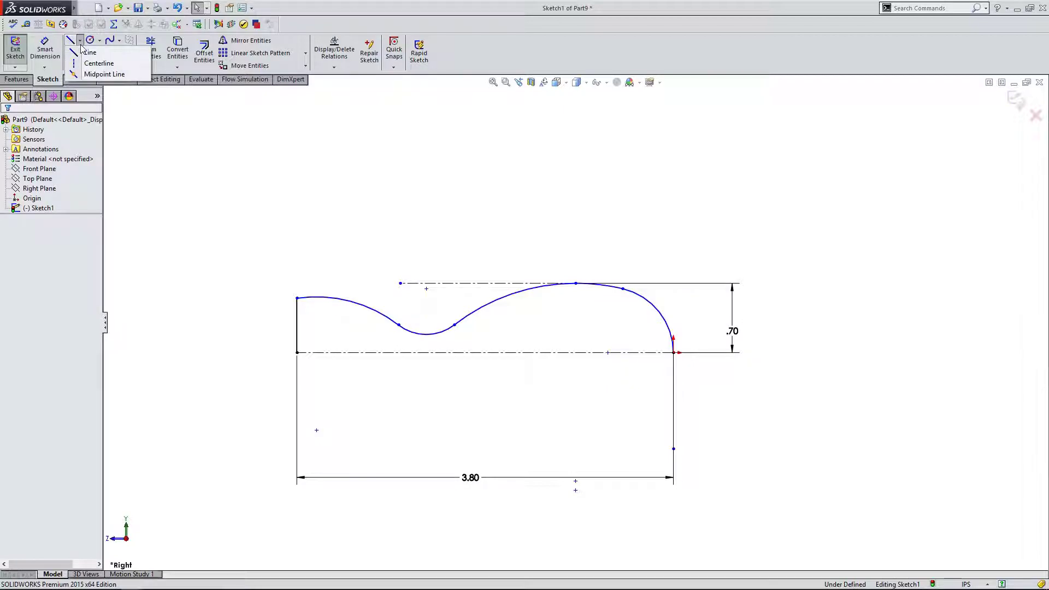
pyautogui.click(94, 50)
pyautogui.click(24, 247)
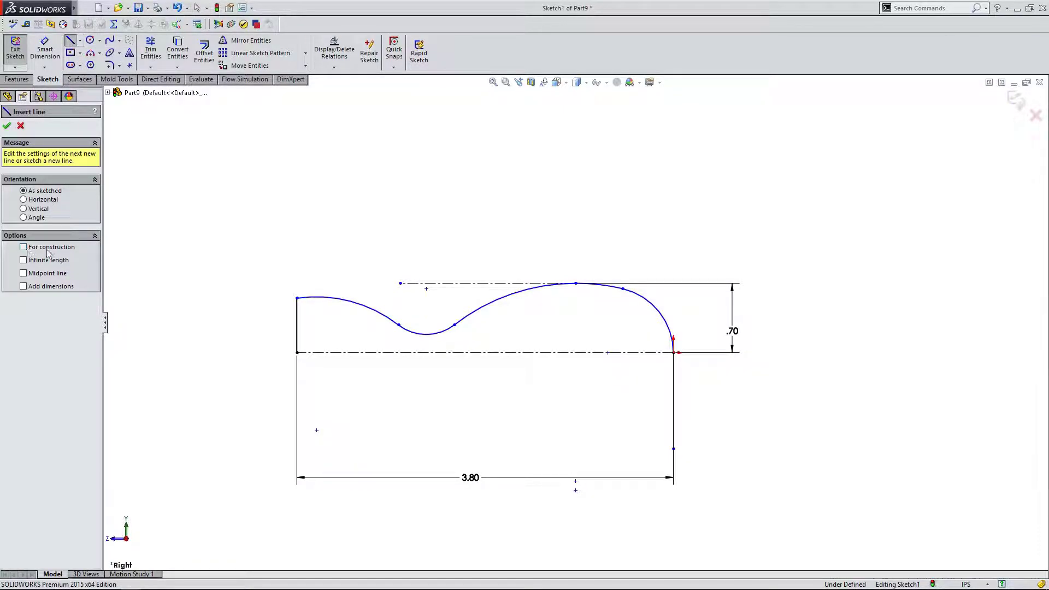
pyautogui.click(297, 298)
pyautogui.click(236, 298)
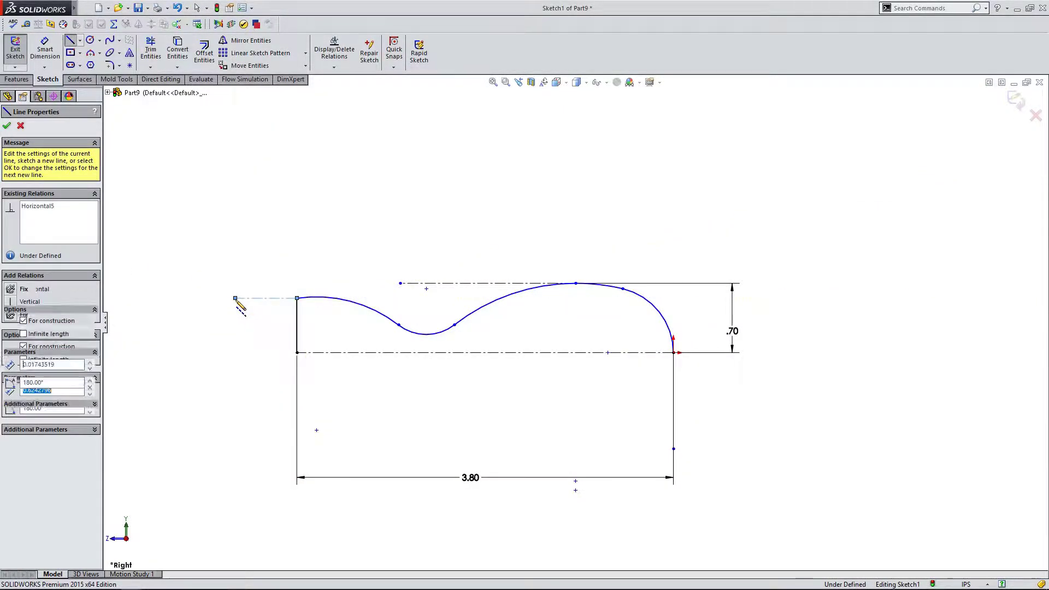
pyautogui.press('Escape')
# Make the end arc tangent to the short horizontal construction line.
pyautogui.click(276, 298)
pyautogui.keyDown('ctrl'); pyautogui.click(317, 299); pyautogui.keyUp('ctrl')
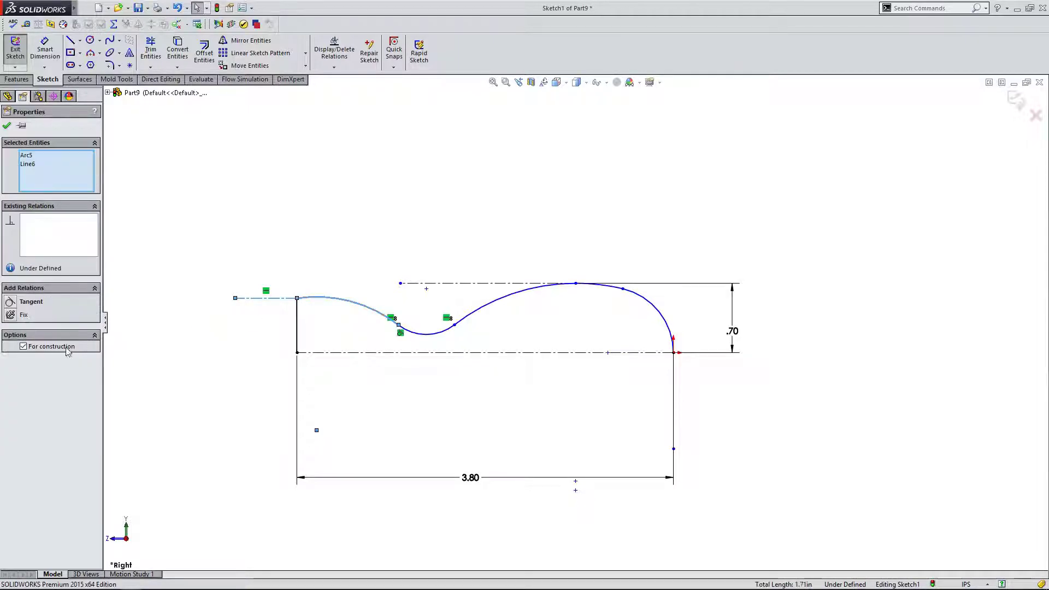
pyautogui.click(17, 302)
pyautogui.click(295, 291)
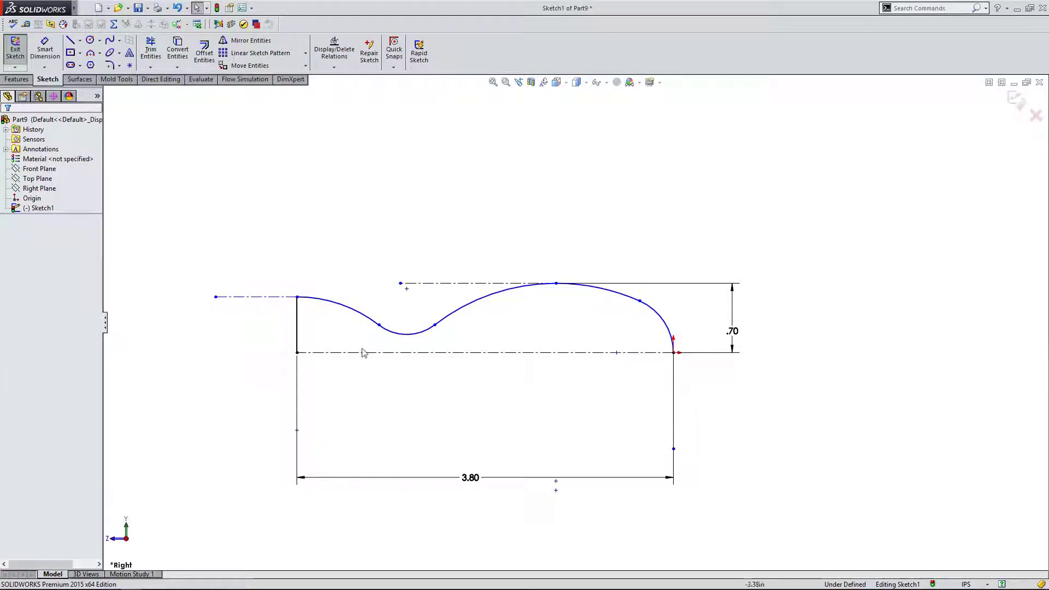
# Close the profile with a 3.80 in solid line along the base centerline, from the origin to the vertical line's lower end.
pyautogui.scroll(1, 506, 338)
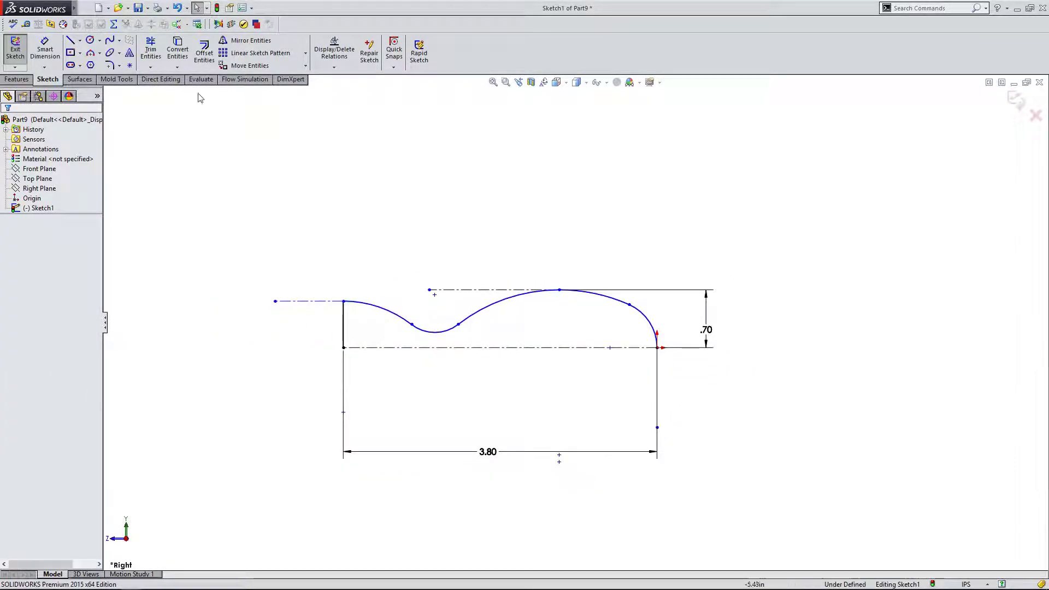
pyautogui.click(71, 43)
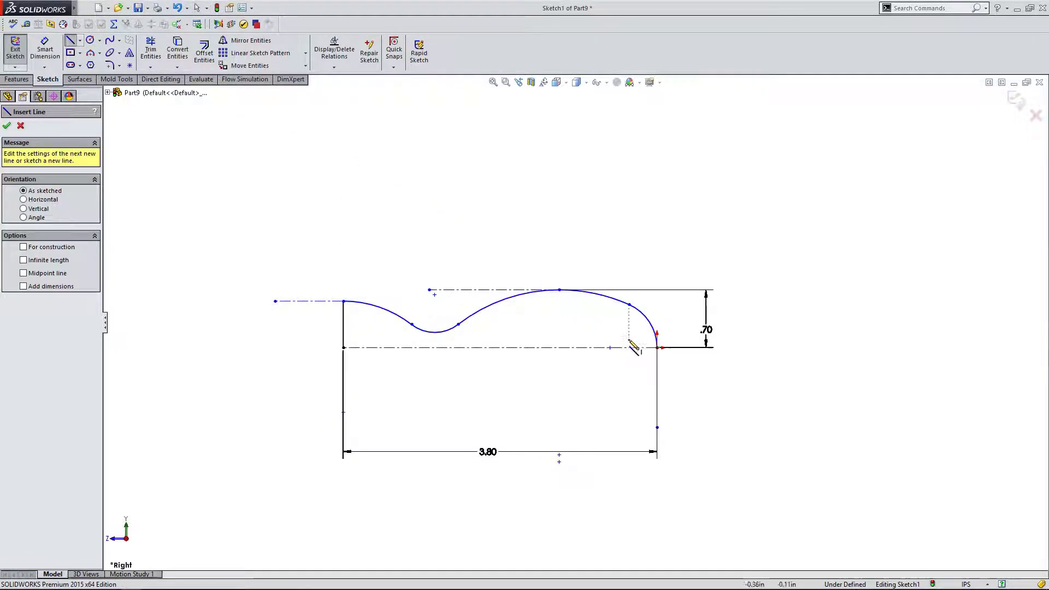
pyautogui.click(657, 348)
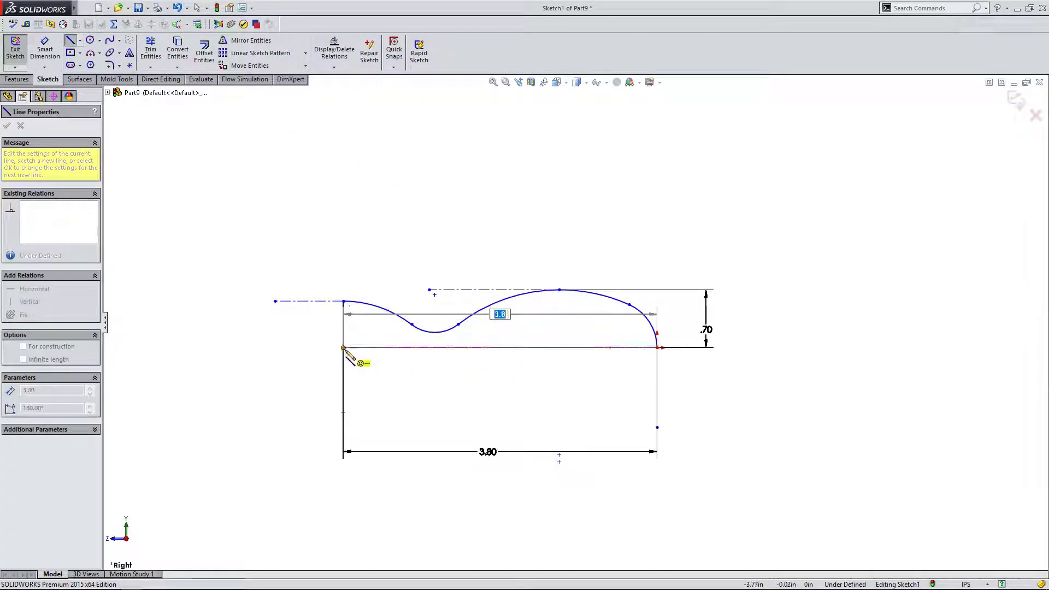
pyautogui.click(344, 348)
pyautogui.press('Escape')
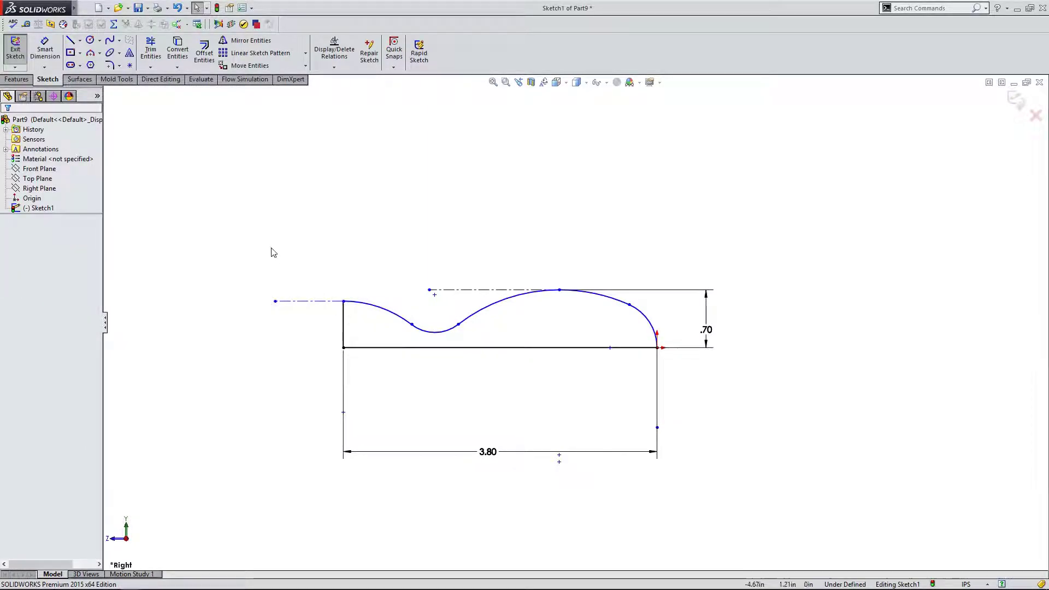
# Reshape the valley arc into a wider, shallower curve by moving its junction points with the neighbouring arcs.
pyautogui.click(433, 330)
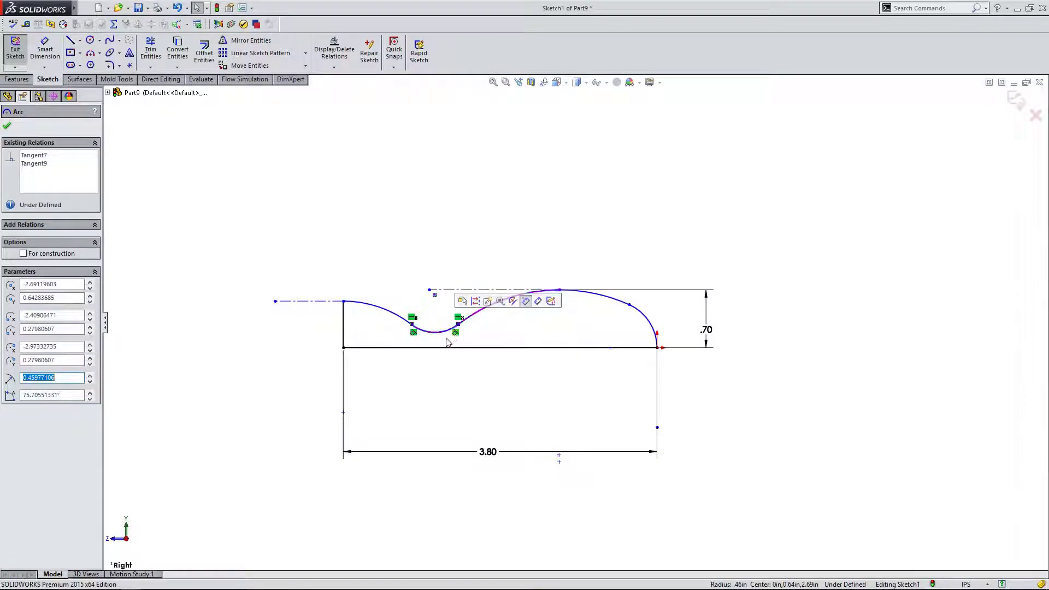
pyautogui.click(466, 332)
pyautogui.moveTo(459, 325); pyautogui.dragTo(386, 312)
pyautogui.click(200, 194)
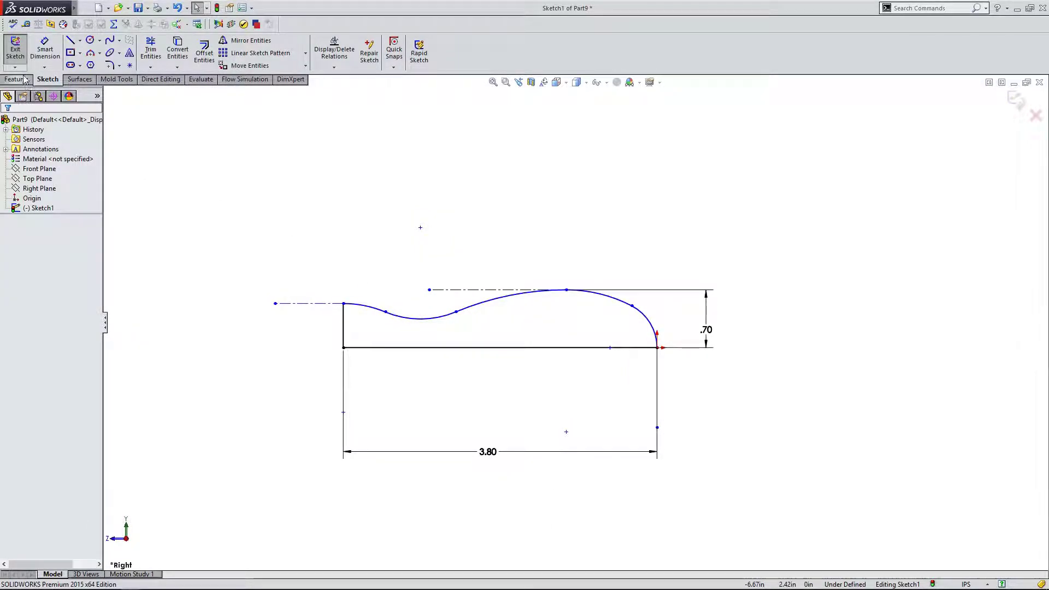
# Revolve the closed handle profile region 360° about its straight base line to form the solid handle.
pyautogui.click(27, 80)
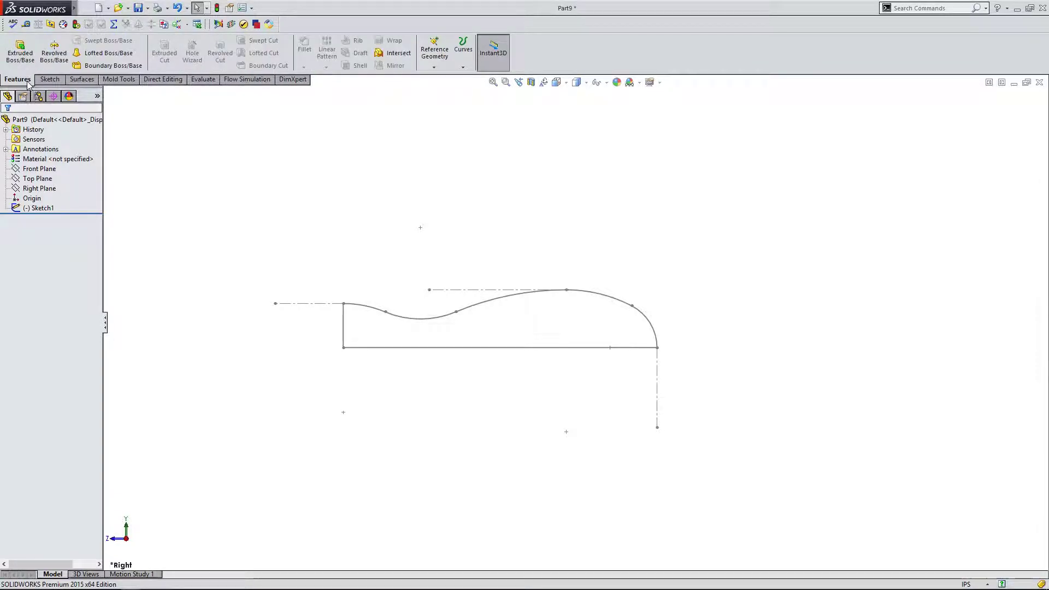
pyautogui.click(52, 59)
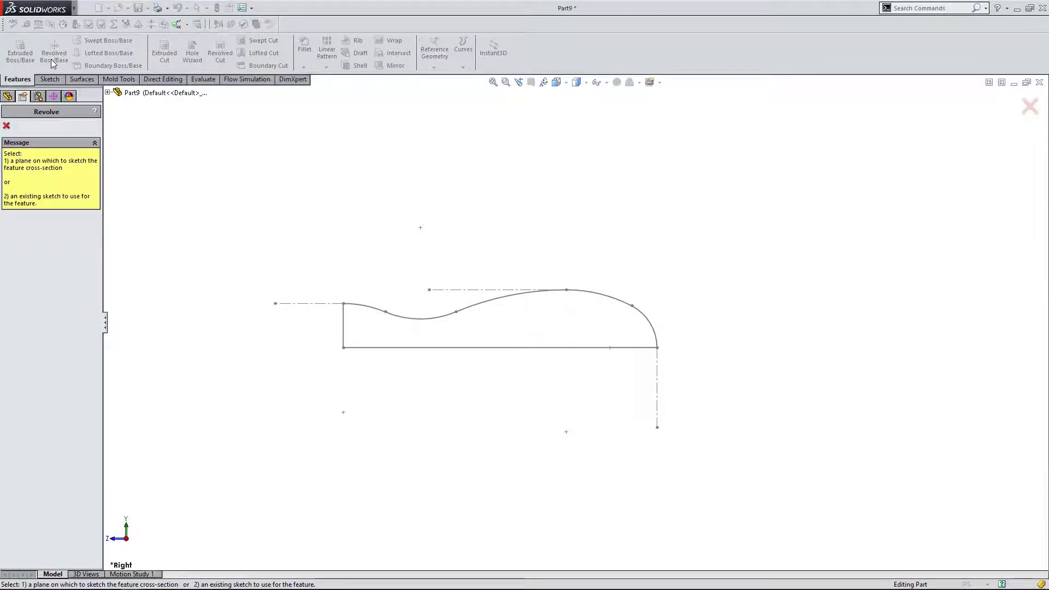
pyautogui.click(401, 322)
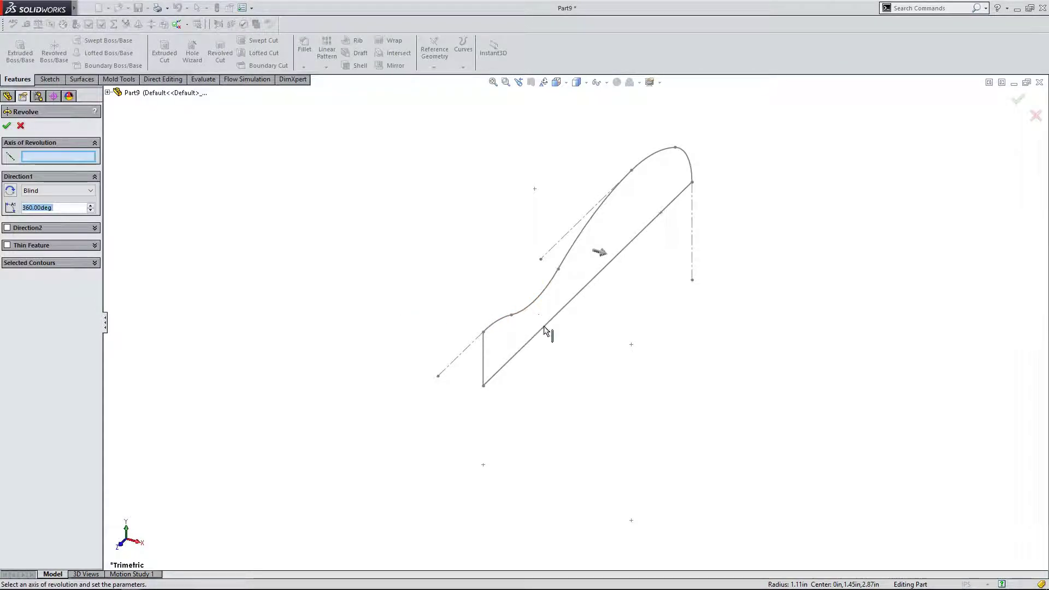
pyautogui.click(72, 264)
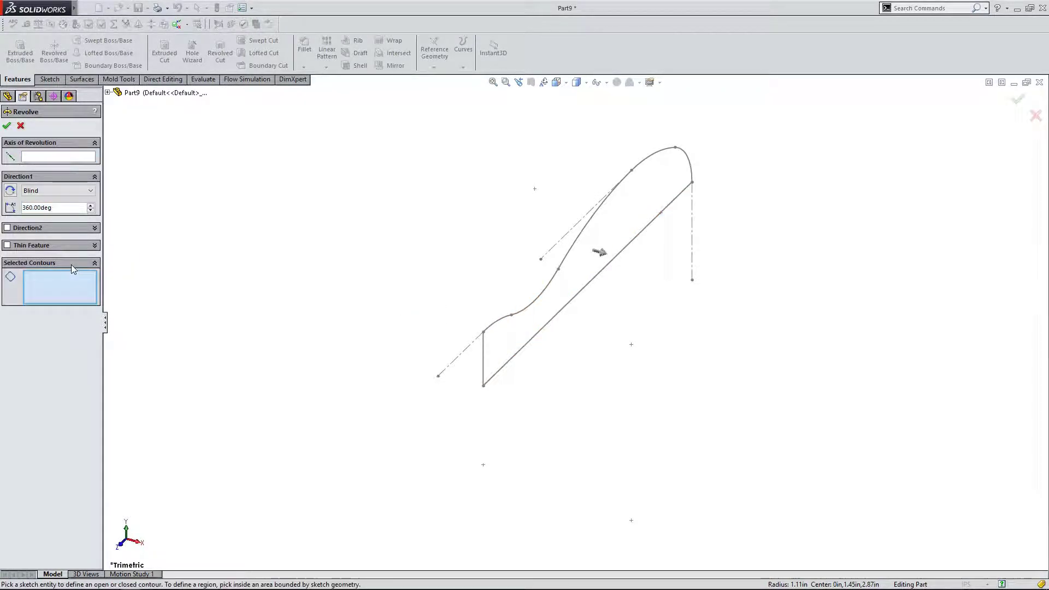
pyautogui.click(539, 318)
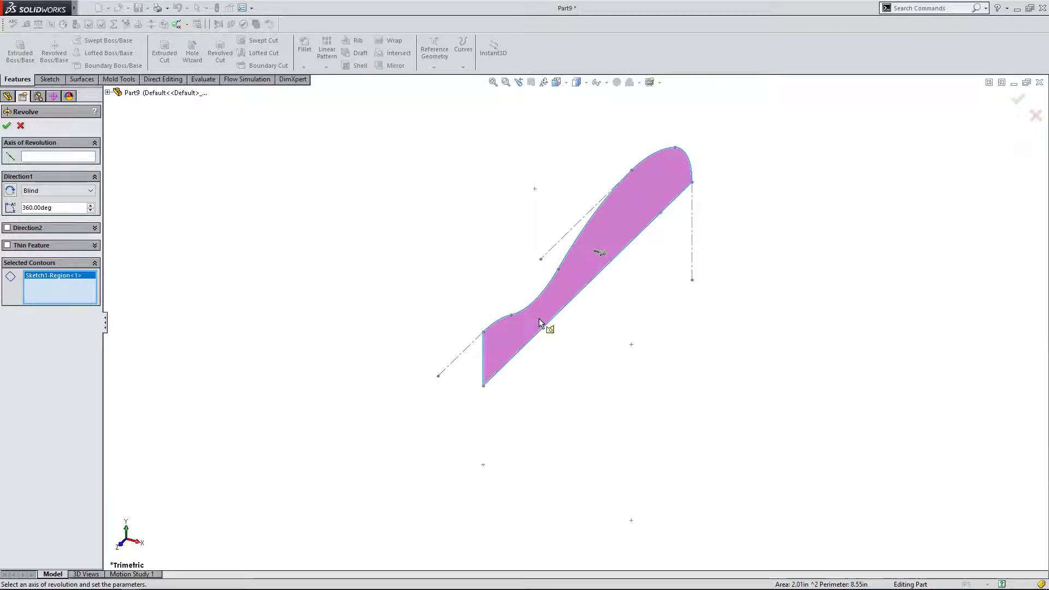
pyautogui.click(46, 157)
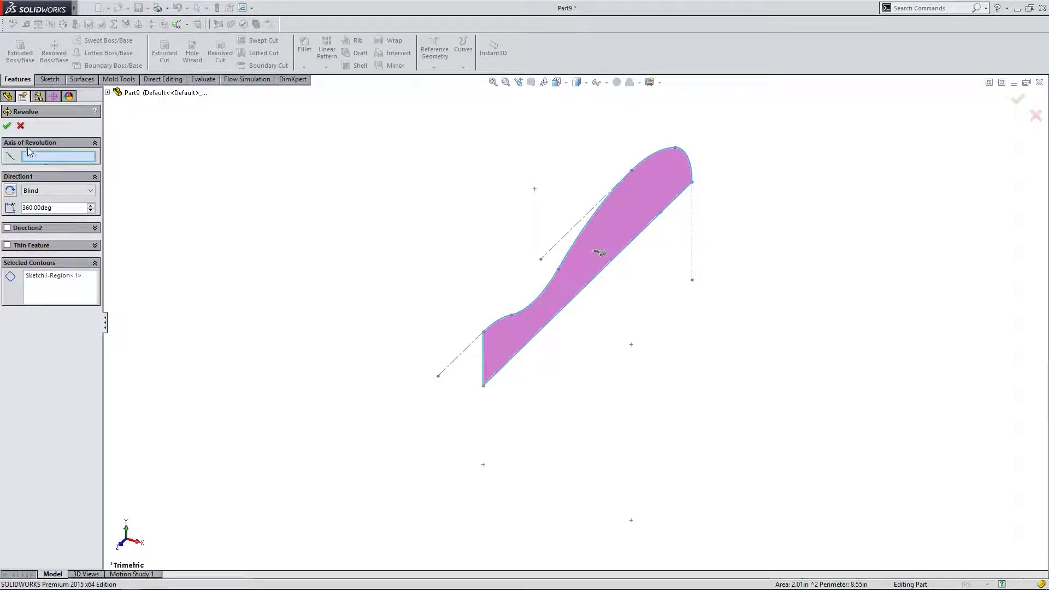
pyautogui.click(519, 353)
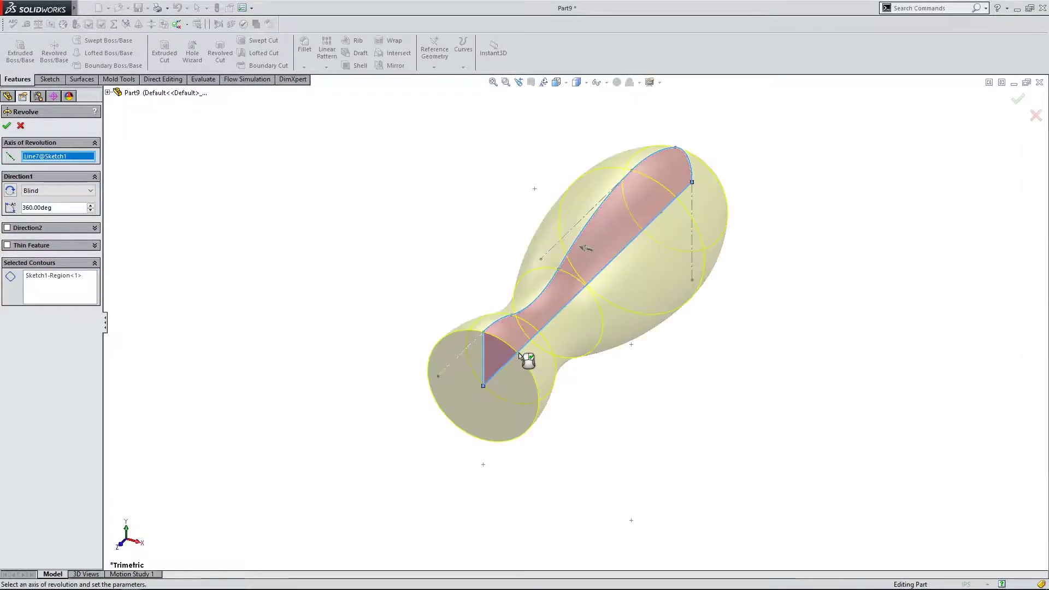
pyautogui.click(141, 545)
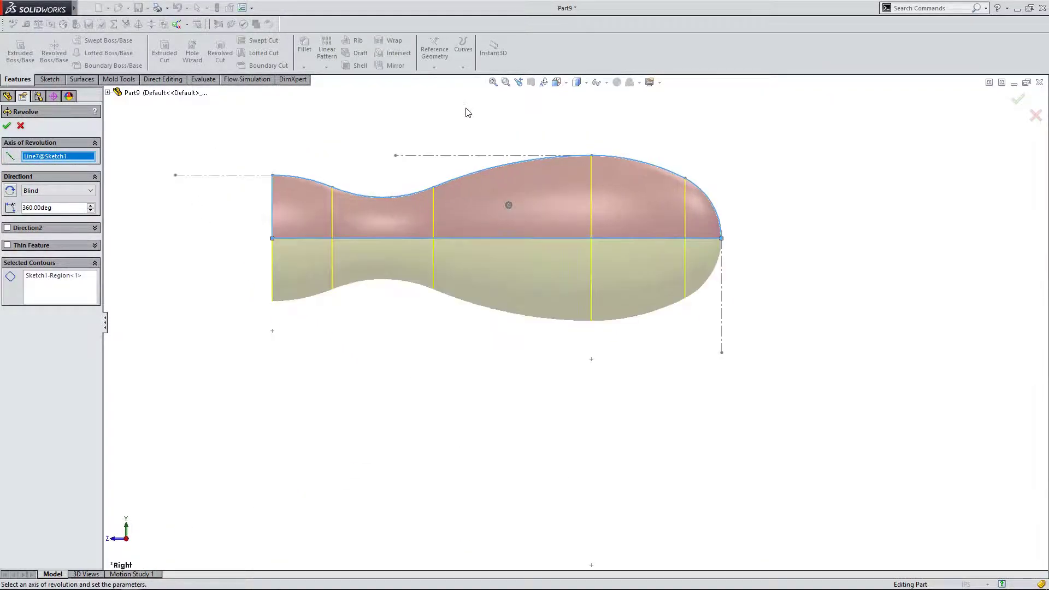
pyautogui.click(6, 127)
# Fillet the circular outer edge at the flat neck end of the handle.
pyautogui.moveTo(349, 350); pyautogui.dragTo(360, 380, button='middle')
pyautogui.click(128, 539)
pyautogui.click(431, 431)
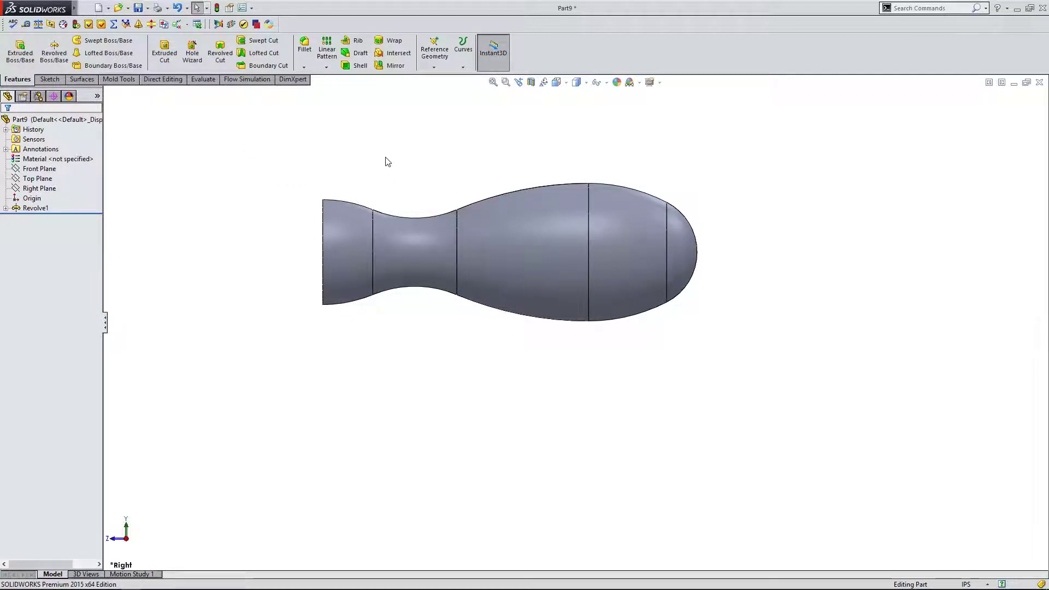
pyautogui.click(325, 201)
pyautogui.click(6, 125)
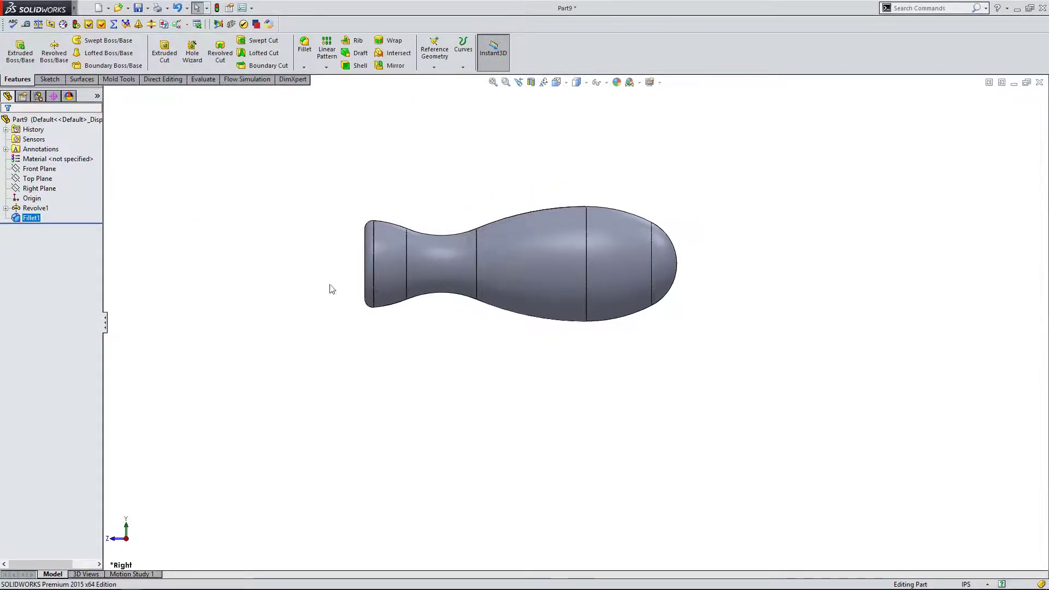
# Start a sketch on the handle's flat end face and draw a circle about 0.20 in in diameter, centred on the origin.
pyautogui.scroll(-3, 483, 210)
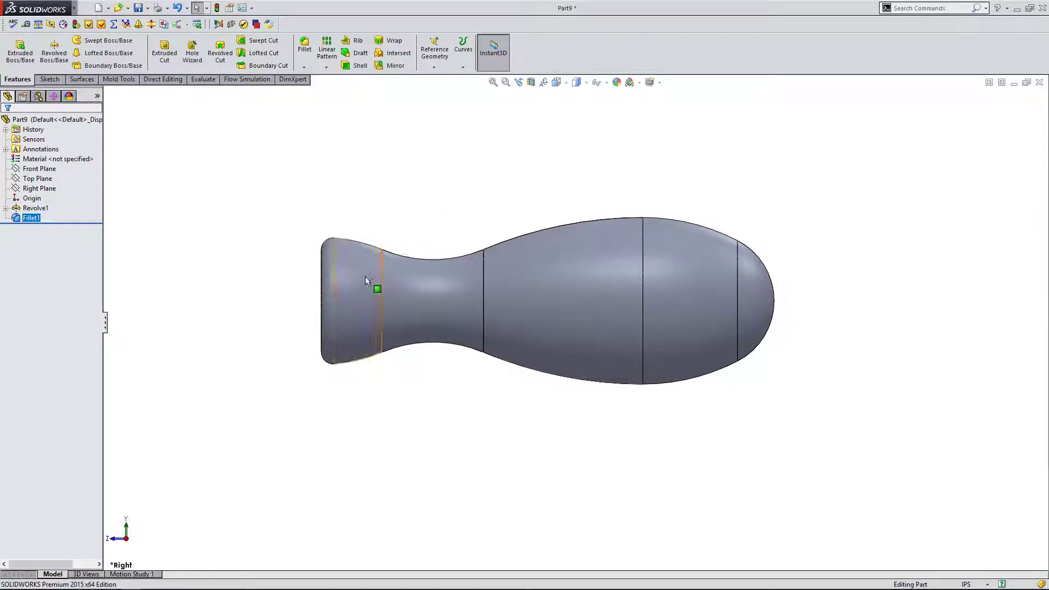
pyautogui.moveTo(402, 213); pyautogui.dragTo(451, 199, button='middle')
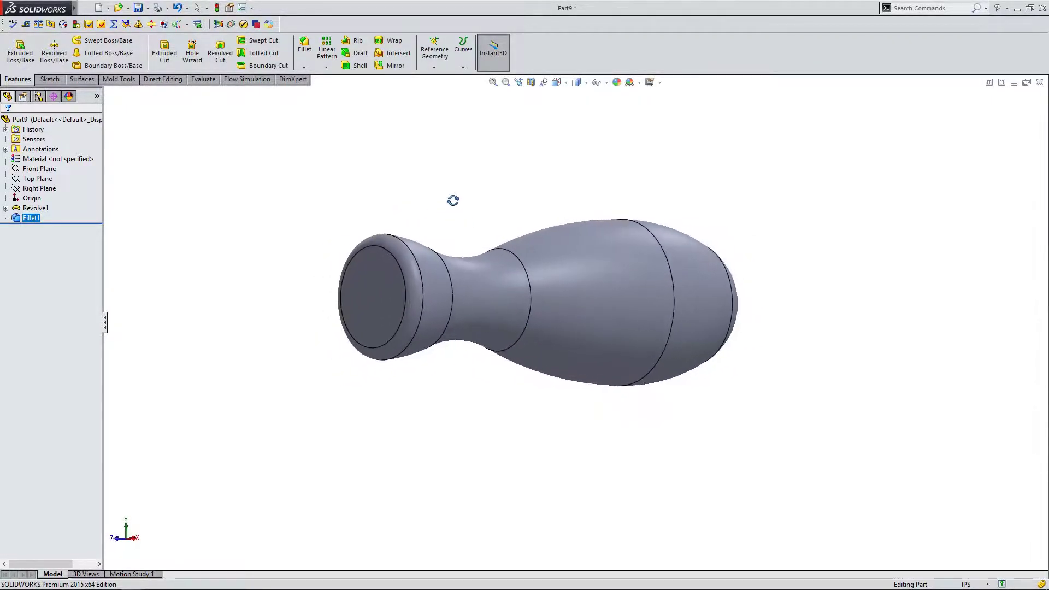
pyautogui.click(376, 308)
pyautogui.moveTo(286, 359); pyautogui.dragTo(312, 370, button='middle')
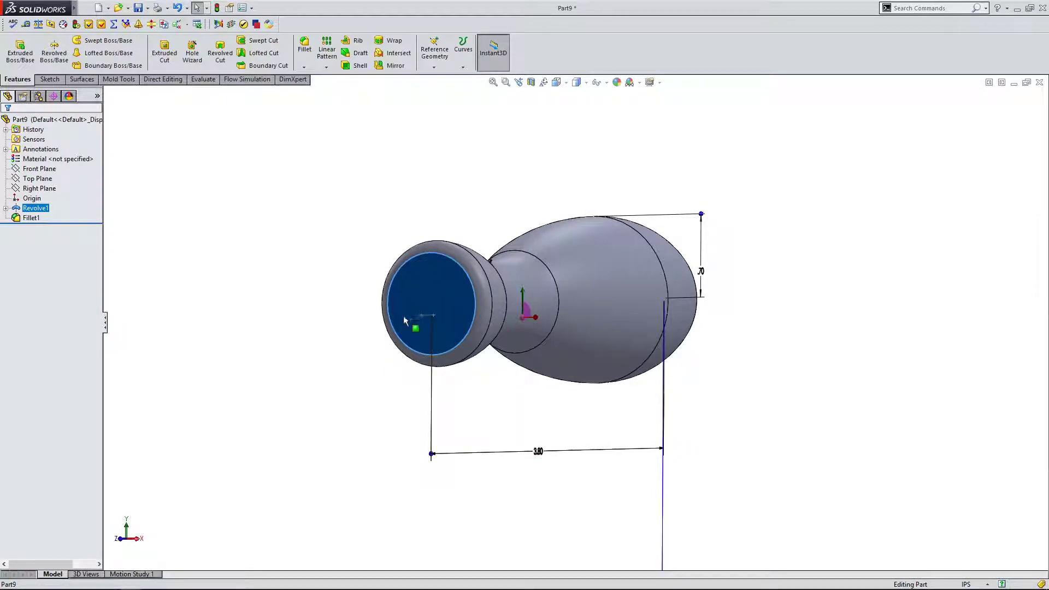
pyautogui.click(50, 79)
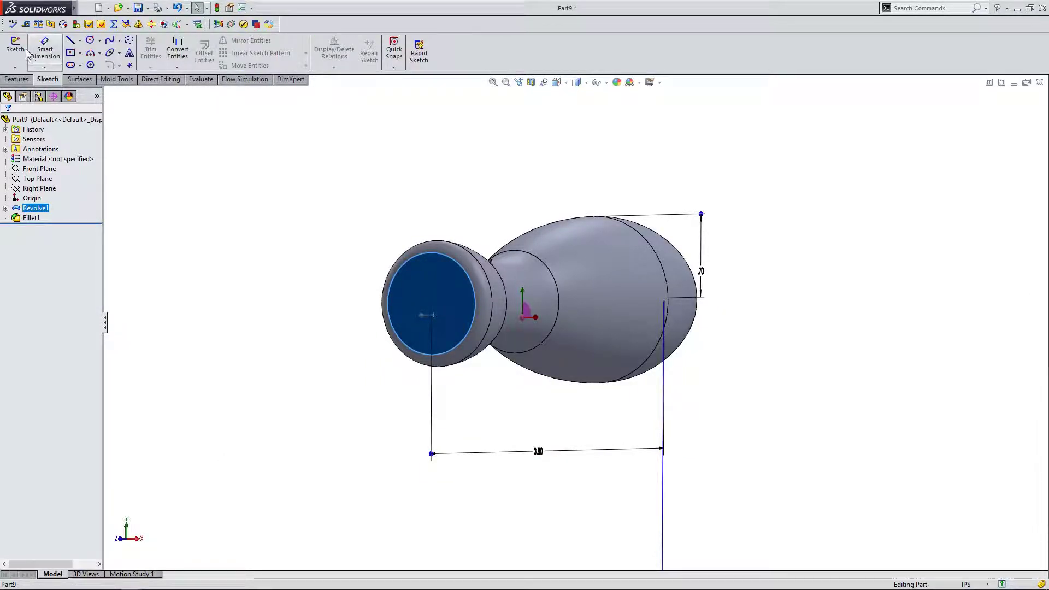
pyautogui.click(15, 49)
pyautogui.click(90, 40)
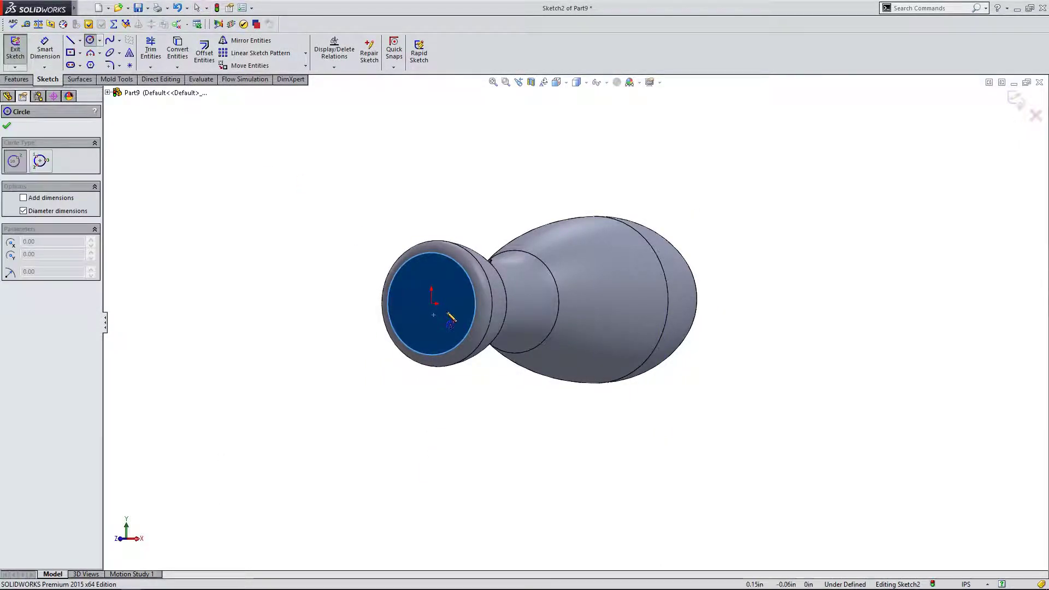
pyautogui.click(431, 304)
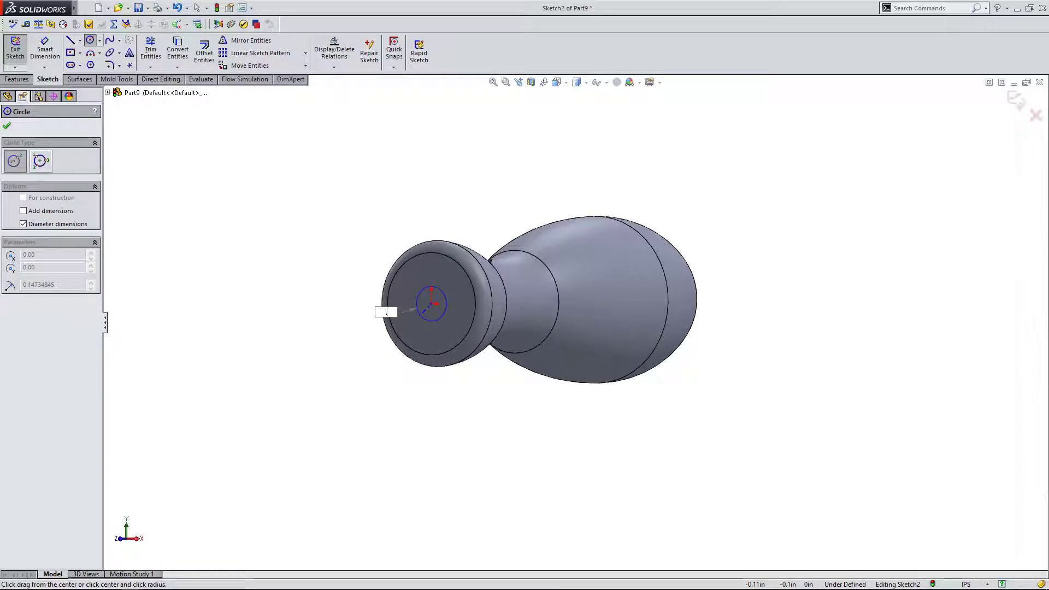
pyautogui.click(424, 310)
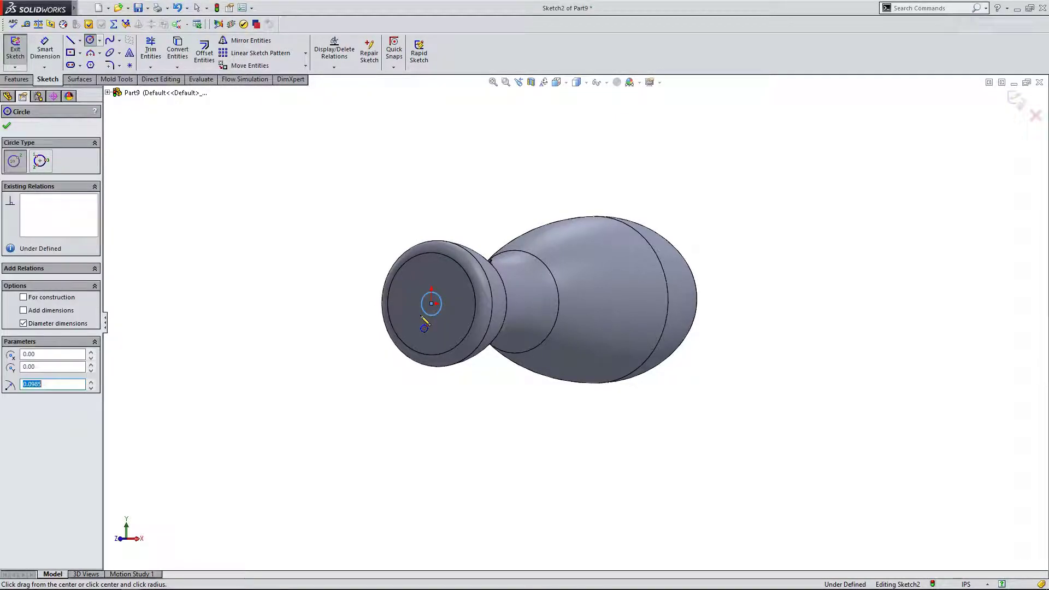
pyautogui.press('Escape')
# Dimension the diameter of the small circle on the end face.
pyautogui.scroll(-4, 418, 331)
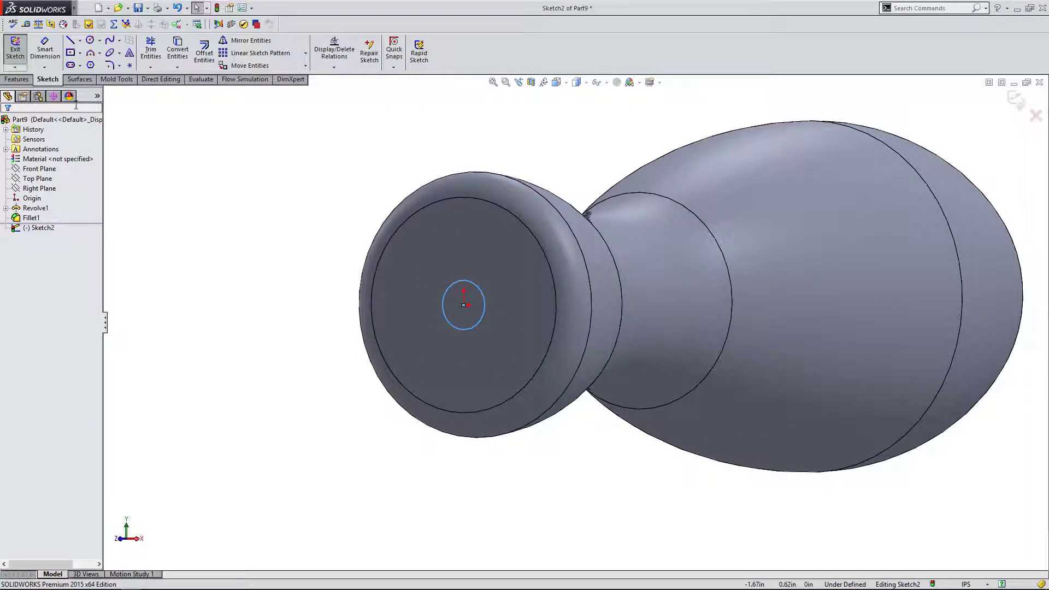
pyautogui.click(44, 49)
pyautogui.click(486, 315)
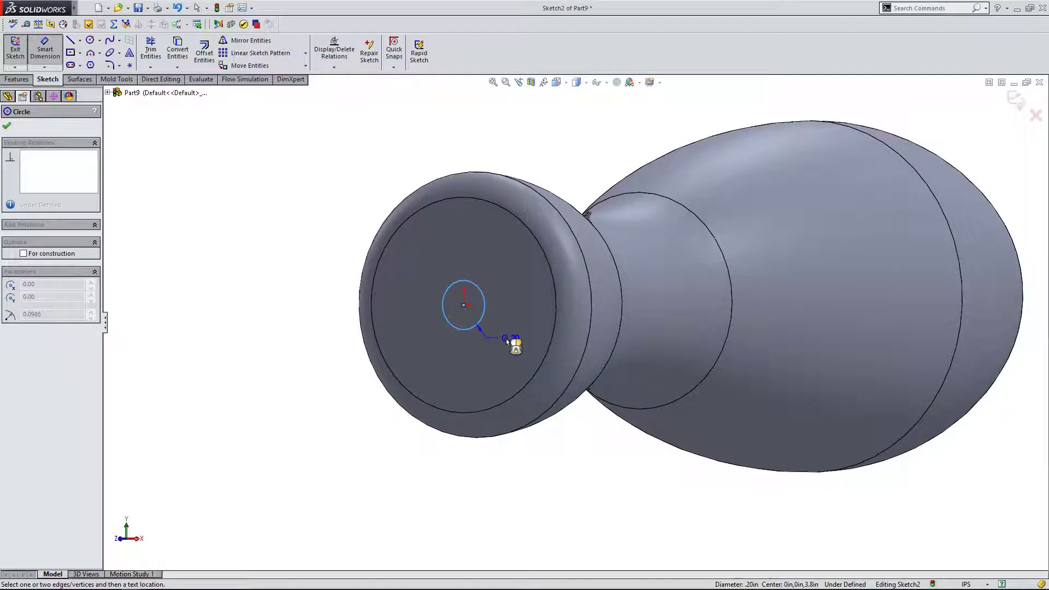
pyautogui.click(510, 342)
pyautogui.click(464, 335)
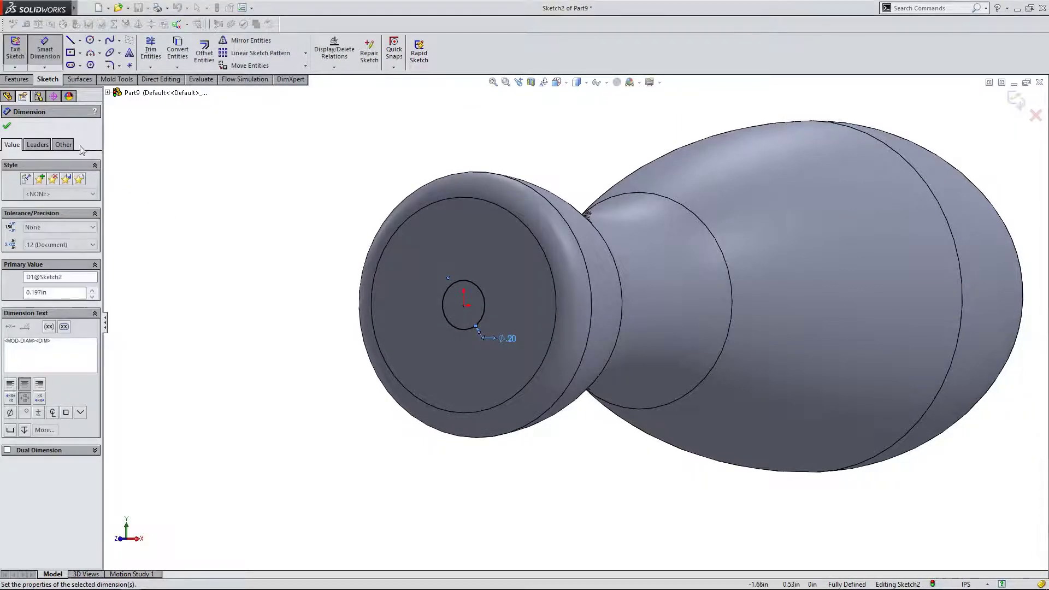
pyautogui.press('Escape')
# Cut-extrude the circle along the handle's axis as a blind hole 3.49 in deep.
pyautogui.press('z')
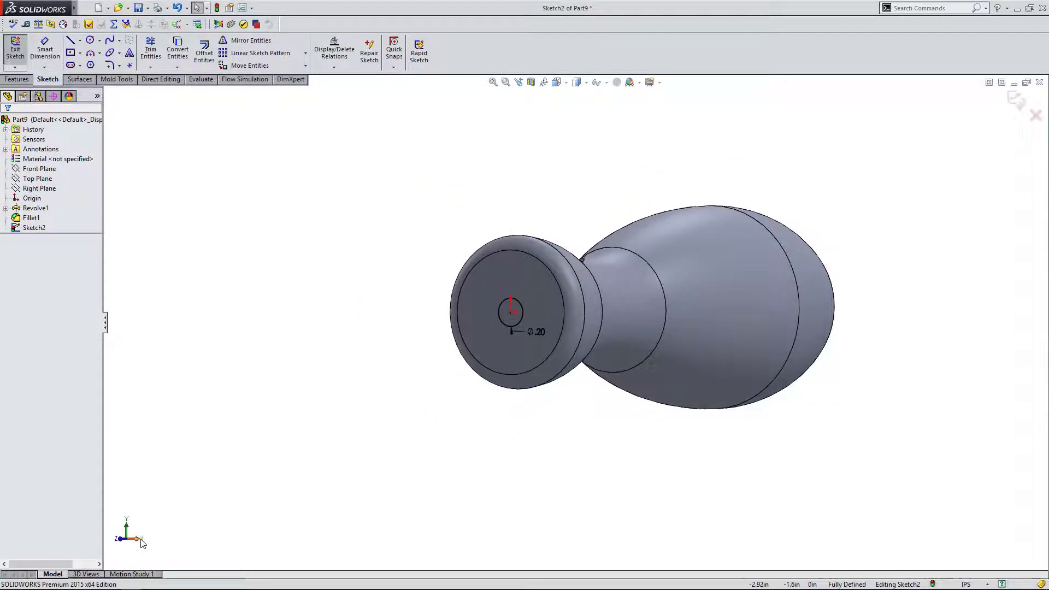
pyautogui.hotkey('ctrl', '4')
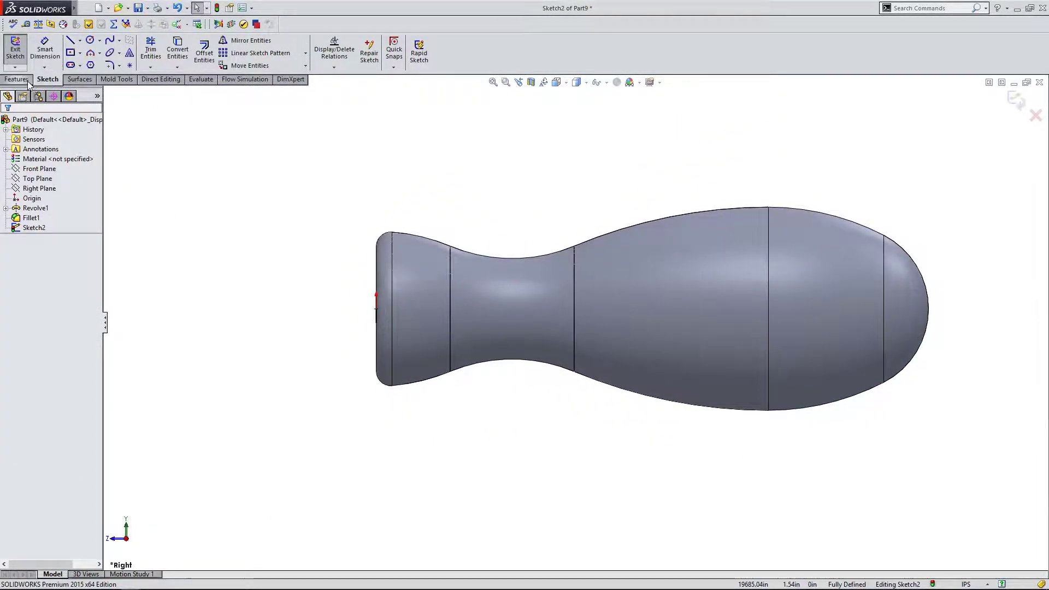
pyautogui.click(27, 81)
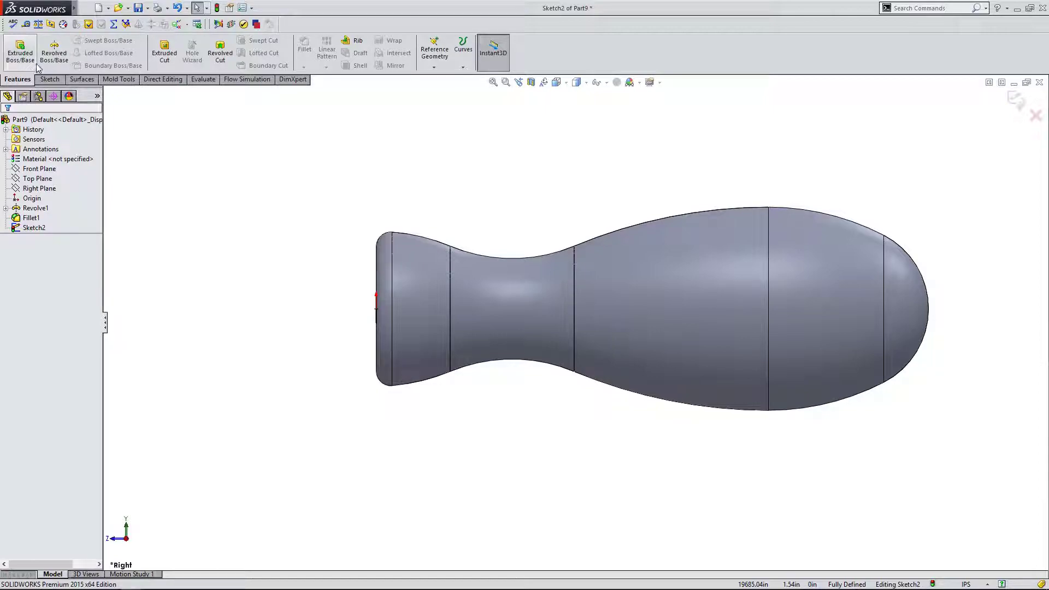
pyautogui.click(163, 54)
pyautogui.click(402, 310)
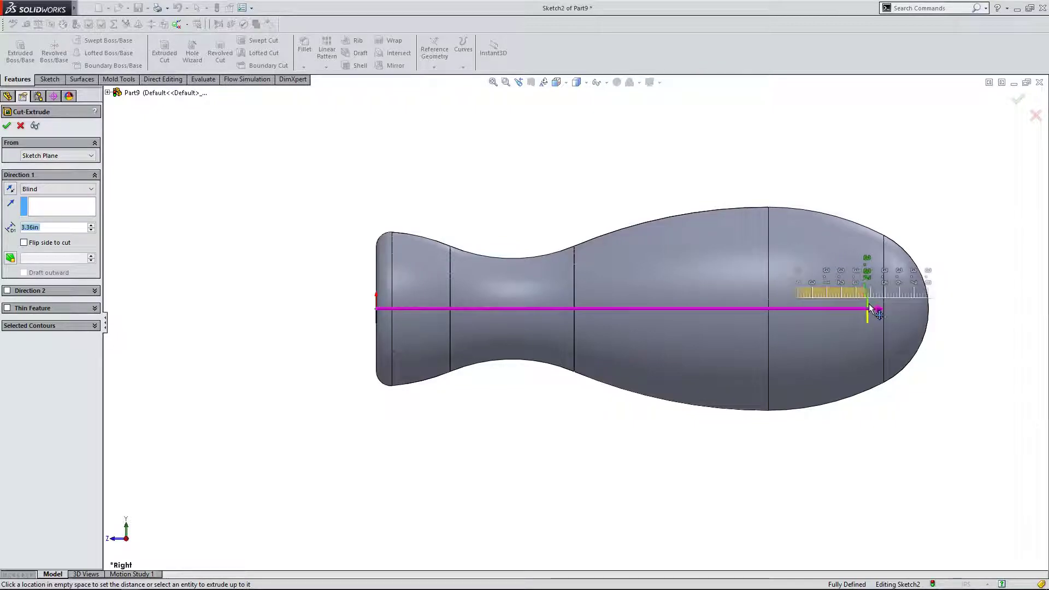
pyautogui.click(886, 306)
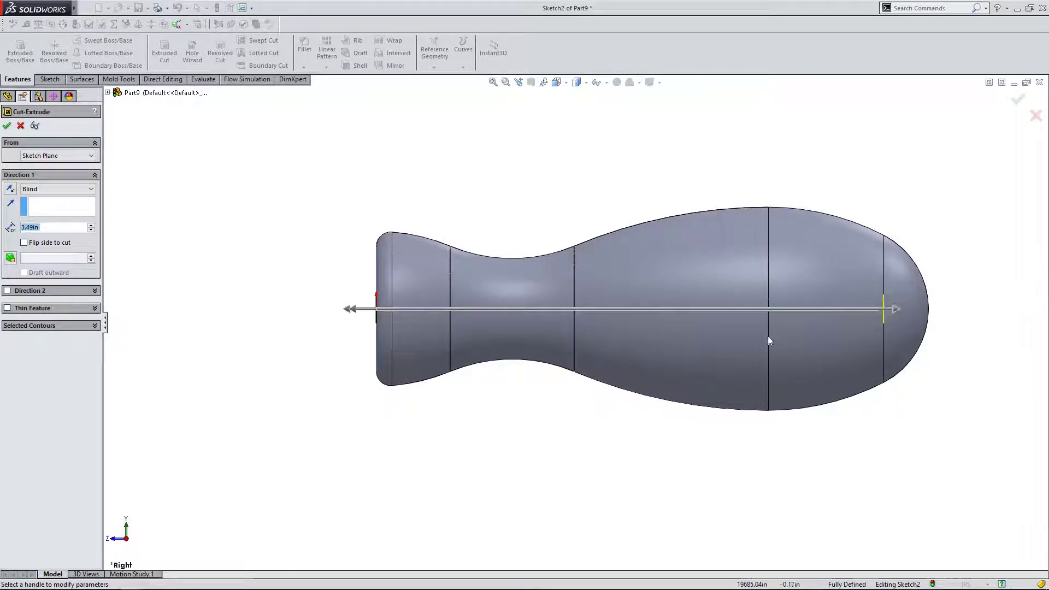
pyautogui.click(6, 126)
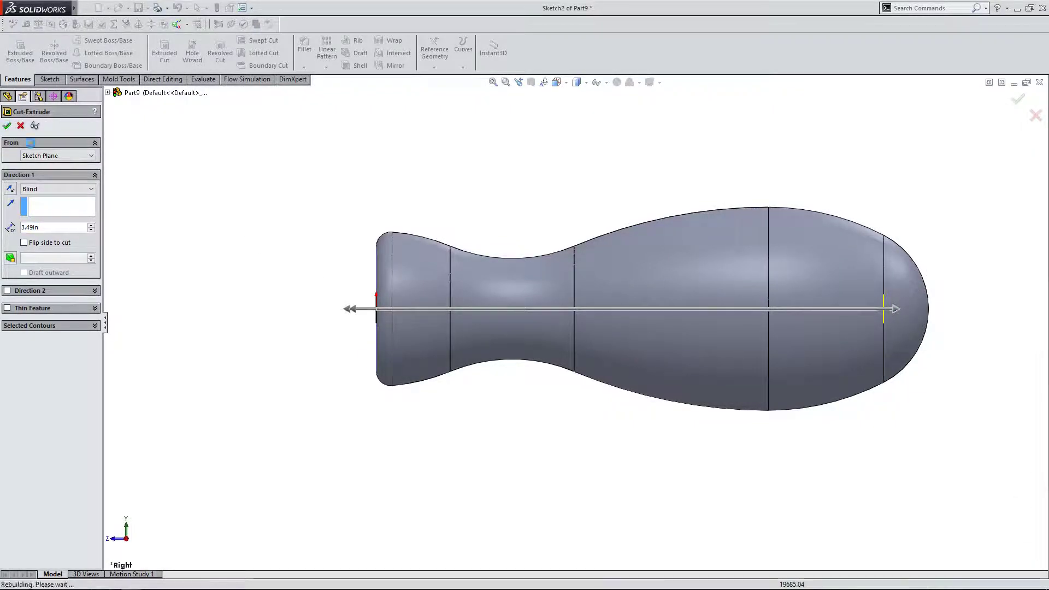
pyautogui.moveTo(308, 403); pyautogui.dragTo(564, 420, button='middle')
pyautogui.click(566, 425)
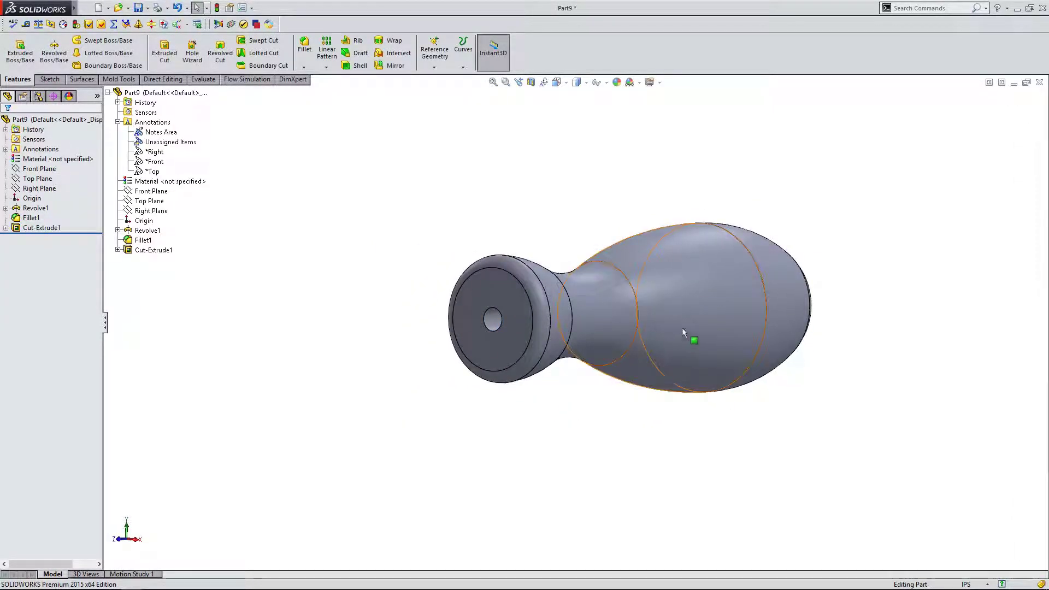
pyautogui.scroll(-2, 650, 311)
pyautogui.moveTo(616, 424); pyautogui.dragTo(648, 408, button='middle')
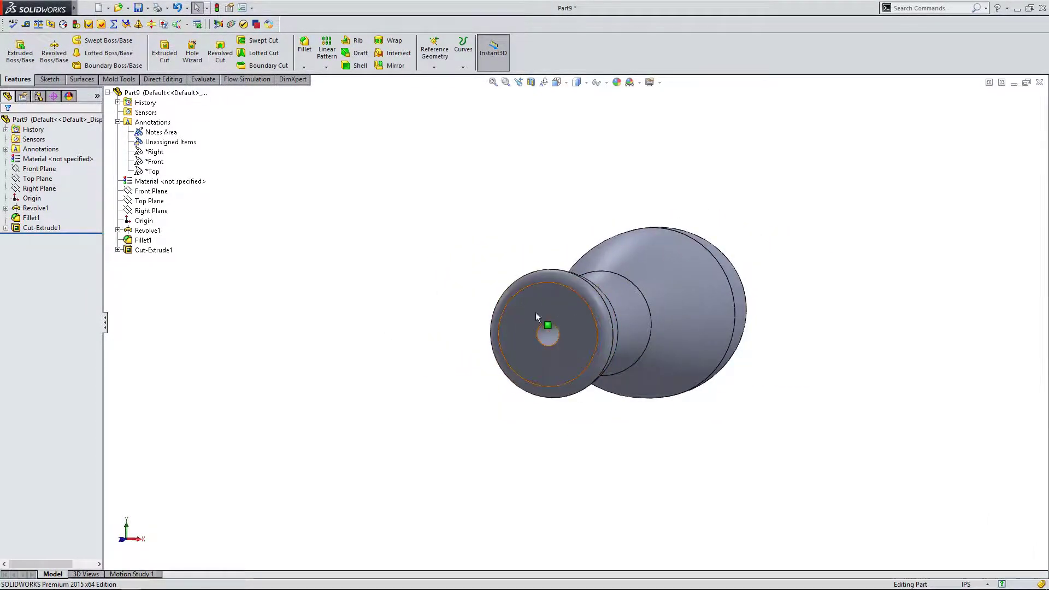
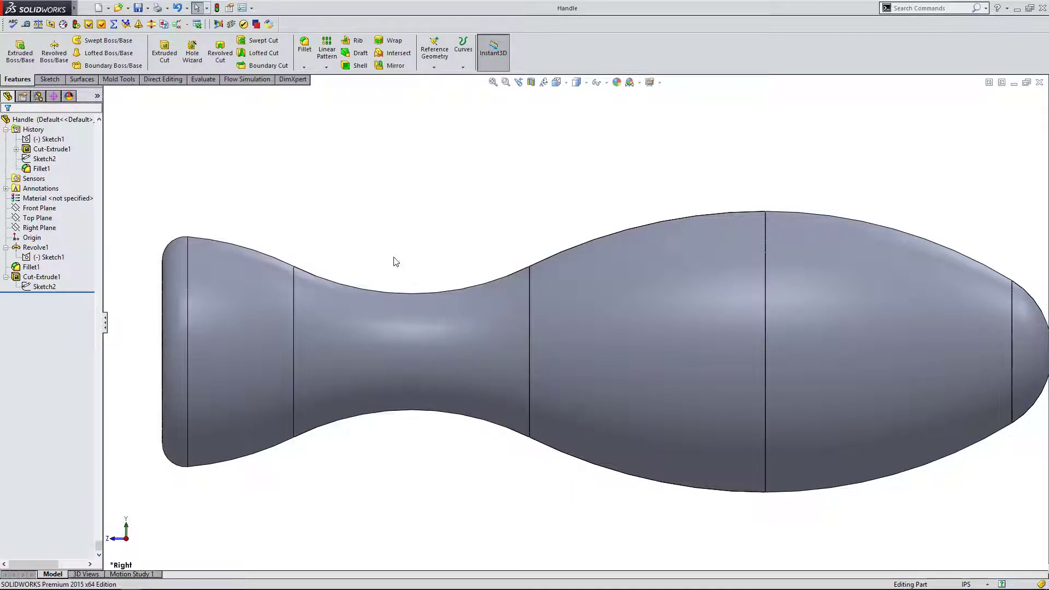
# Start a sketch on the Right Plane and draw a small inscribed-circle hexagon on the handle's axis, about 2.5 in from the origin.
pyautogui.click(56, 227)
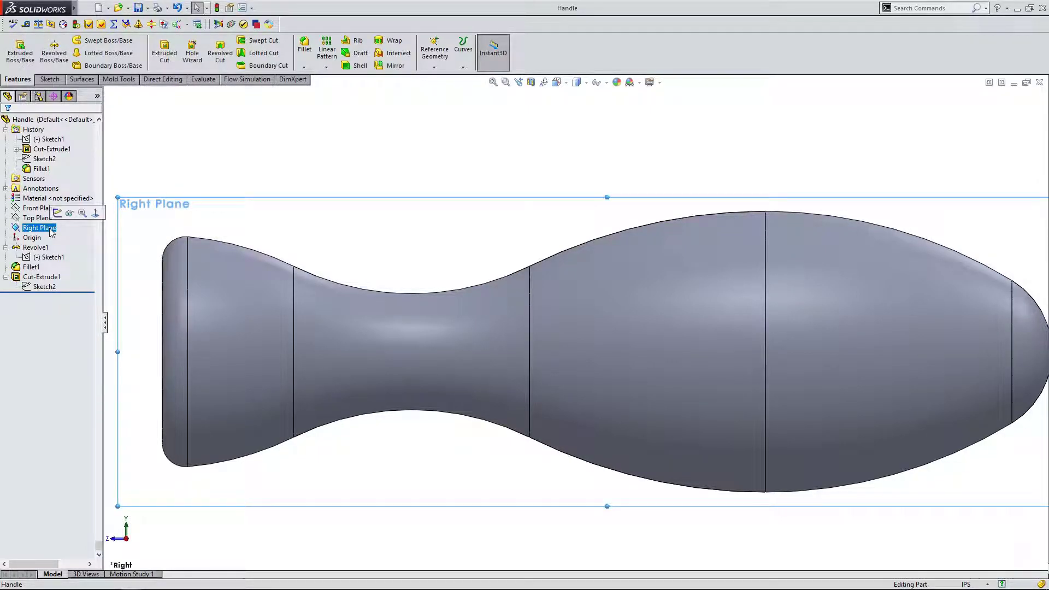
pyautogui.click(60, 219)
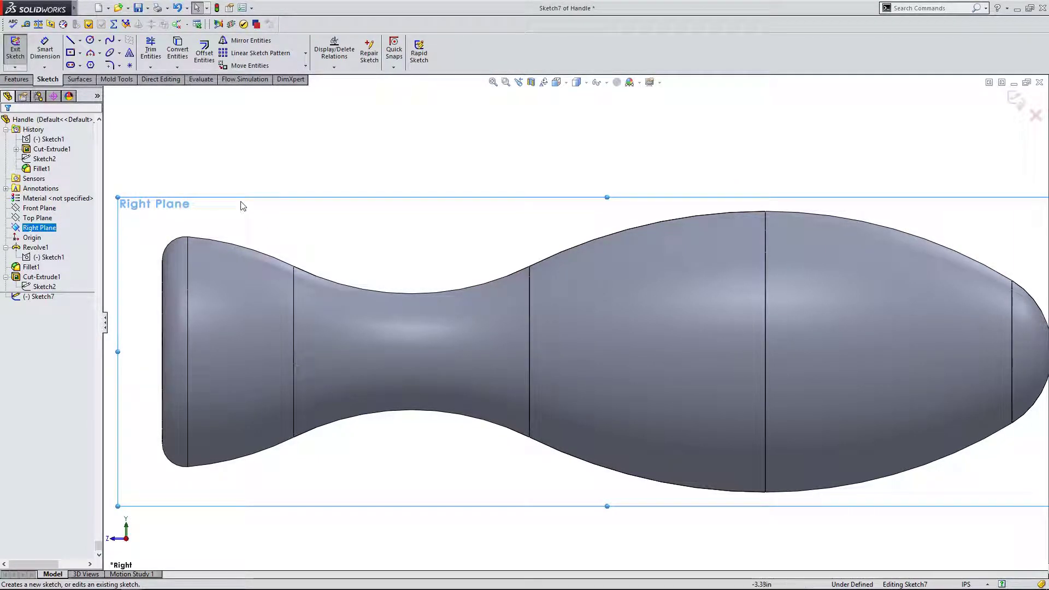
pyautogui.click(160, 151)
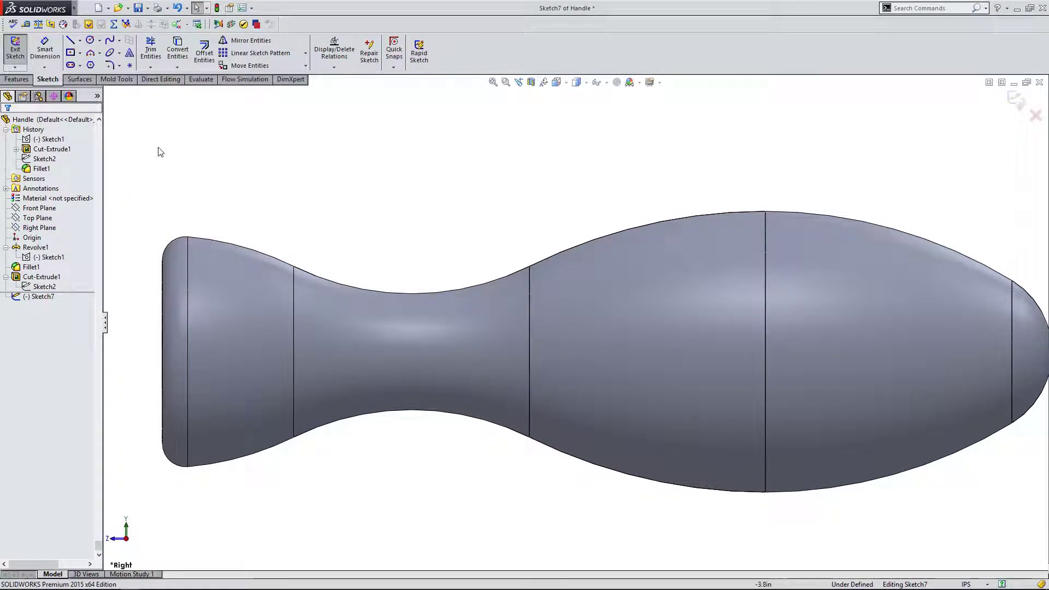
pyautogui.click(91, 65)
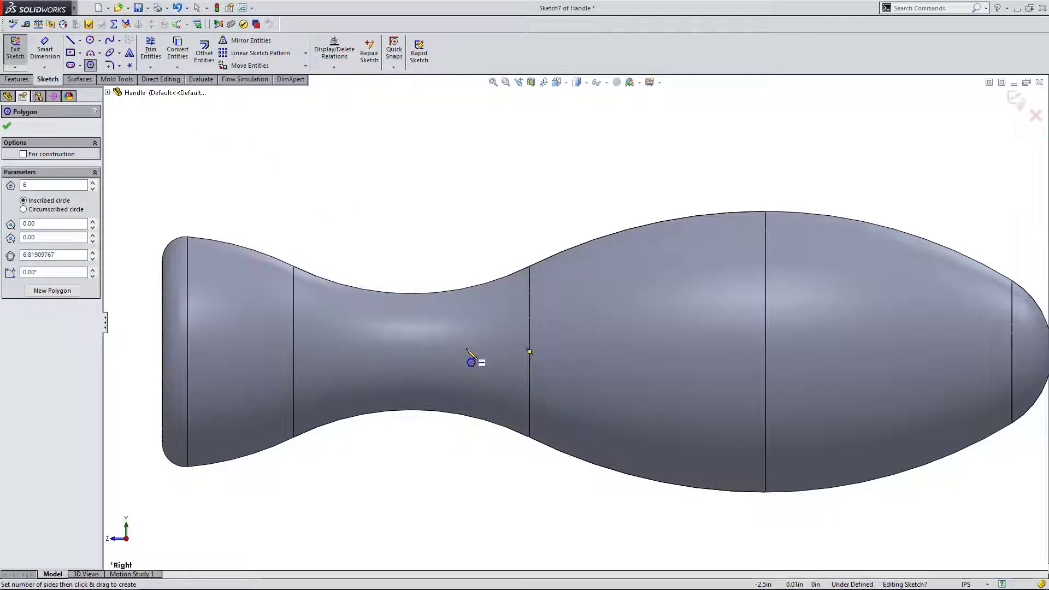
pyautogui.moveTo(466, 353); pyautogui.dragTo(472, 369)
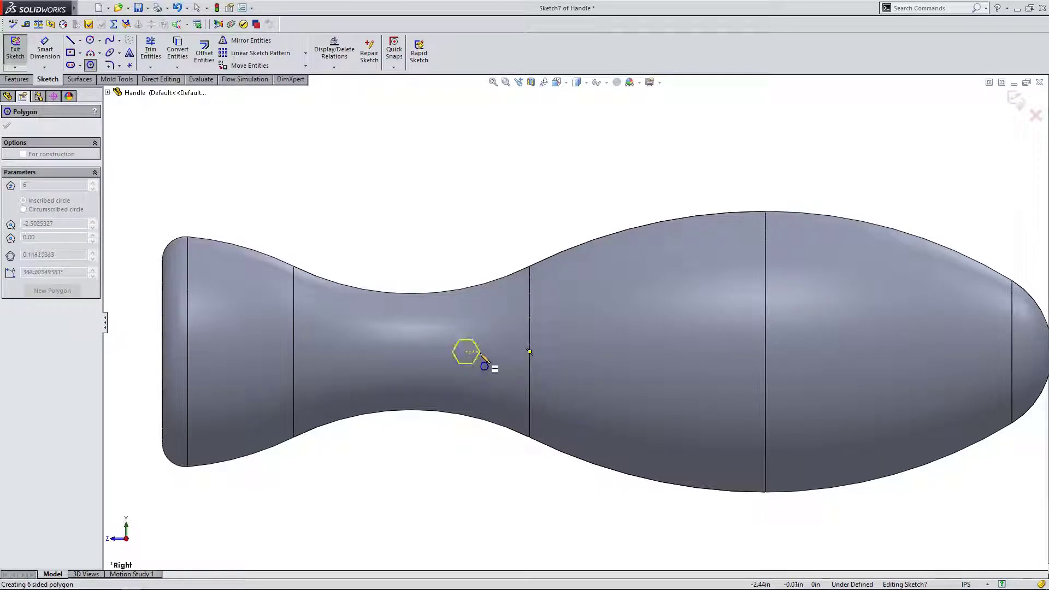
pyautogui.moveTo(481, 362); pyautogui.dragTo(480, 359)
pyautogui.press('Escape')
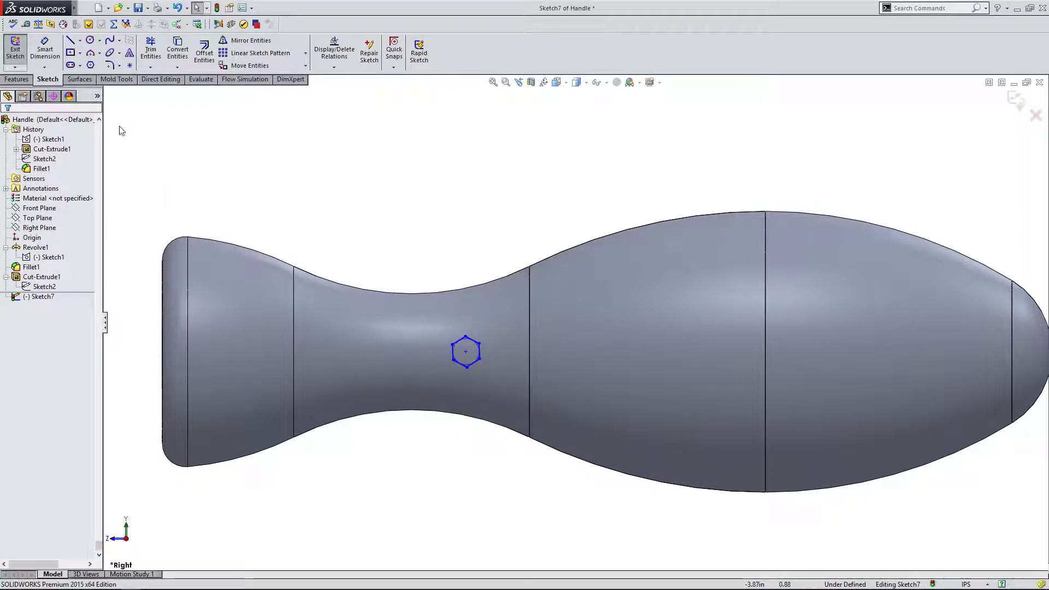
# Draw a horizontal construction centreline along the handle's axis from the origin to the flat end face.
pyautogui.click(80, 40)
pyautogui.click(98, 57)
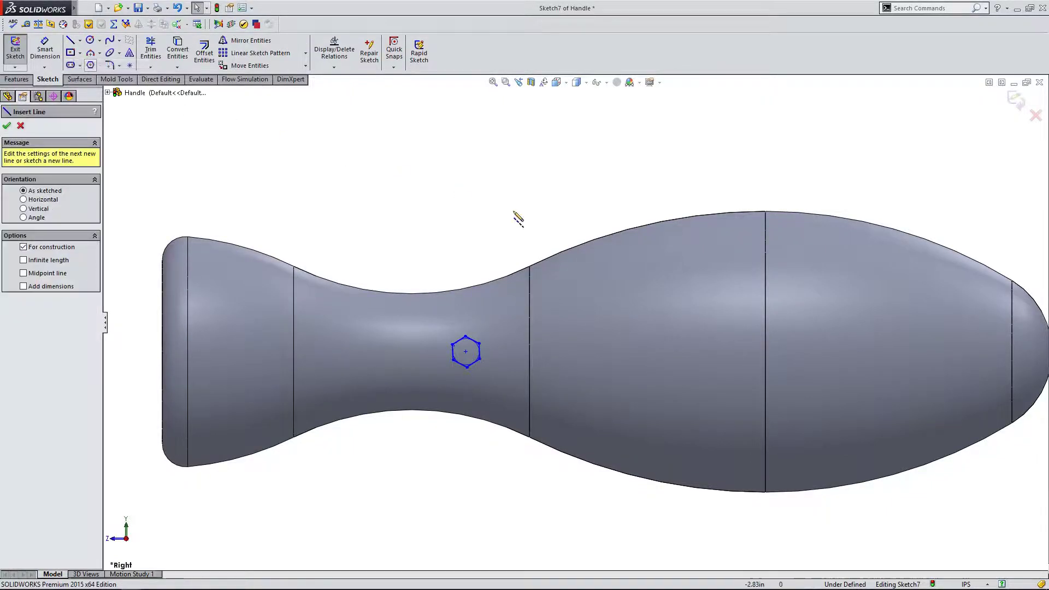
pyautogui.press('f')
pyautogui.click(972, 346)
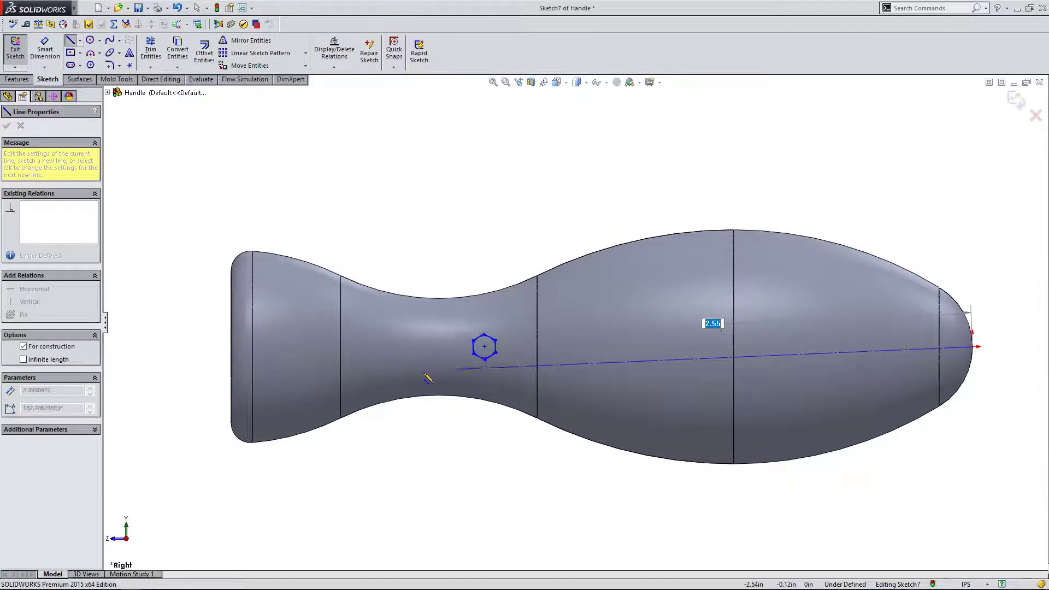
pyautogui.click(230, 347)
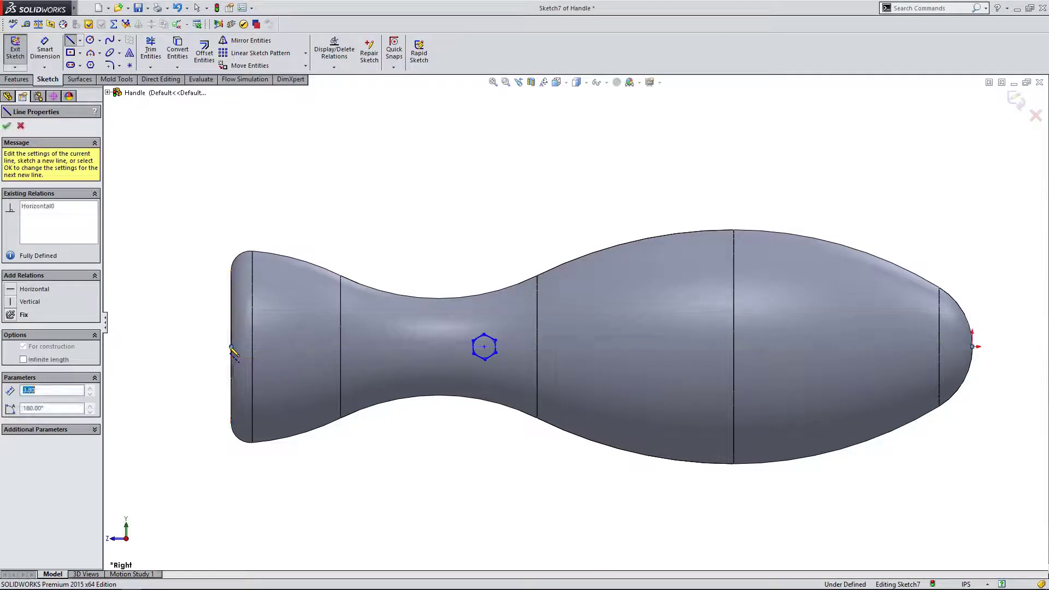
pyautogui.press('Escape')
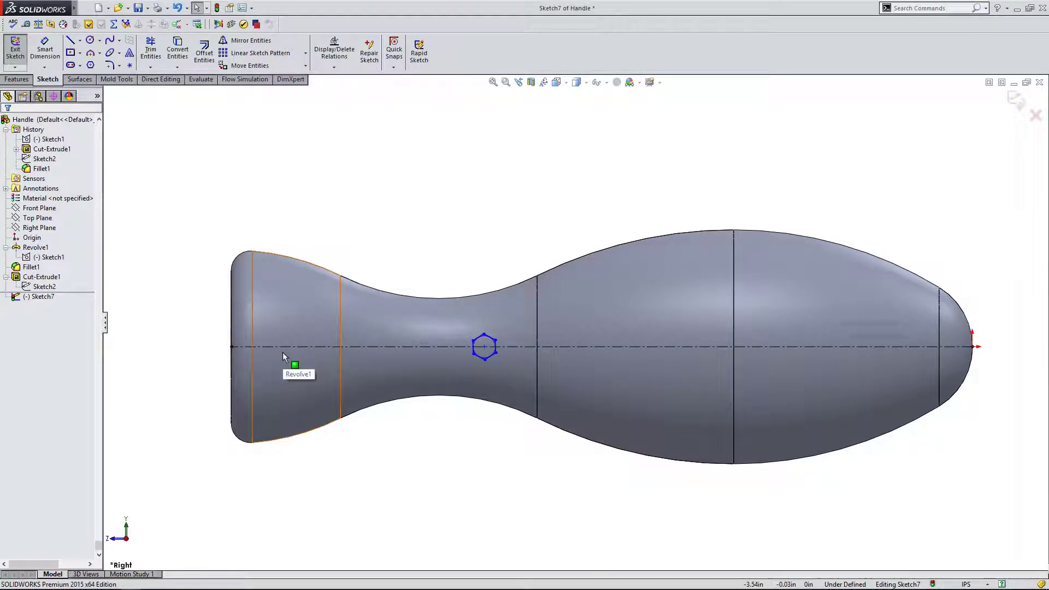
# Make the hexagon's centre point coincident with the construction centreline.
pyautogui.scroll(-3, 489, 349)
pyautogui.click(498, 350)
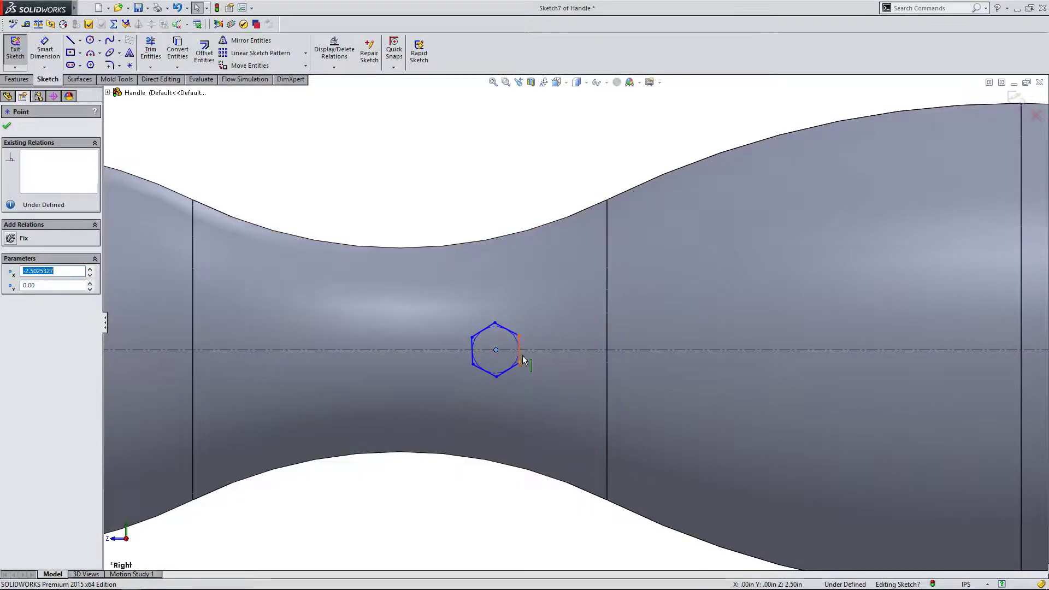
pyautogui.click(536, 351)
pyautogui.keyDown('ctrl'); pyautogui.click(496, 351); pyautogui.keyUp('ctrl')
pyautogui.scroll(1, 494, 351)
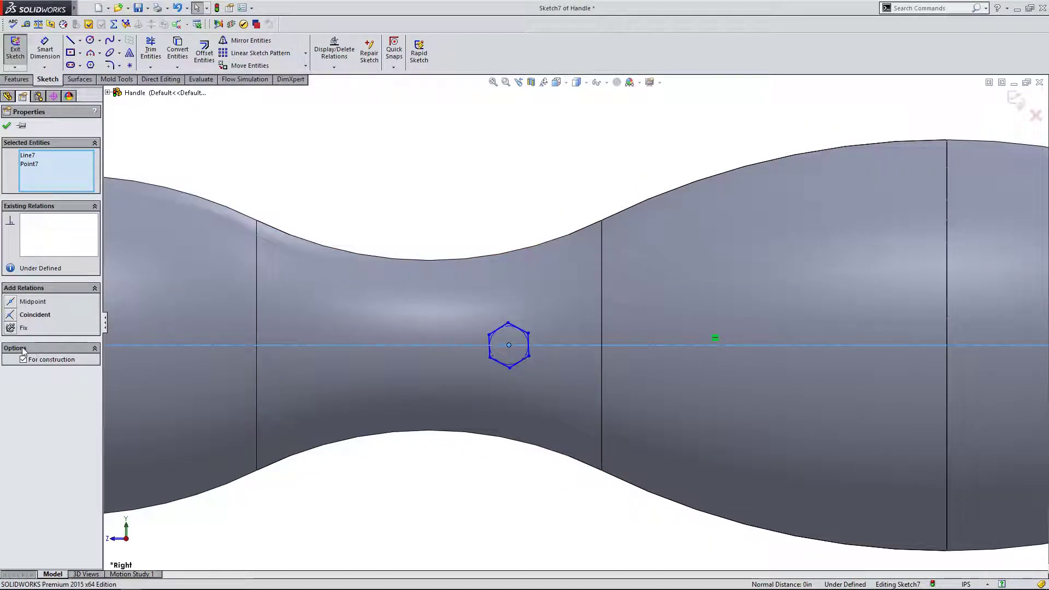
pyautogui.click(11, 315)
pyautogui.press('Escape')
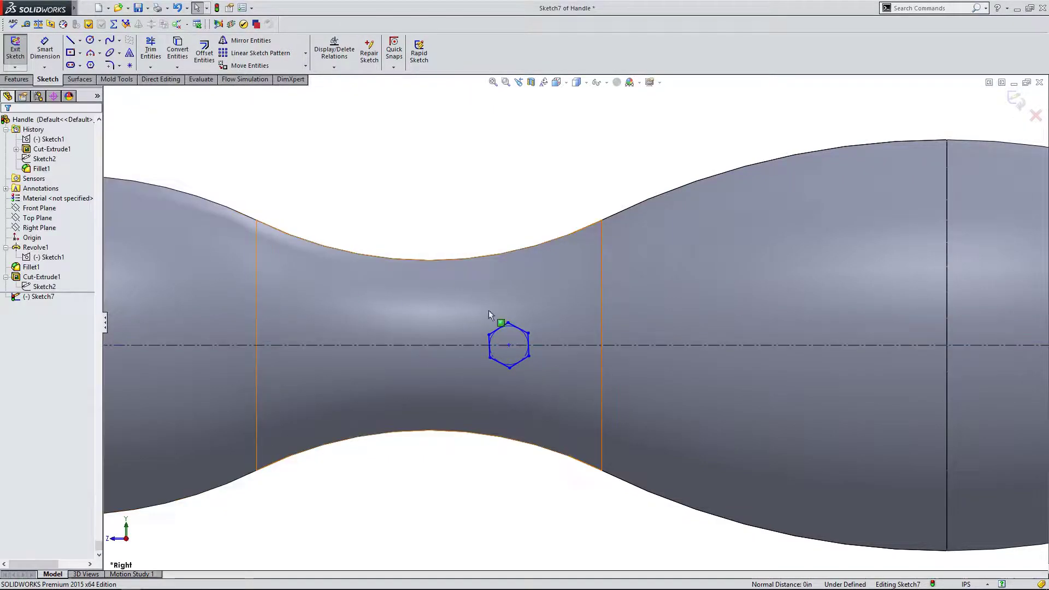
# Add a vertical relation to the hexagon side nearest the origin.
pyautogui.click(528, 345)
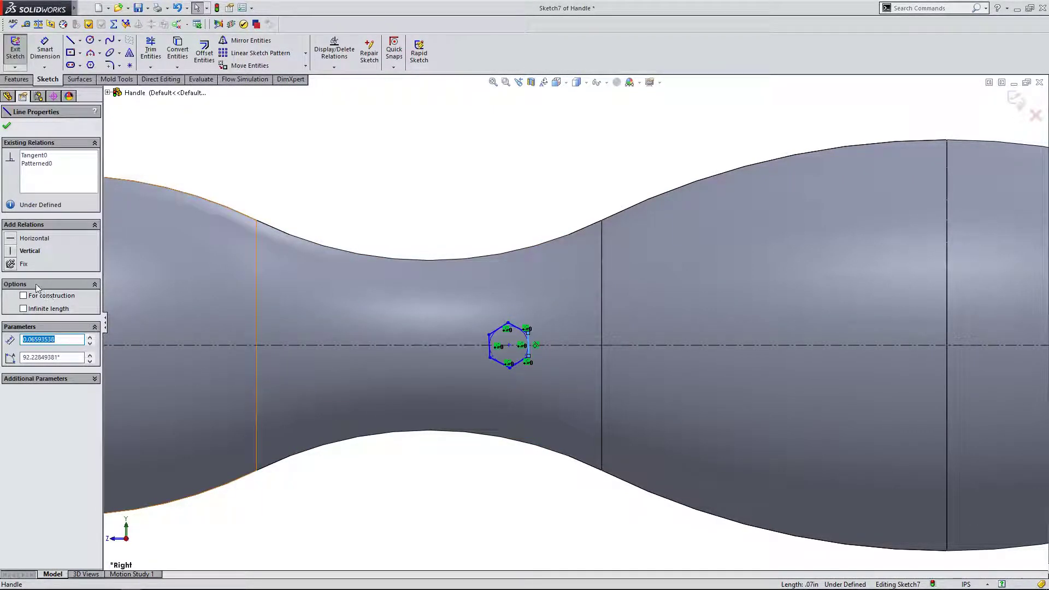
pyautogui.click(11, 252)
pyautogui.press('Escape')
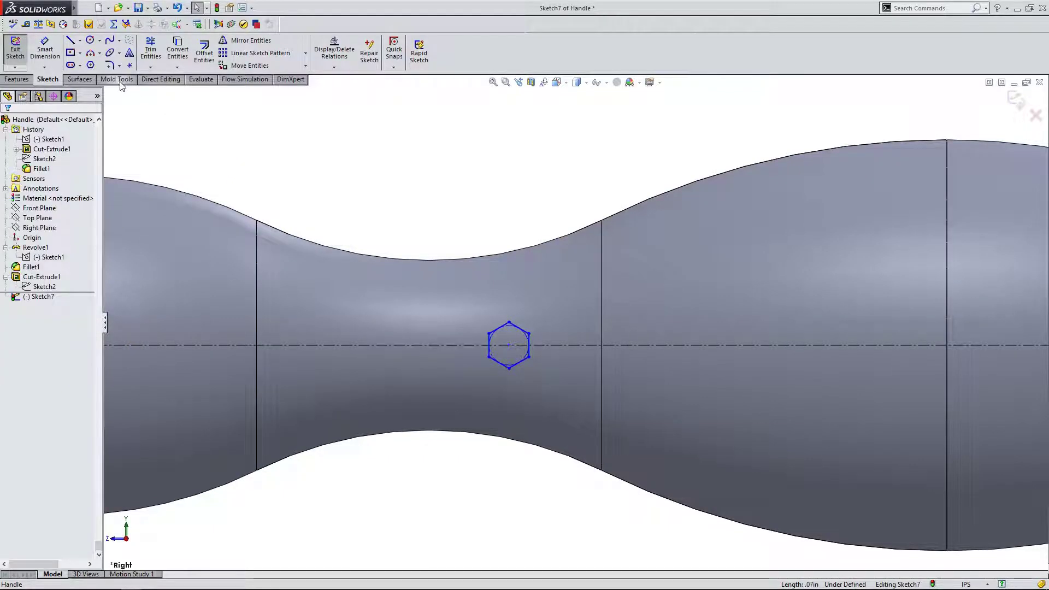
# Dimension the hexagon across its two vertical sides and set the distance to 0.10 in.
pyautogui.click(47, 60)
pyautogui.click(529, 345)
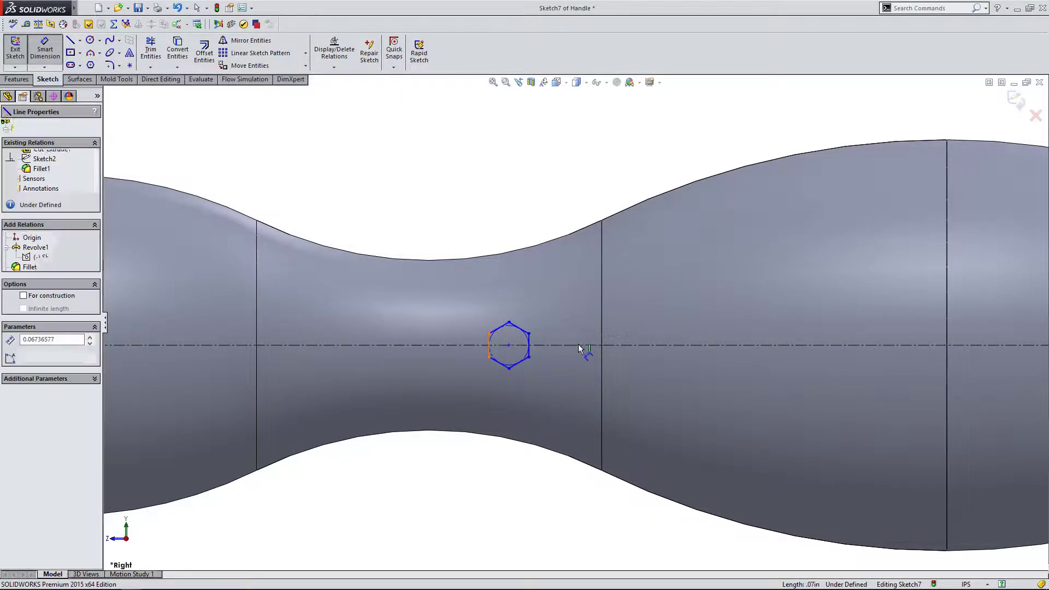
pyautogui.click(489, 346)
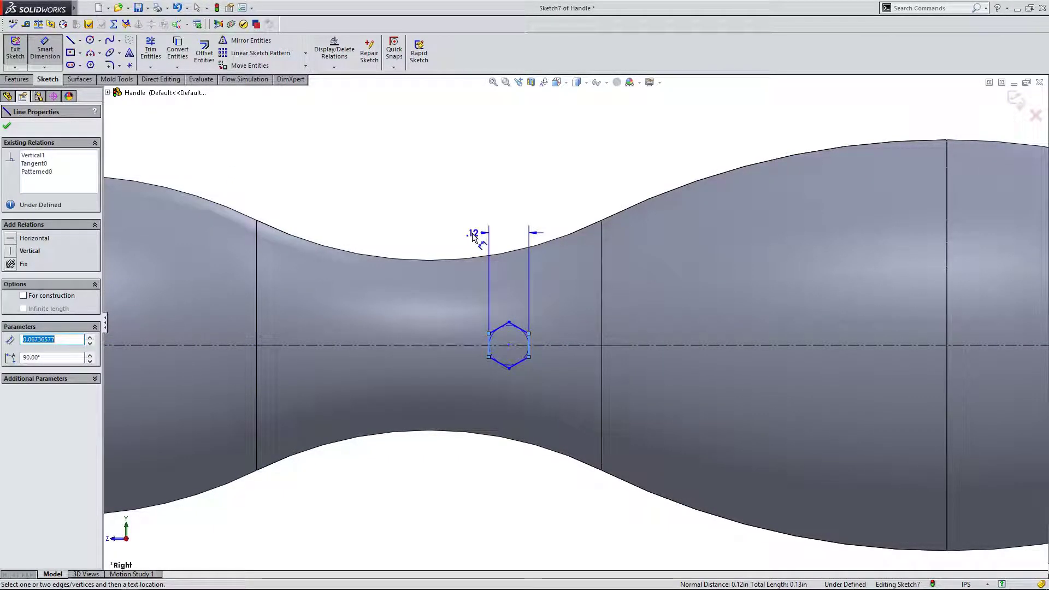
pyautogui.click(472, 233)
pyautogui.write('.1')
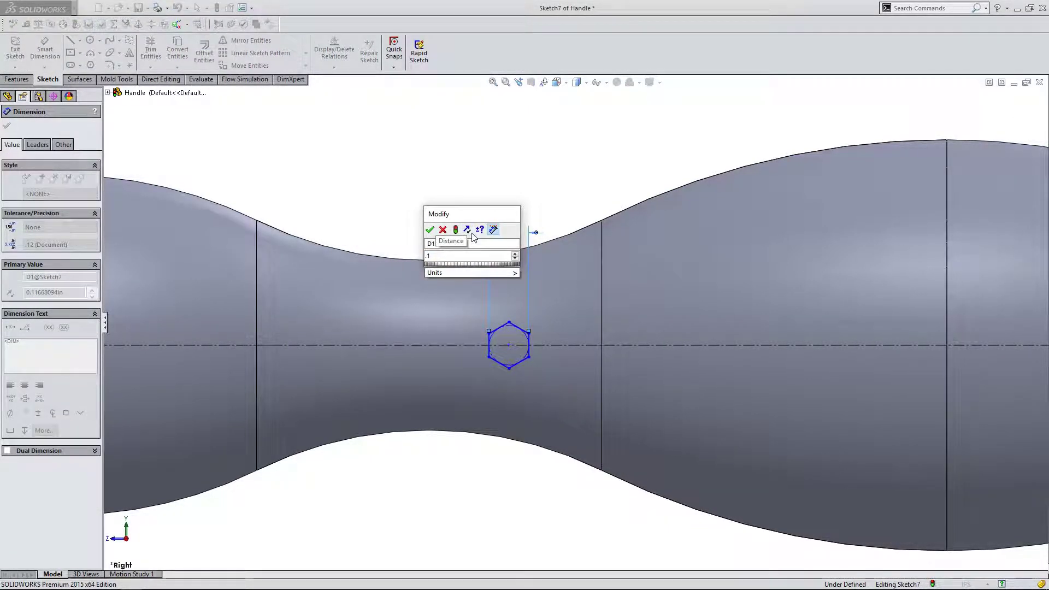
pyautogui.press('Return')
pyautogui.press('Escape')
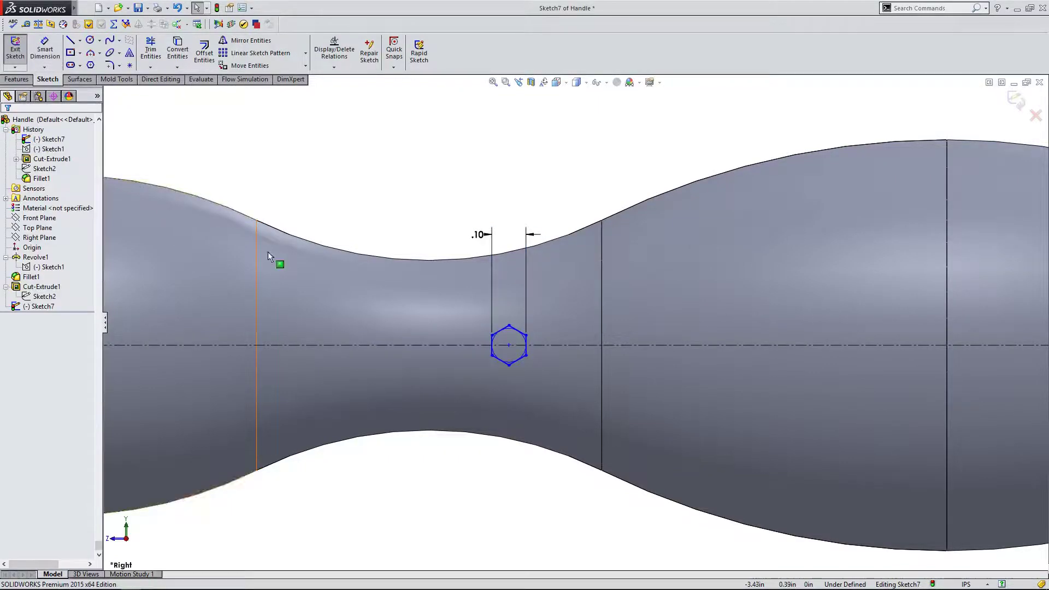
# Move the hexagon along the centreline to about 2.29 in from the origin, beside the edge where the neck meets the bulge.
pyautogui.scroll(-1, 517, 348)
pyautogui.moveTo(509, 350); pyautogui.dragTo(599, 354)
pyautogui.scroll(3, 510, 384)
pyautogui.scroll(-3, 510, 384)
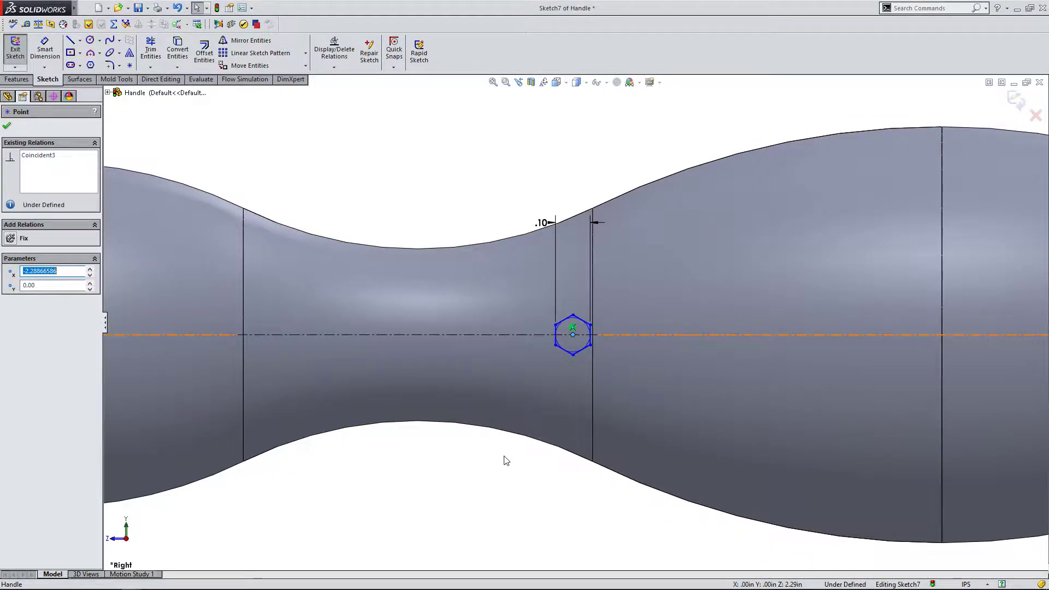
pyautogui.click(506, 460)
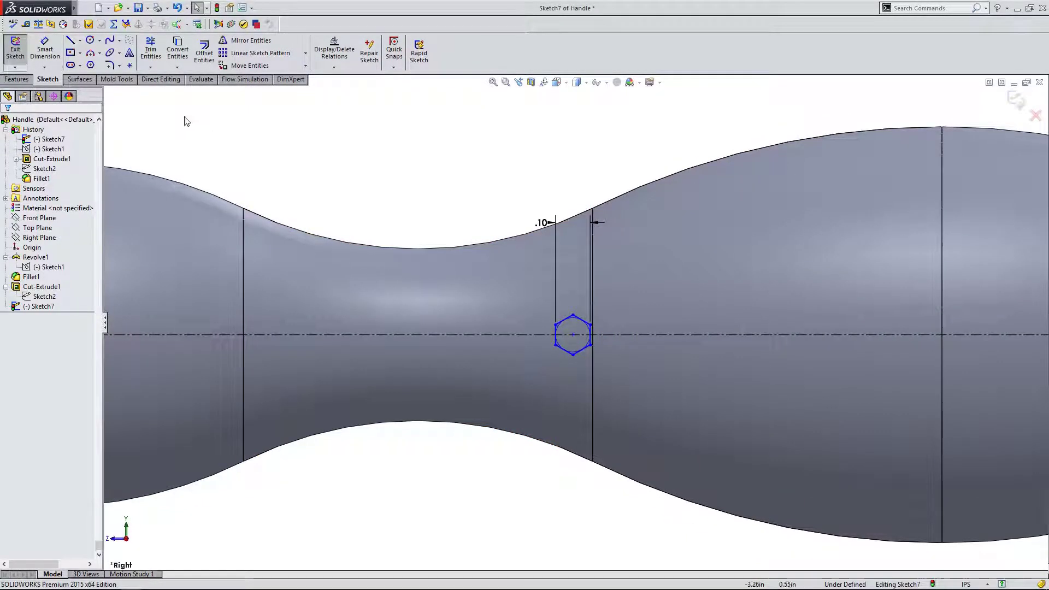
# Convert the circular edge between the neck and the bulge into a sketch line and make it construction geometry.
pyautogui.click(178, 48)
pyautogui.click(594, 411)
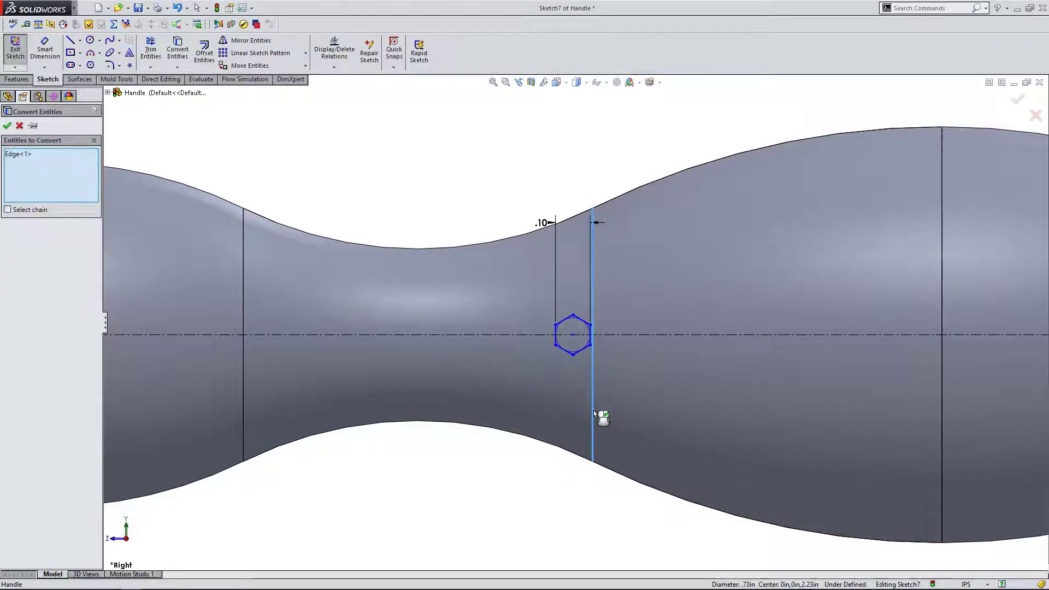
pyautogui.click(7, 125)
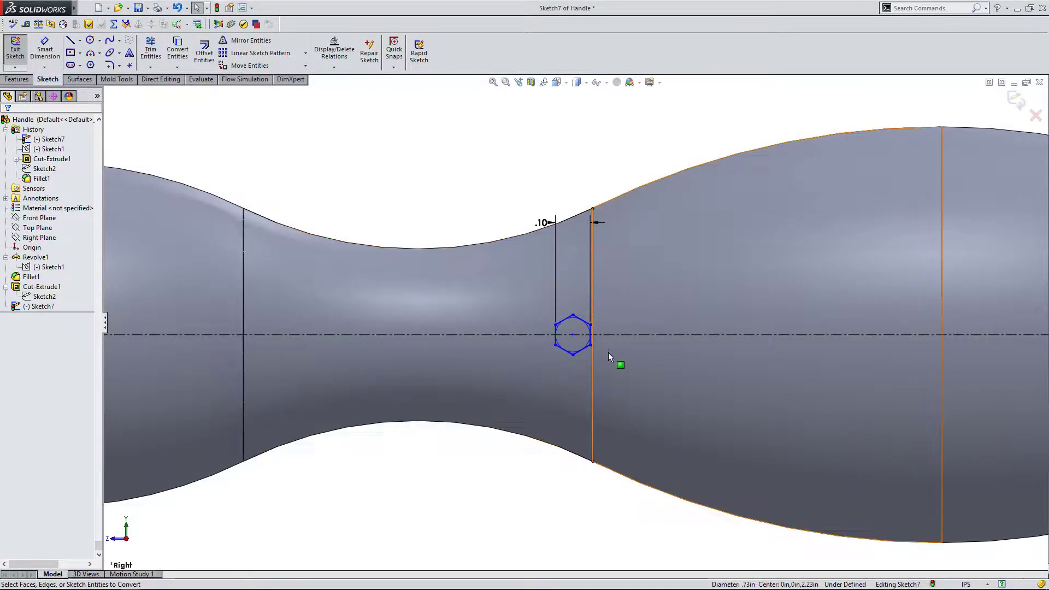
pyautogui.click(592, 365)
pyautogui.click(23, 297)
pyautogui.click(251, 150)
# Dimension the gap between the hexagon's nearest vertical side and the converted construction line, setting it to 0 in.
pyautogui.click(51, 50)
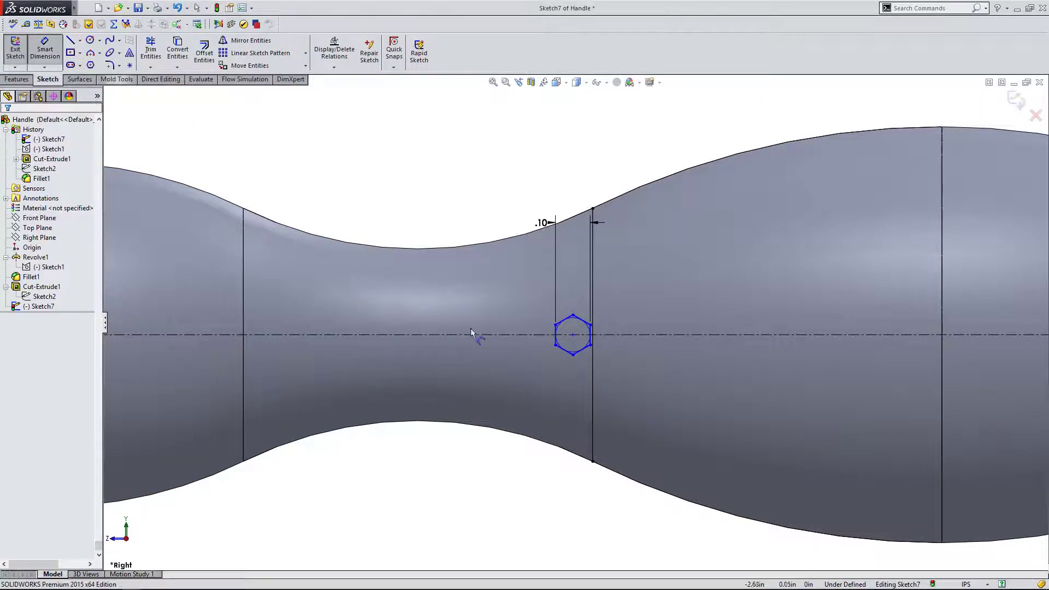
pyautogui.click(592, 369)
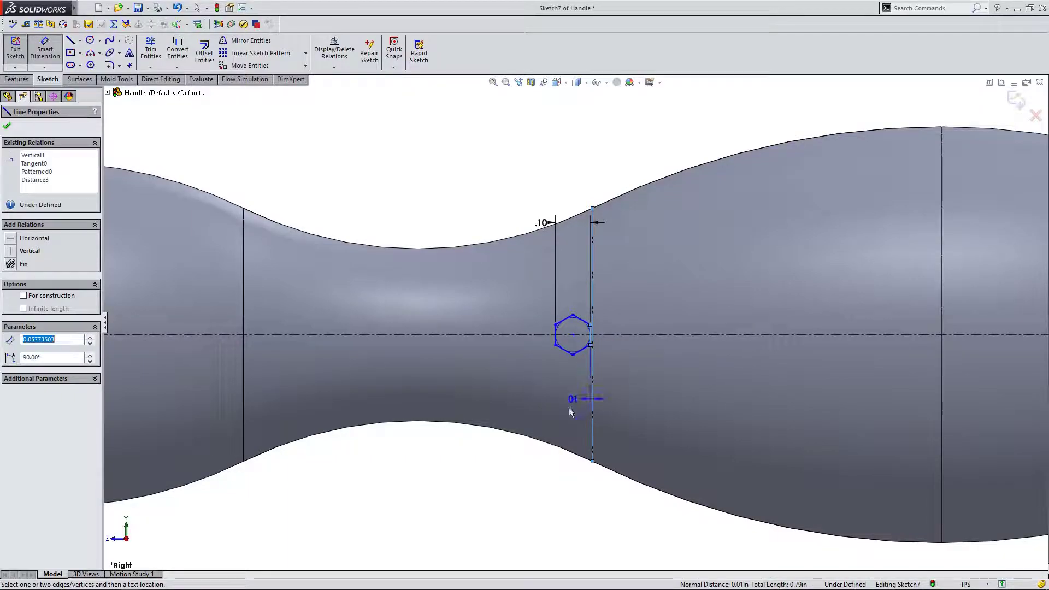
pyautogui.click(540, 455)
pyautogui.write('.0')
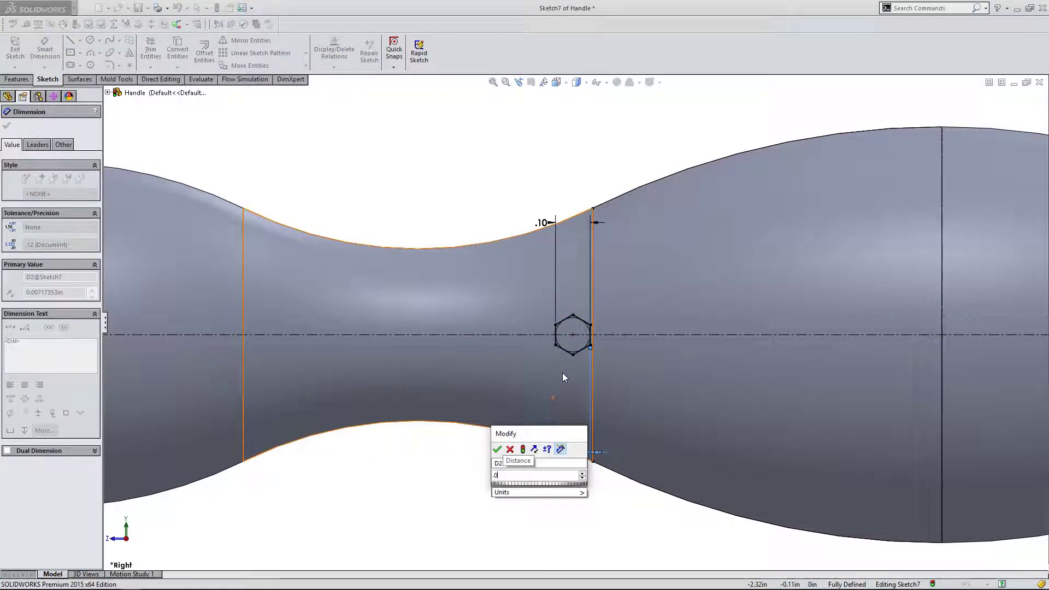
pyautogui.press('BackSpace')
pyautogui.press('BackSpace')
pyautogui.press('Return')
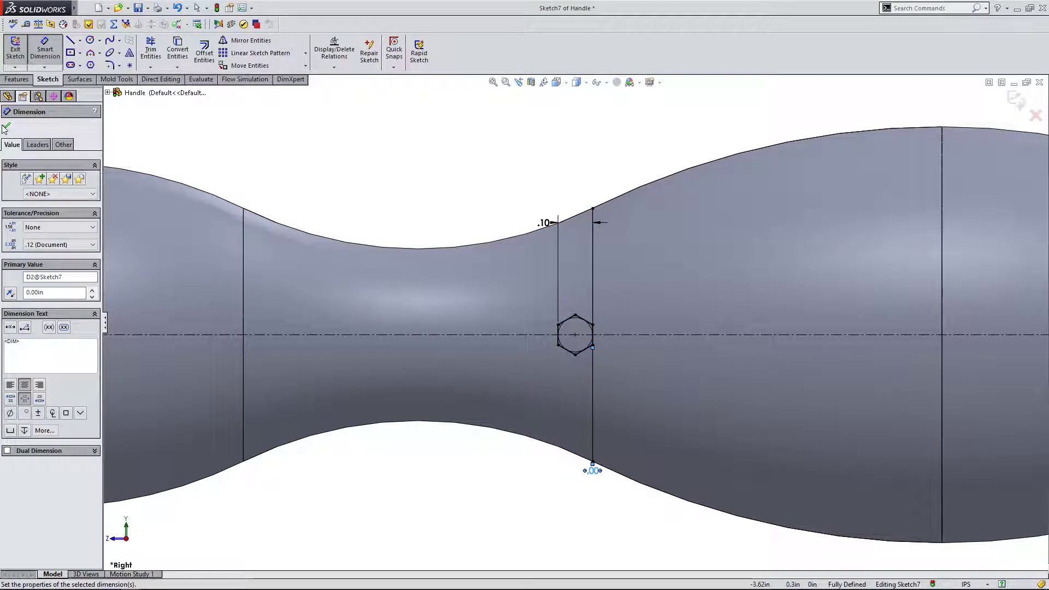
pyautogui.click(6, 128)
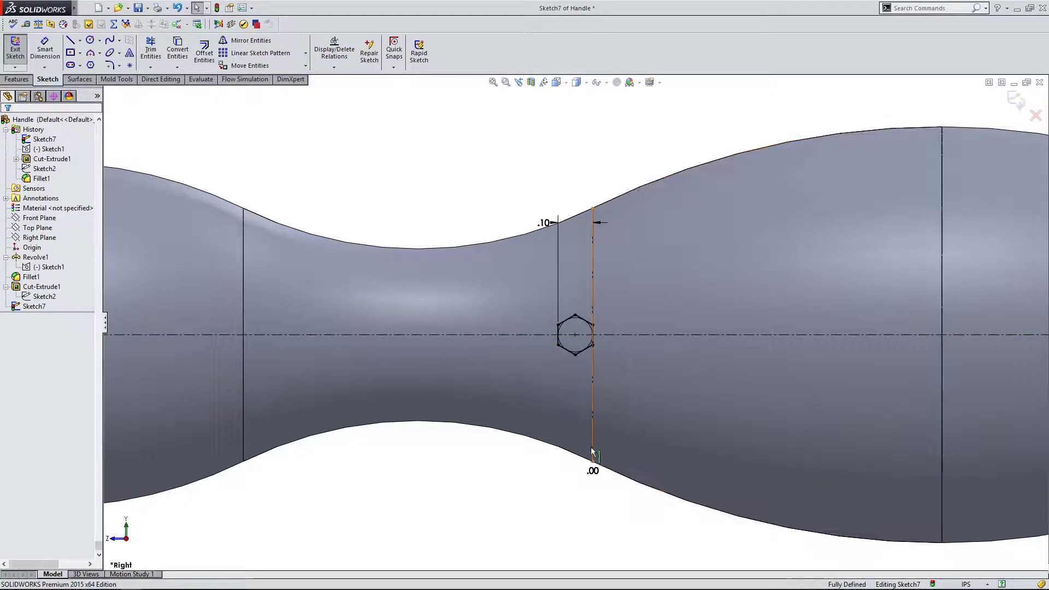
# Set the gap between the hexagon and the converted construction line to 0.015 in.
pyautogui.doubleClick(592, 472)
pyautogui.moveTo(573, 494); pyautogui.dragTo(560, 496)
pyautogui.write('15')
pyautogui.click(554, 468)
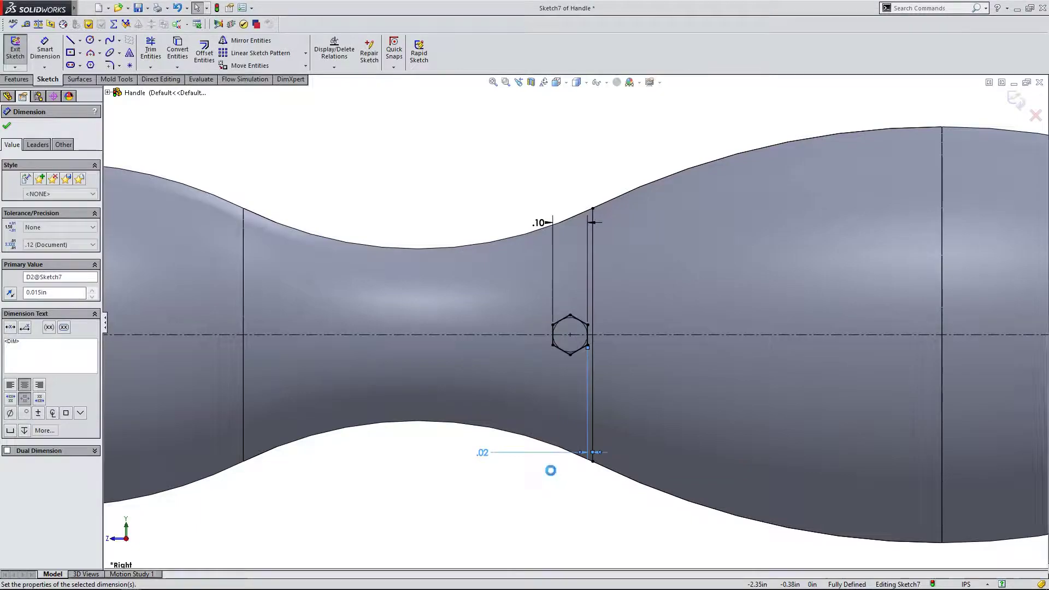
pyautogui.click(516, 492)
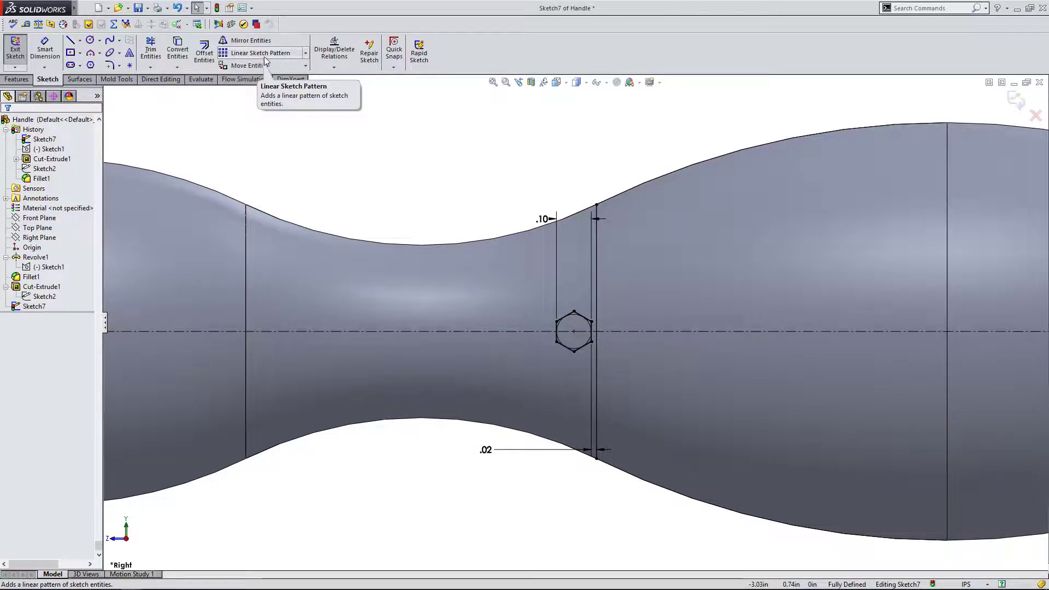
# Start a linear sketch pattern along the X-axis with the hexagon's sides as the entities to pattern.
pyautogui.click(241, 57)
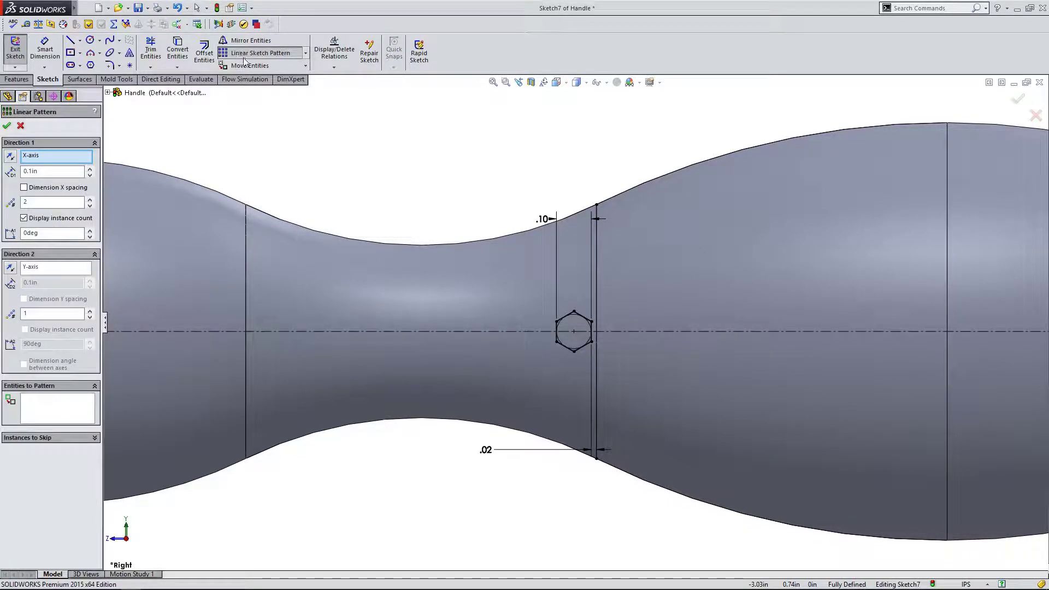
pyautogui.click(38, 415)
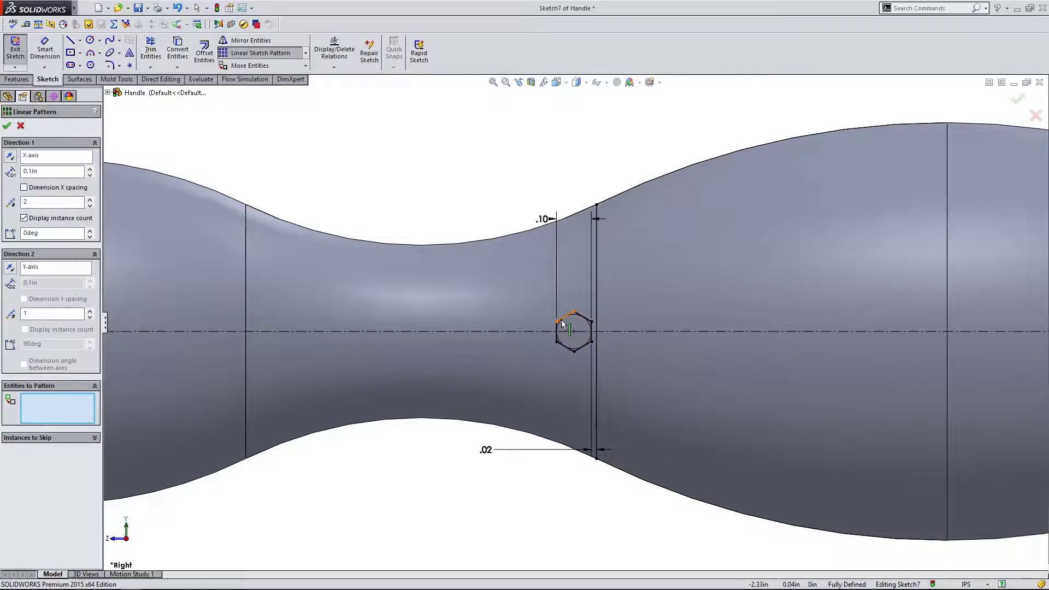
pyautogui.click(583, 316)
pyautogui.scroll(-1, 588, 333)
pyautogui.scroll(-1, 587, 333)
pyautogui.click(589, 311)
pyautogui.click(594, 334)
pyautogui.click(582, 357)
pyautogui.click(553, 360)
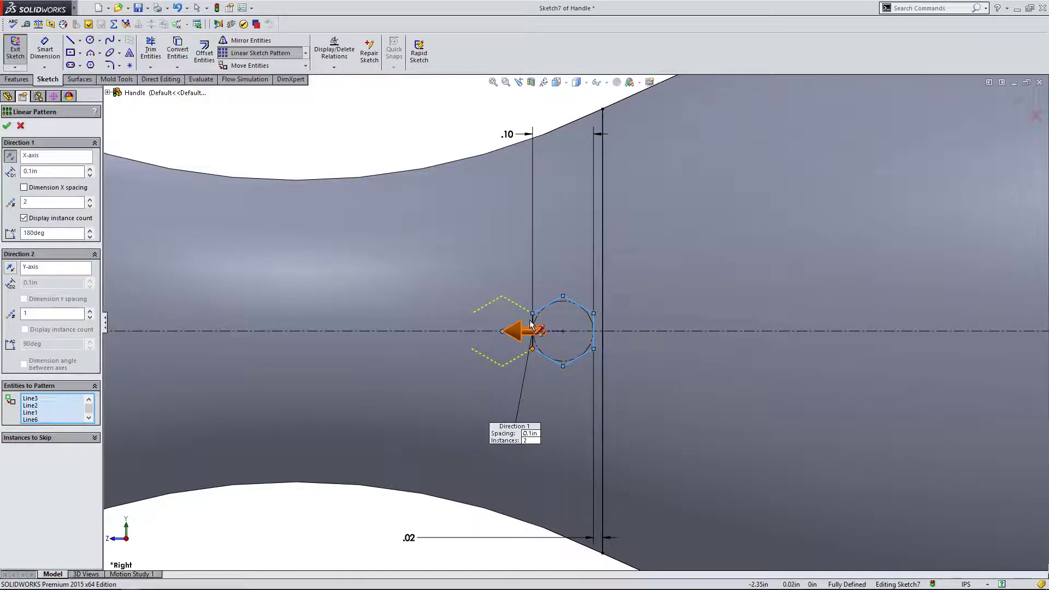
pyautogui.scroll(-3, 535, 322)
pyautogui.click(548, 328)
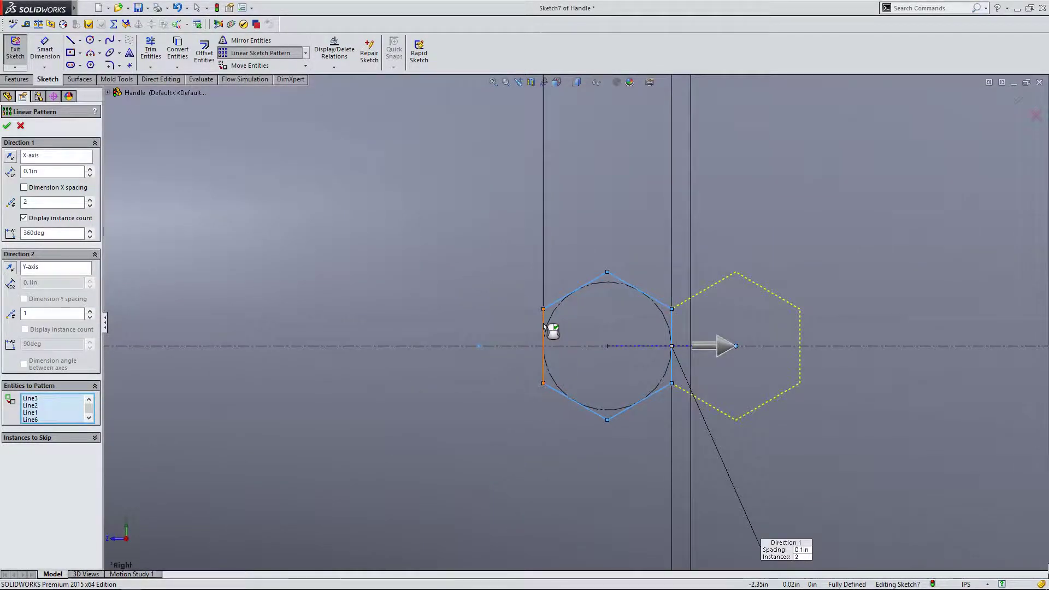
pyautogui.scroll(5, 547, 328)
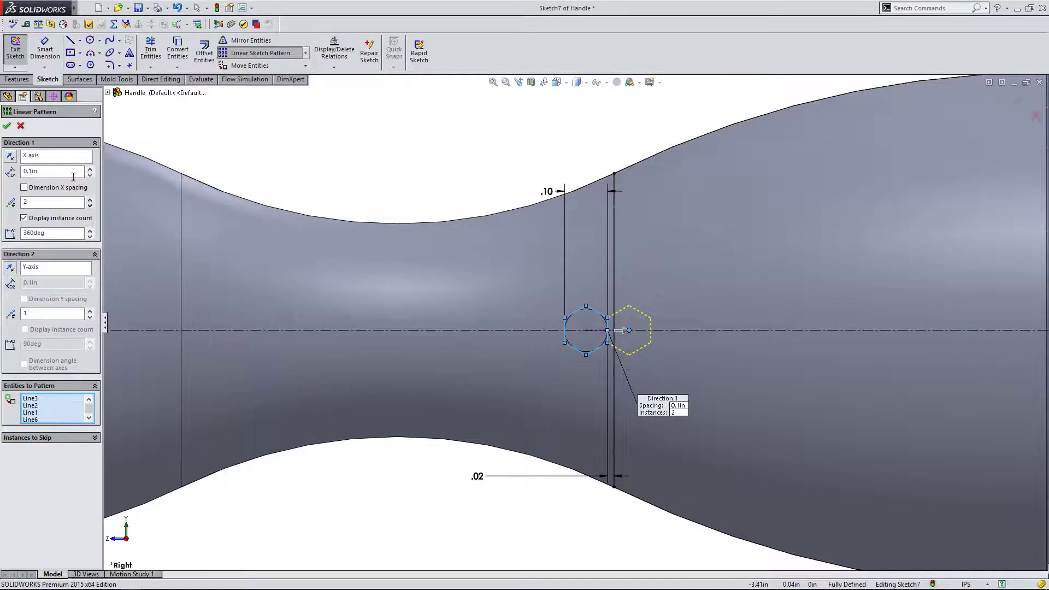
# Set the hexagon pattern's X-axis spacing to 0.15 in with two instances.
pyautogui.moveTo(34, 173); pyautogui.dragTo(29, 174)
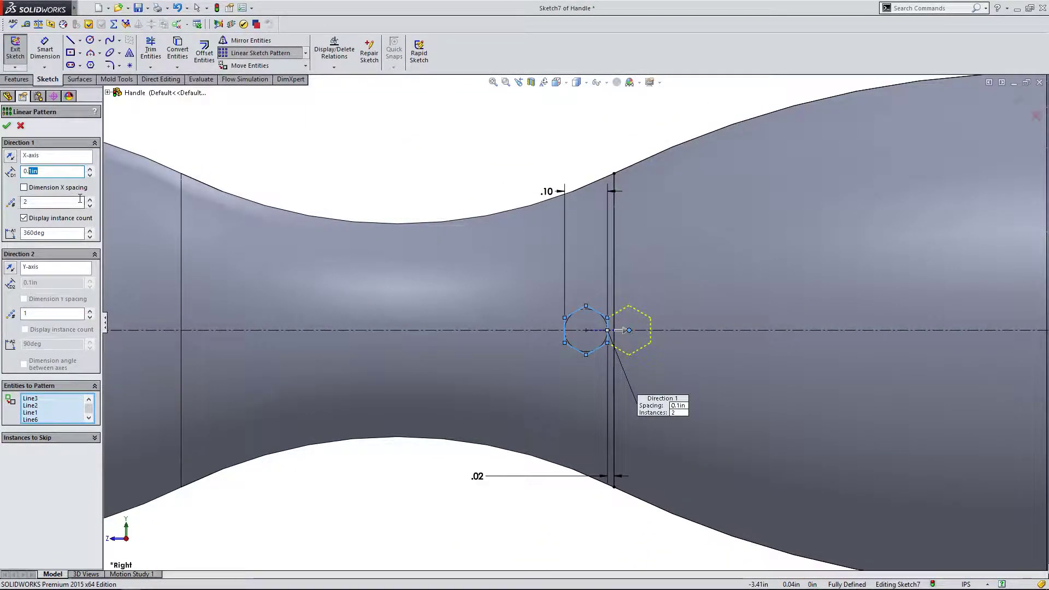
pyautogui.write('5')
pyautogui.press('Return')
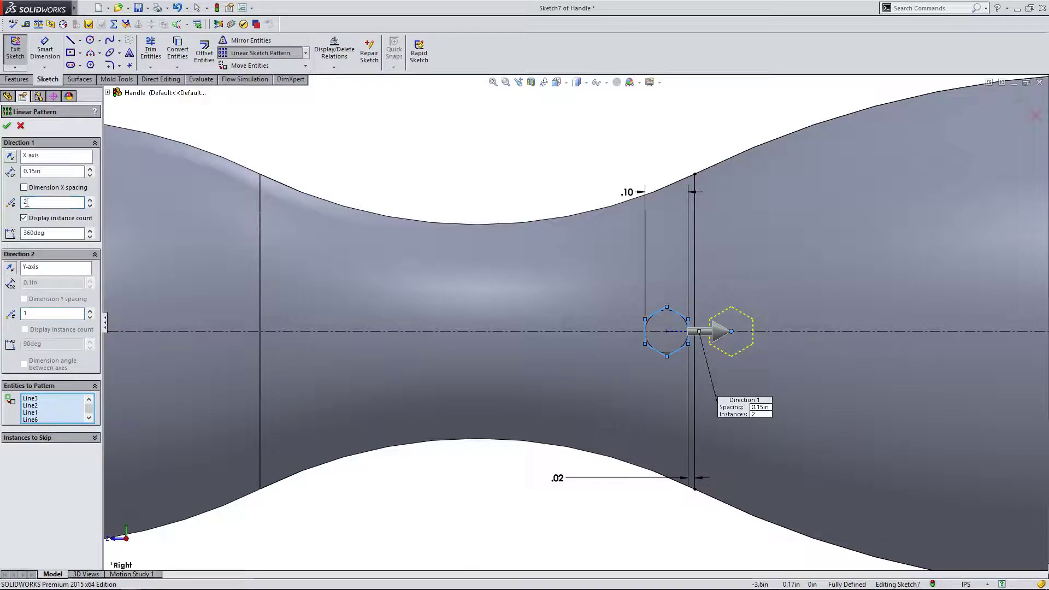
pyautogui.doubleClick(24, 201)
pyautogui.write('3')
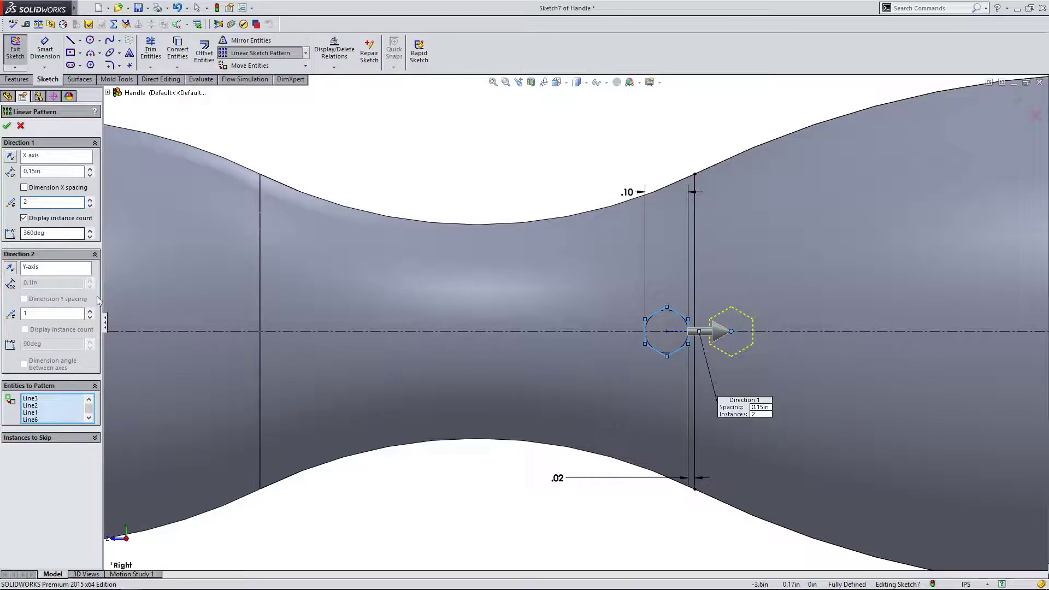
# Add a Y-axis pattern direction with two instances spaced 0.15 in and reverse the X-axis direction towards the neck.
pyautogui.click(90, 311)
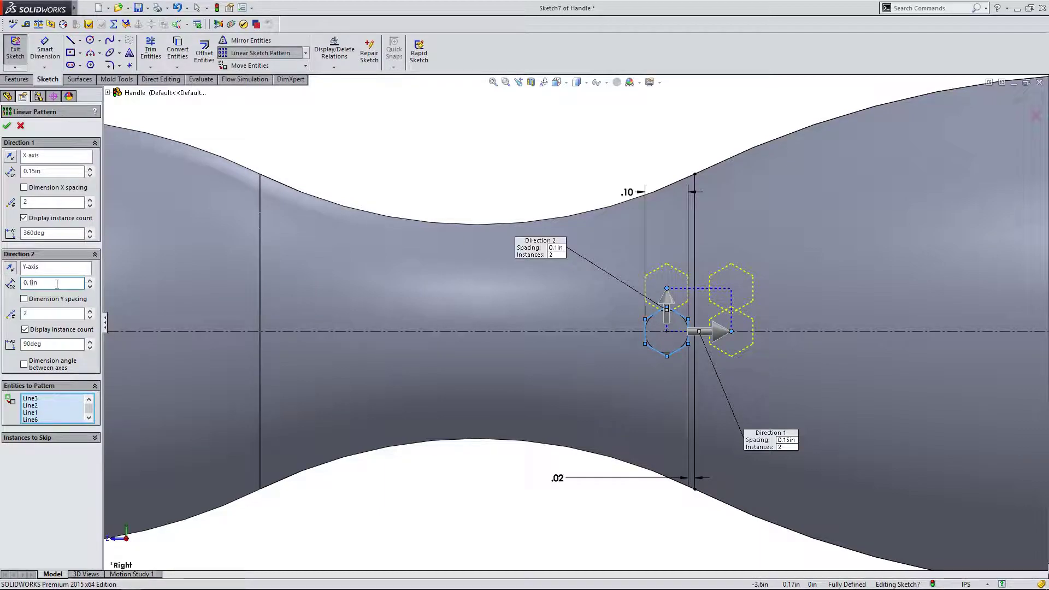
pyautogui.press('Return')
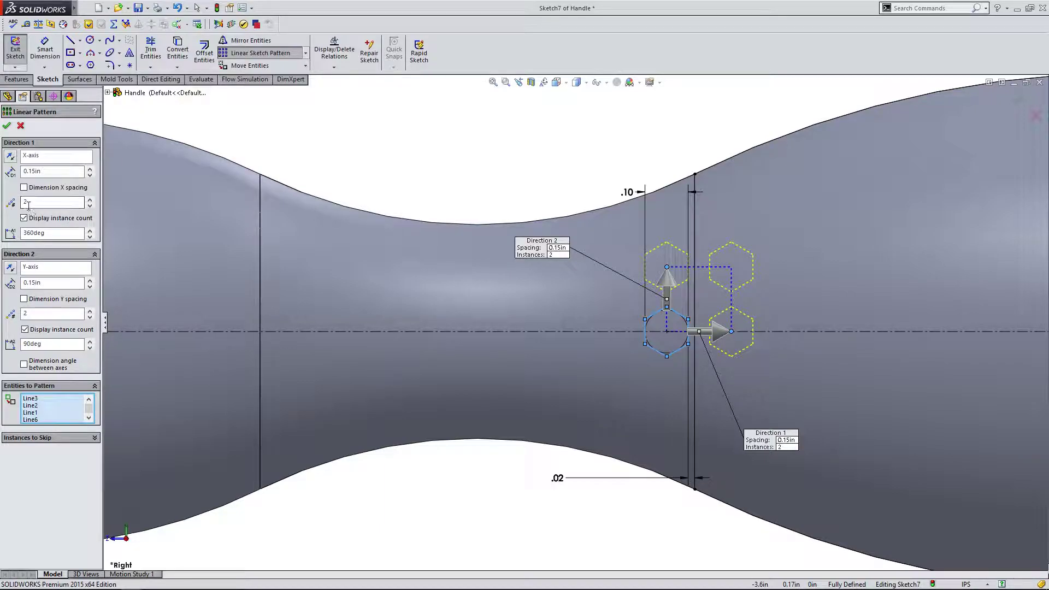
pyautogui.click(10, 157)
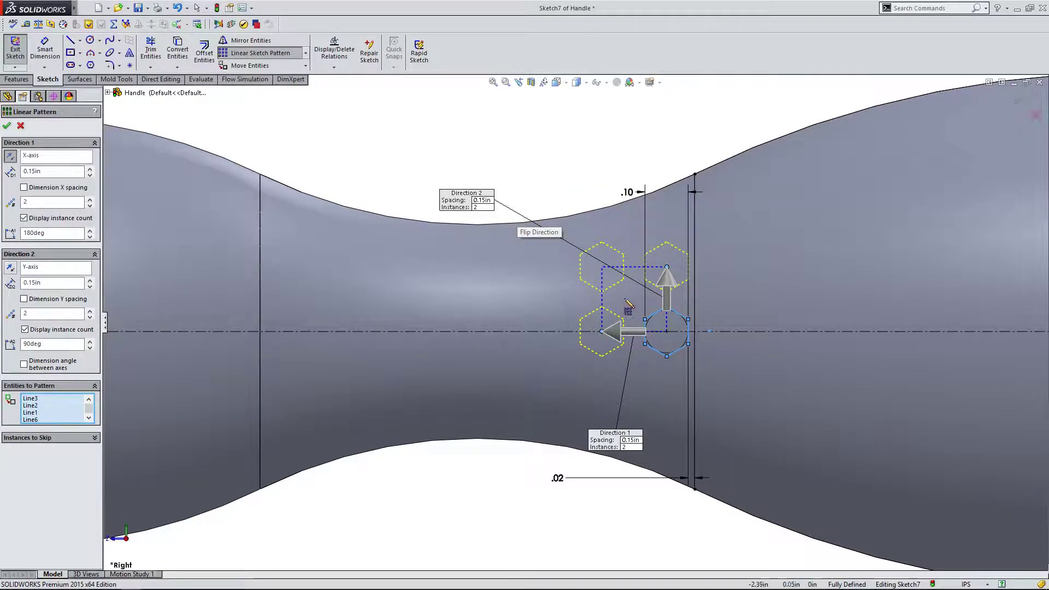
# Set the hexagon pattern to three instances along the Y-axis and seven instances along the X-axis.
pyautogui.click(12, 268)
pyautogui.click(11, 268)
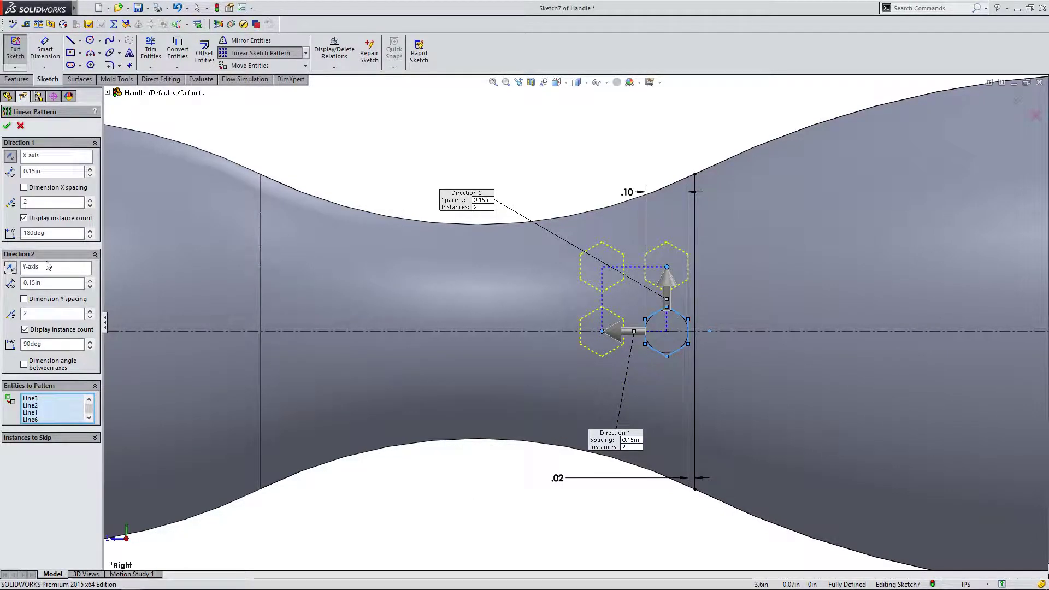
pyautogui.click(90, 310)
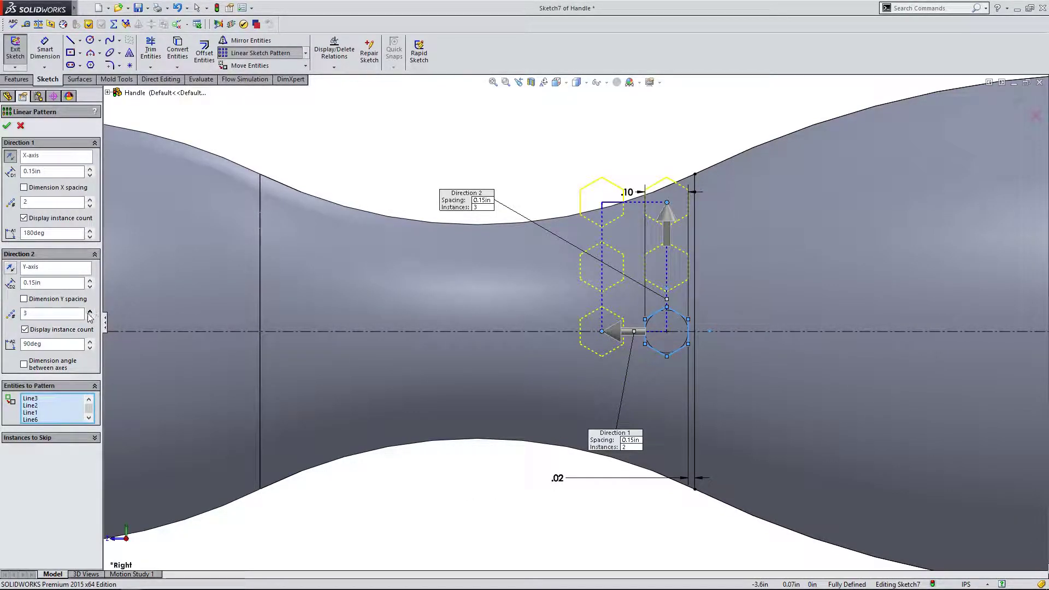
pyautogui.click(90, 199)
pyautogui.click(90, 200)
pyautogui.click(90, 199)
pyautogui.click(90, 200)
pyautogui.click(90, 200)
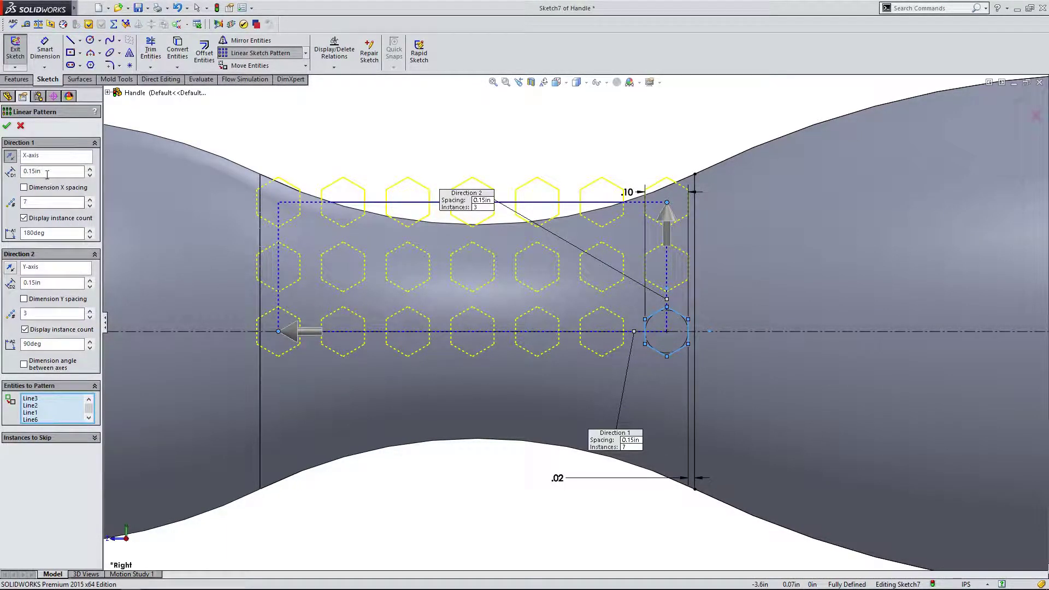
# Set both the X-axis and Y-axis spacing of the hexagon pattern to 0.14 in.
pyautogui.moveTo(40, 171); pyautogui.dragTo(34, 172)
pyautogui.write('4')
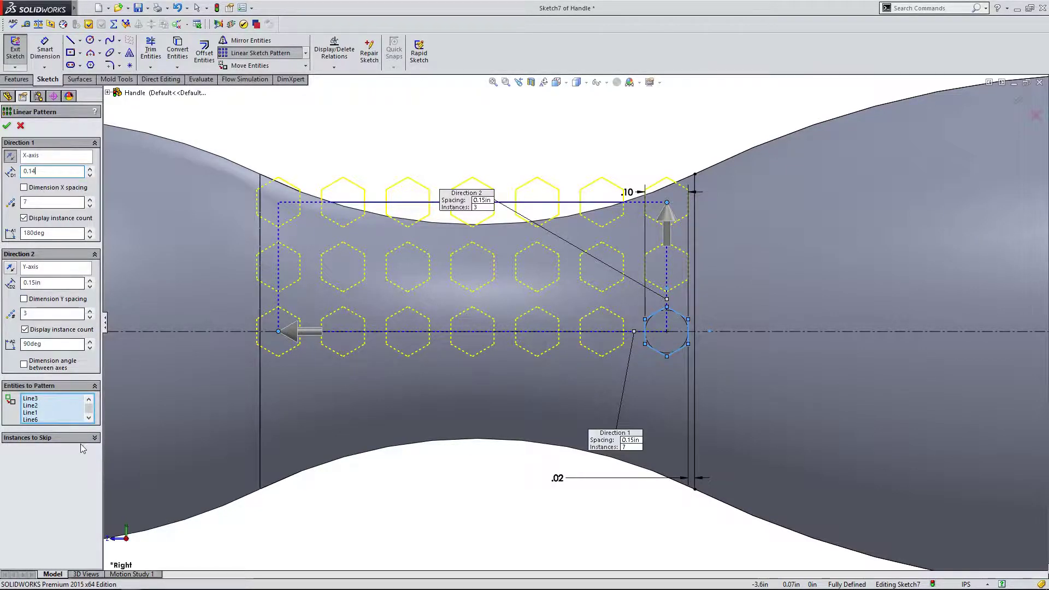
pyautogui.press('Return')
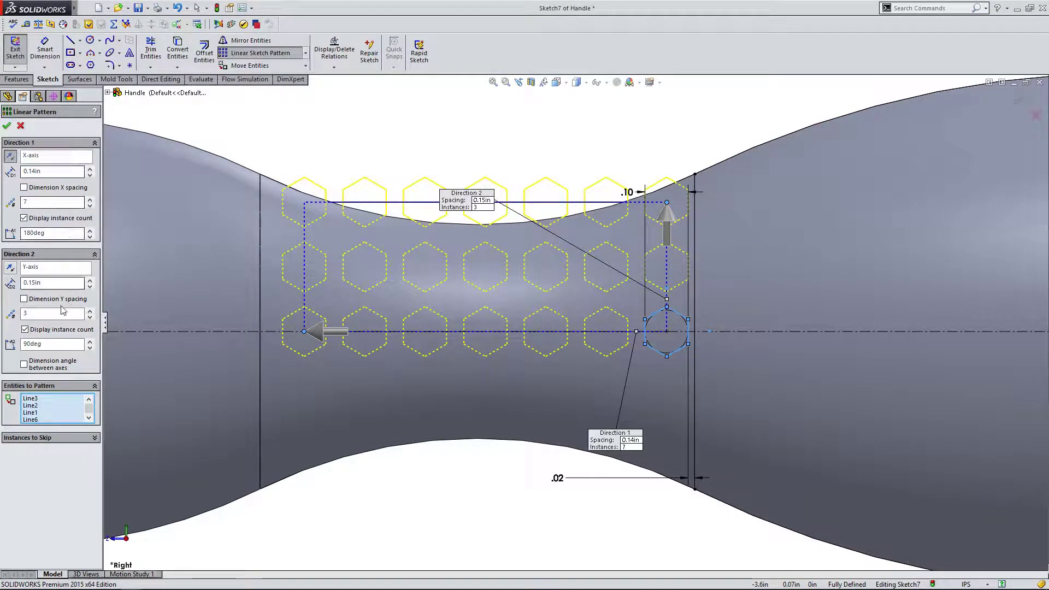
pyautogui.moveTo(41, 283); pyautogui.dragTo(33, 283)
pyautogui.write('4')
pyautogui.press('Return')
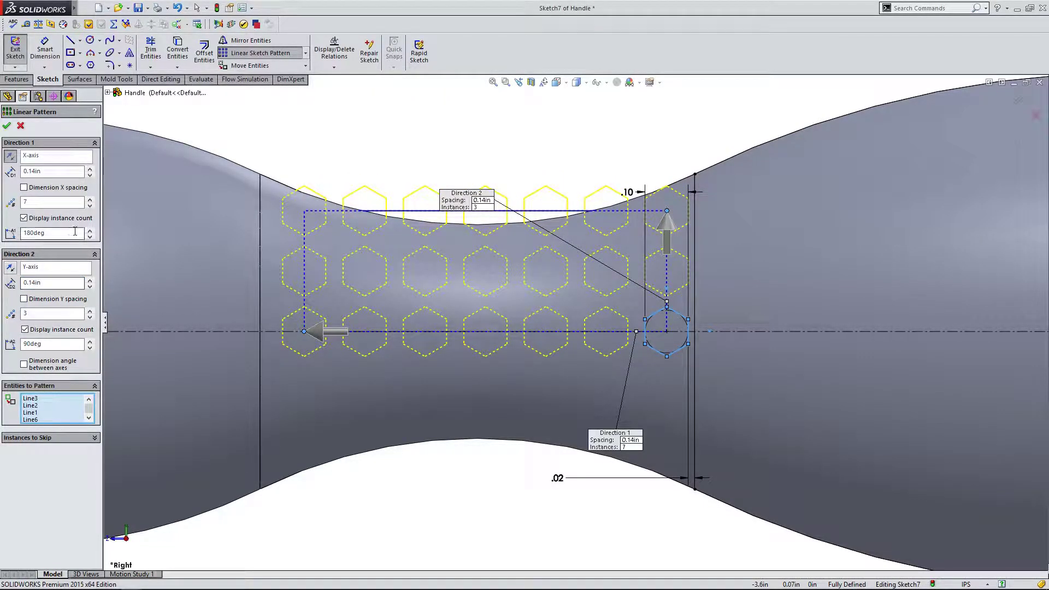
# Try X-axis spacings of about 0.15 in and 0.16 in for the hexagon pattern.
pyautogui.moveTo(43, 172); pyautogui.dragTo(32, 171)
pyautogui.press('BackSpace')
pyautogui.write('5')
pyautogui.press('Return')
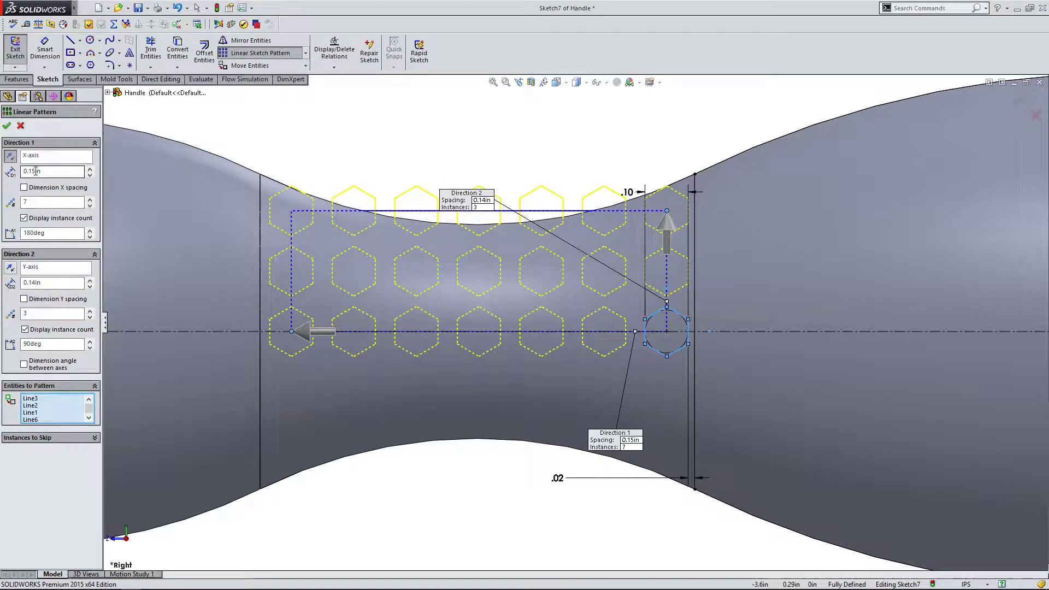
pyautogui.press('BackSpace')
pyautogui.write('6')
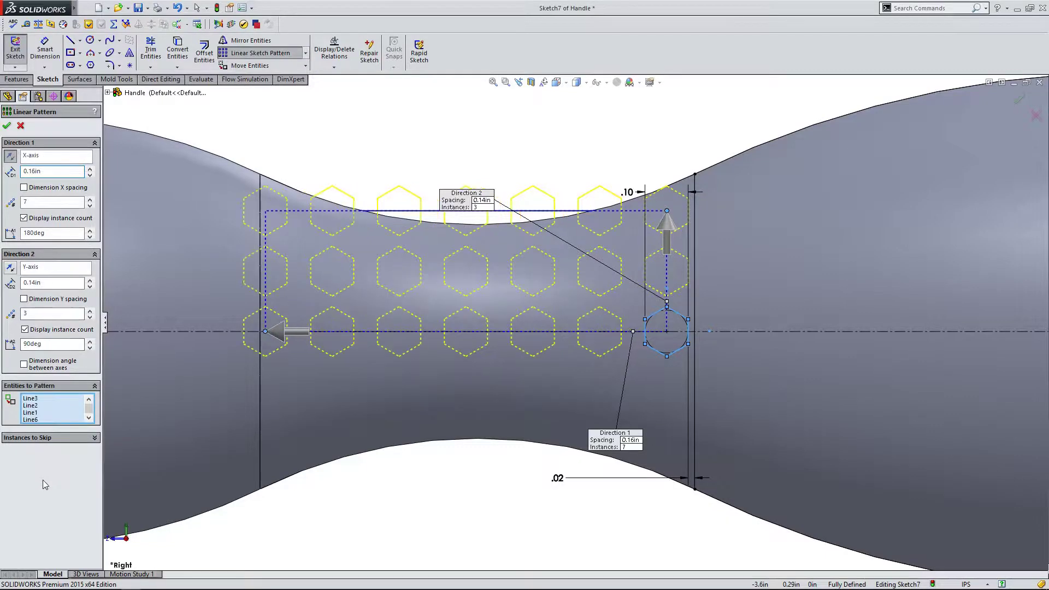
# Fit the seven hexagon columns between the neck's edges with an X-axis spacing of about 0.15 in and complete the pattern.
pyautogui.moveTo(42, 171); pyautogui.dragTo(32, 171)
pyautogui.write('5')
pyautogui.press('BackSpace')
pyautogui.write('4')
pyautogui.click(54, 202)
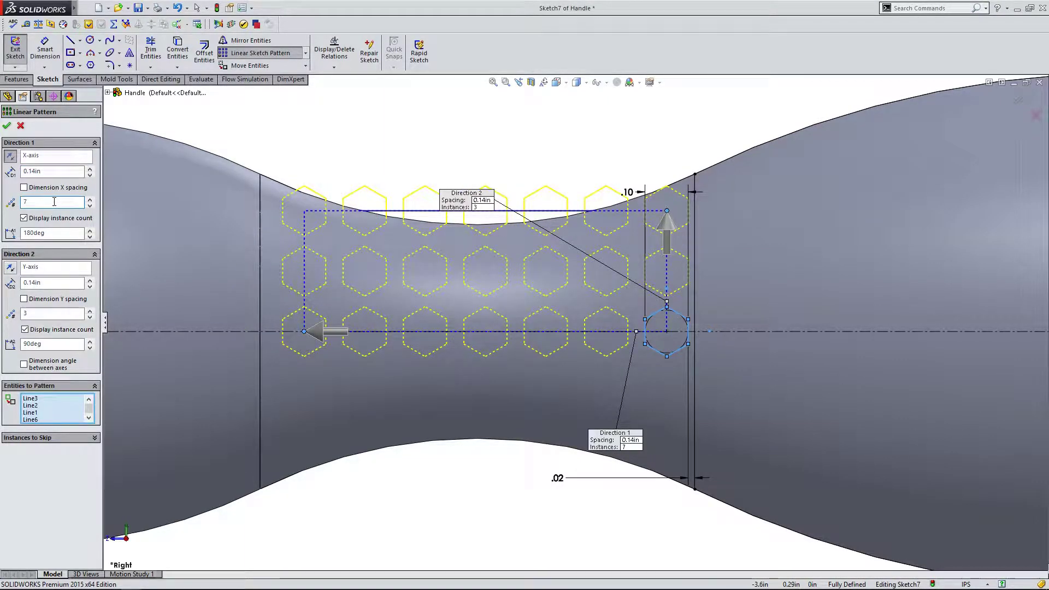
pyautogui.write('5')
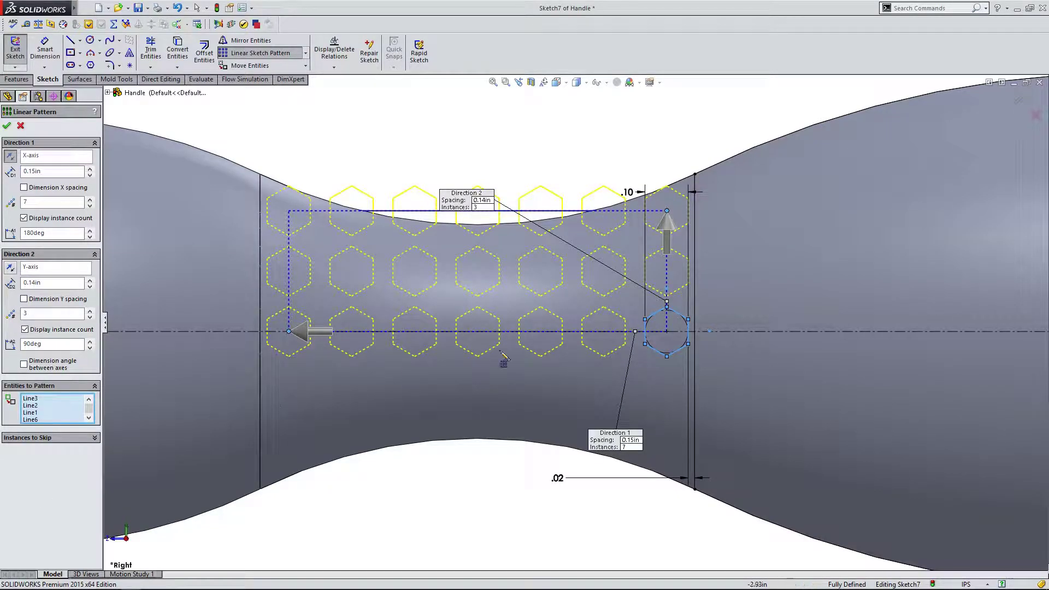
pyautogui.scroll(2, 523, 412)
pyautogui.scroll(-1, 525, 330)
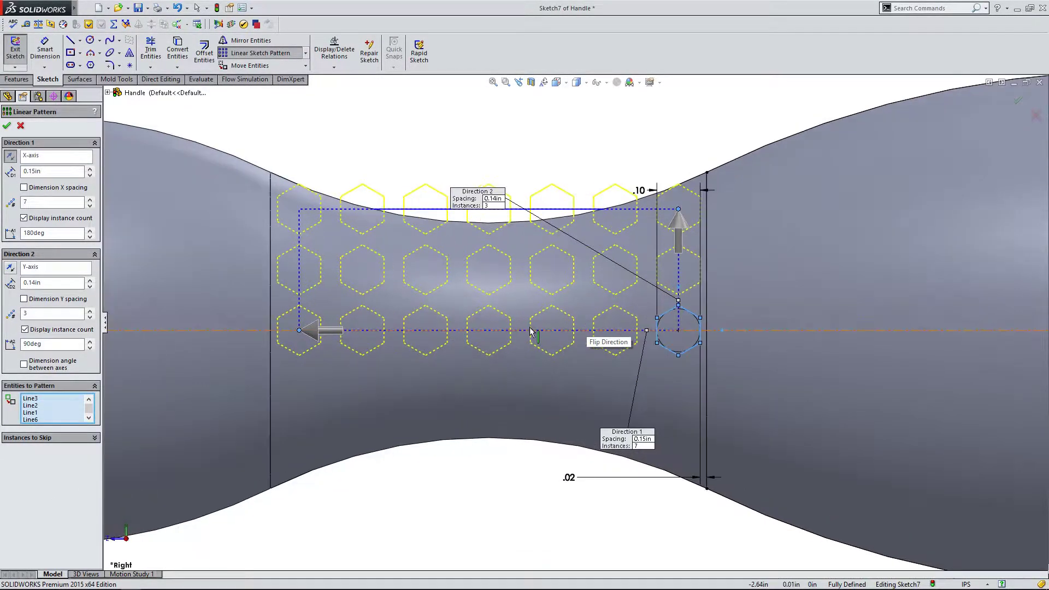
pyautogui.click(6, 127)
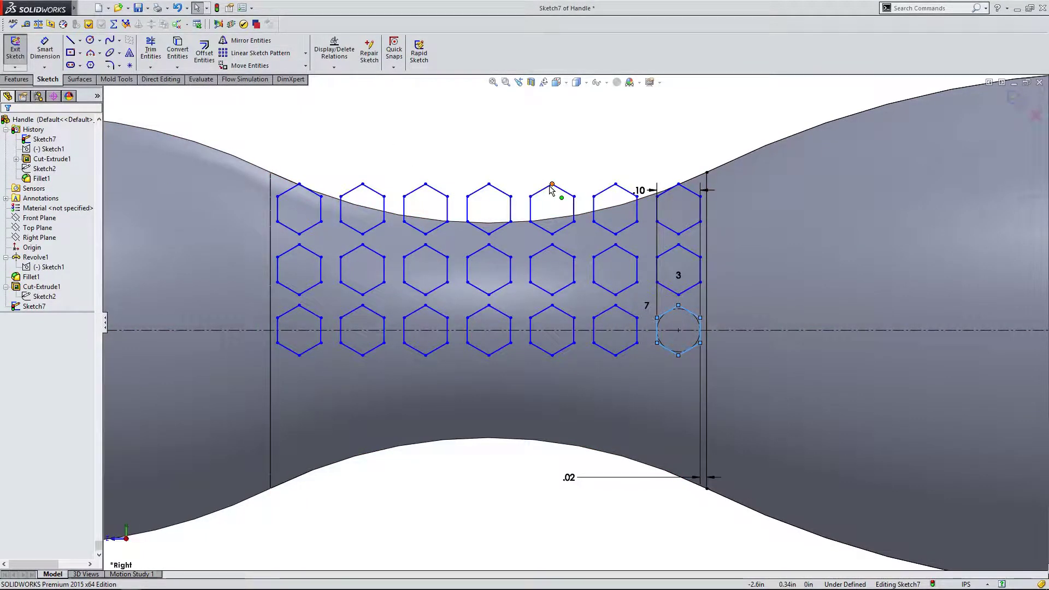
# Mirror the two hexagon rows above the handle's axis about the horizontal centerline, keeping the originals.
pyautogui.scroll(2, 508, 259)
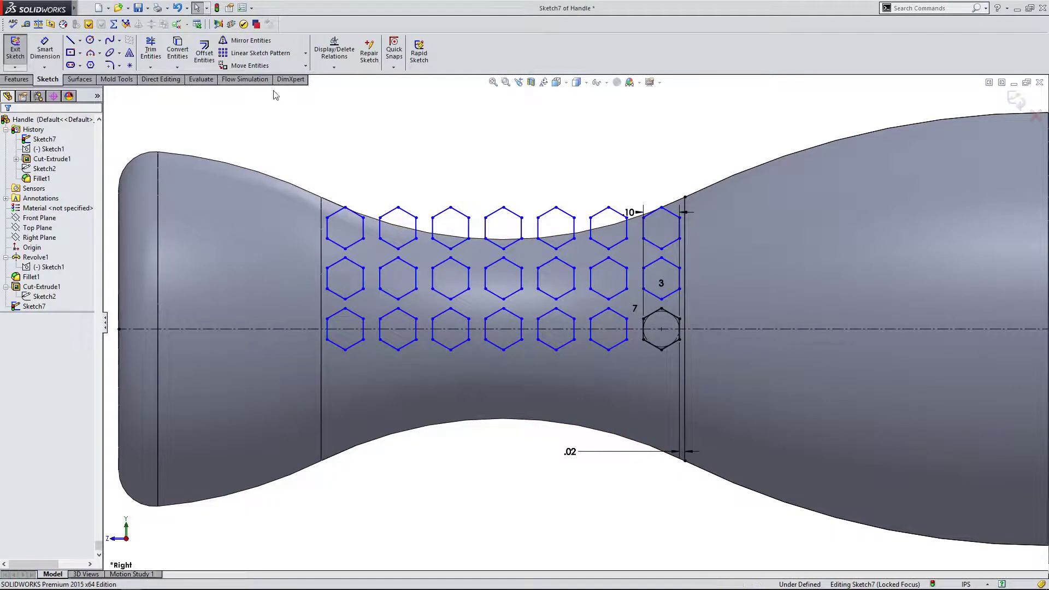
pyautogui.click(247, 40)
pyautogui.moveTo(306, 171); pyautogui.dragTo(719, 303)
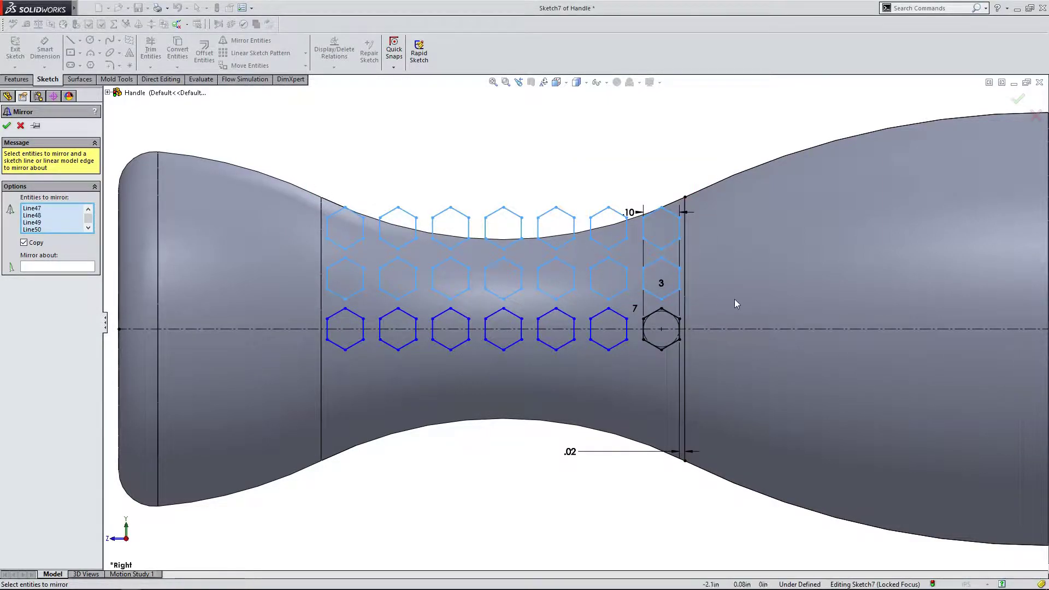
pyautogui.click(65, 267)
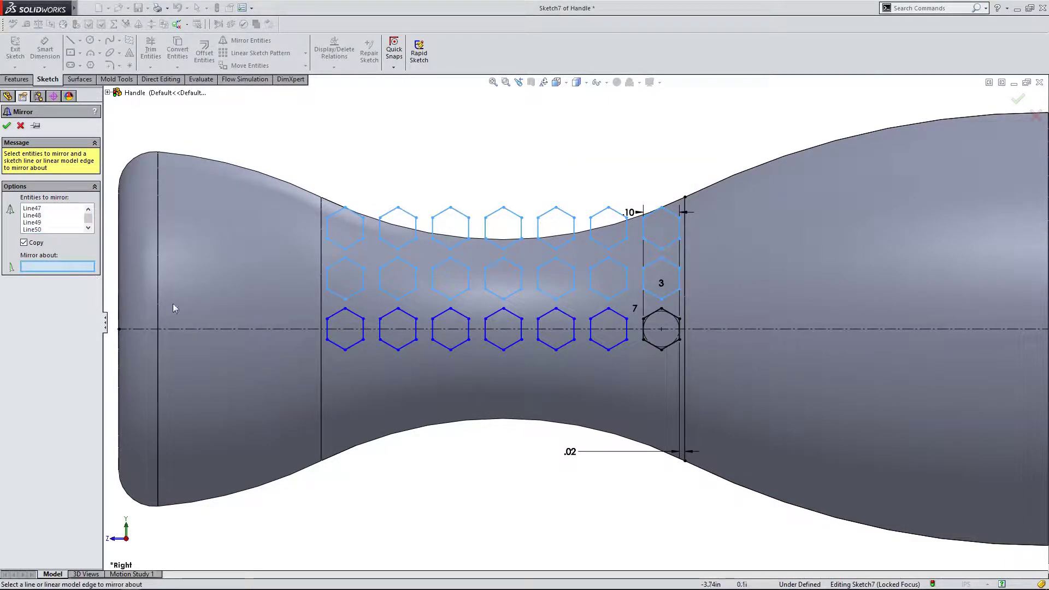
pyautogui.click(242, 330)
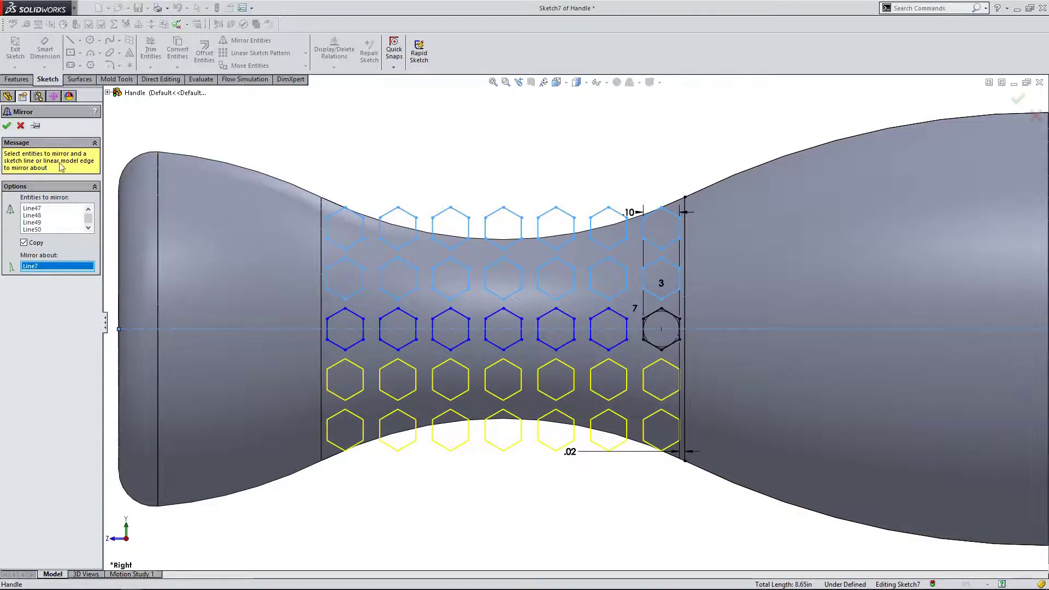
pyautogui.click(7, 126)
pyautogui.scroll(-1, 765, 328)
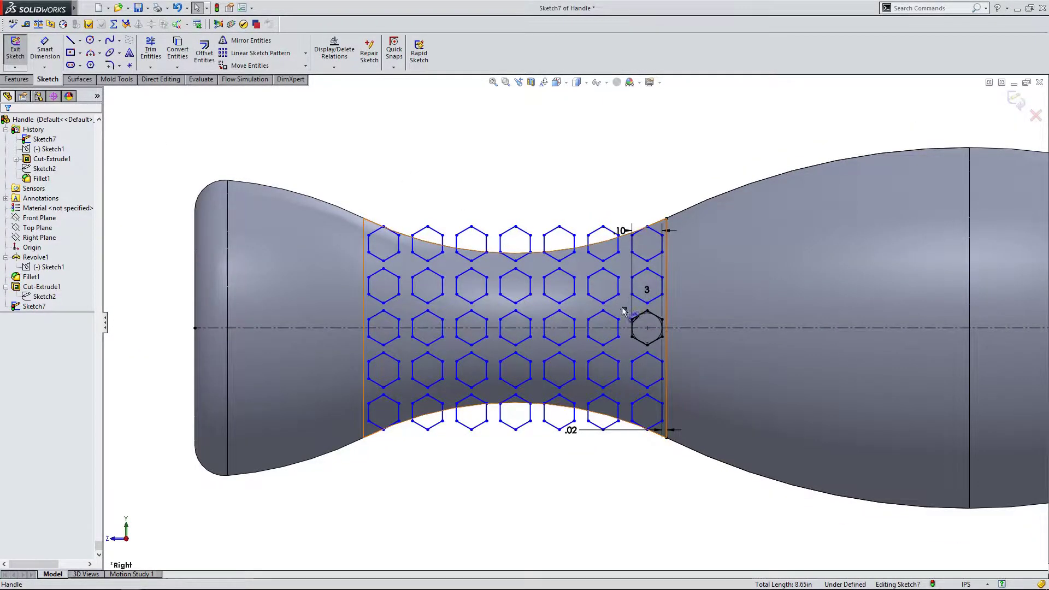
# Delete the outermost hexagon rows that overhang the neck's lower and upper edges, leaving the three middle rows.
pyautogui.scroll(2, 639, 377)
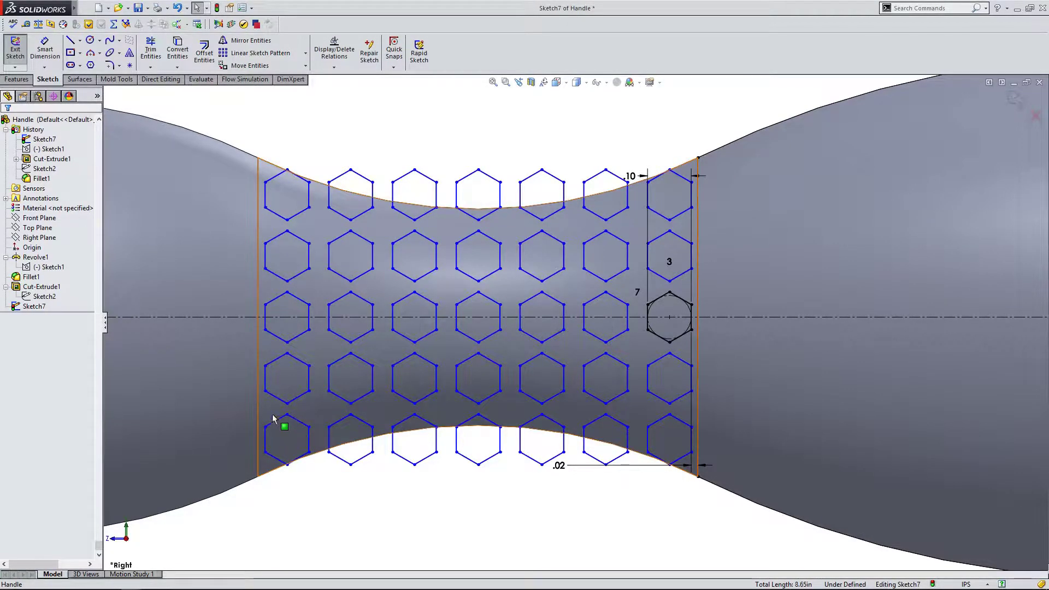
pyautogui.moveTo(264, 410); pyautogui.dragTo(693, 487)
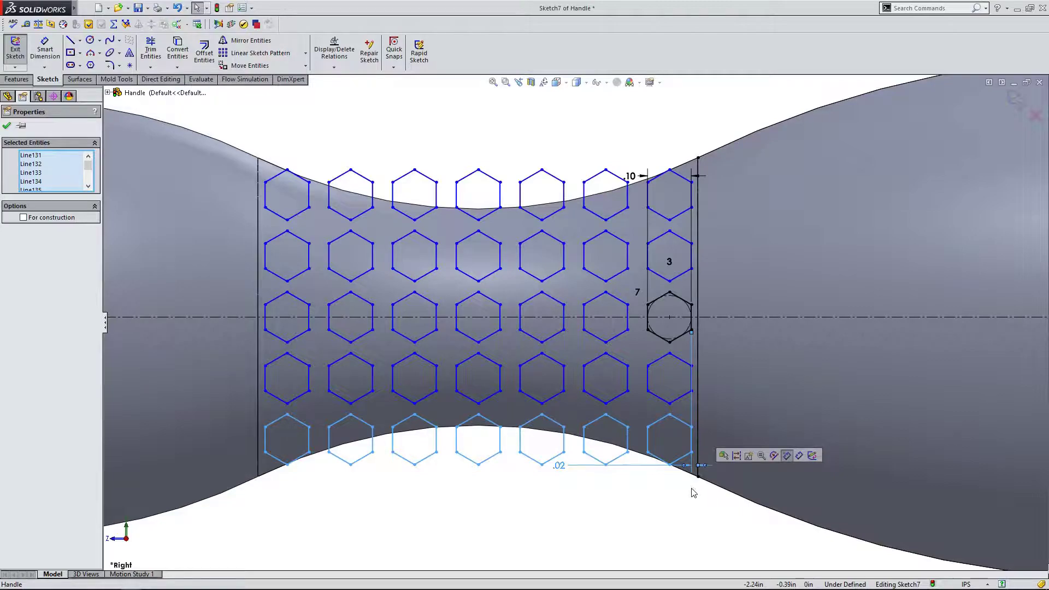
pyautogui.press('Delete')
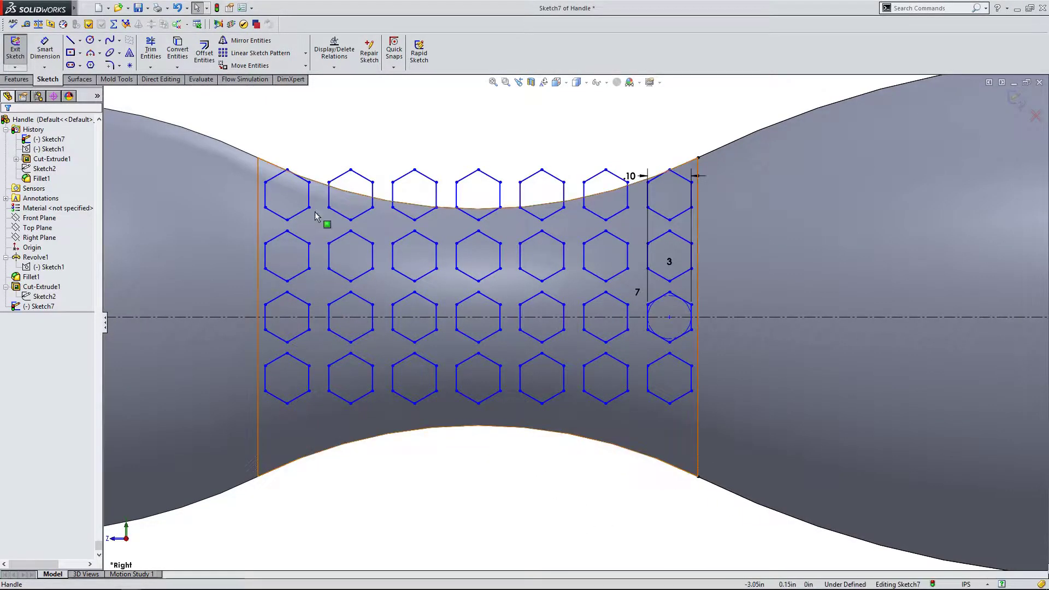
pyautogui.moveTo(266, 130); pyautogui.dragTo(693, 224)
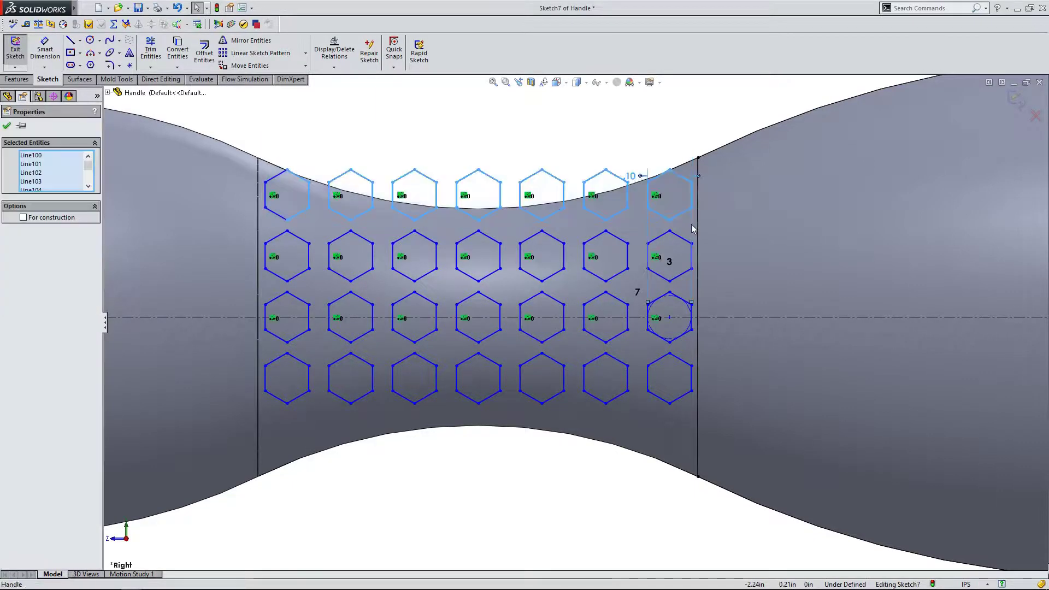
pyautogui.press('Delete')
pyautogui.moveTo(260, 138); pyautogui.dragTo(316, 224)
pyautogui.press('Delete')
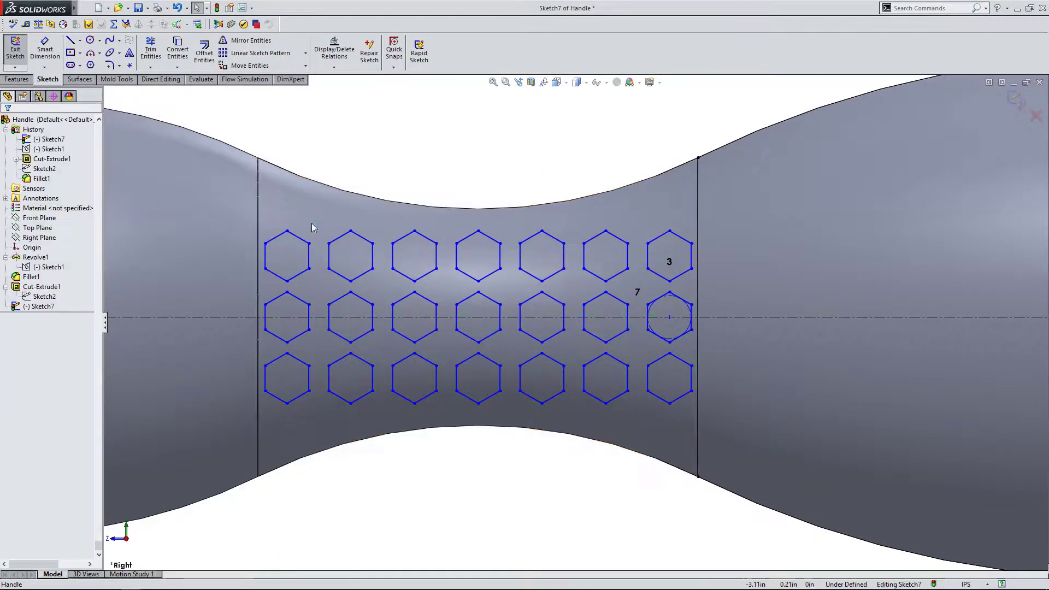
# Exit the hexagon sketch and clear the selection.
pyautogui.click(90, 296)
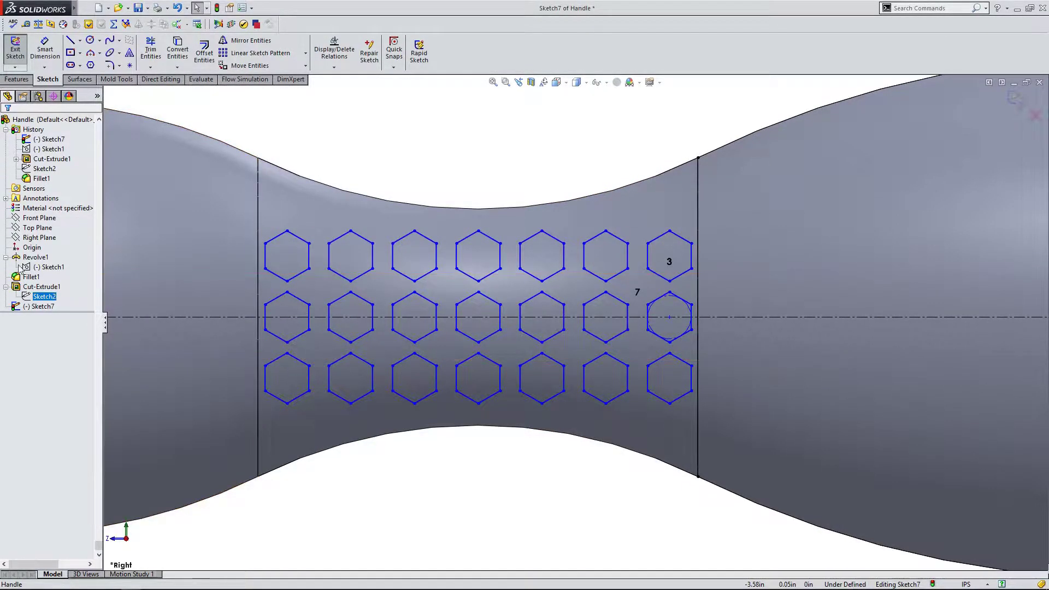
pyautogui.click(38, 120)
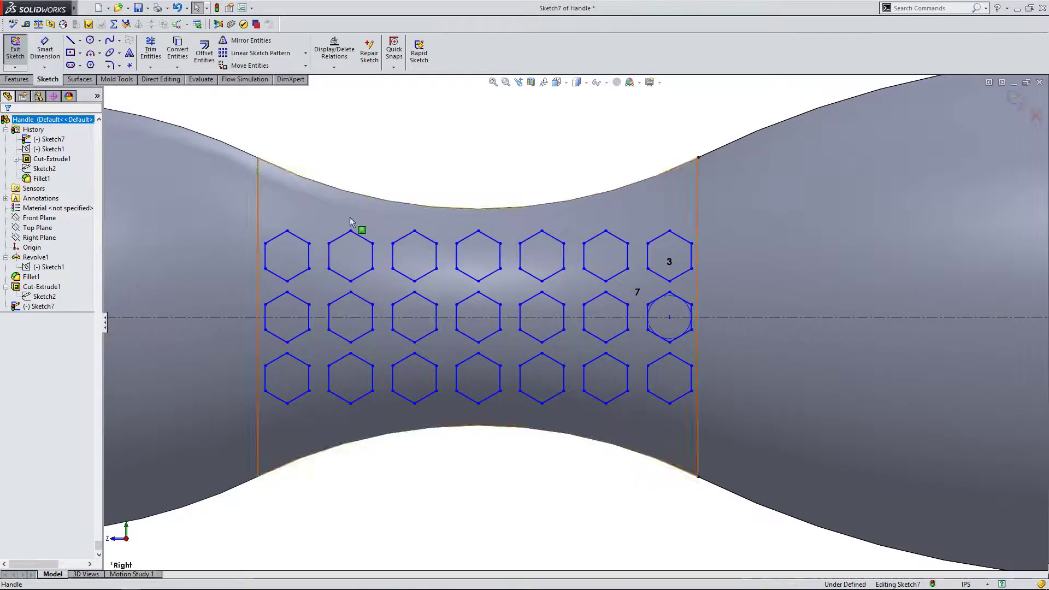
pyautogui.click(16, 51)
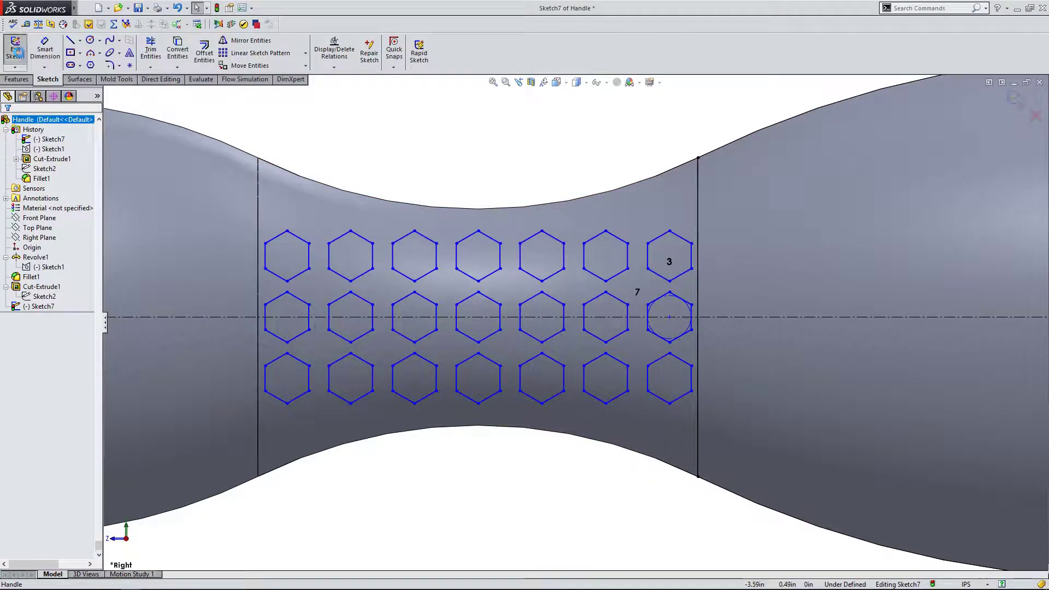
pyautogui.click(504, 428)
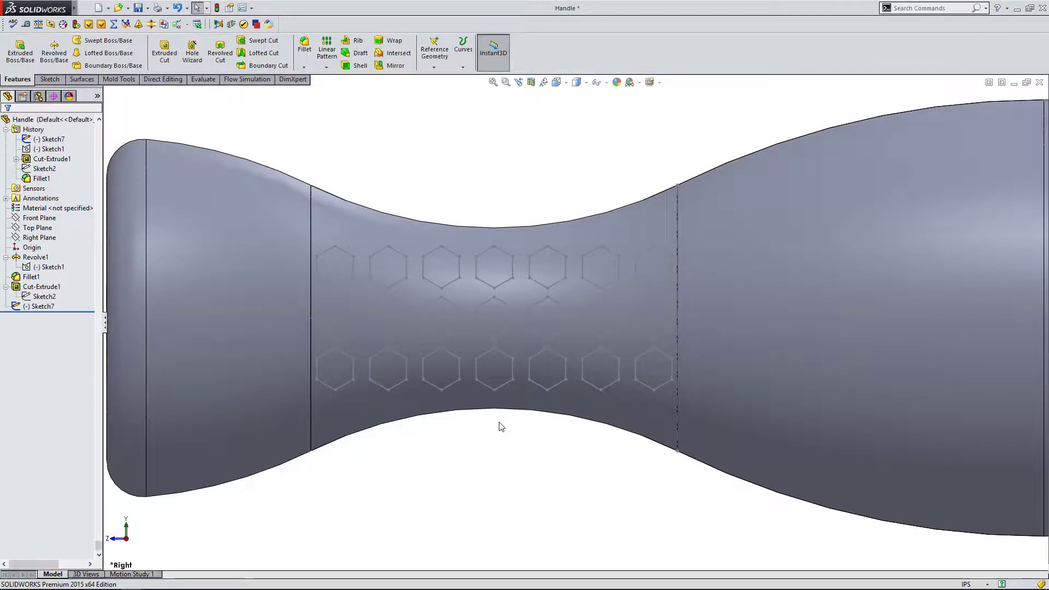
pyautogui.scroll(-2, 519, 423)
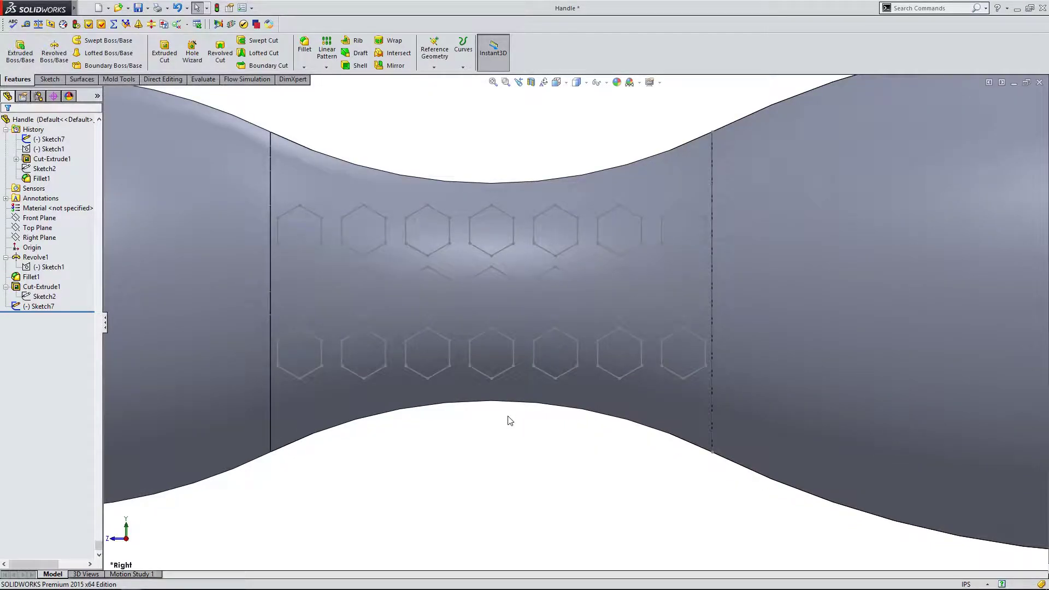
pyautogui.scroll(1, 574, 328)
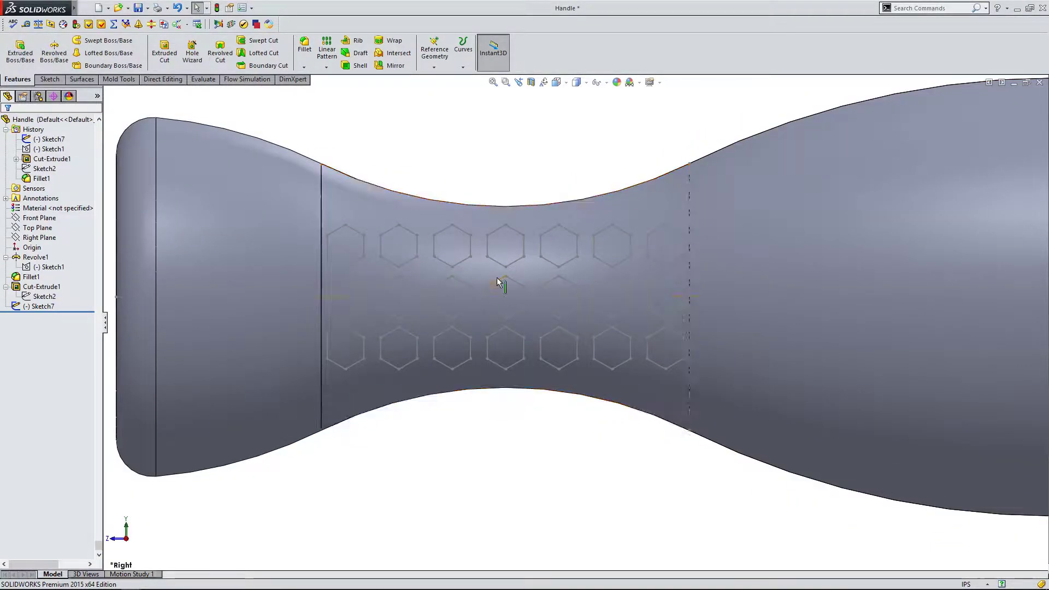
pyautogui.click(464, 257)
pyautogui.click(476, 393)
pyautogui.click(480, 429)
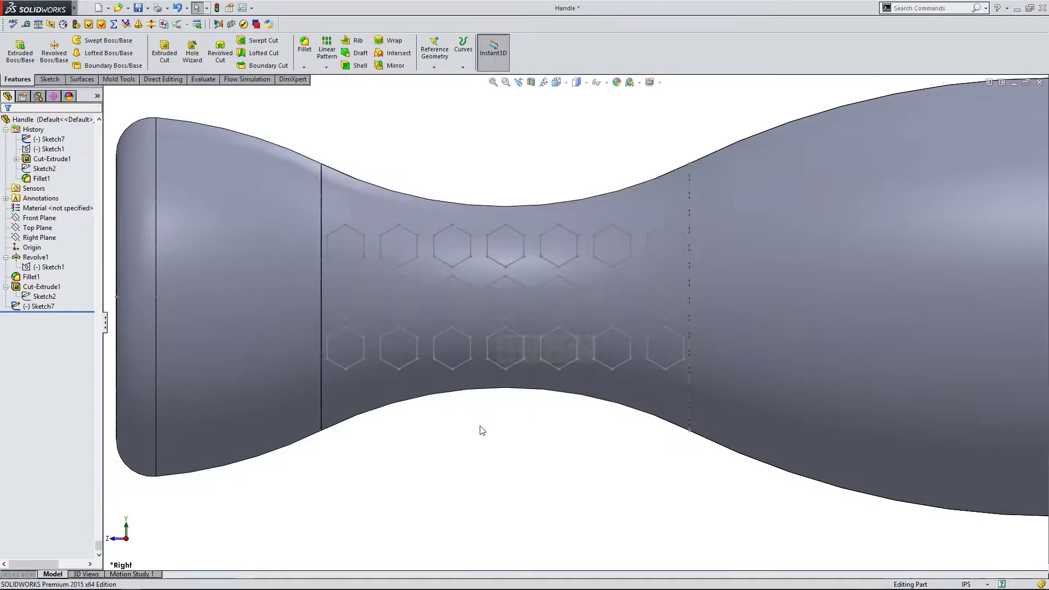
# Start an Extruded Boss from the hexagon sketch and clear the individual contour selections so that every hexagon is included.
pyautogui.click(28, 57)
pyautogui.moveTo(477, 456)
pyautogui.mouseDown(button='middle')
pyautogui.moveTo(478, 382)
pyautogui.moveTo(487, 383)
pyautogui.mouseUp(button='middle')
pyautogui.click(500, 379)
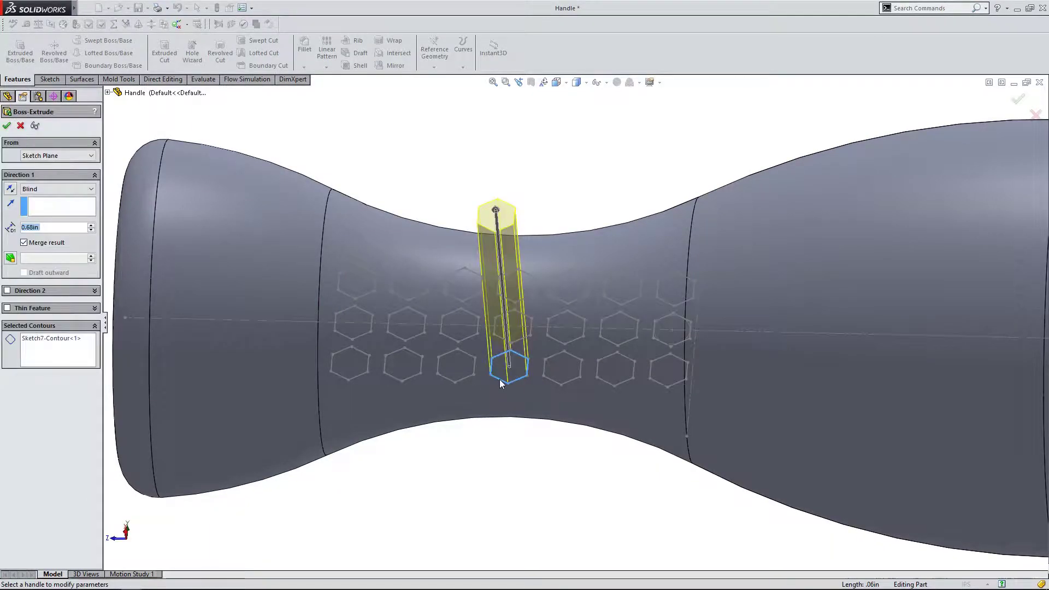
pyautogui.click(61, 365)
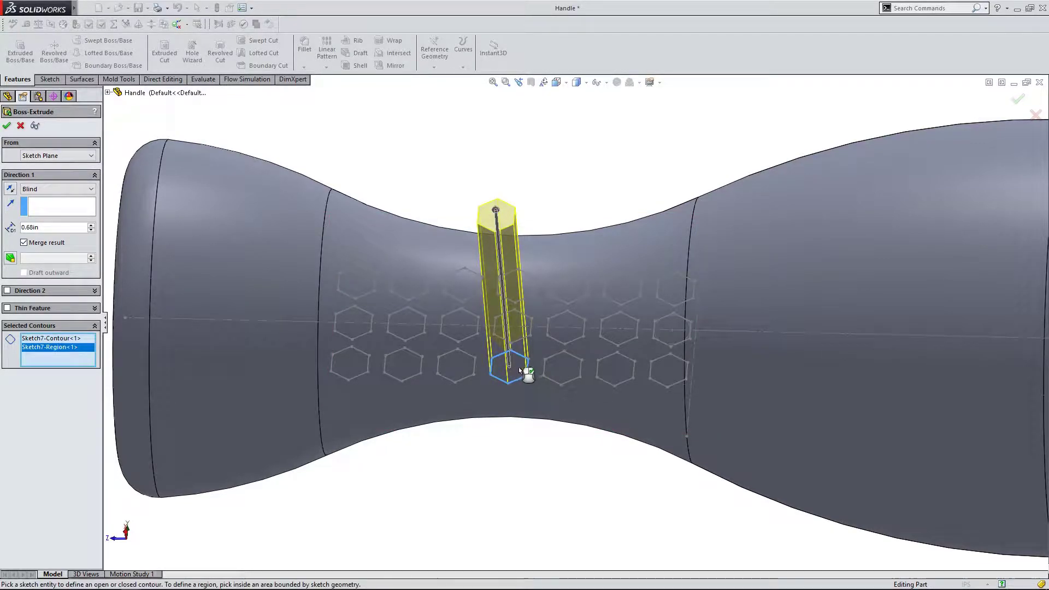
pyautogui.rightClick(41, 352)
pyautogui.click(80, 358)
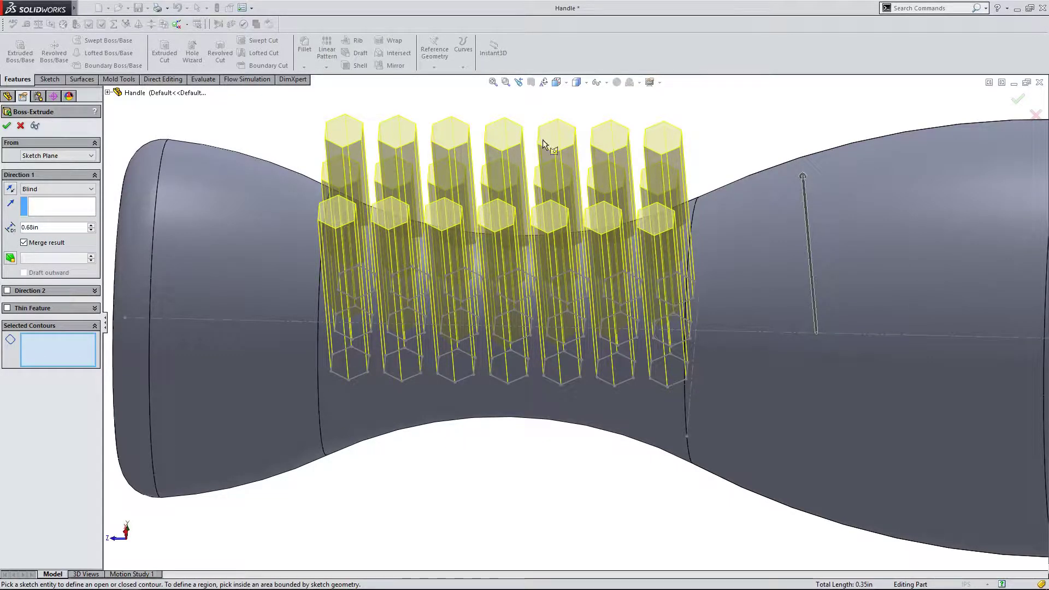
# Extrude all the hexagons as a blind 0.68 in boss with merging turned off, creating separate bodies.
pyautogui.moveTo(528, 365)
pyautogui.mouseDown(button='middle')
pyautogui.moveTo(543, 454)
pyautogui.moveTo(583, 471)
pyautogui.moveTo(494, 483)
pyautogui.moveTo(493, 566)
pyautogui.moveTo(536, 441)
pyautogui.moveTo(506, 463)
pyautogui.moveTo(634, 308)
pyautogui.mouseUp(button='middle')
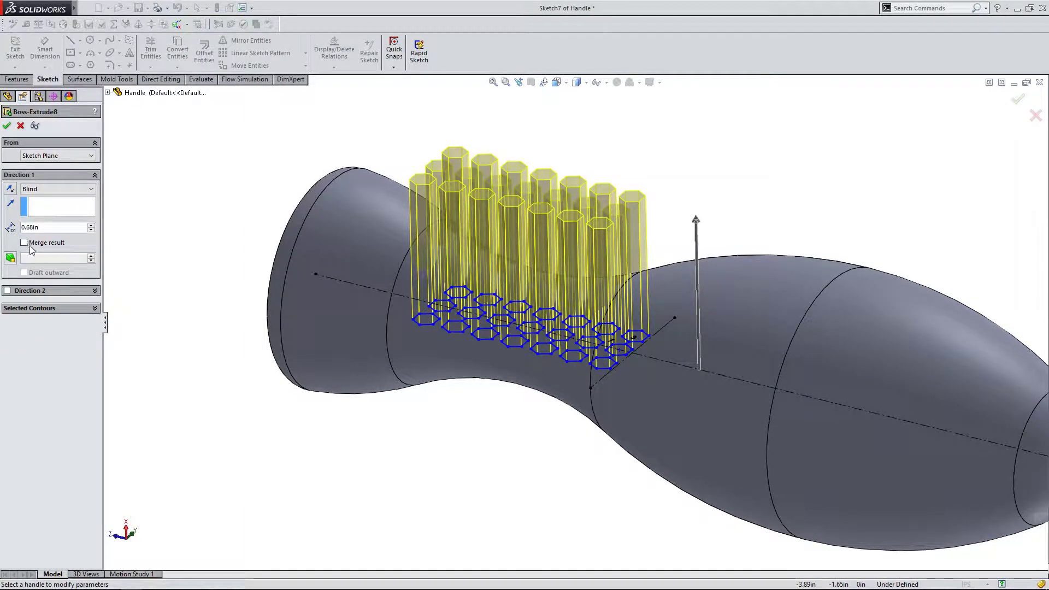
pyautogui.click(6, 126)
pyautogui.moveTo(160, 242); pyautogui.dragTo(630, 218, button='middle')
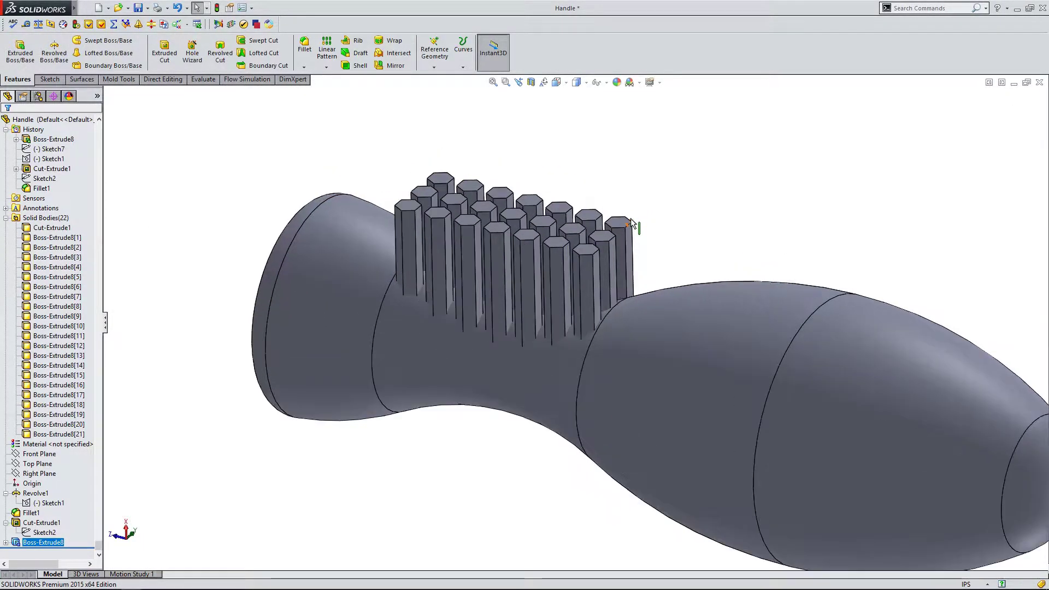
pyautogui.click(444, 418)
pyautogui.press('f')
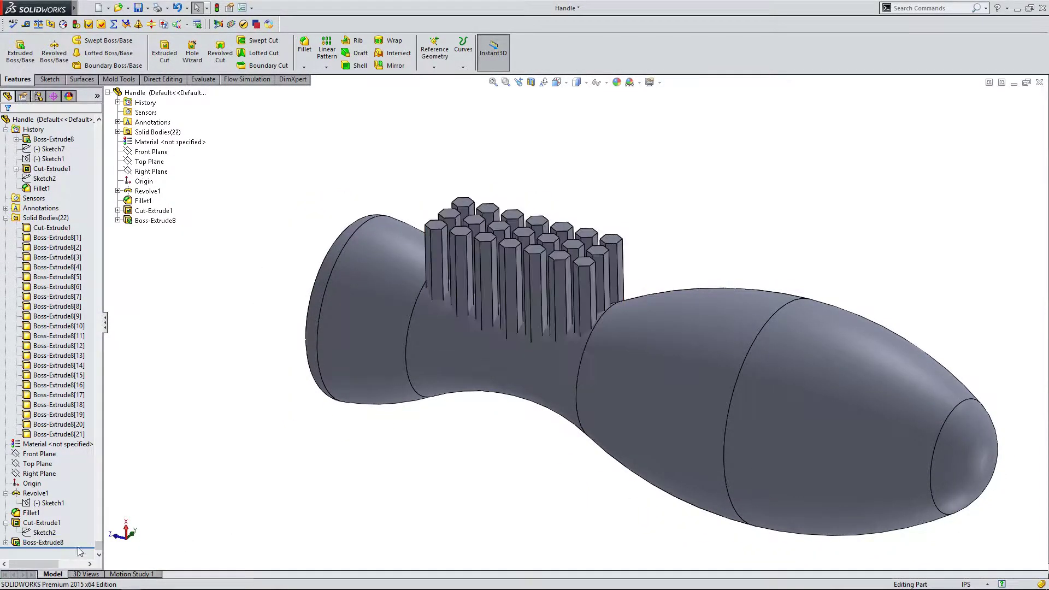
# Roll the model history back to just before the hexagon boss extrusion.
pyautogui.click(80, 547)
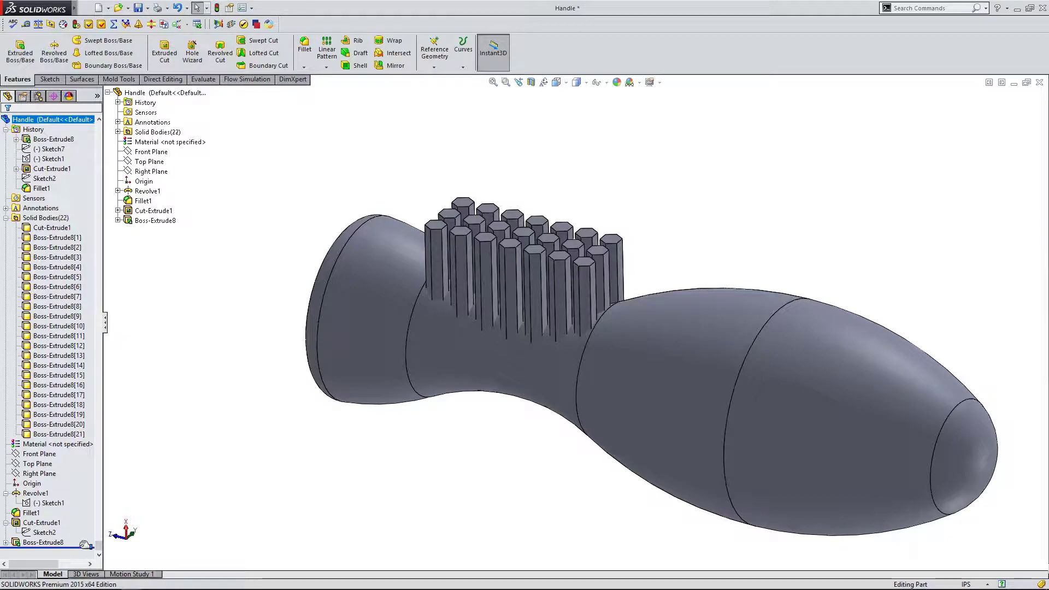
pyautogui.moveTo(86, 540); pyautogui.dragTo(84, 541)
pyautogui.click(49, 318)
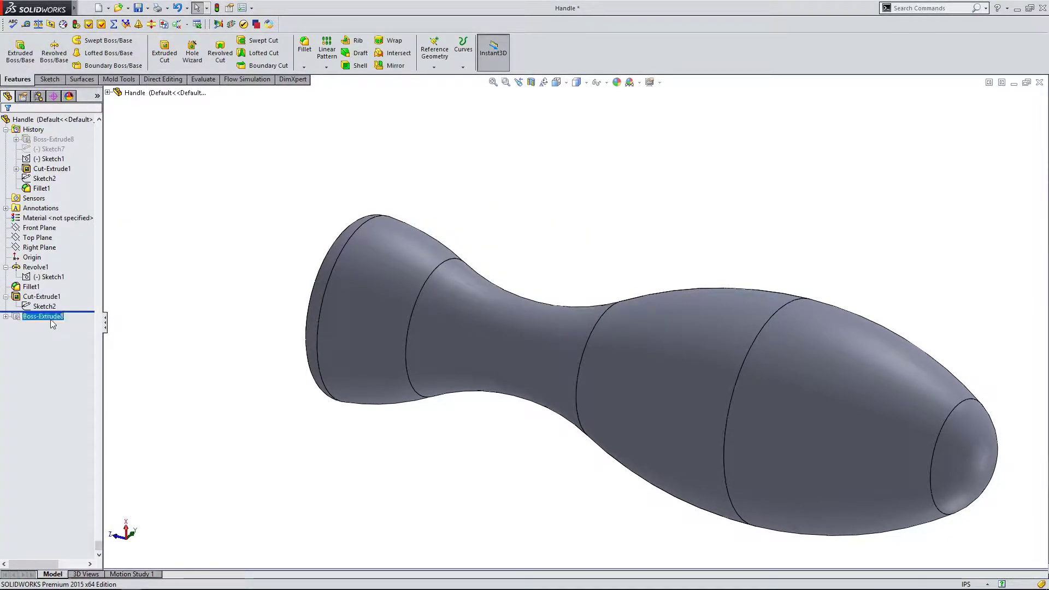
pyautogui.scroll(-2, 557, 274)
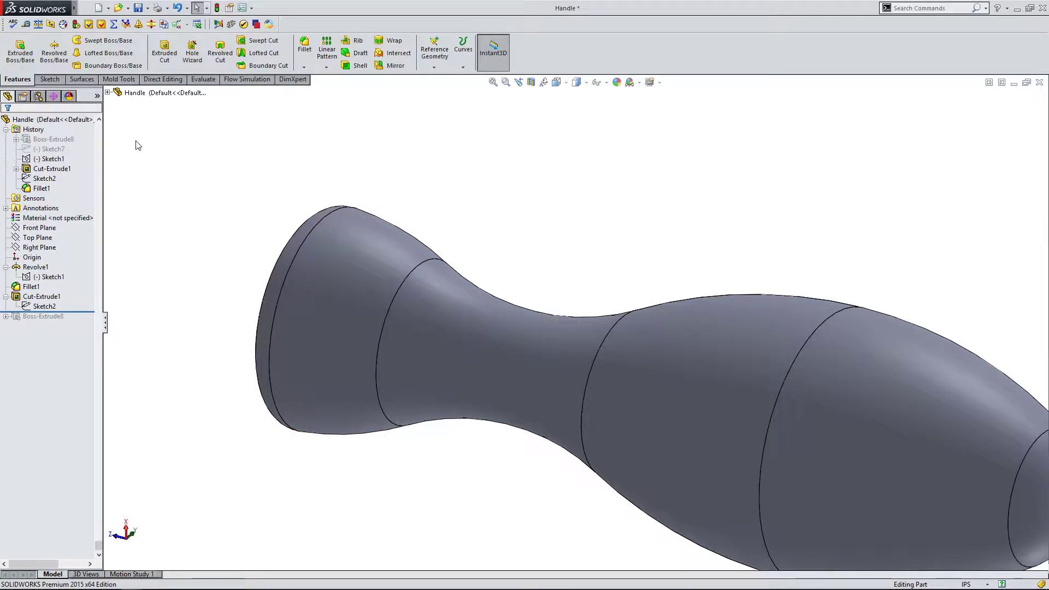
# Create an Offset Surface from the handle's neck face, 0.025 in outward.
pyautogui.click(150, 8)
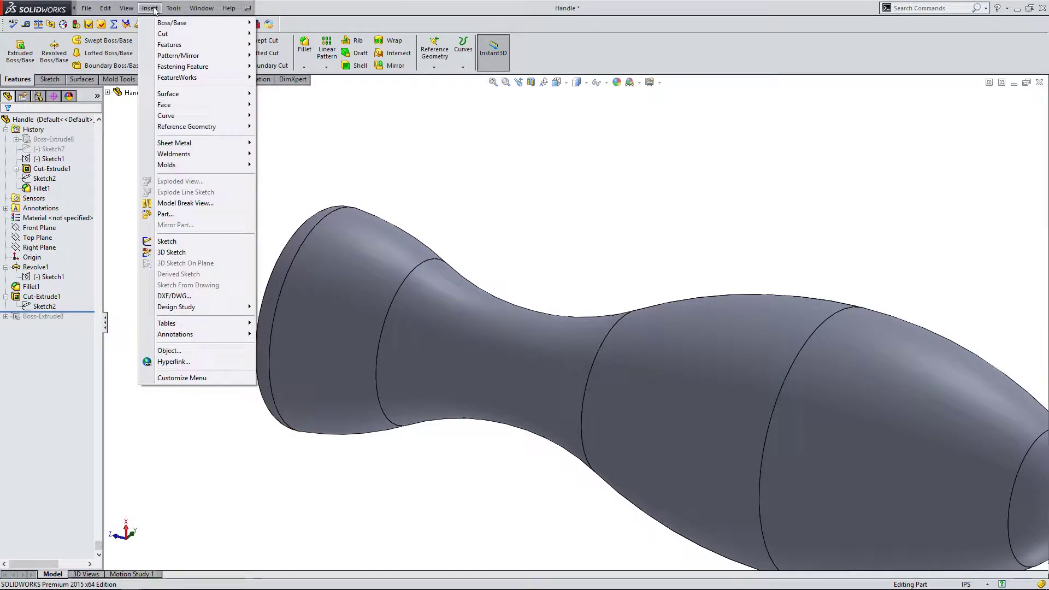
pyautogui.moveTo(178, 94)
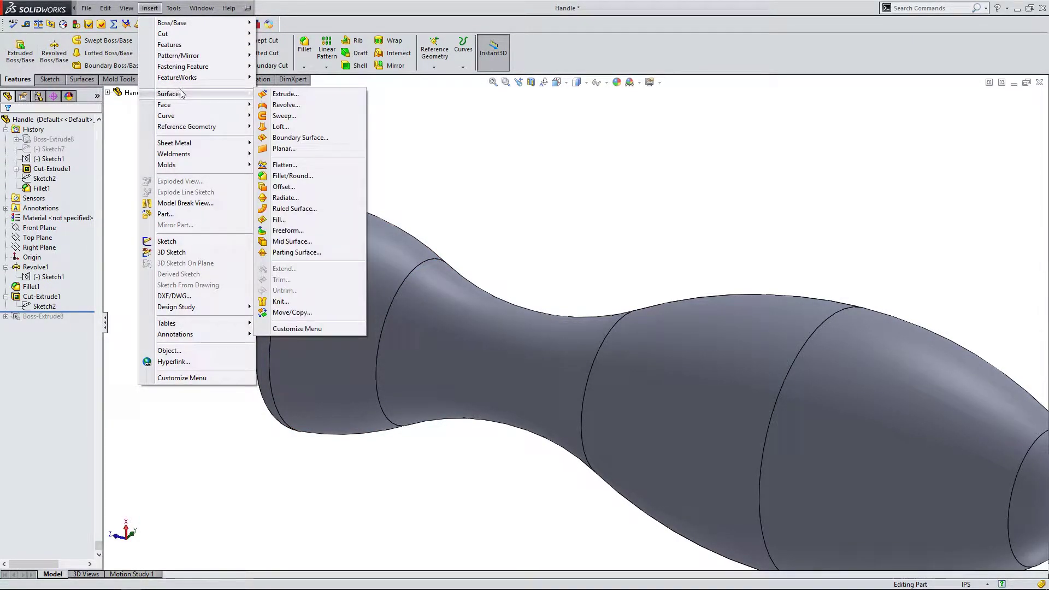
pyautogui.click(305, 189)
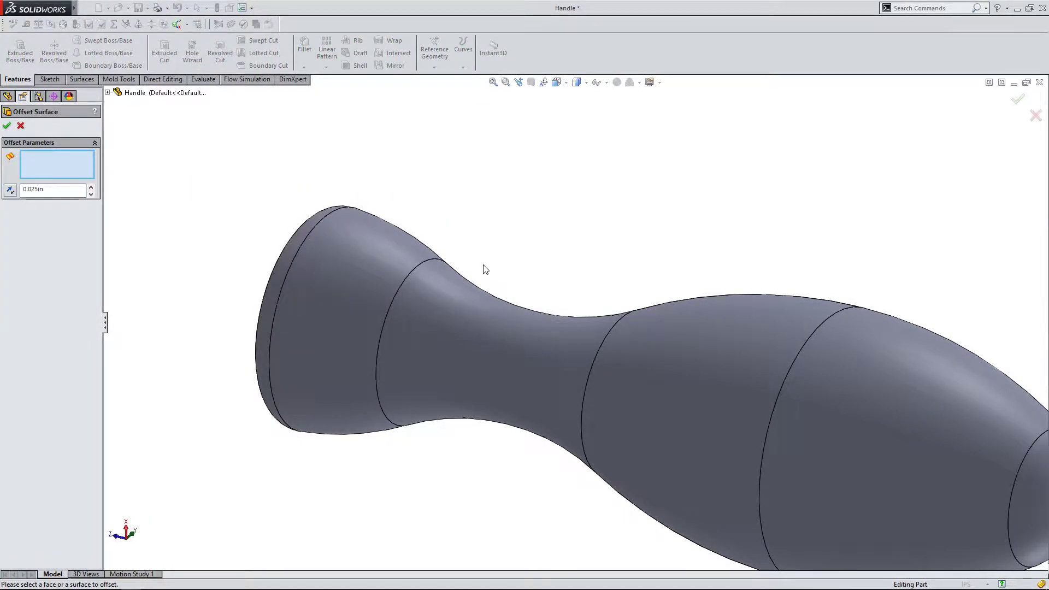
pyautogui.click(475, 297)
pyautogui.moveTo(481, 297); pyautogui.dragTo(493, 426, button='middle')
pyautogui.click(45, 191)
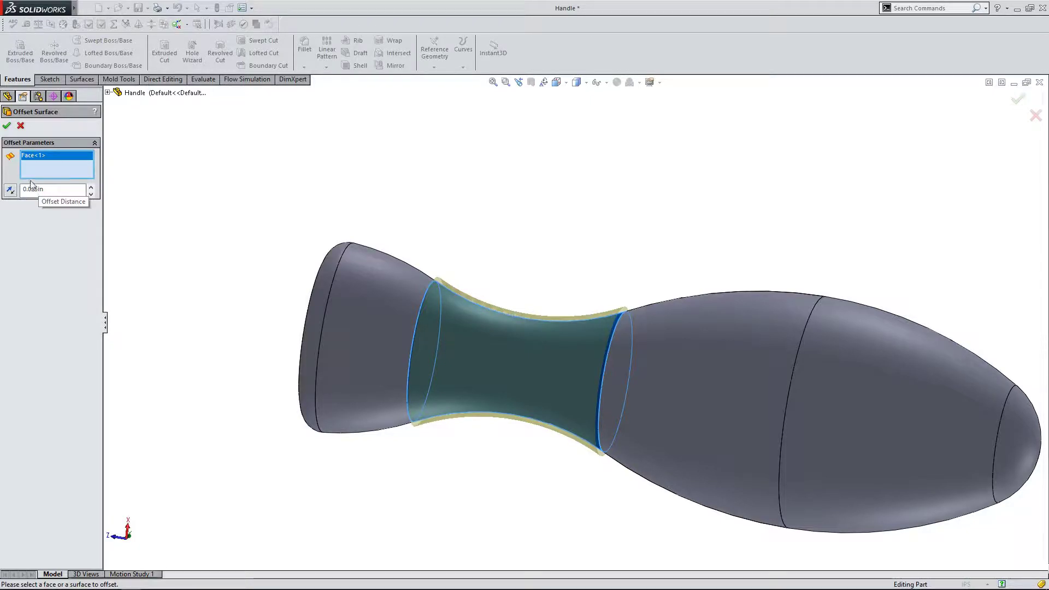
pyautogui.moveTo(303, 238); pyautogui.dragTo(355, 205, button='middle')
pyautogui.scroll(-2, 552, 365)
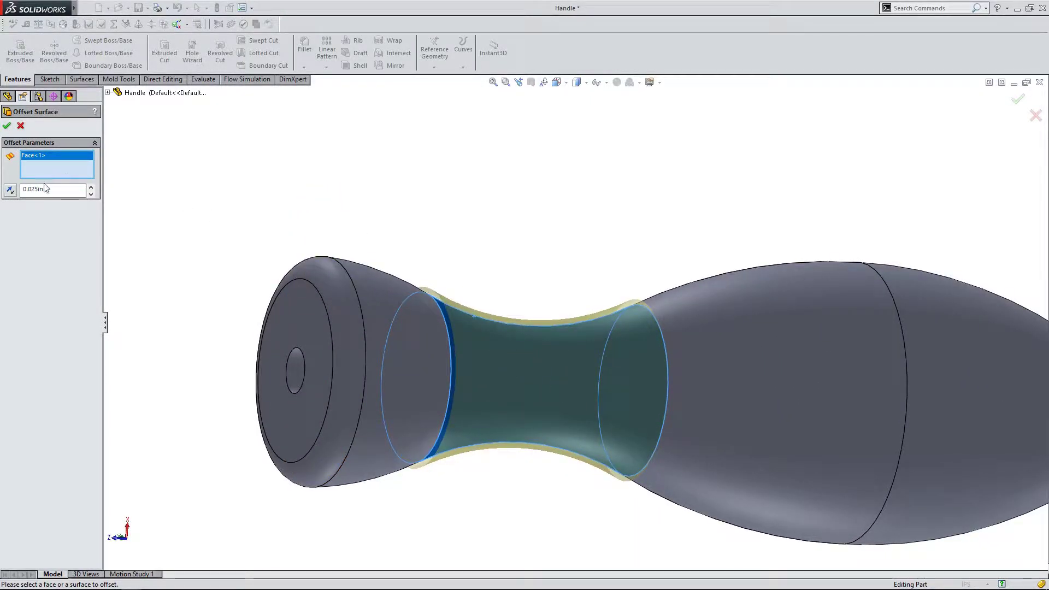
pyautogui.click(10, 190)
pyautogui.moveTo(493, 241)
pyautogui.mouseDown(button='middle')
pyautogui.moveTo(268, 185)
pyautogui.moveTo(550, 251)
pyautogui.moveTo(510, 246)
pyautogui.mouseUp(button='middle')
pyautogui.click(6, 127)
pyautogui.scroll(-2, 494, 286)
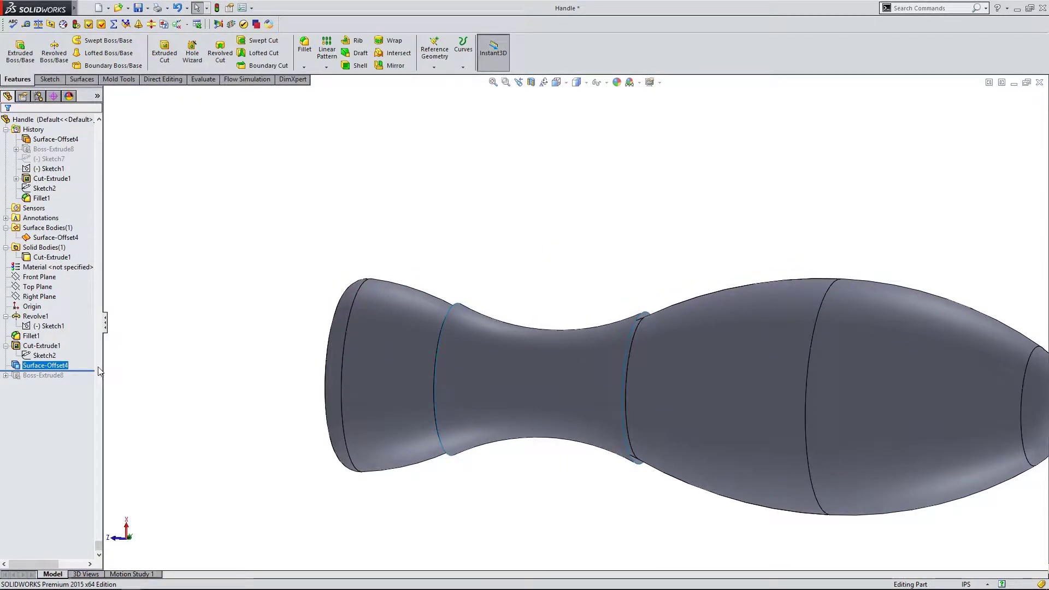
# Roll the history forward past the hexagon extrusion and check individual hexagon bodies in the solid bodies list.
pyautogui.moveTo(94, 371); pyautogui.dragTo(94, 381)
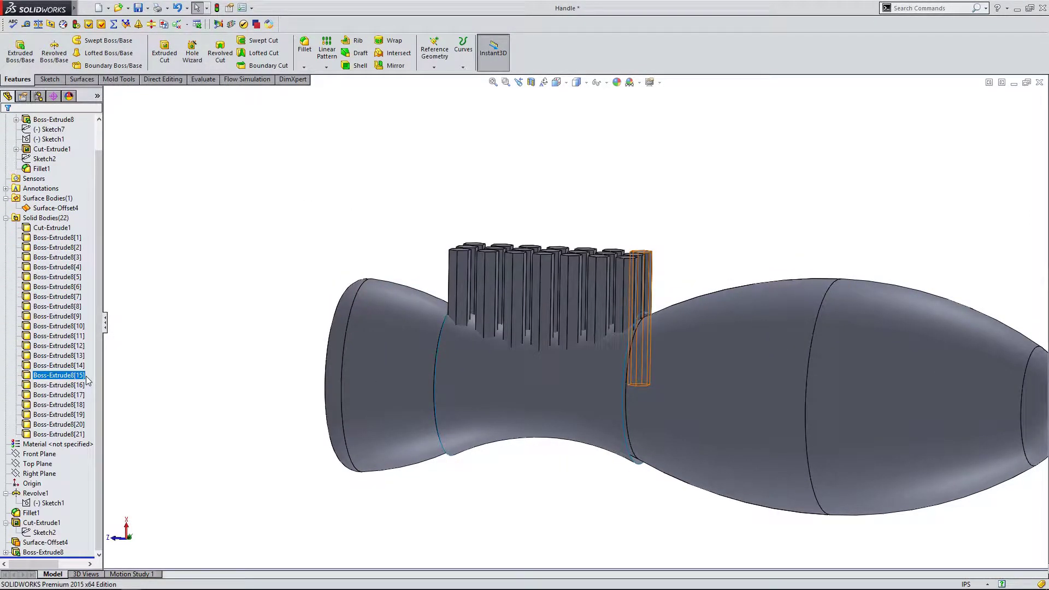
pyautogui.moveTo(239, 392); pyautogui.dragTo(284, 330, button='middle')
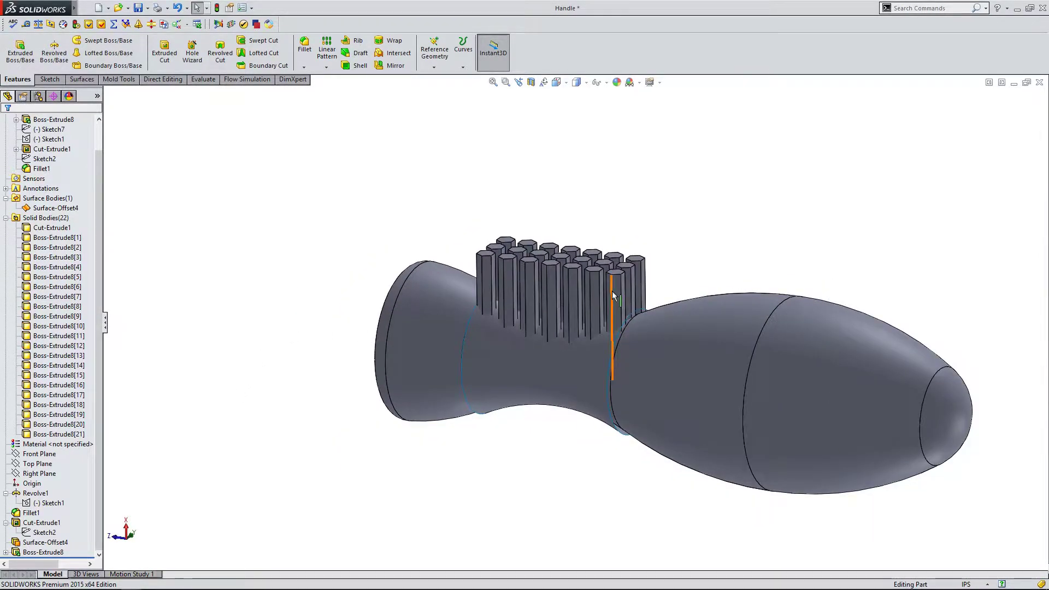
pyautogui.scroll(-2, 607, 295)
pyautogui.scroll(2, 418, 373)
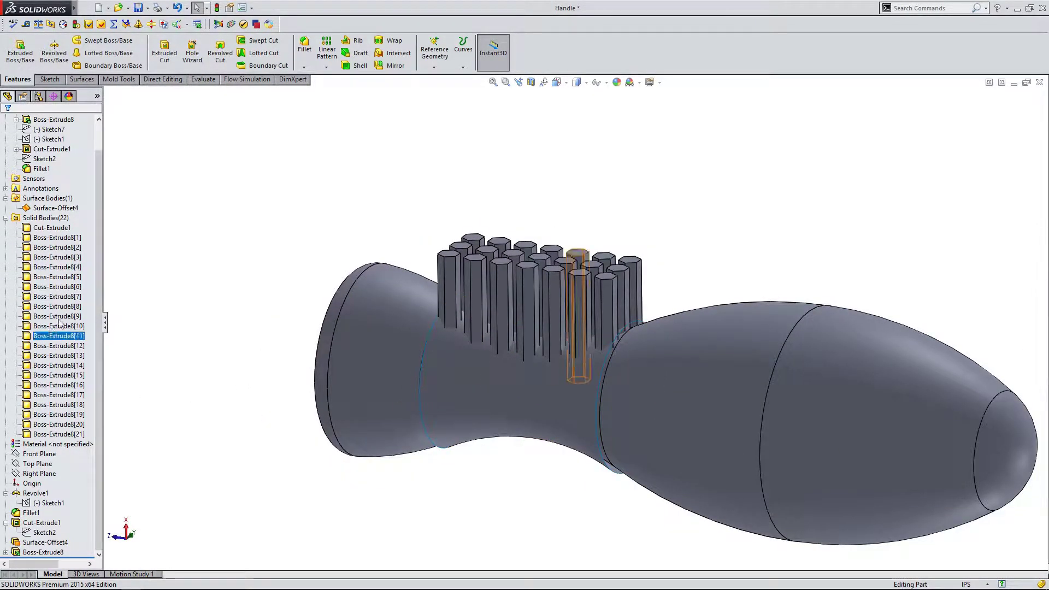
pyautogui.click(66, 239)
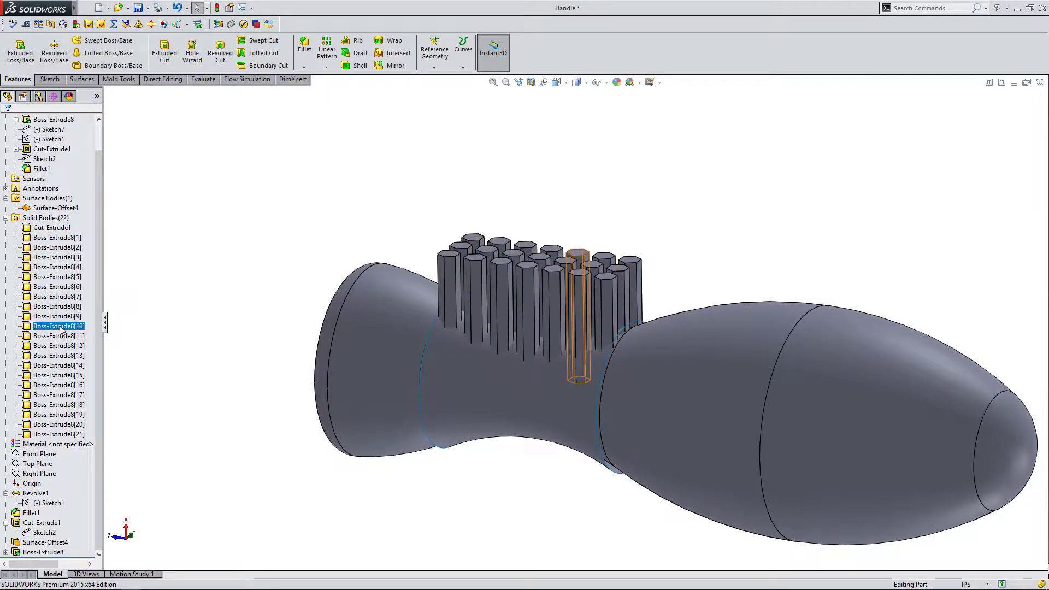
pyautogui.click(57, 425)
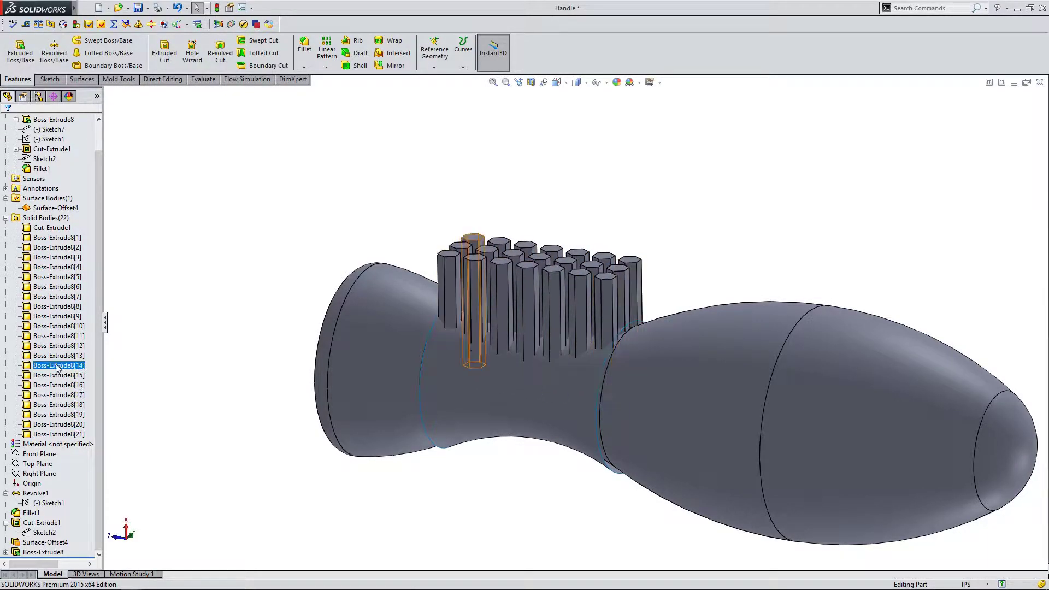
pyautogui.click(50, 238)
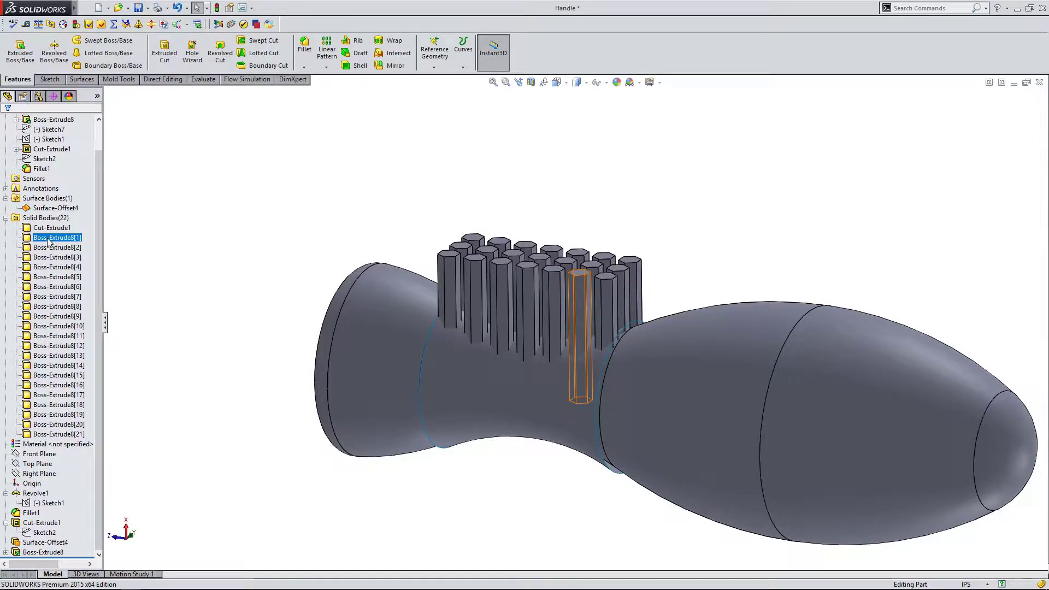
pyautogui.click(151, 235)
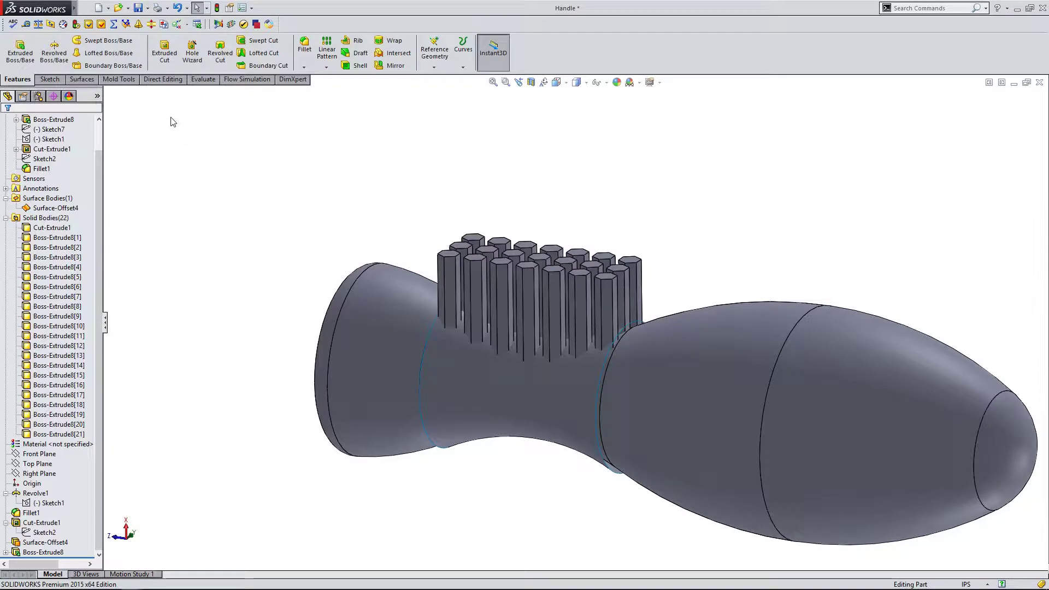
# Start a Cut With Surface using the neck's offset surface, limited to selected bodies with automatic selection turned off.
pyautogui.click(80, 82)
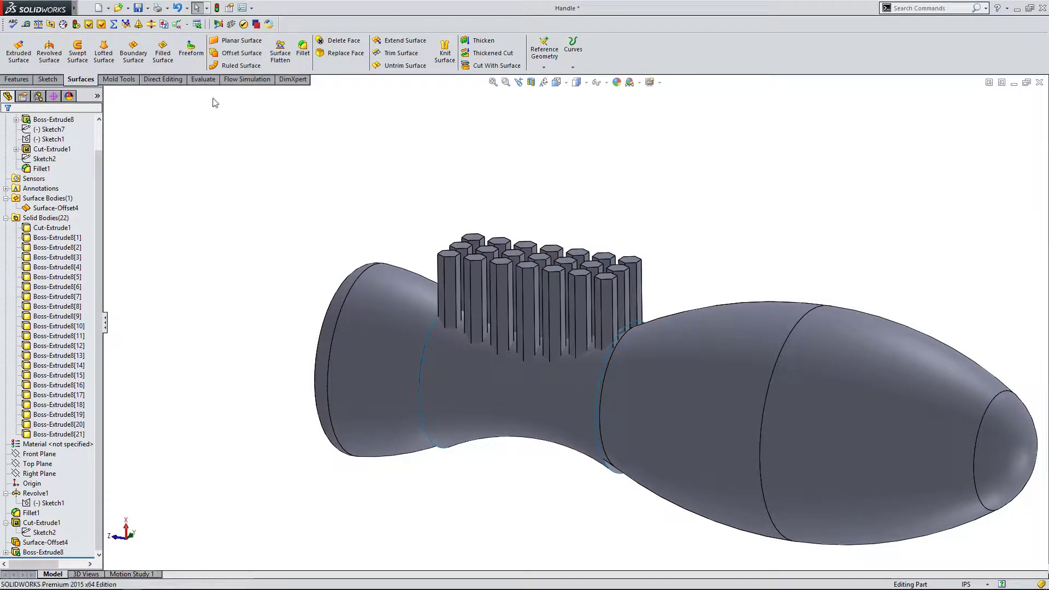
pyautogui.click(471, 70)
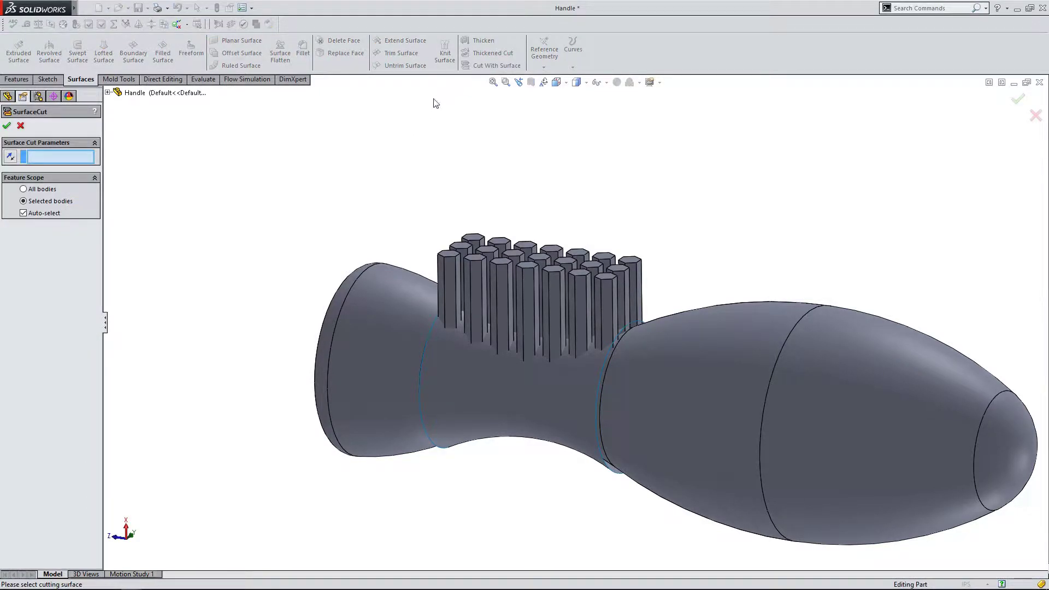
pyautogui.scroll(1, 390, 147)
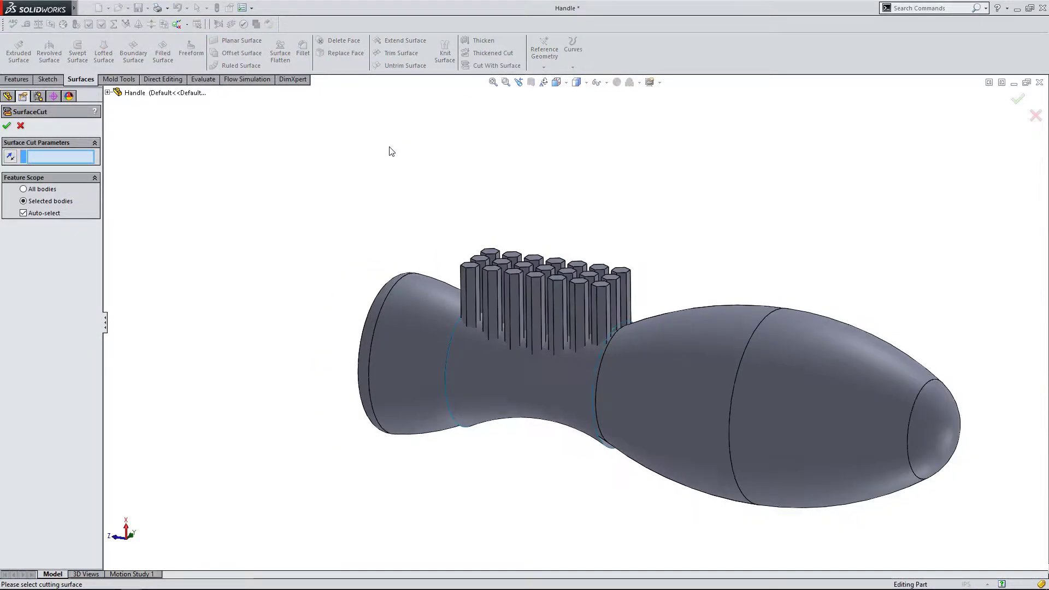
pyautogui.click(484, 379)
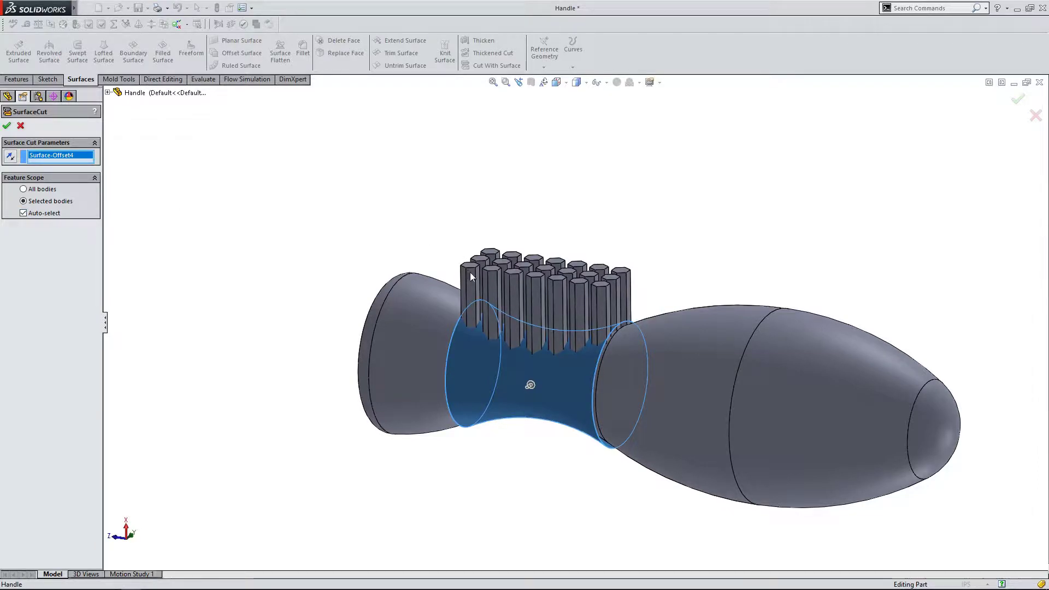
pyautogui.click(23, 213)
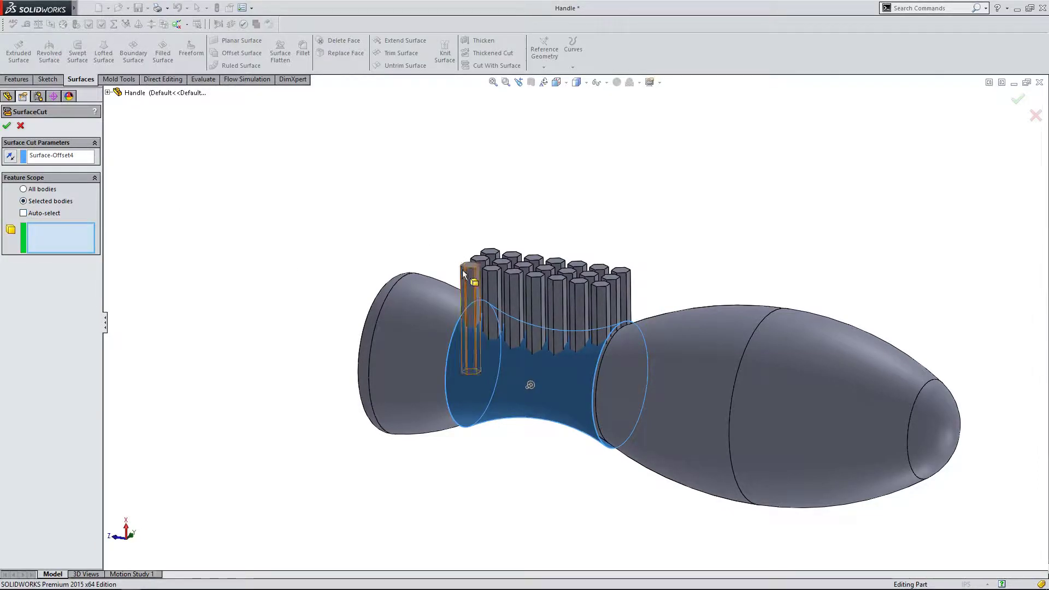
pyautogui.click(23, 189)
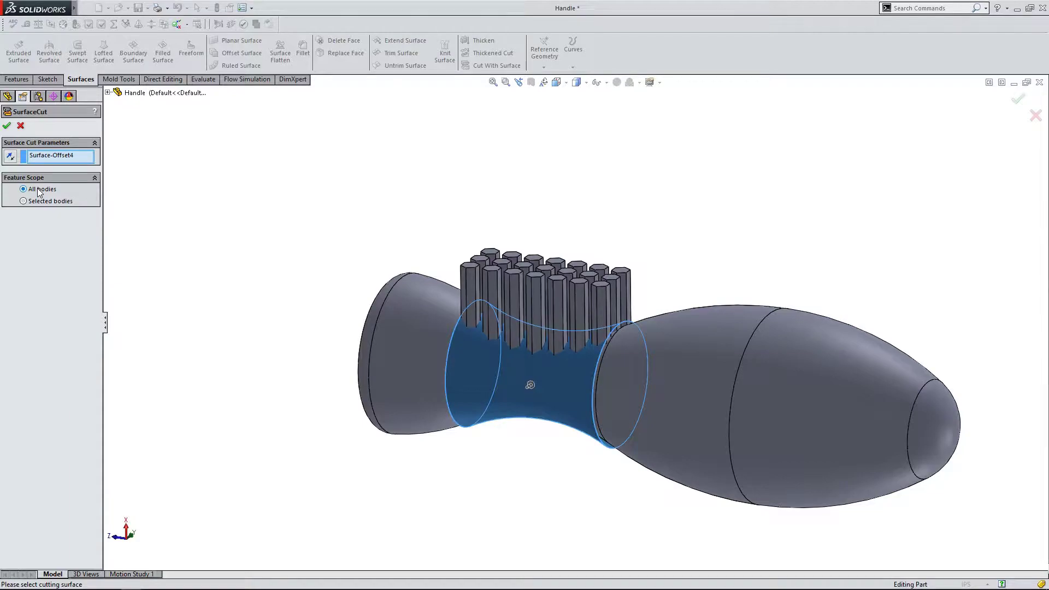
pyautogui.click(23, 201)
pyautogui.click(24, 213)
# Choose all the hexagon post bodies, leaving out the handle, as the scope of the surface cut and create it.
pyautogui.click(471, 276)
pyautogui.click(484, 273)
pyautogui.click(494, 265)
pyautogui.click(511, 265)
pyautogui.click(502, 273)
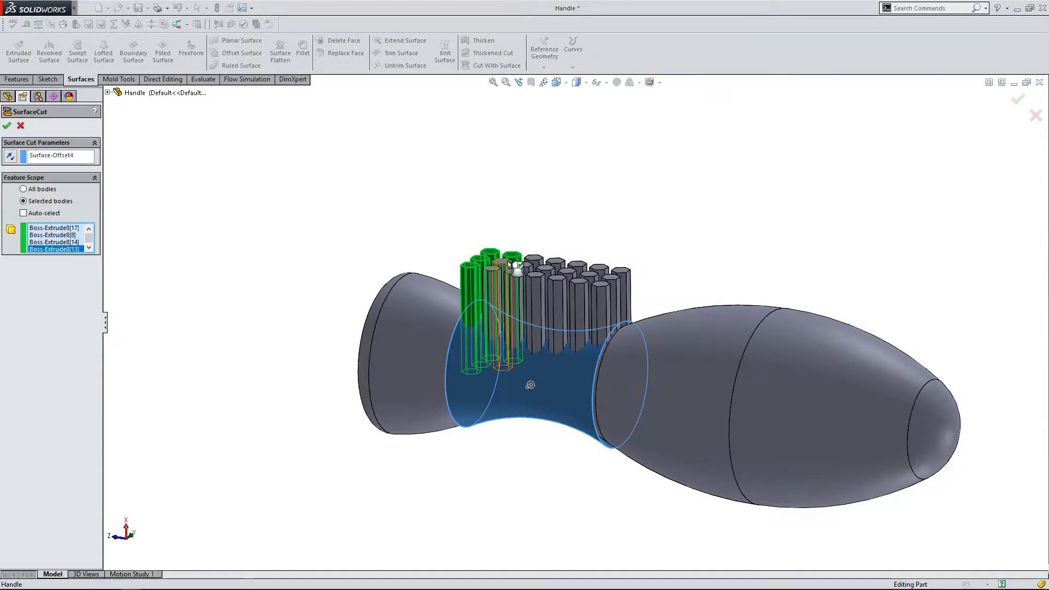
pyautogui.click(497, 274)
pyautogui.click(537, 259)
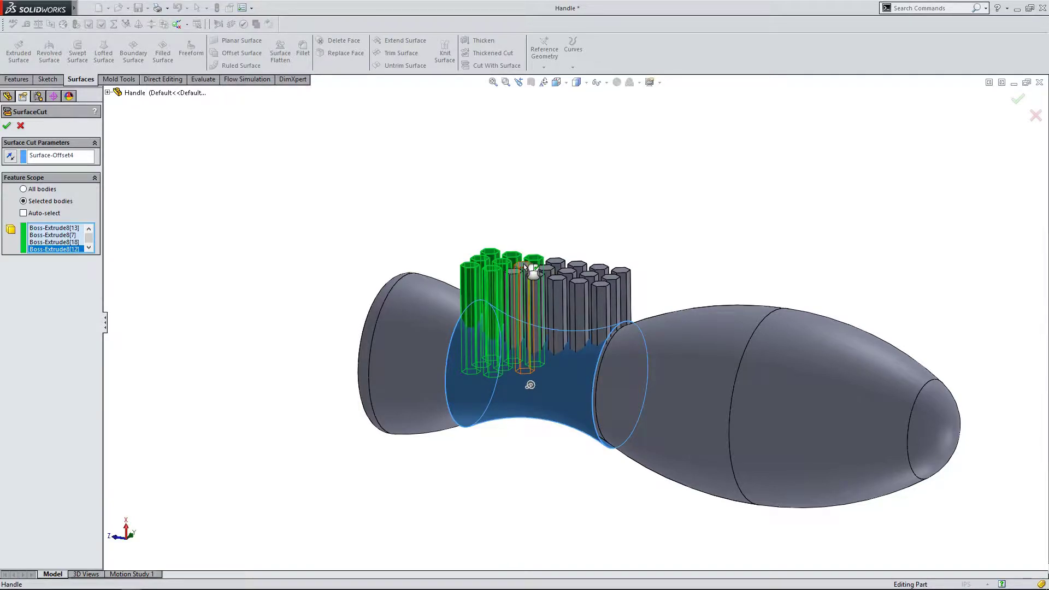
pyautogui.click(525, 266)
pyautogui.click(517, 272)
pyautogui.click(556, 260)
pyautogui.click(544, 267)
pyautogui.click(580, 264)
pyautogui.click(577, 273)
pyautogui.click(563, 282)
pyautogui.click(593, 272)
pyautogui.click(583, 276)
pyautogui.click(622, 275)
pyautogui.click(613, 285)
pyautogui.click(604, 290)
pyautogui.moveTo(356, 285)
pyautogui.mouseDown(button='middle')
pyautogui.moveTo(368, 256)
pyautogui.moveTo(363, 267)
pyautogui.mouseUp(button='middle')
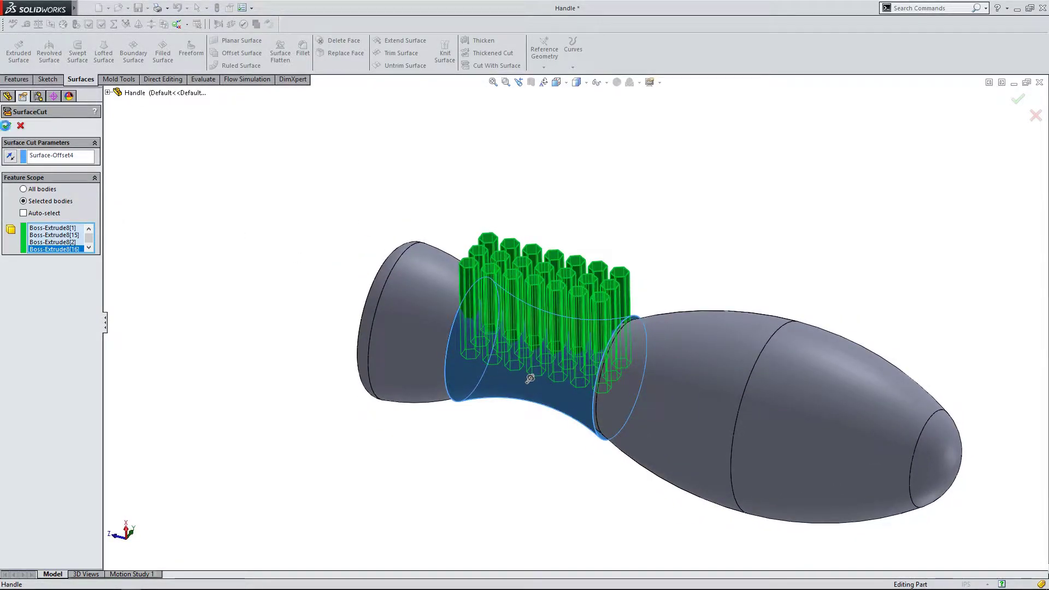
pyautogui.moveTo(188, 281); pyautogui.dragTo(236, 283, button='middle')
# Edit the surface cut and flip its direction so the hexagon posts are removed outside the offset surface.
pyautogui.click(52, 552)
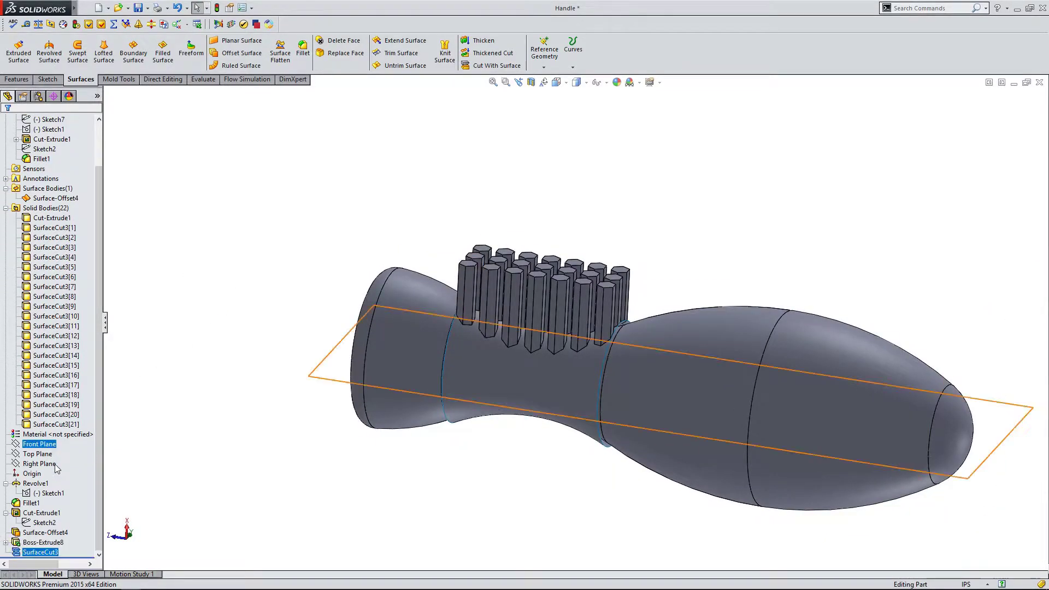
pyautogui.rightClick(52, 551)
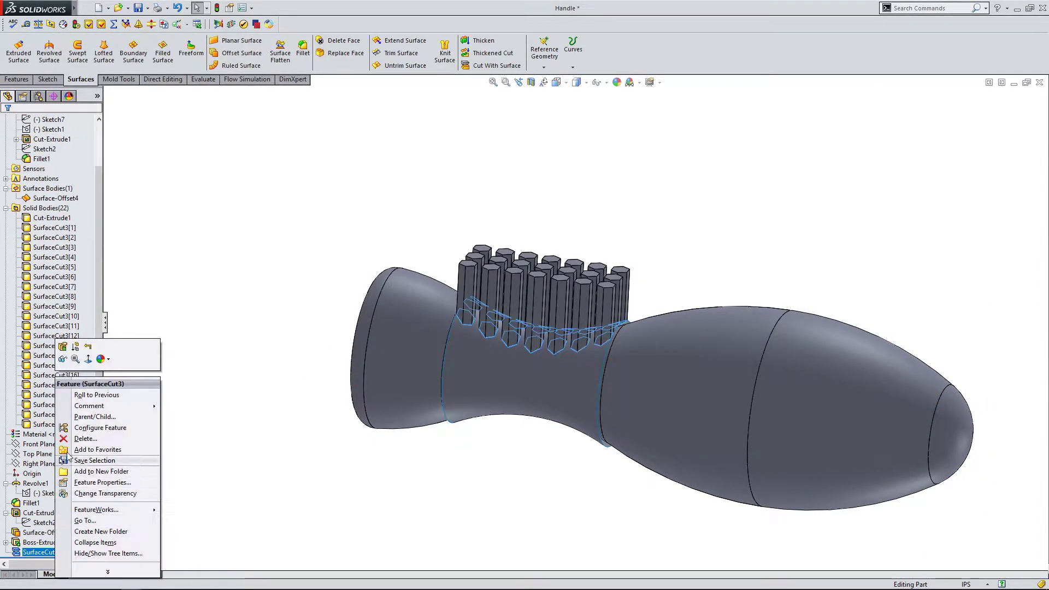
pyautogui.click(63, 345)
pyautogui.moveTo(327, 304); pyautogui.dragTo(608, 424, button='middle')
pyautogui.scroll(-3, 611, 437)
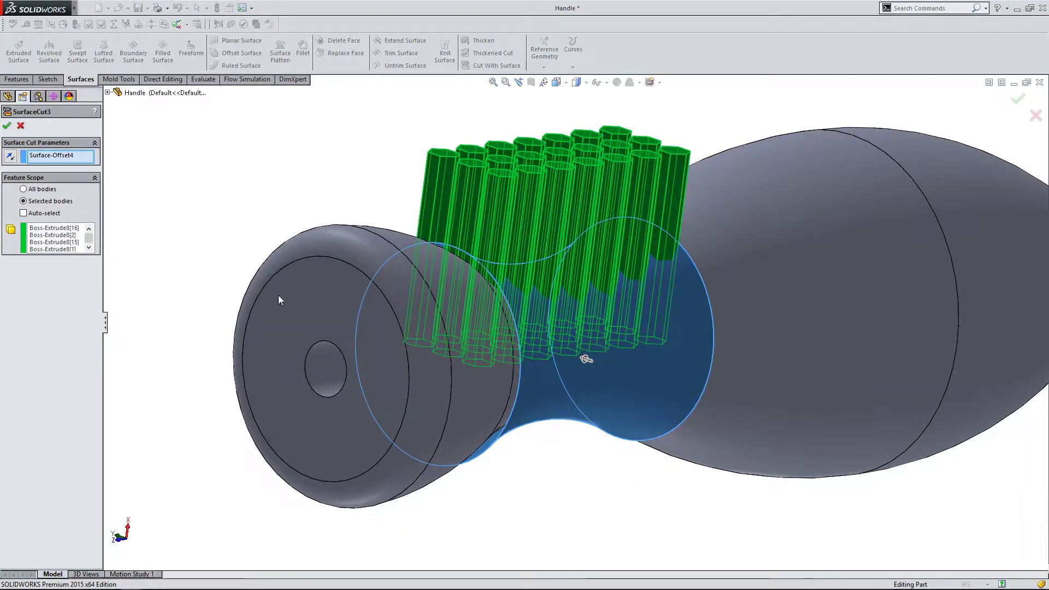
pyautogui.moveTo(558, 435); pyautogui.dragTo(581, 364, button='middle')
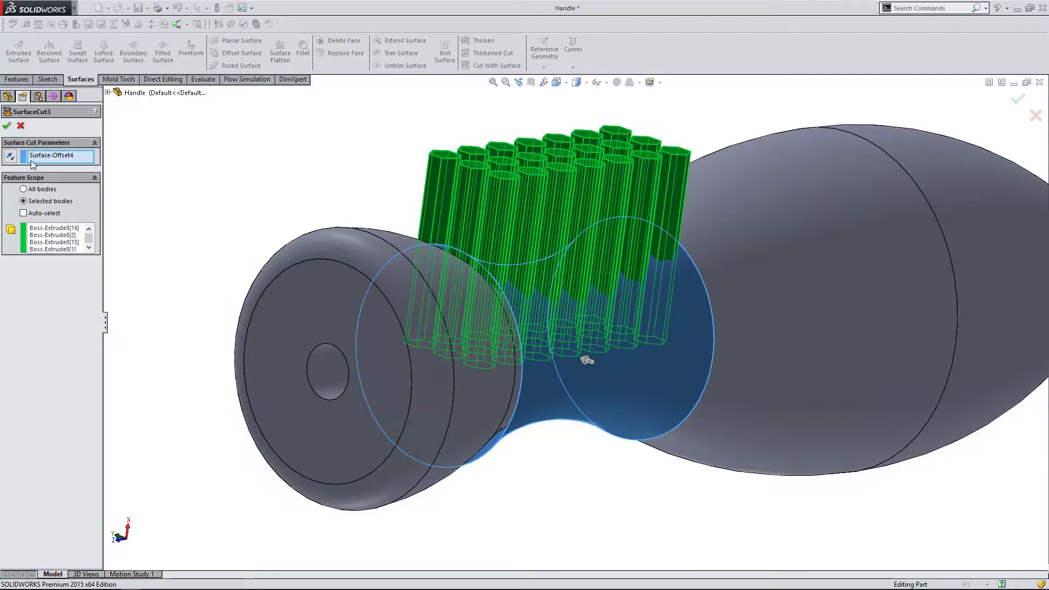
pyautogui.moveTo(558, 463)
pyautogui.mouseDown(button='middle')
pyautogui.moveTo(459, 445)
pyautogui.moveTo(567, 438)
pyautogui.moveTo(542, 458)
pyautogui.mouseUp(button='middle')
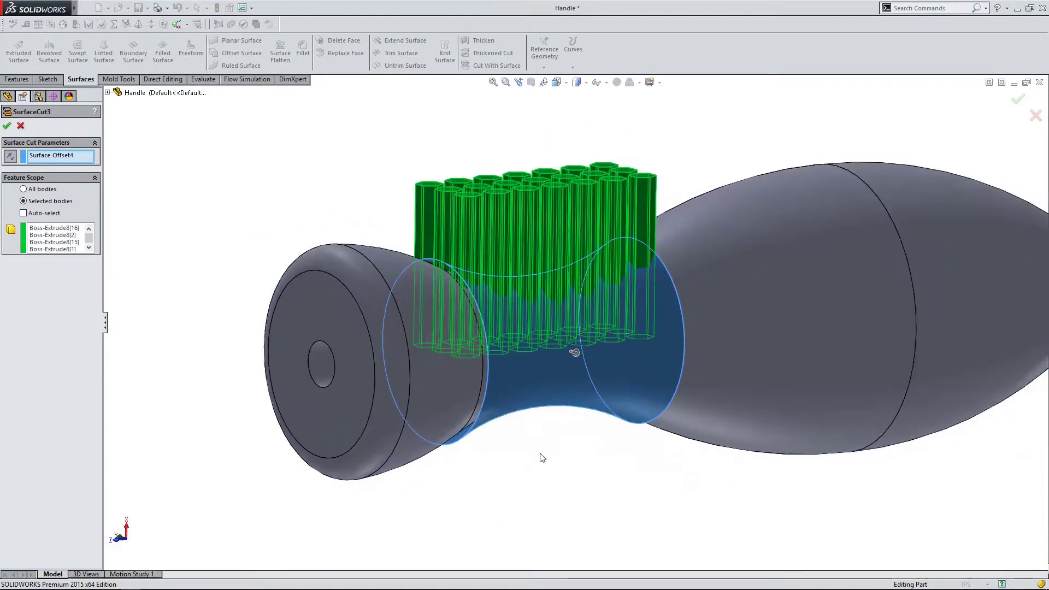
pyautogui.click(7, 127)
# Hide the offset surface body around the neck to expose the trimmed hexagons.
pyautogui.moveTo(573, 491); pyautogui.dragTo(578, 219, button='middle')
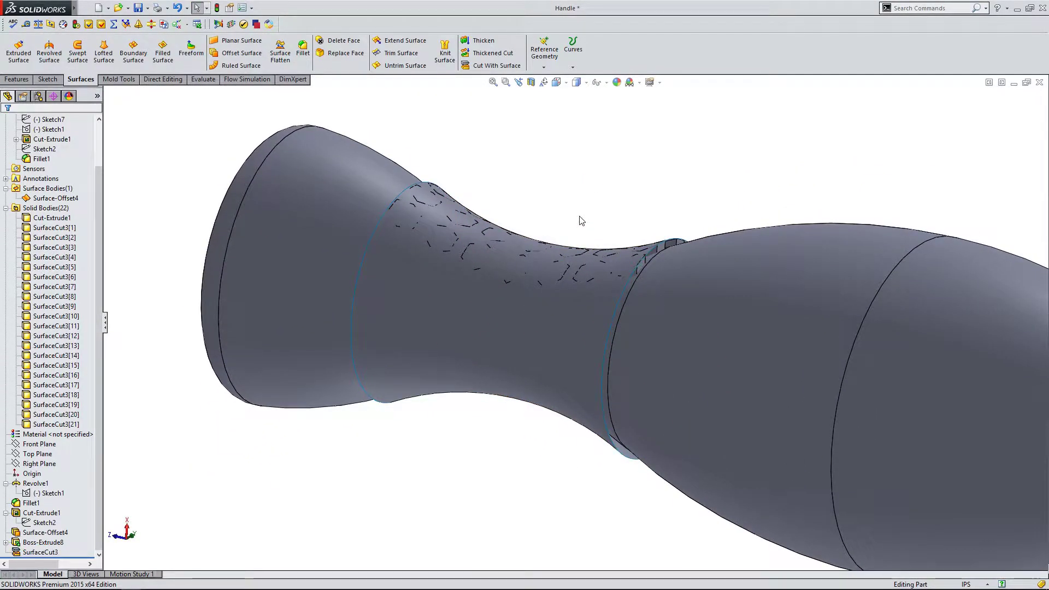
pyautogui.scroll(2, 63, 383)
pyautogui.click(50, 247)
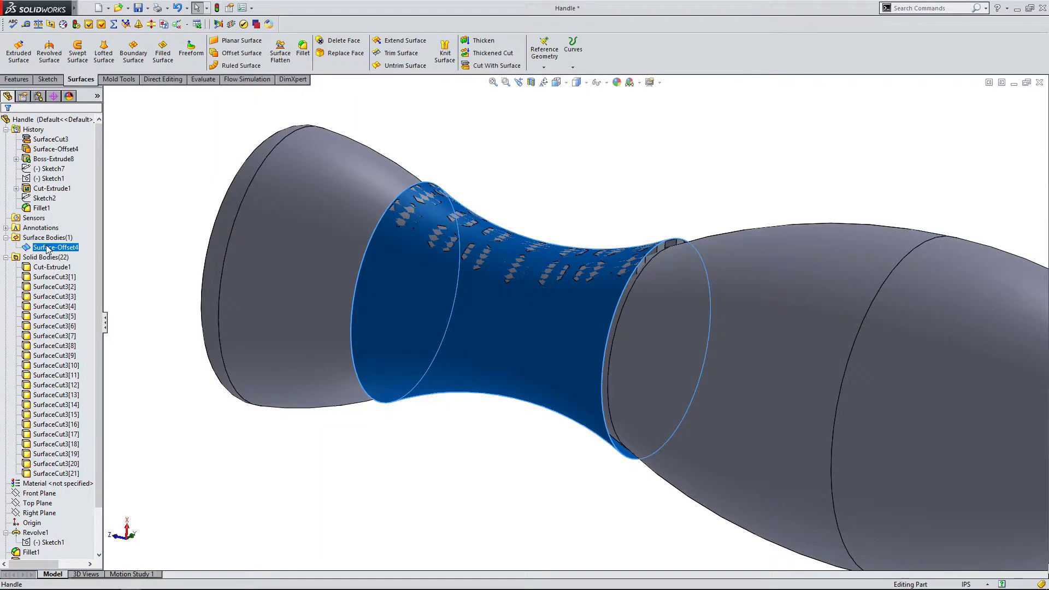
pyautogui.rightClick(48, 249)
pyautogui.click(55, 231)
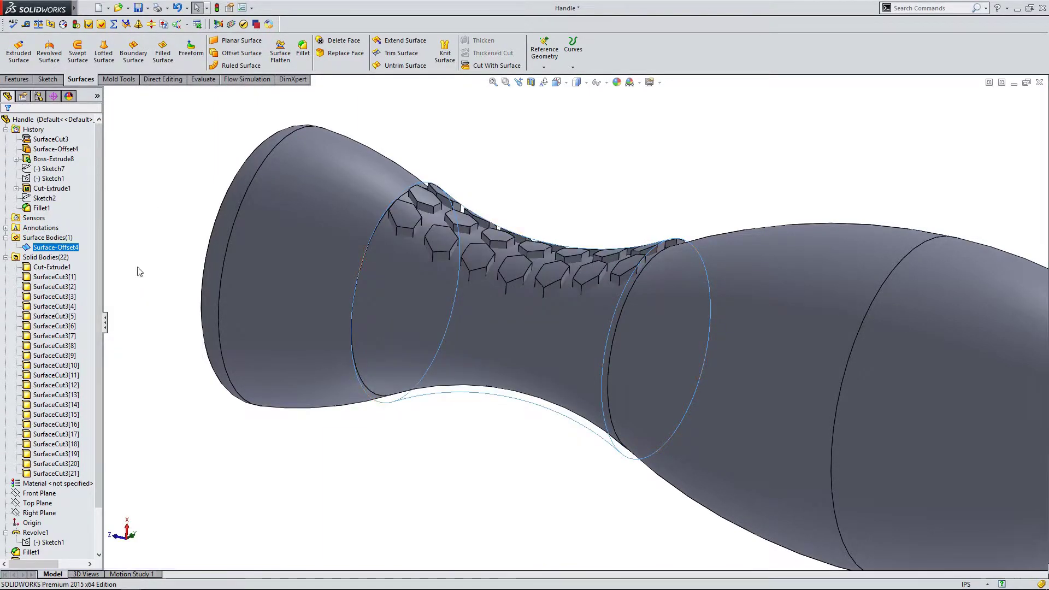
pyautogui.scroll(2, 516, 461)
pyautogui.moveTo(581, 206); pyautogui.dragTo(533, 236, button='middle')
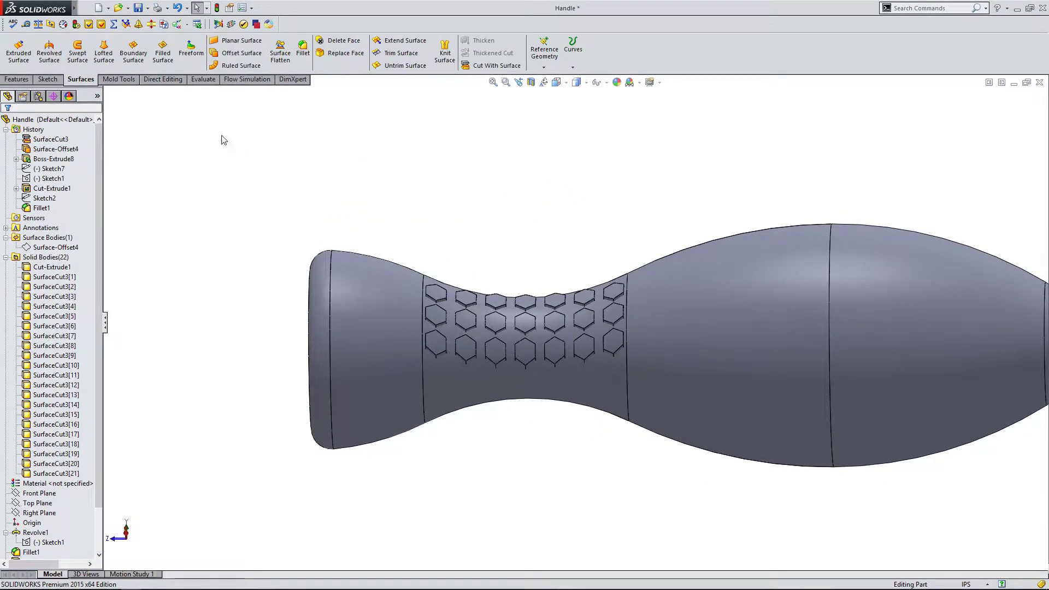
pyautogui.click(17, 80)
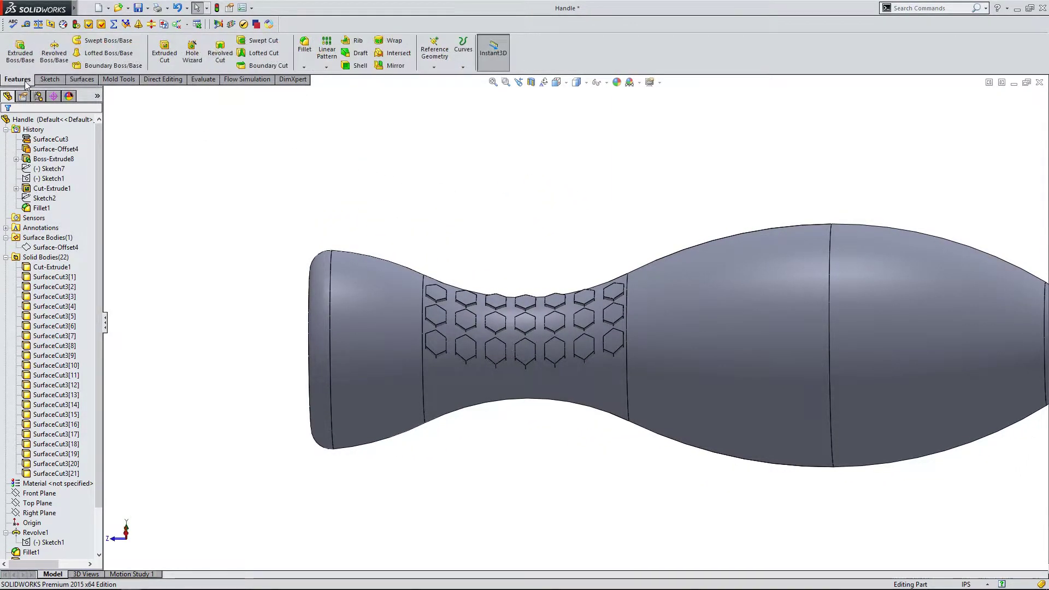
# Start a circular pattern using the circular edge on the handle's flat, drilled end as its axis.
pyautogui.click(326, 68)
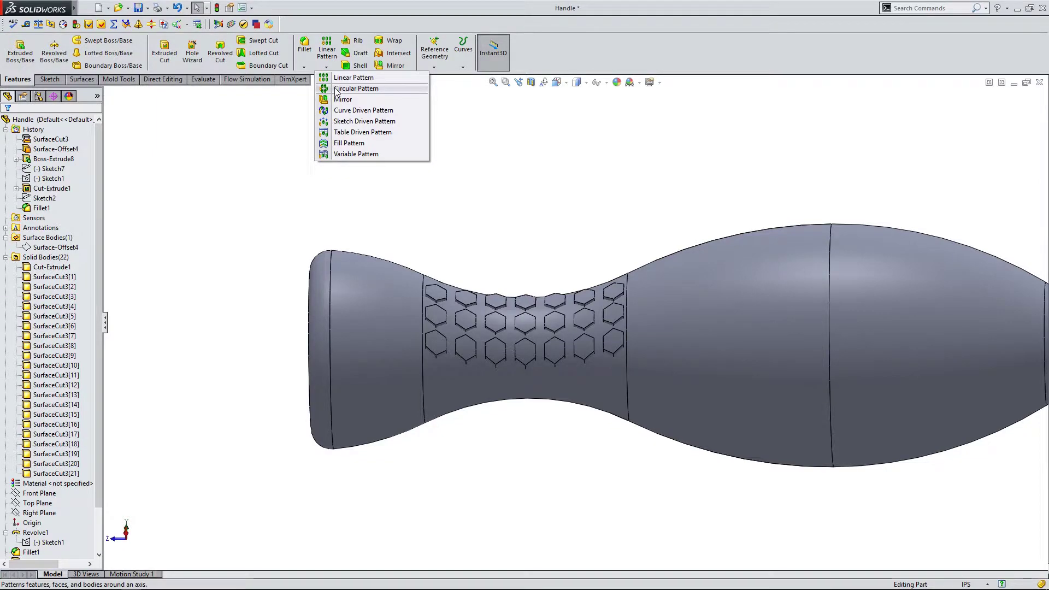
pyautogui.click(336, 93)
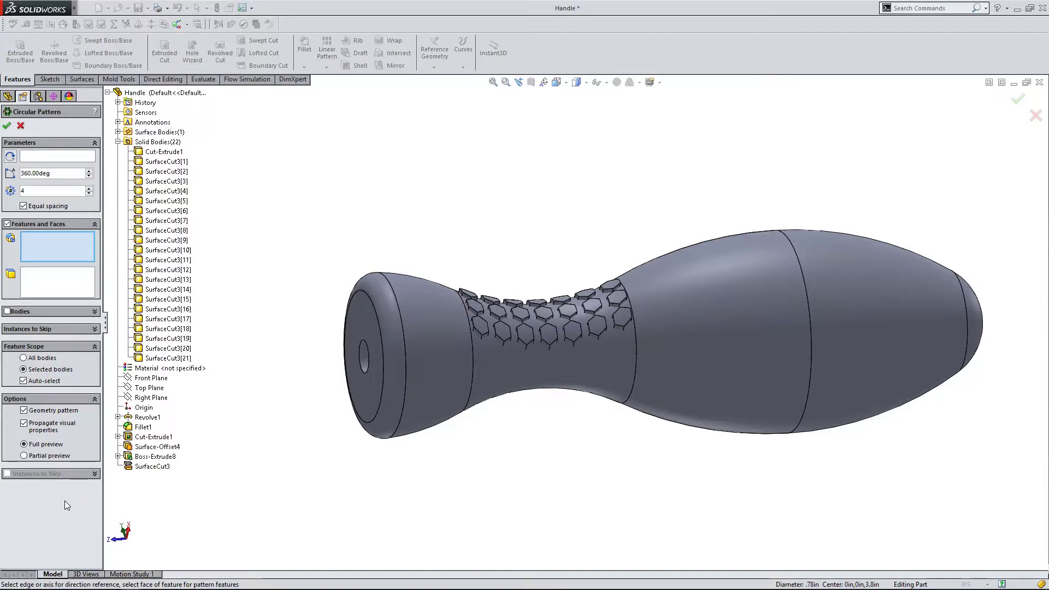
pyautogui.click(51, 157)
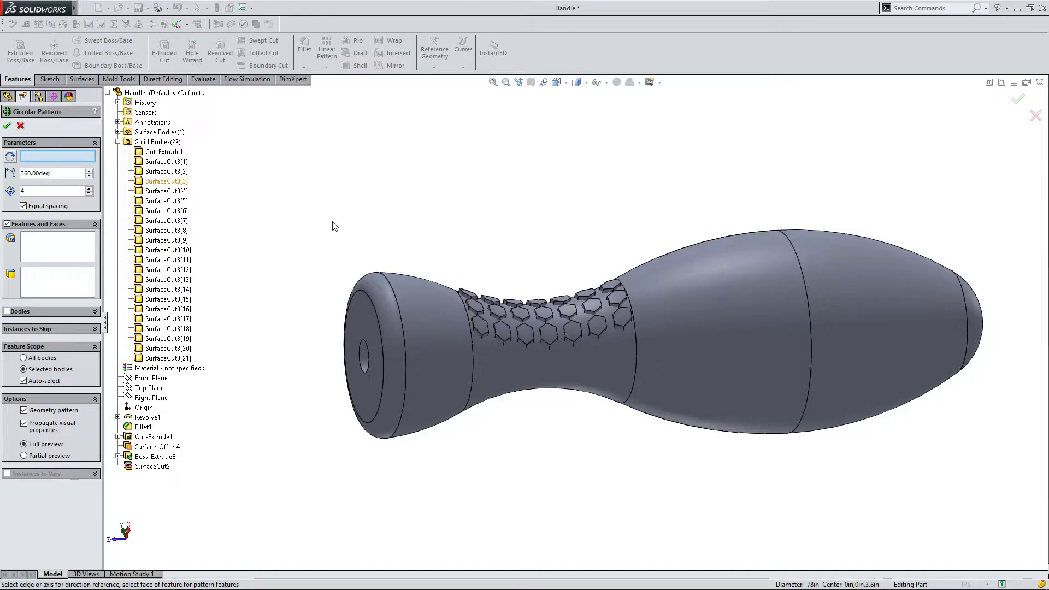
pyautogui.click(365, 294)
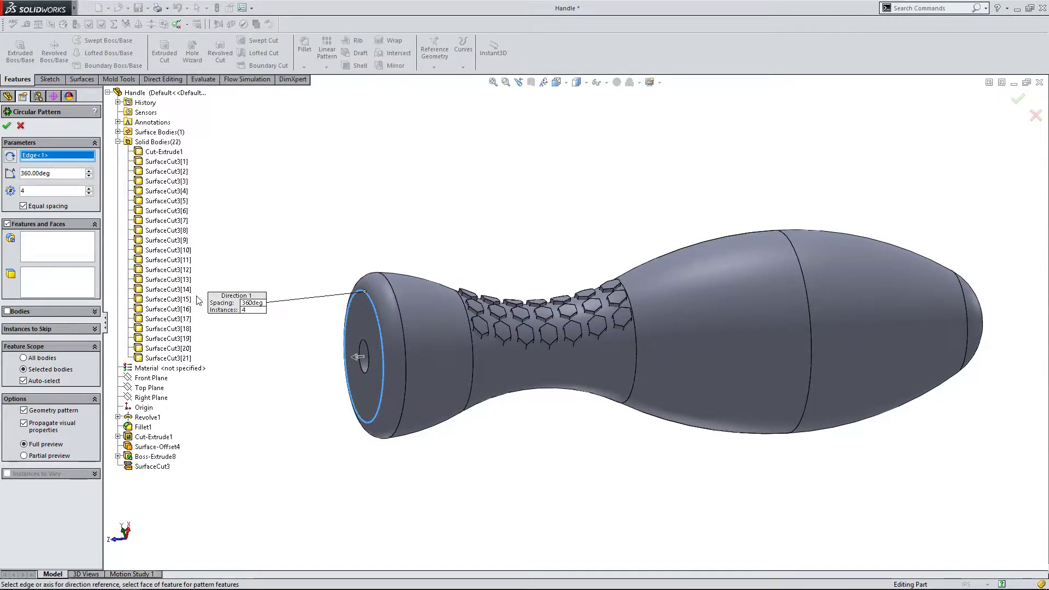
# Pattern all the trimmed hexagon bodies, leaving out the handle, as 3 equally spaced instances over 360 degrees around the neck.
pyautogui.click(7, 311)
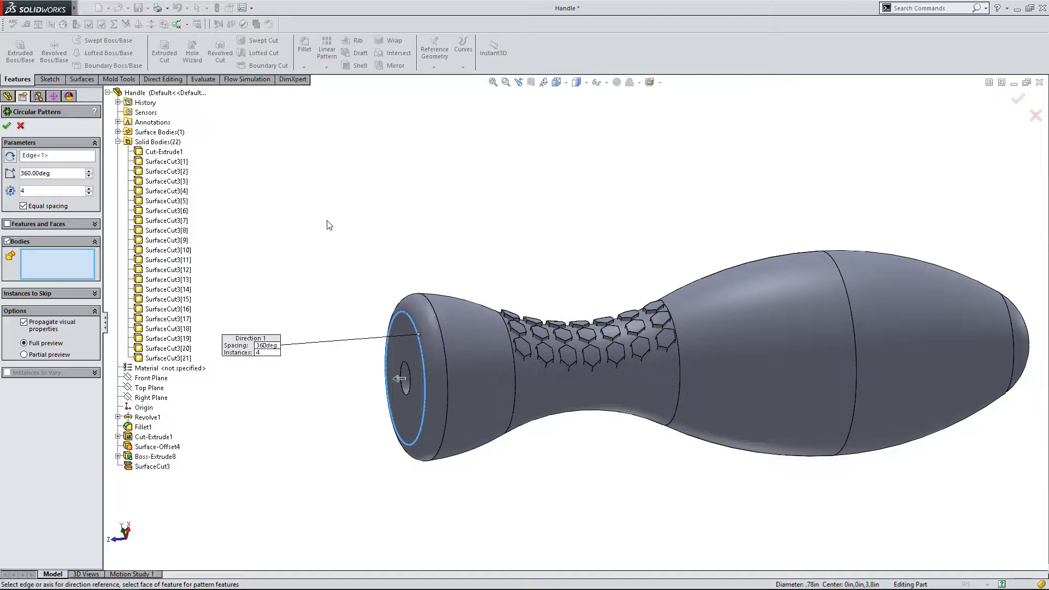
pyautogui.click(167, 163)
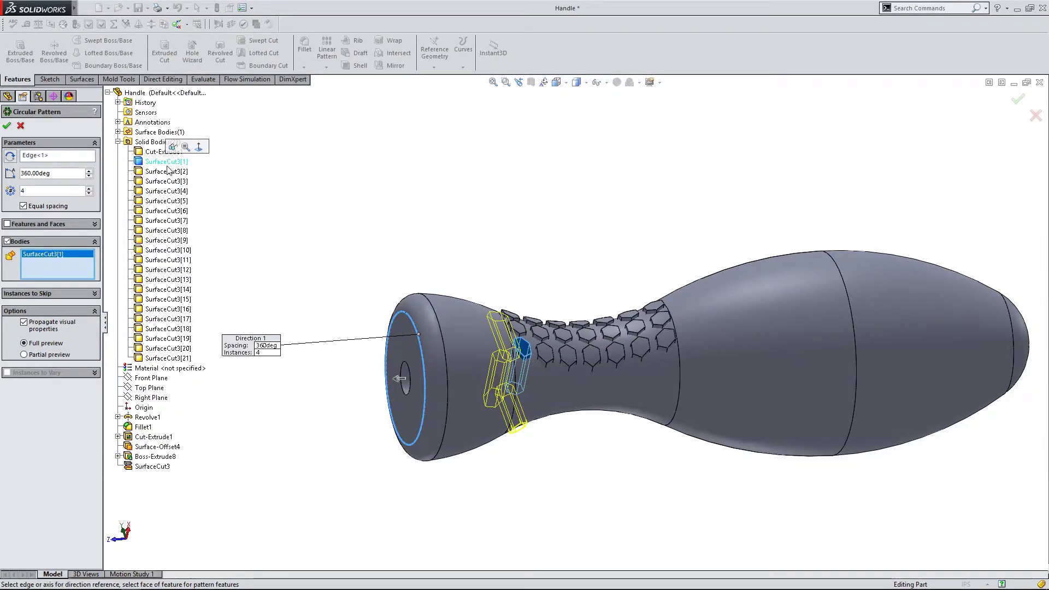
pyautogui.keyDown('shift'); pyautogui.click(164, 359); pyautogui.keyUp('shift')
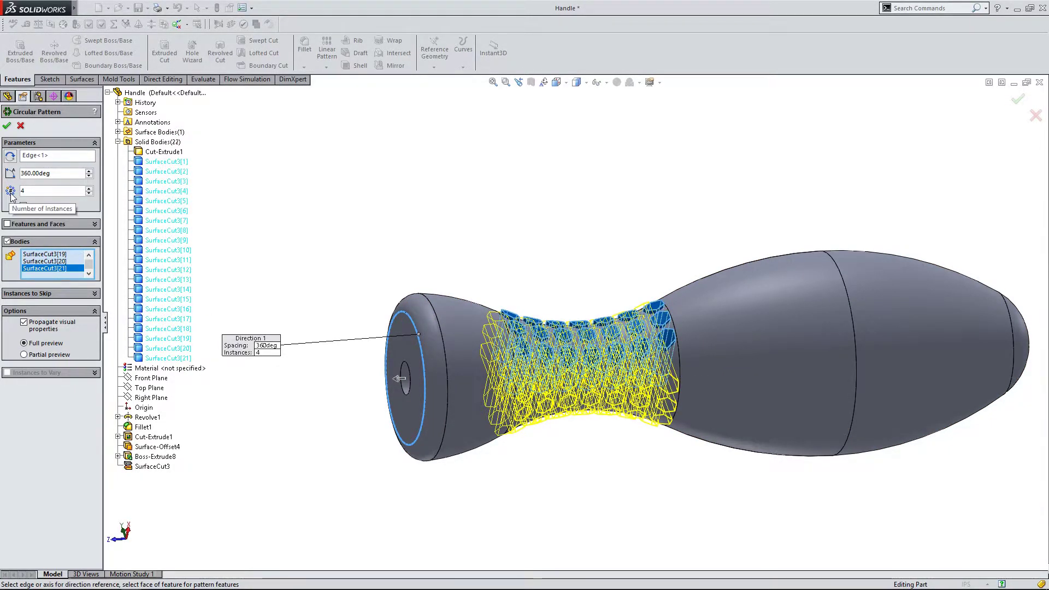
pyautogui.click(89, 194)
pyautogui.moveTo(404, 243); pyautogui.dragTo(219, 234, button='middle')
pyautogui.click(7, 127)
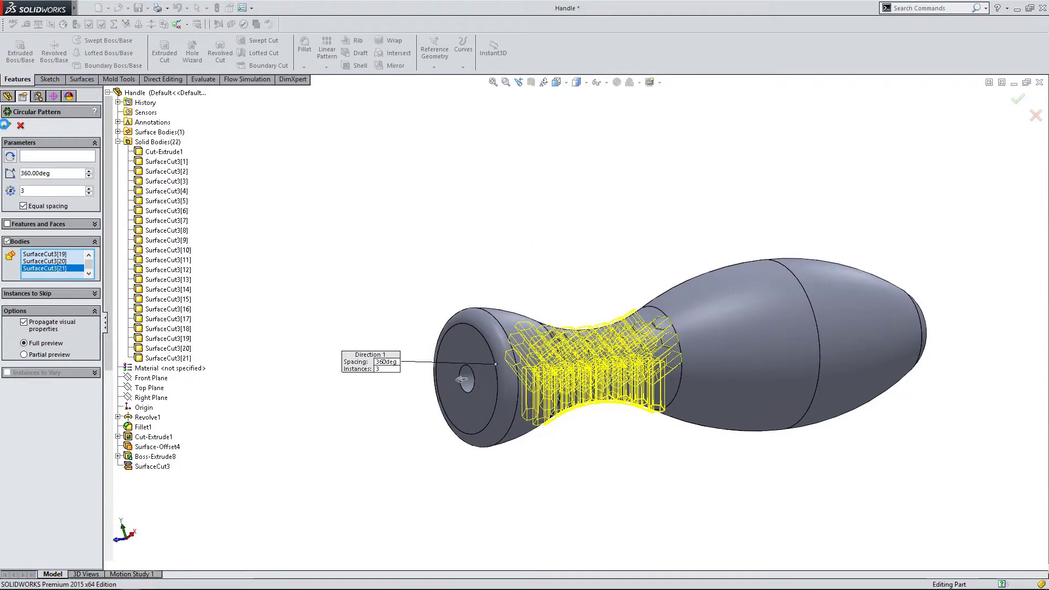
pyautogui.moveTo(698, 408); pyautogui.dragTo(635, 457, button='middle')
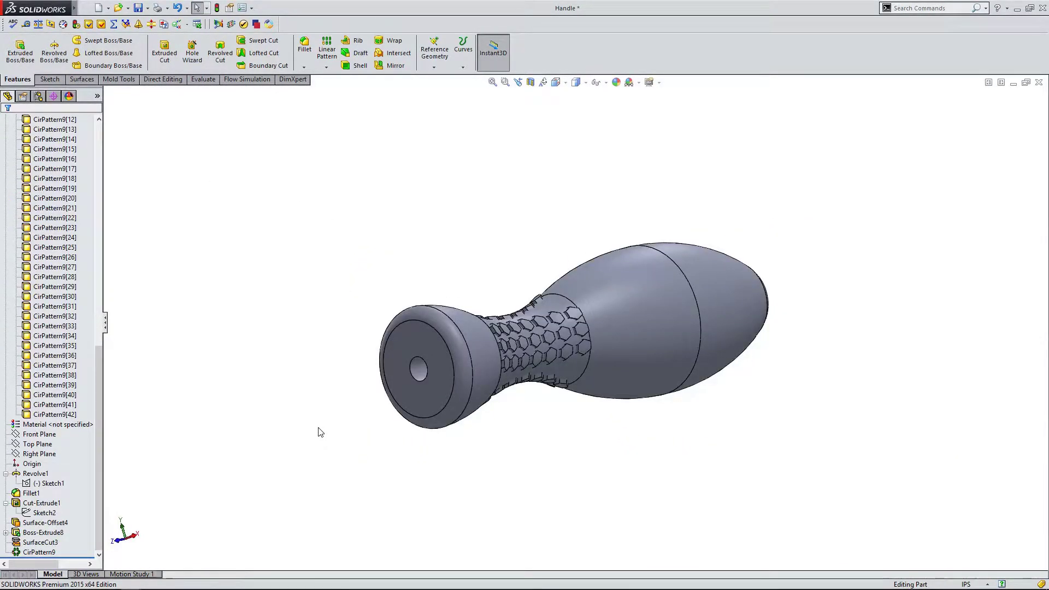
# Reorder the features so the blind hole's extruded cut comes after the circular pattern of hexagons.
pyautogui.click(44, 503)
pyautogui.keyDown('ctrl'); pyautogui.click(49, 552); pyautogui.keyUp('ctrl')
pyautogui.moveTo(49, 553); pyautogui.dragTo(73, 541)
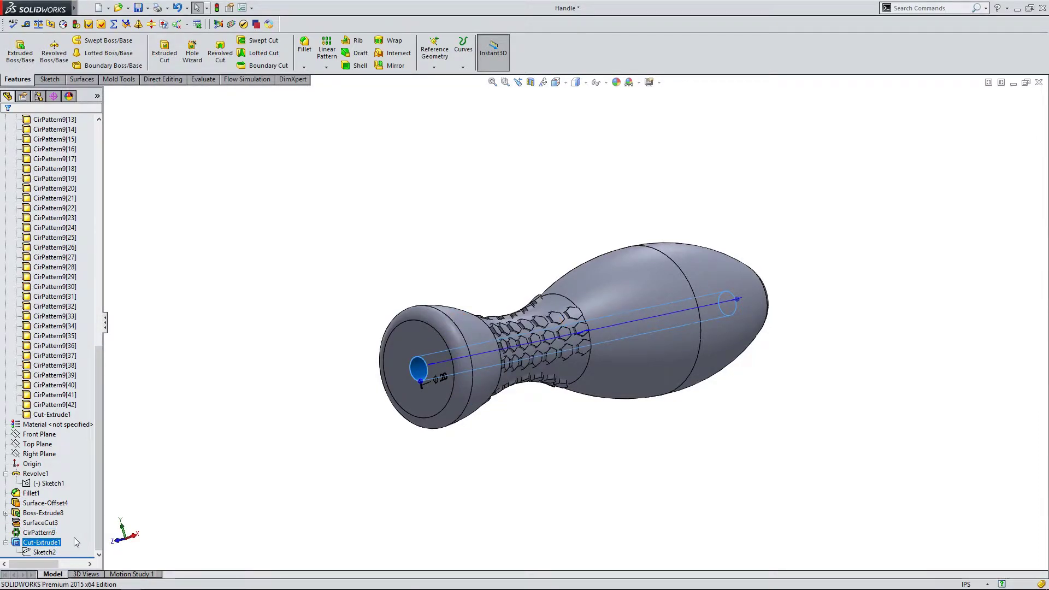
# Edit the blind hole's extruded cut so its feature scope covers all bodies.
pyautogui.rightClick(43, 543)
pyautogui.click(53, 359)
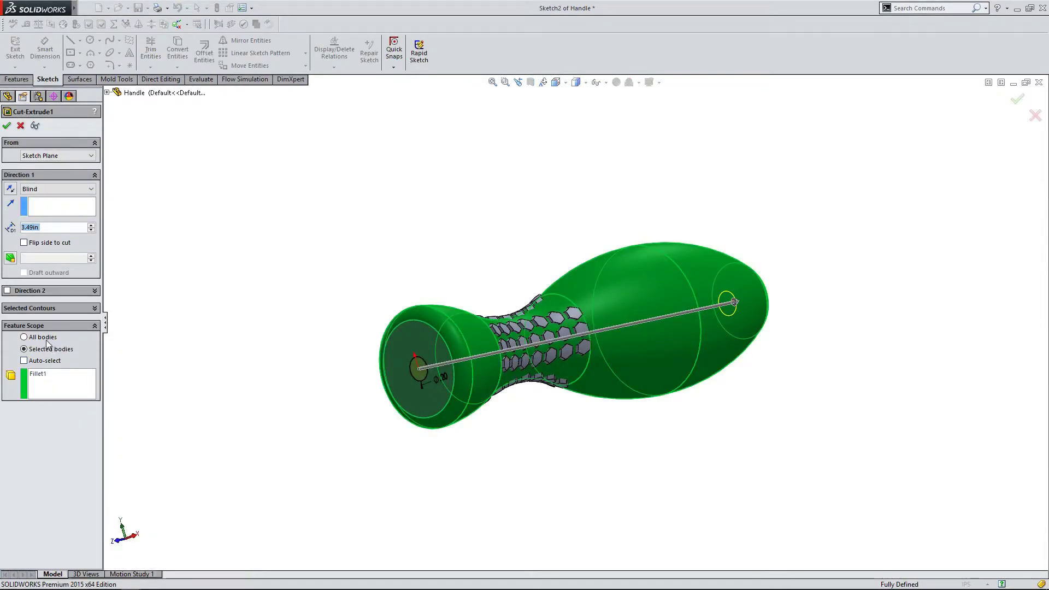
pyautogui.click(45, 340)
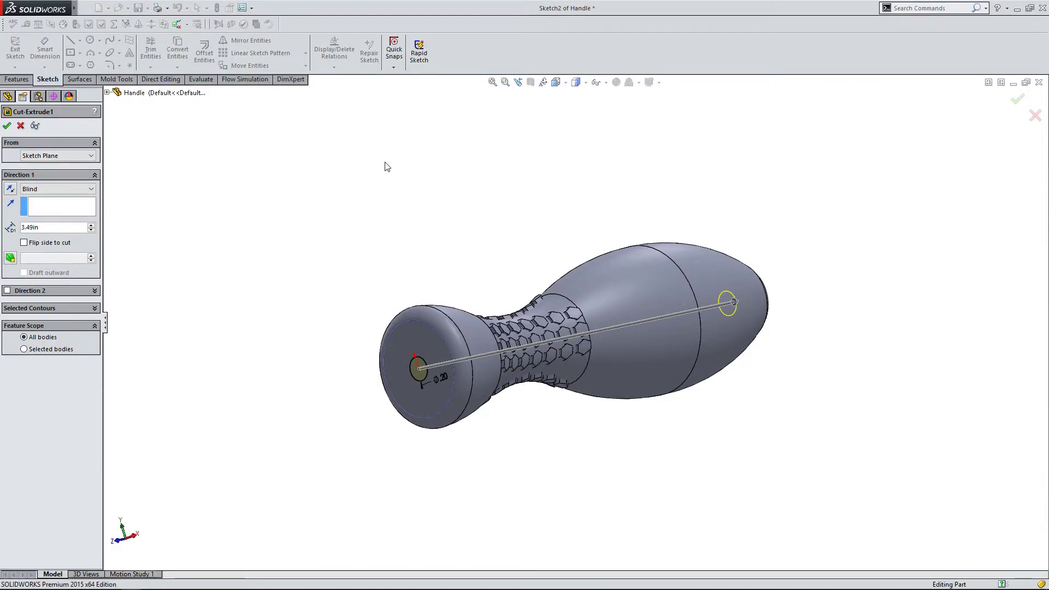
# Create a new assembly and insert the Handle part at its origin.
pyautogui.hotkey('ctrl', 'n')
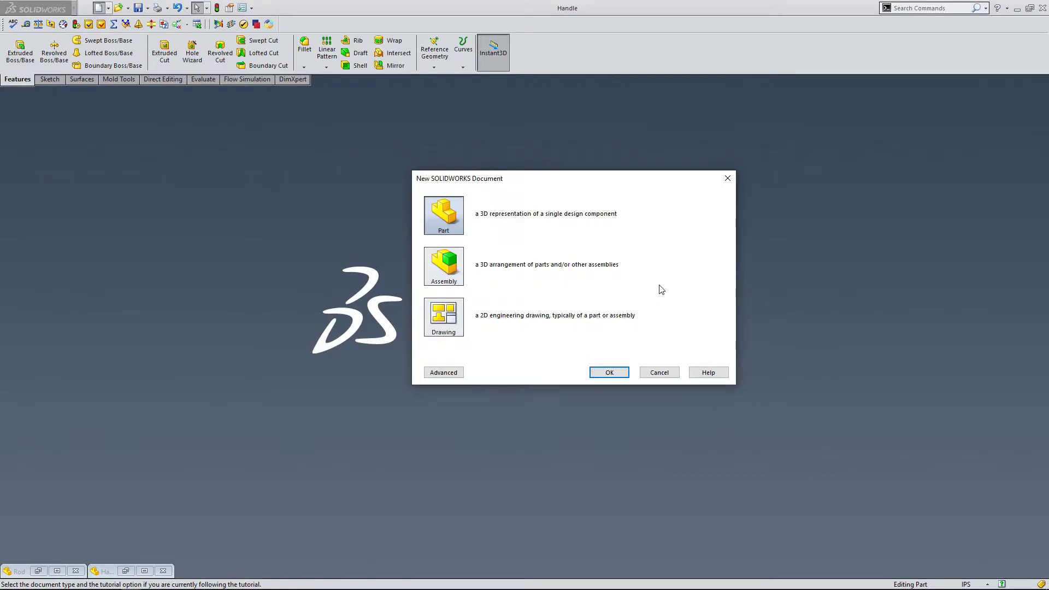
pyautogui.click(431, 278)
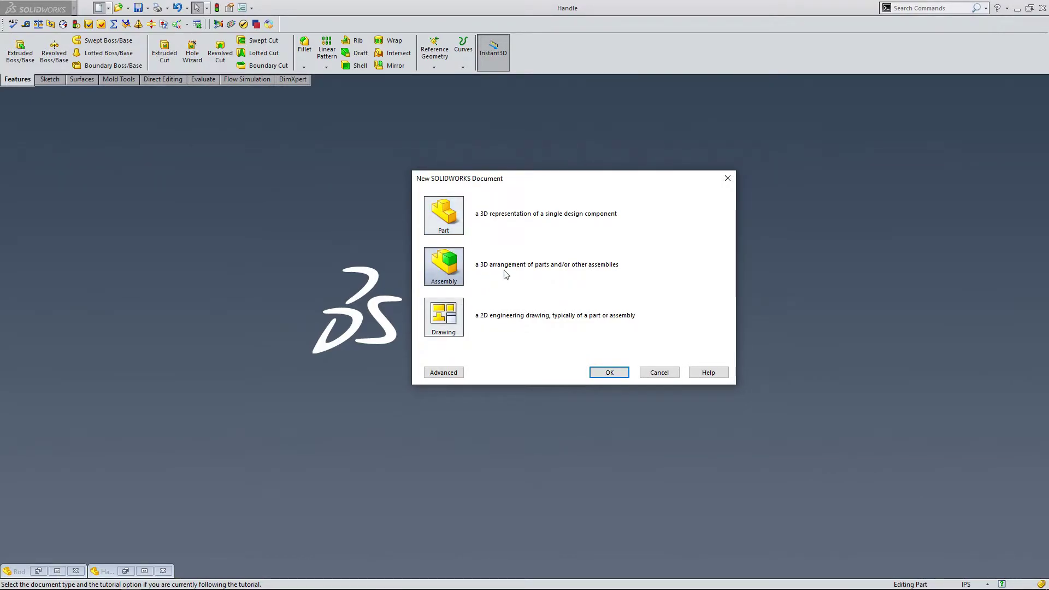
pyautogui.click(605, 372)
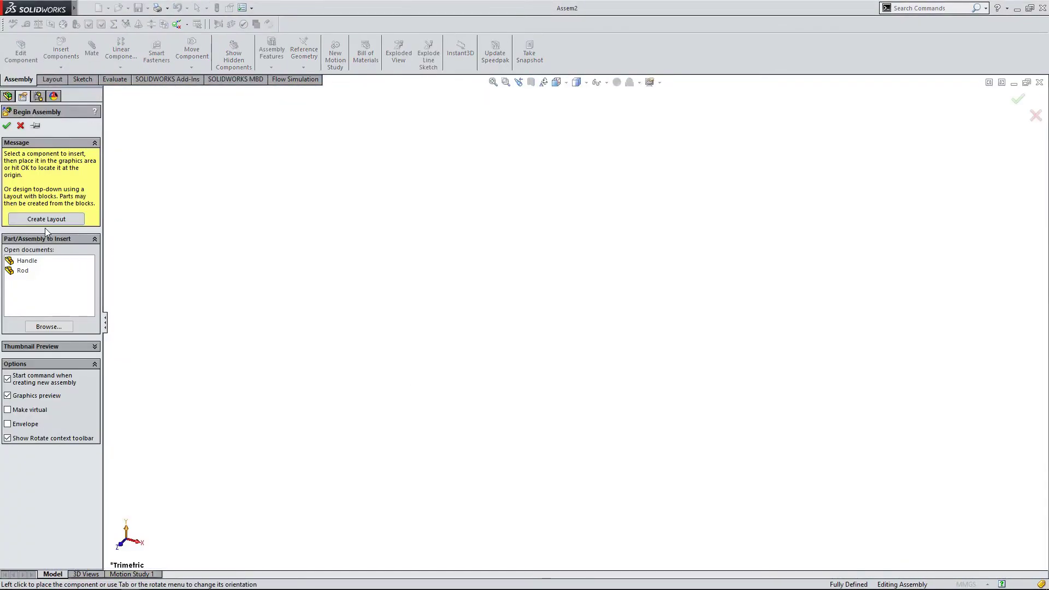
pyautogui.click(28, 261)
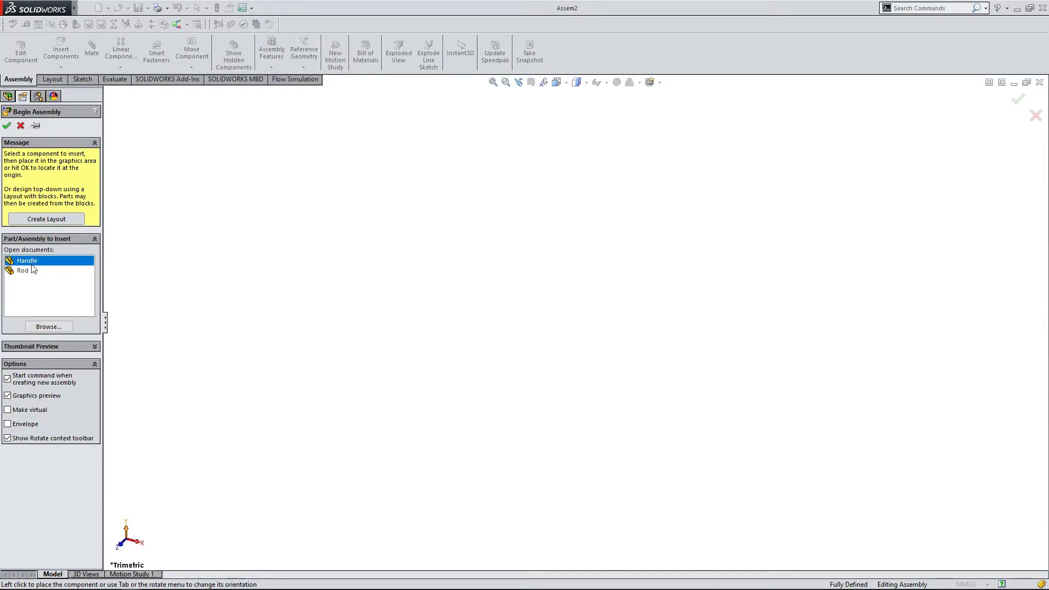
pyautogui.click(7, 127)
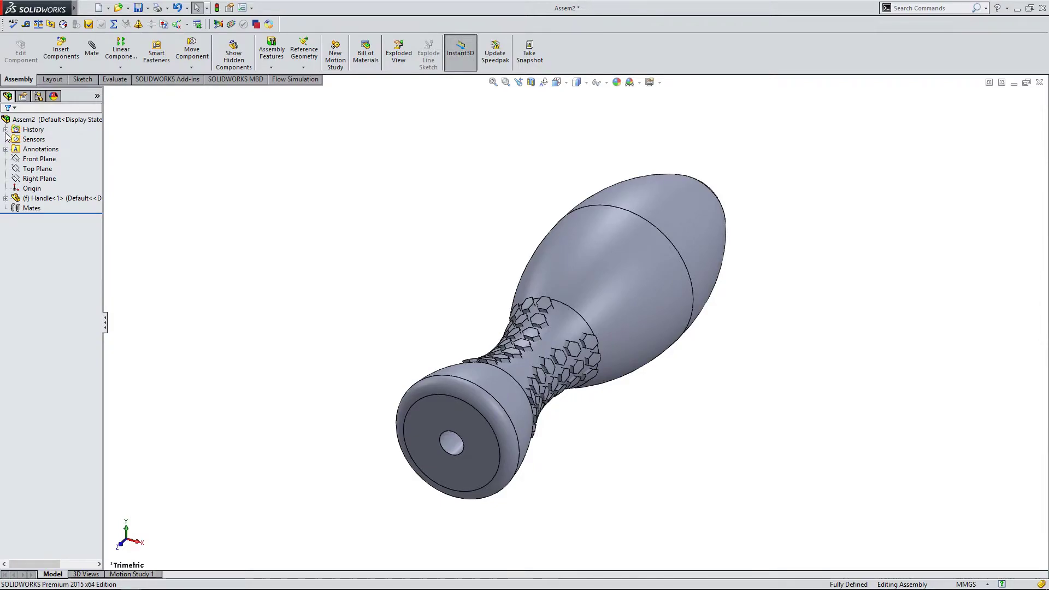
pyautogui.press('f')
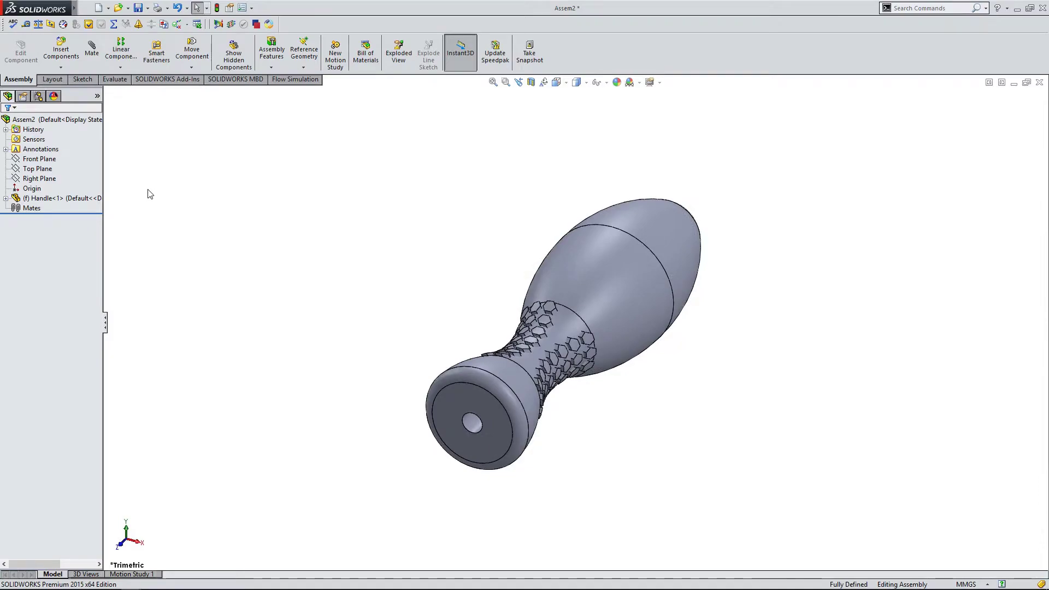
# Insert the Rod part into the assembly and place it freely beside the handle's drilled end.
pyautogui.click(64, 57)
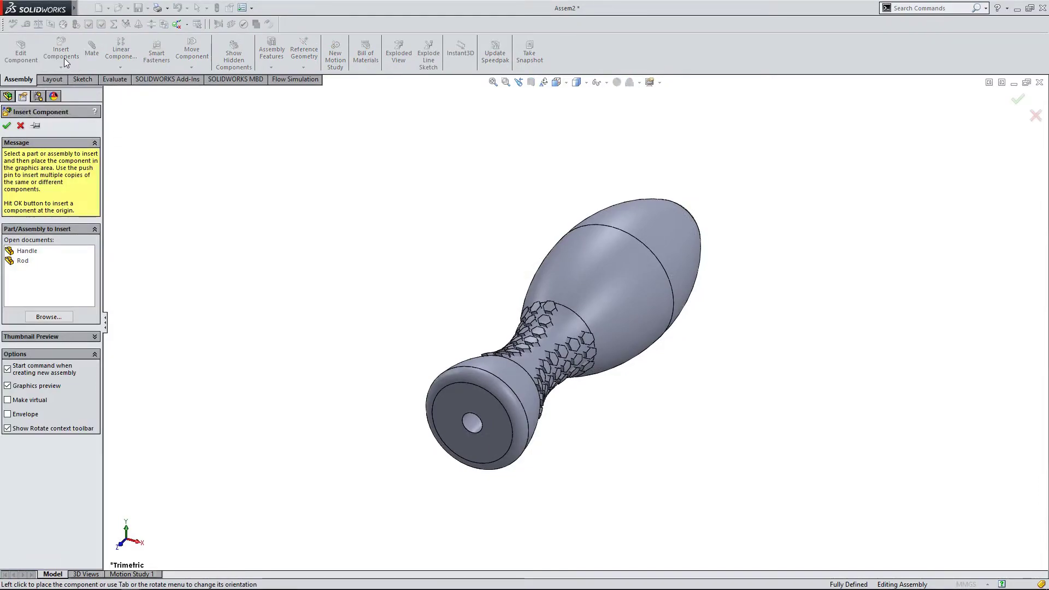
pyautogui.click(26, 263)
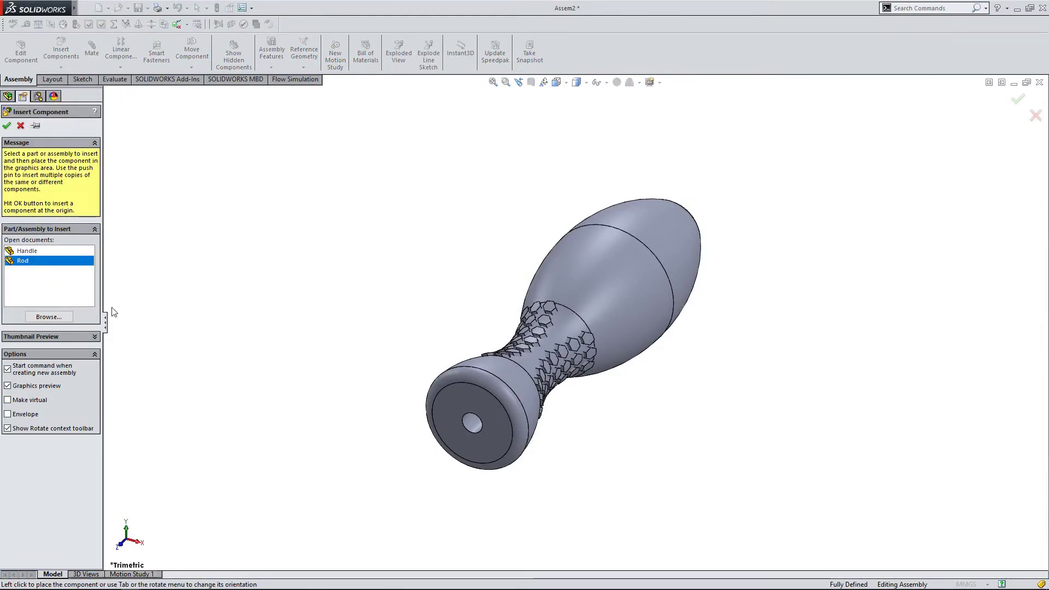
pyautogui.scroll(3, 323, 282)
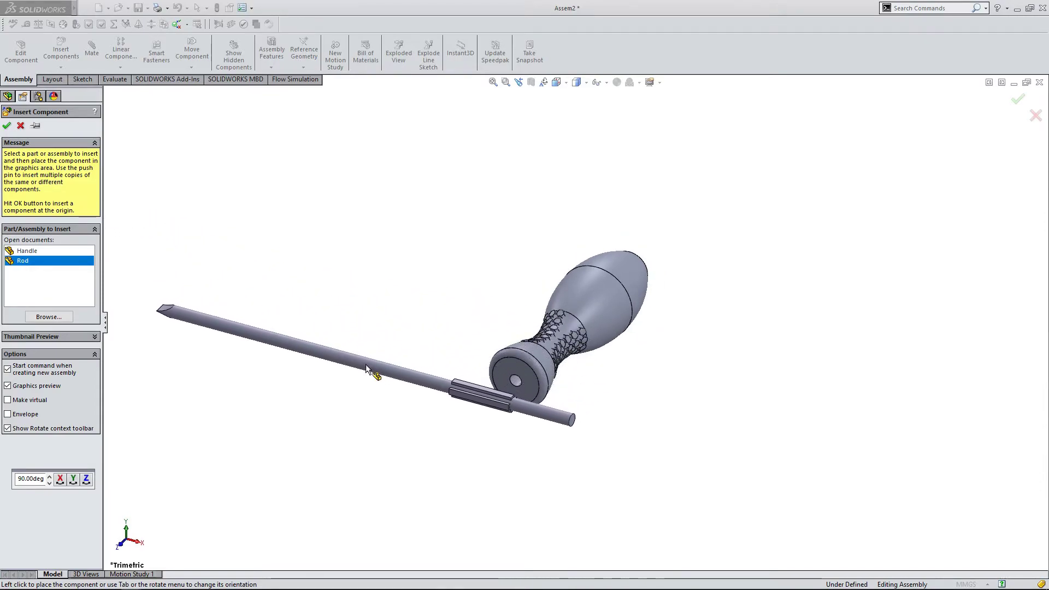
pyautogui.click(365, 363)
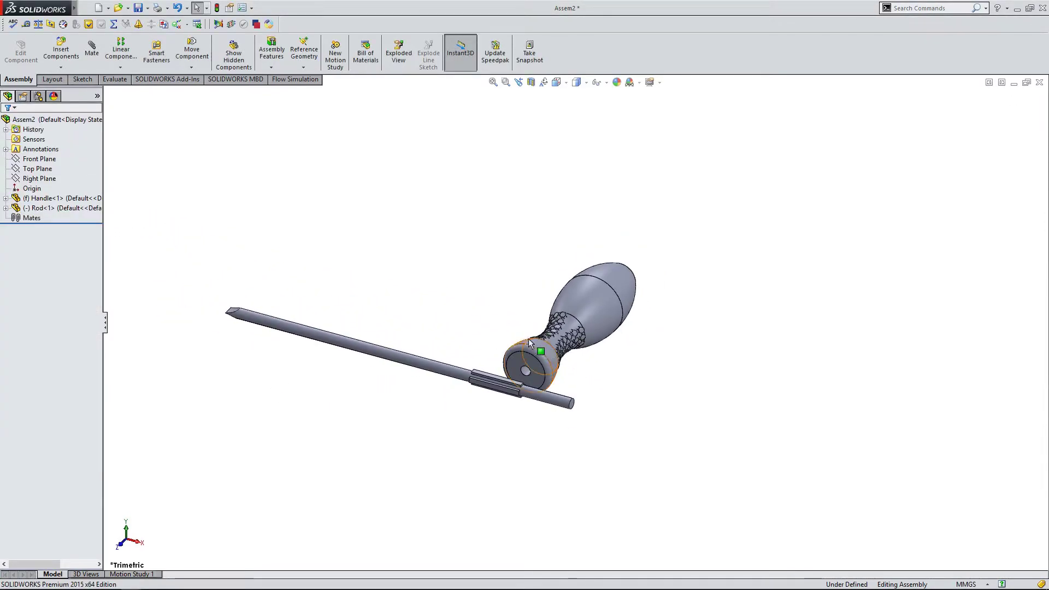
pyautogui.scroll(-2, 471, 342)
pyautogui.moveTo(470, 342); pyautogui.dragTo(448, 335, button='middle')
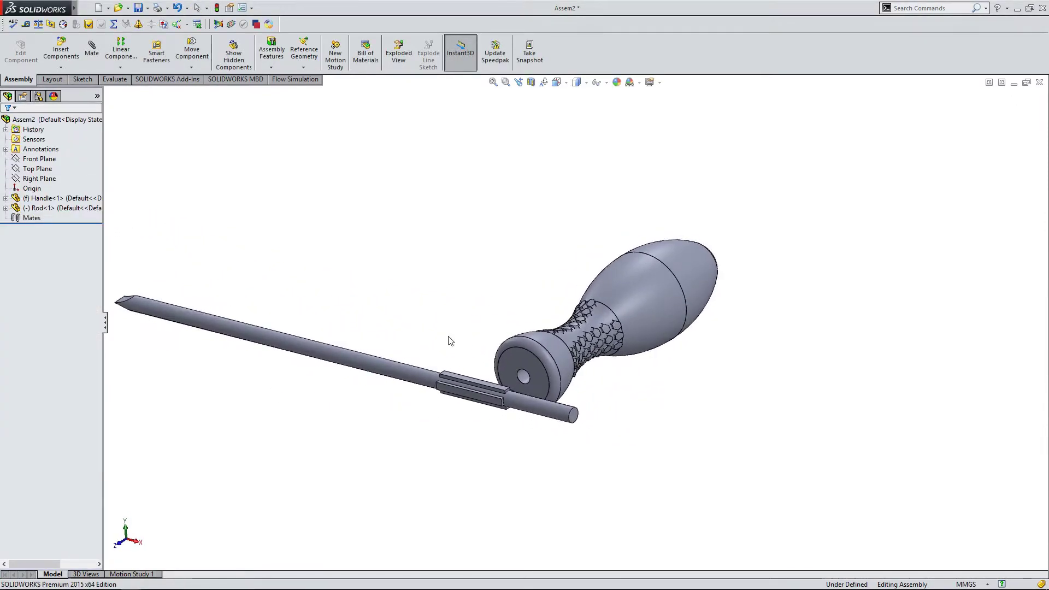
# Mate the circular edge of the rod's blunt end concentric with the handle's hole edge and slide the rod along the shared axis.
pyautogui.click(92, 52)
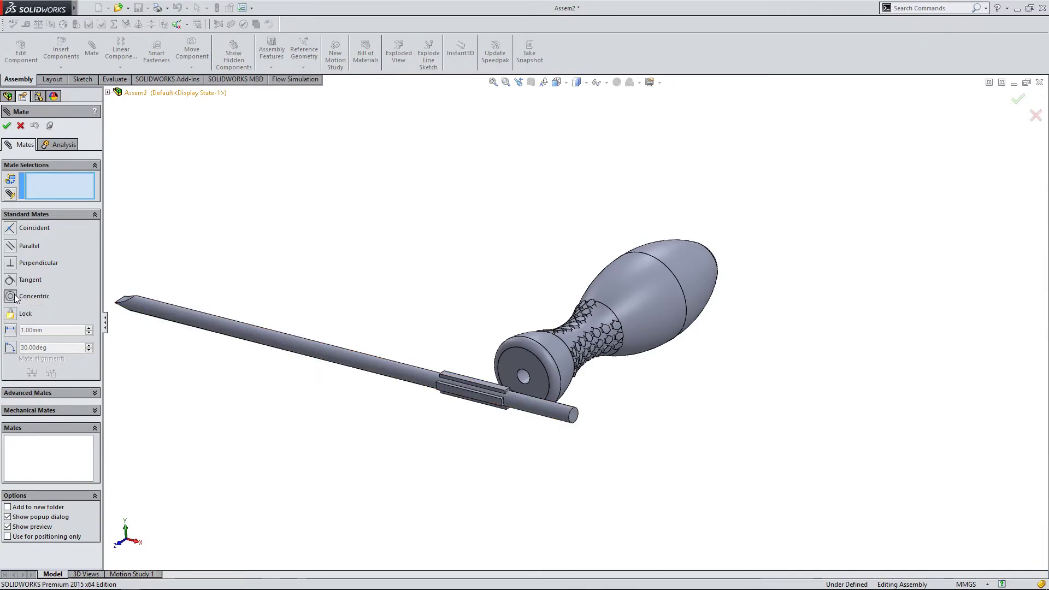
pyautogui.click(60, 298)
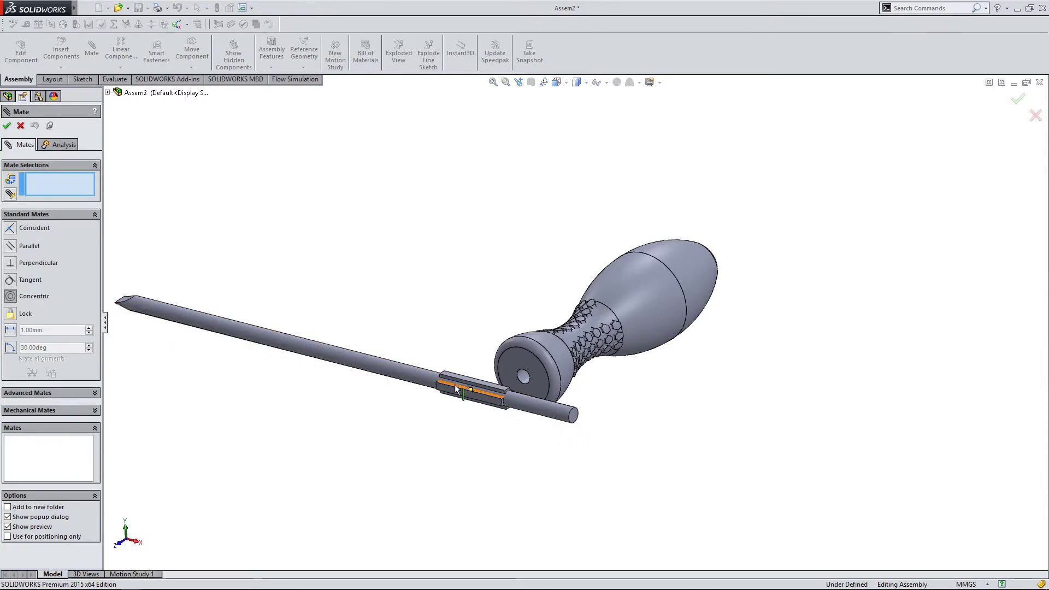
pyautogui.click(437, 379)
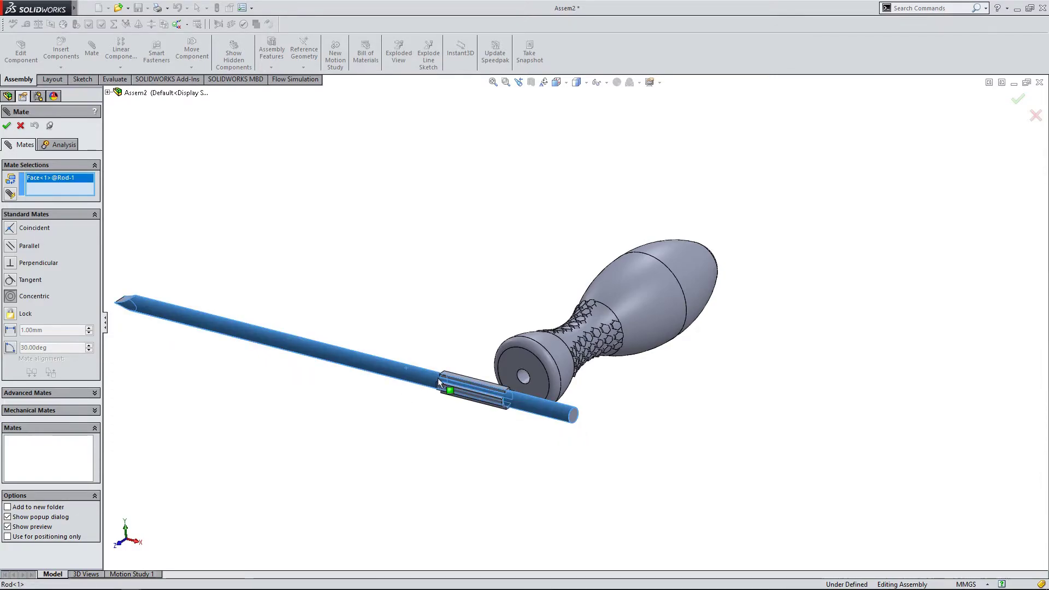
pyautogui.click(567, 415)
pyautogui.click(570, 416)
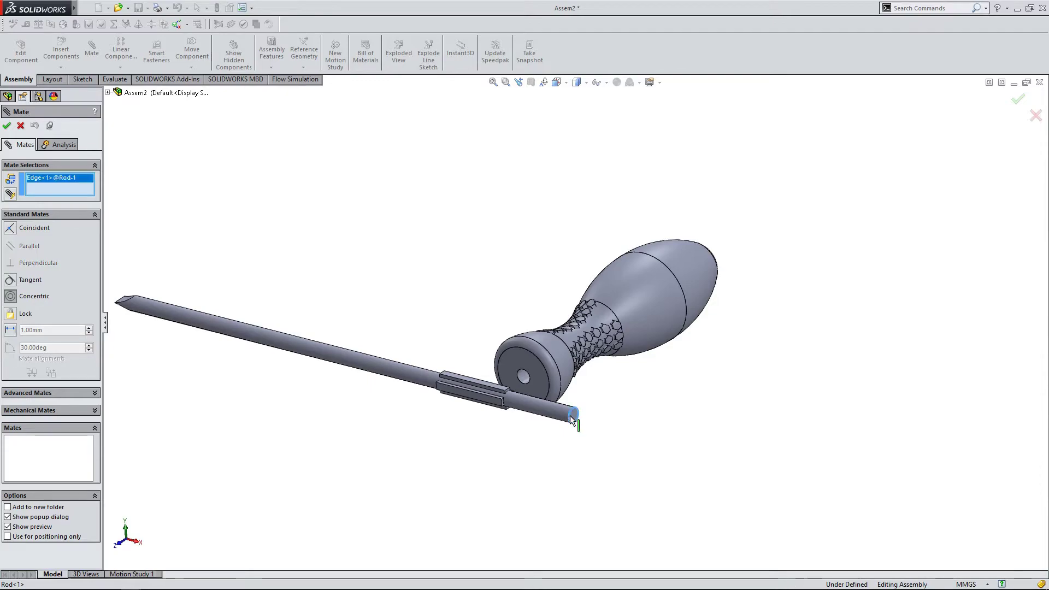
pyautogui.scroll(-3, 572, 413)
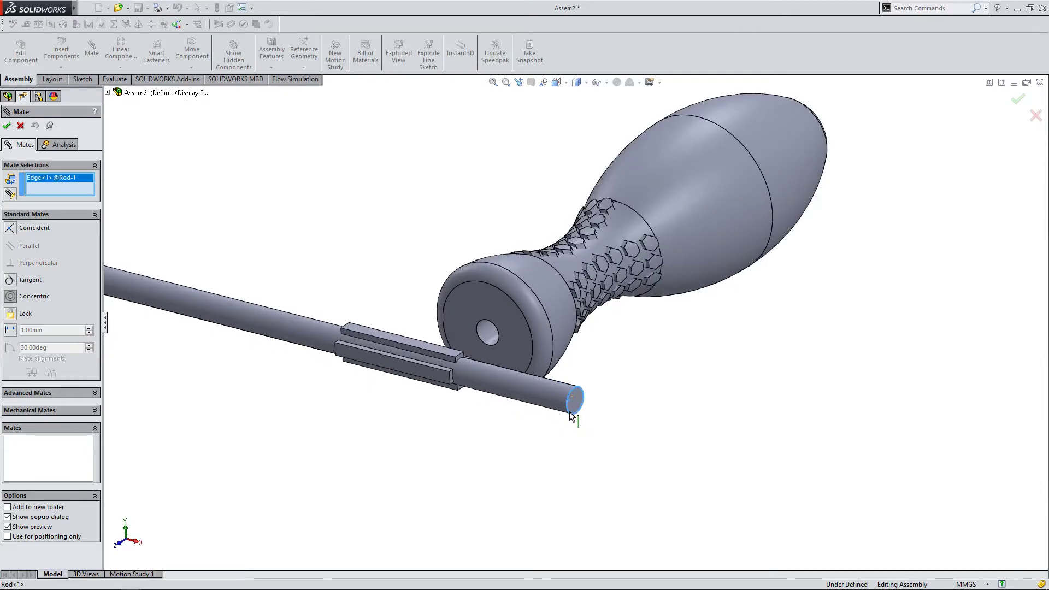
pyautogui.click(490, 346)
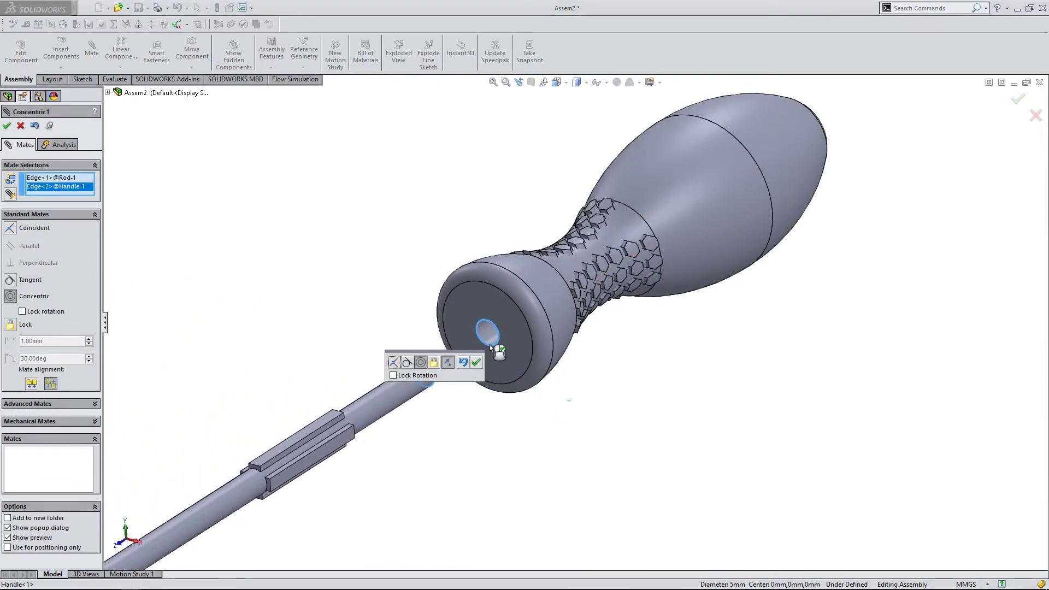
pyautogui.scroll(5, 435, 310)
pyautogui.moveTo(433, 262)
pyautogui.mouseDown(button='middle')
pyautogui.moveTo(428, 244)
pyautogui.moveTo(398, 234)
pyautogui.moveTo(436, 234)
pyautogui.moveTo(445, 248)
pyautogui.mouseUp(button='middle')
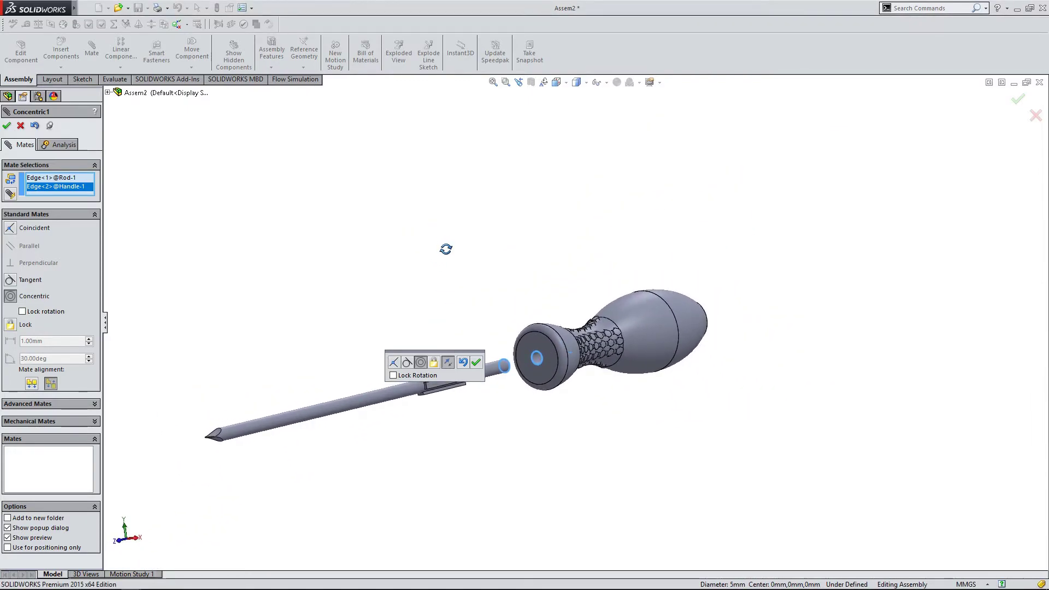
pyautogui.click(476, 362)
pyautogui.hotkey('ctrl', '4')
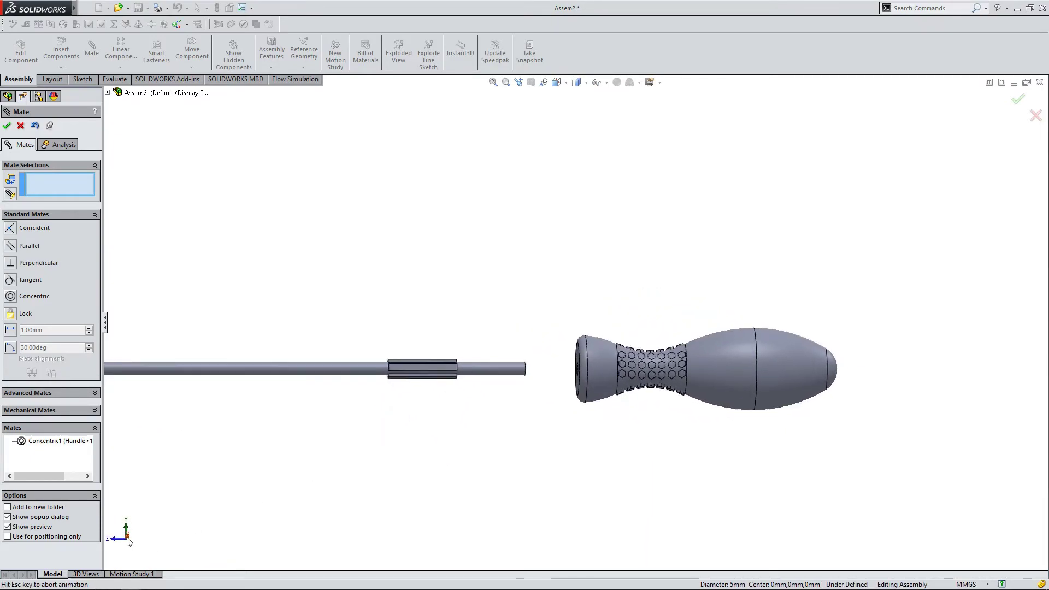
pyautogui.moveTo(380, 337); pyautogui.dragTo(595, 344)
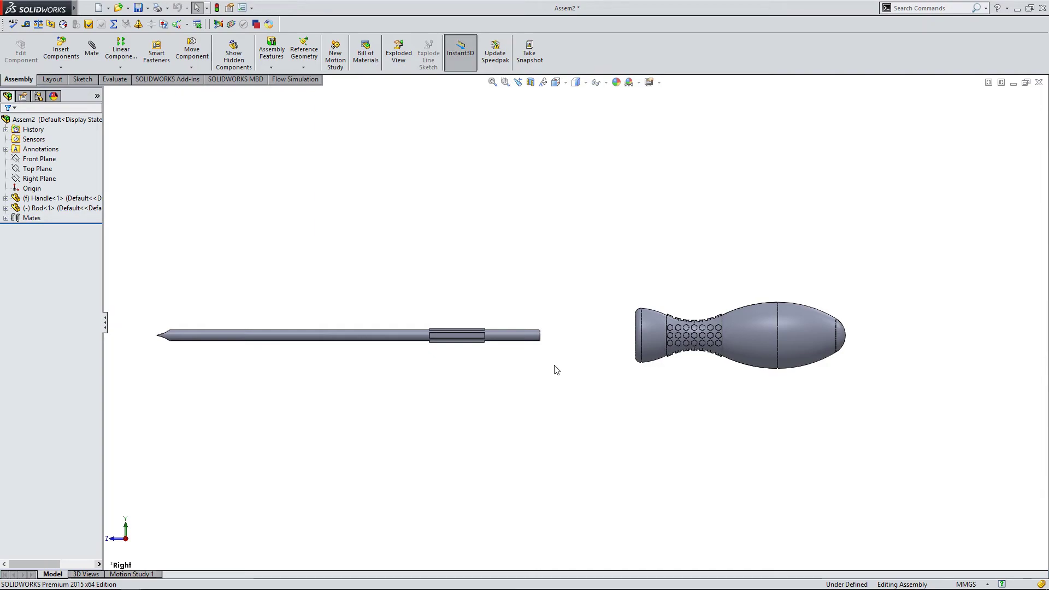
# Add a coincident mate between the rod's flat end face and the bottom face of the handle's blind hole.
pyautogui.scroll(-2, 587, 333)
pyautogui.moveTo(585, 335); pyautogui.dragTo(517, 346, button='middle')
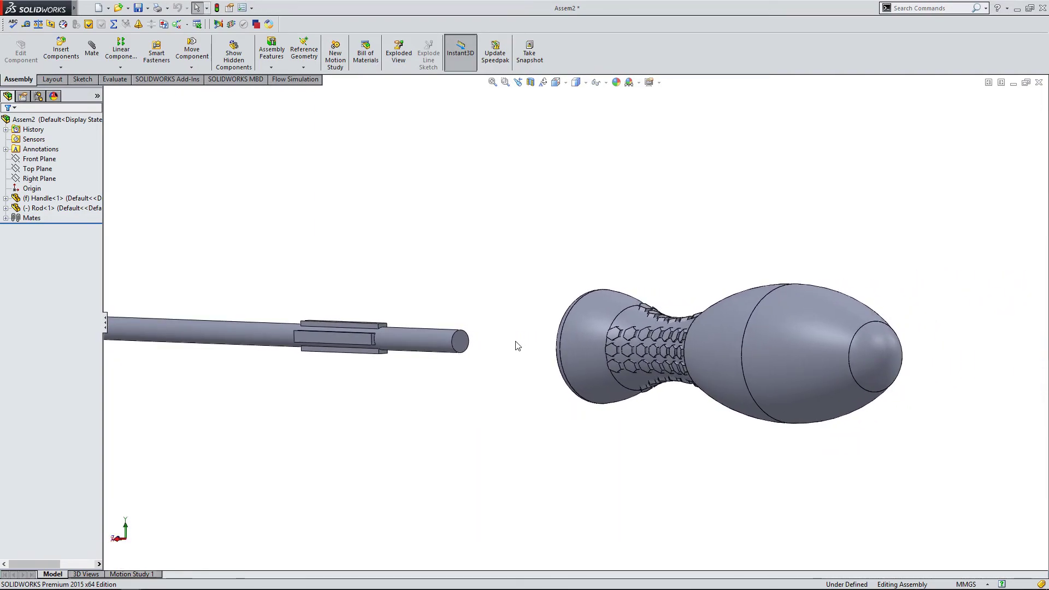
pyautogui.click(462, 342)
pyautogui.click(91, 49)
pyautogui.moveTo(428, 266); pyautogui.dragTo(636, 294, button='middle')
pyautogui.scroll(-5, 368, 388)
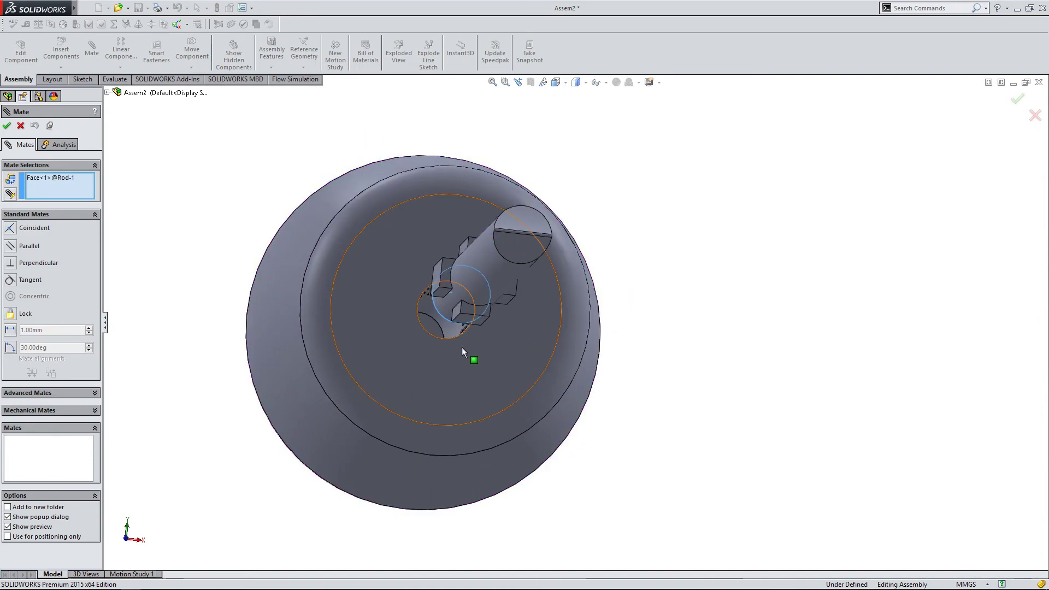
pyautogui.click(439, 328)
pyautogui.scroll(5, 637, 269)
pyautogui.moveTo(727, 284); pyautogui.dragTo(601, 415, button='middle')
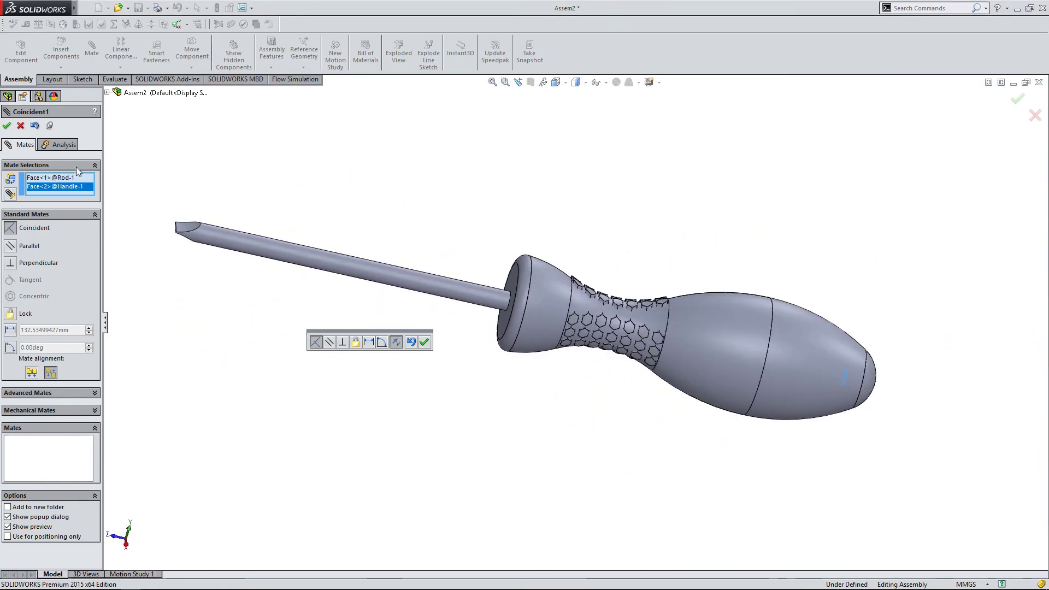
pyautogui.click(7, 125)
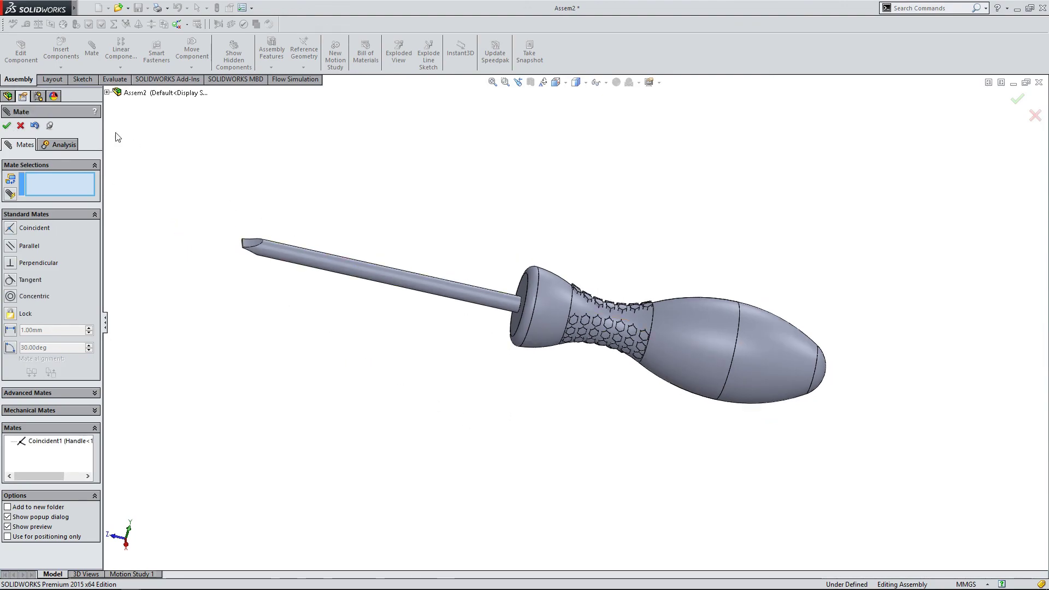
pyautogui.click(7, 126)
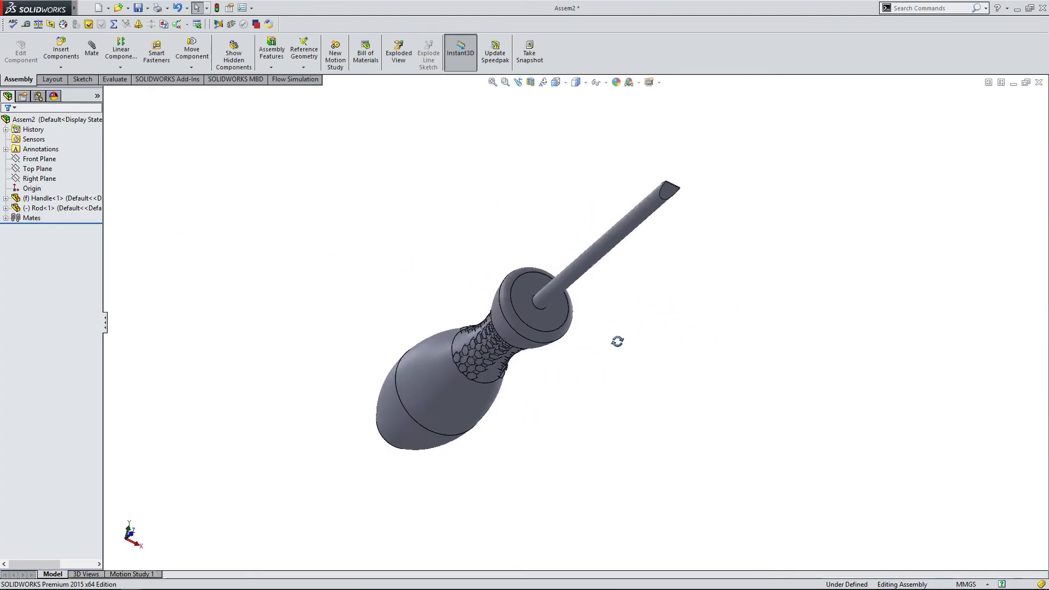